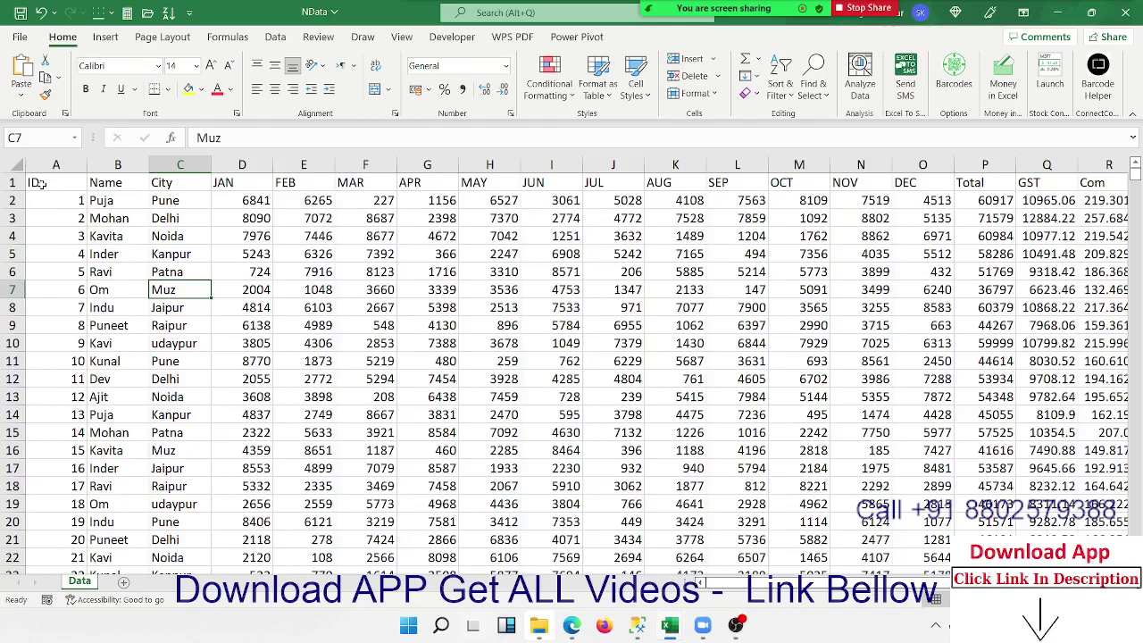
- Select the whole data block A1:T791 and insert an empty PivotTable on a new sheet
left_click(40, 183)
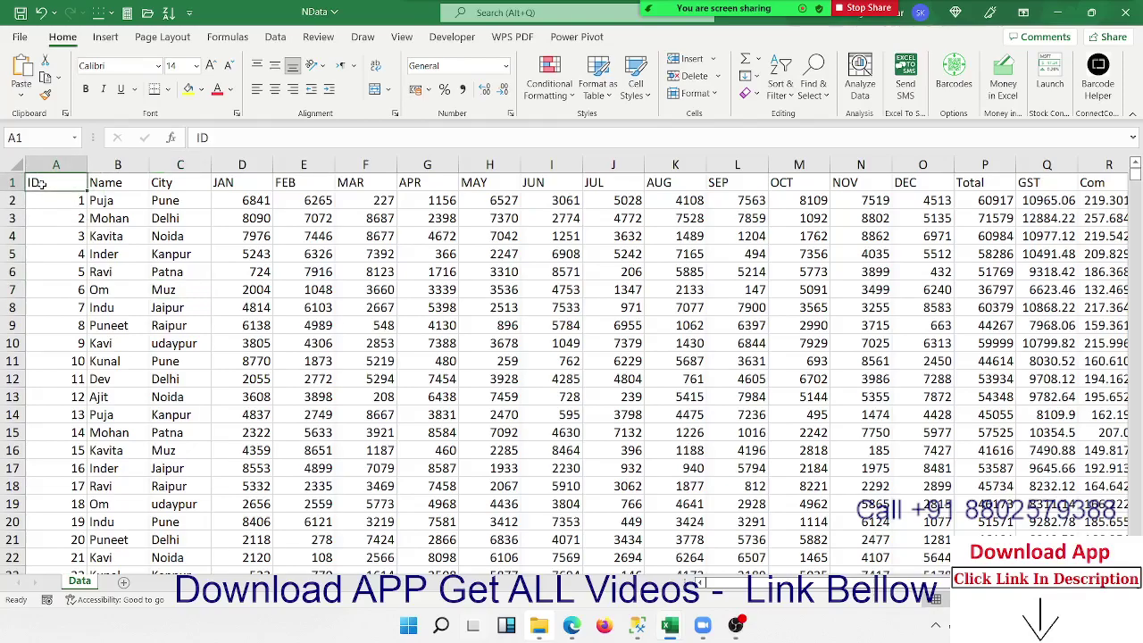
key("ctrl+shift+Right")
key("ctrl+shift+Down")
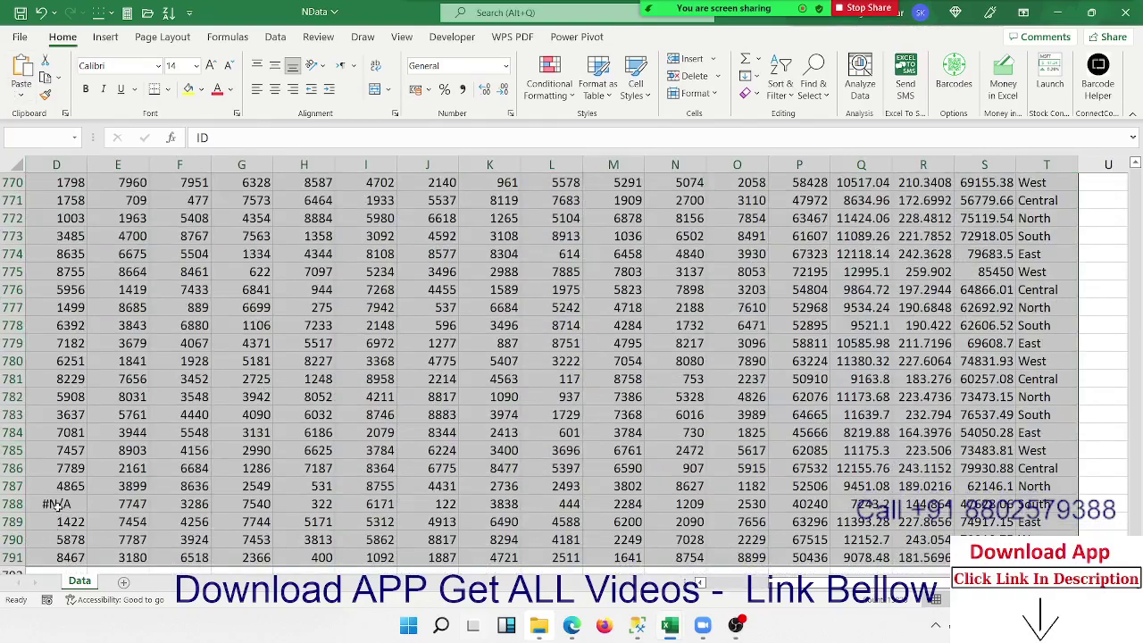
left_click(105, 37)
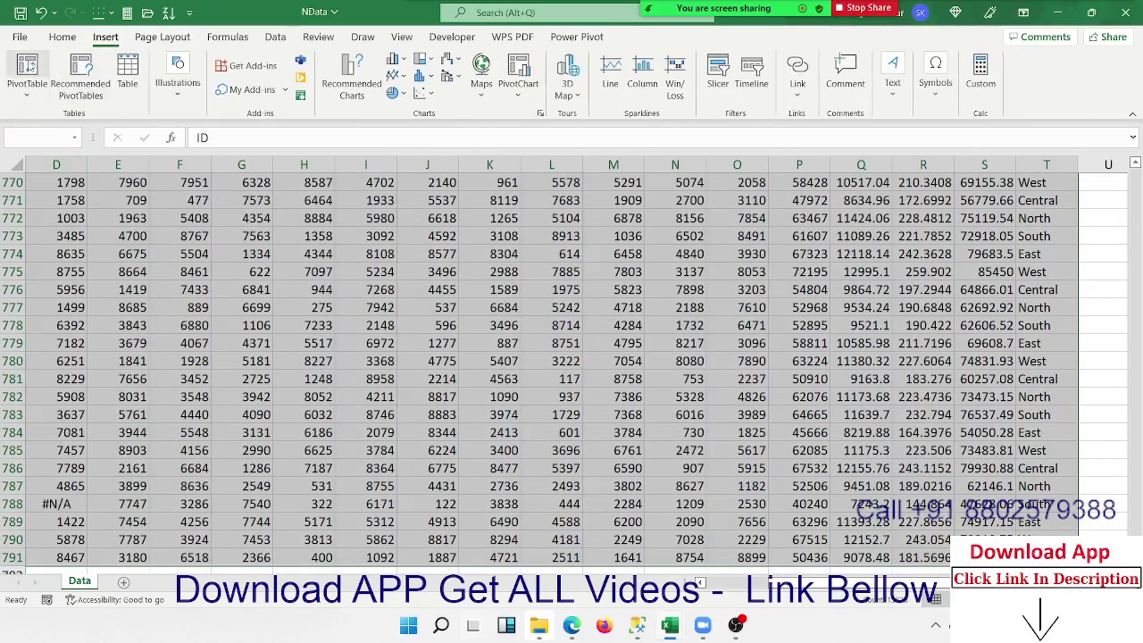
left_click(27, 67)
left_click(689, 393)
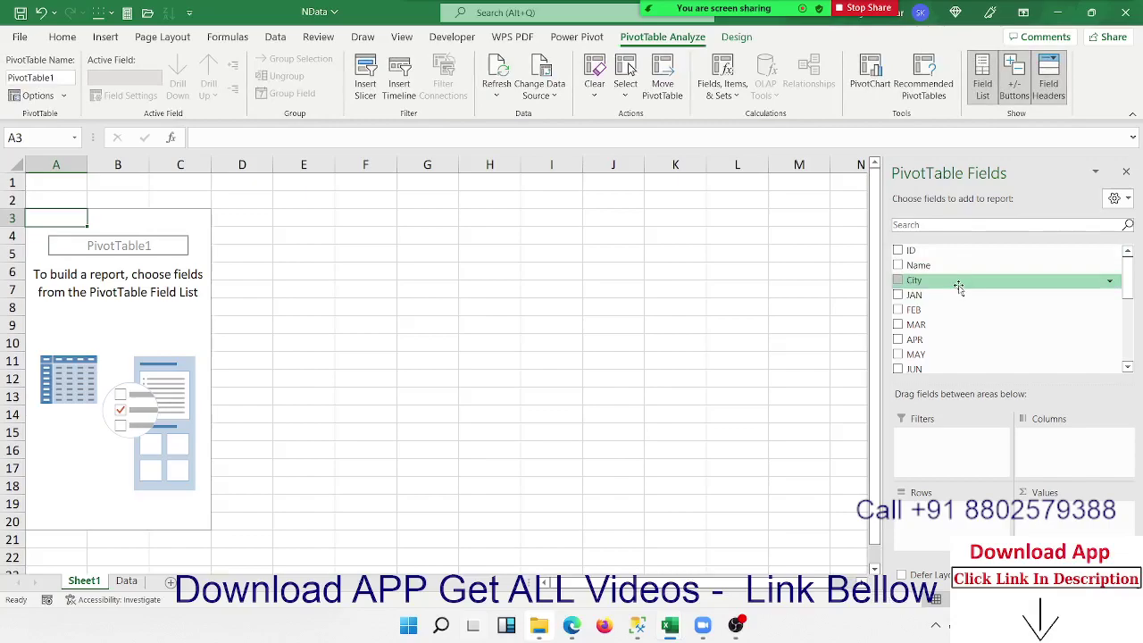
- Put City in Rows with Sum of Total and Sum of Com as values (43296726 and 155868.2136)
left_click_drag(959, 286, 938, 527)
scroll(1018, 333, "down", 5)
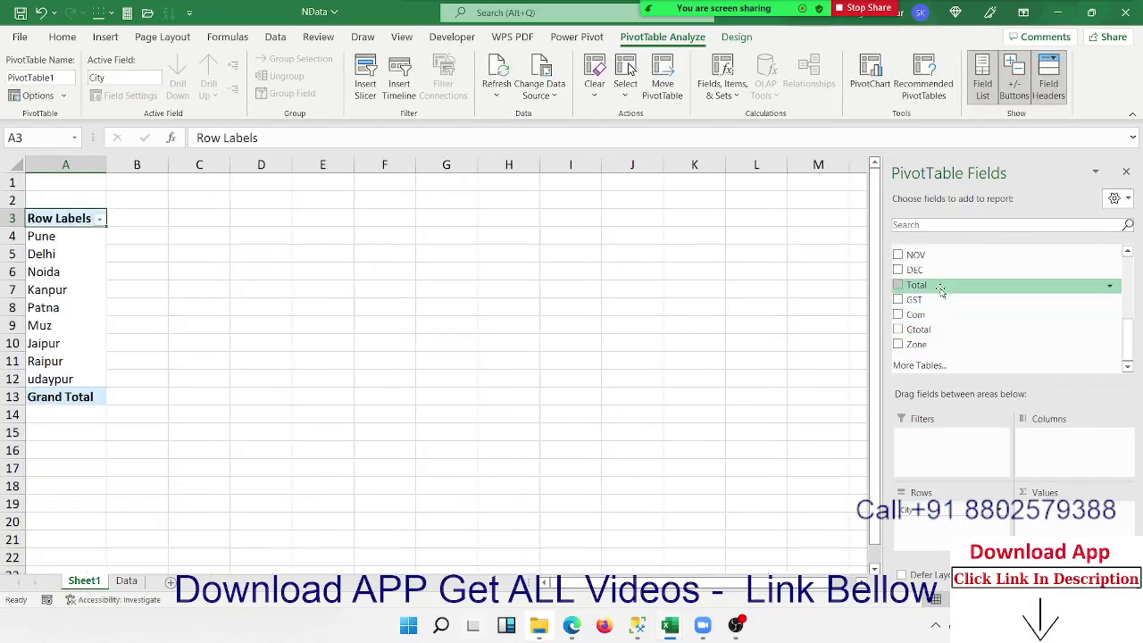
left_click_drag(940, 286, 1054, 513)
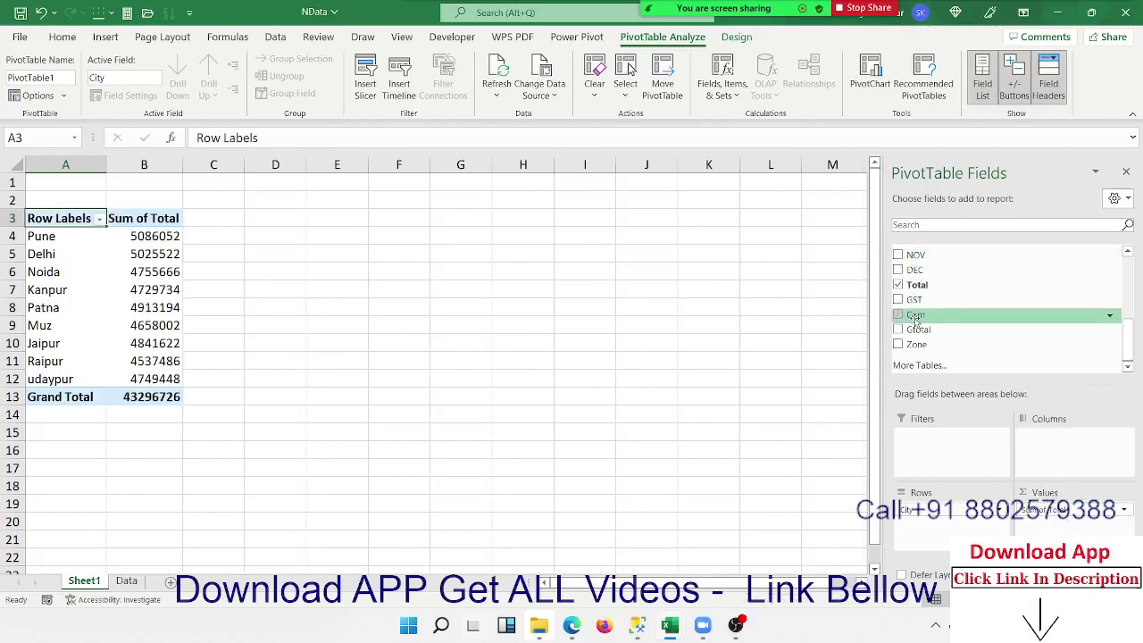
mouse_move(916, 315)
left_mouse_down()
mouse_move(1058, 495)
mouse_move(1066, 525)
left_mouse_up()
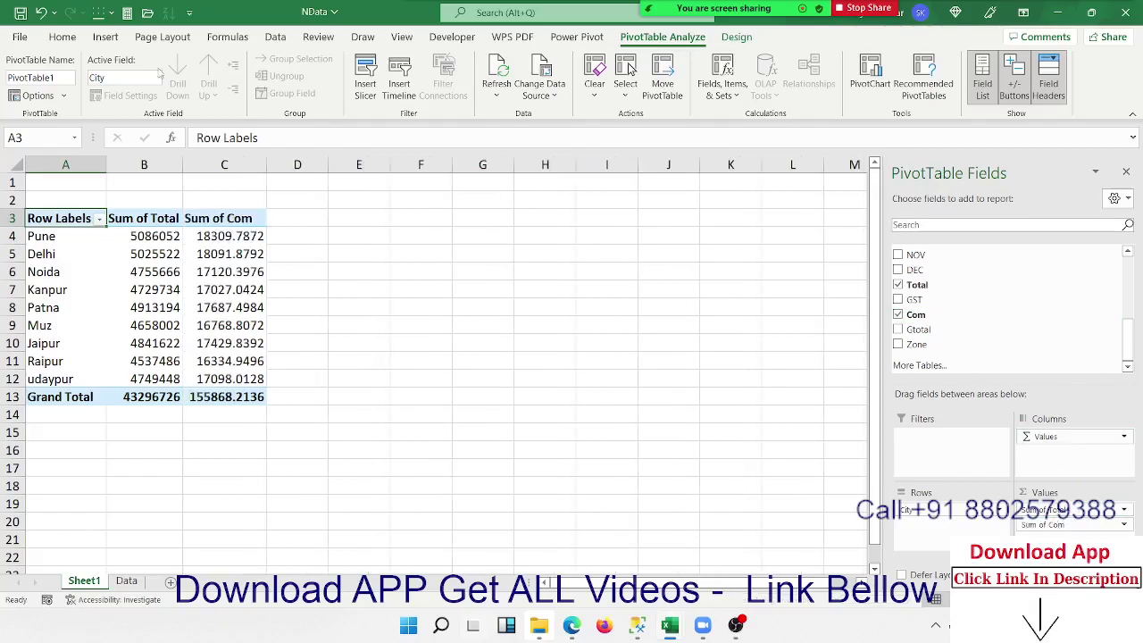
left_click(104, 36)
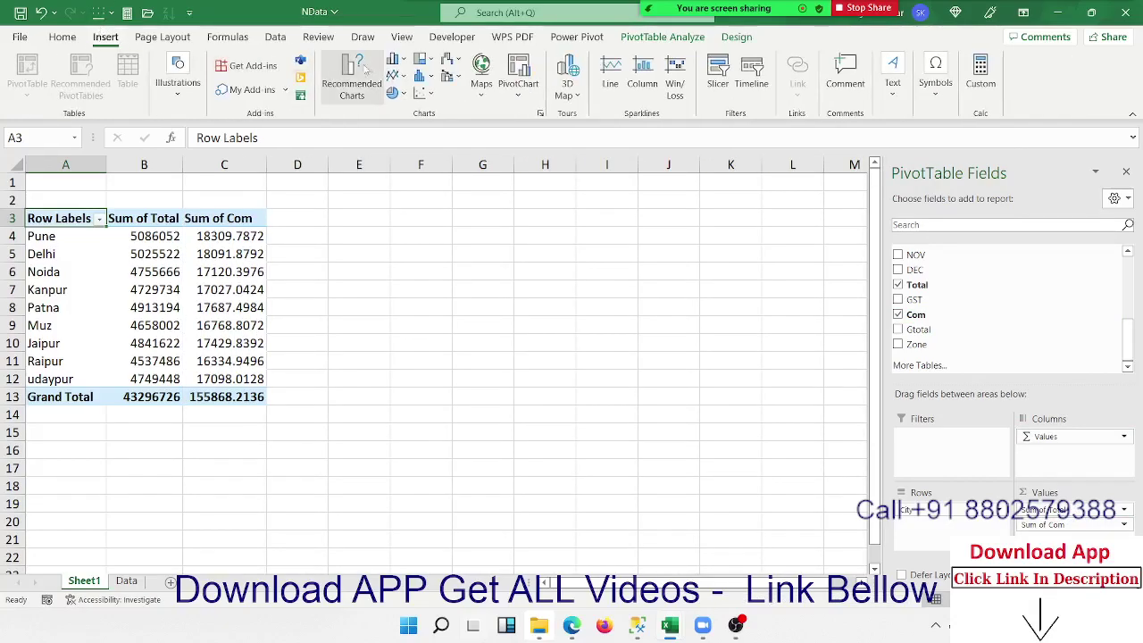
- Insert a clustered column PivotChart of the city totals, moved beside the table and enlarged to column L
left_click(394, 59)
left_click(403, 111)
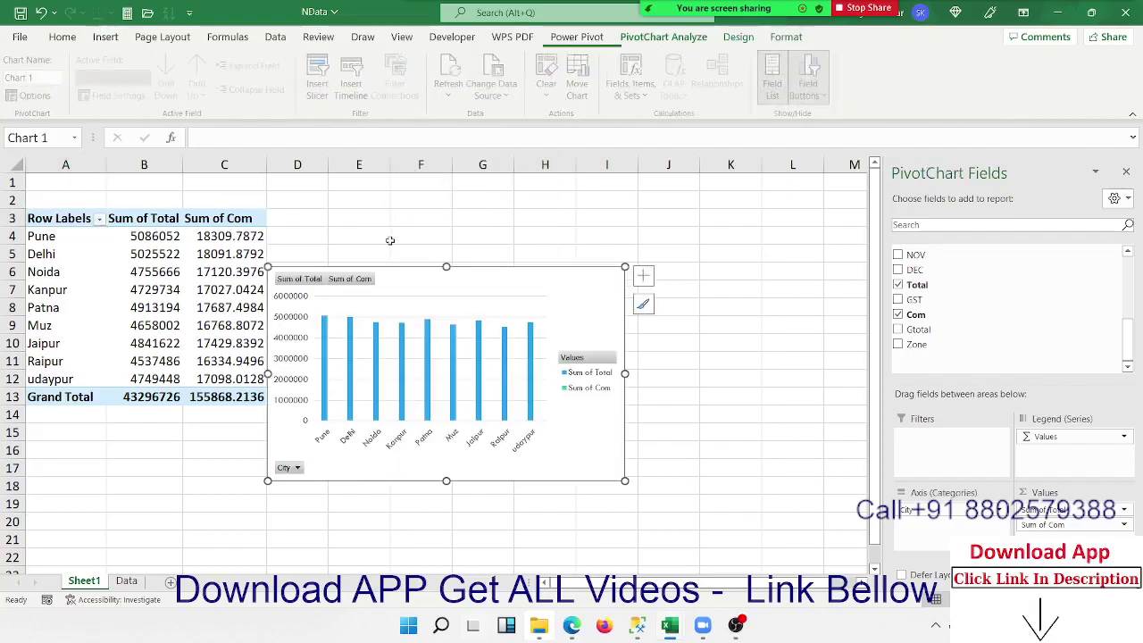
left_click_drag(419, 279, 439, 198)
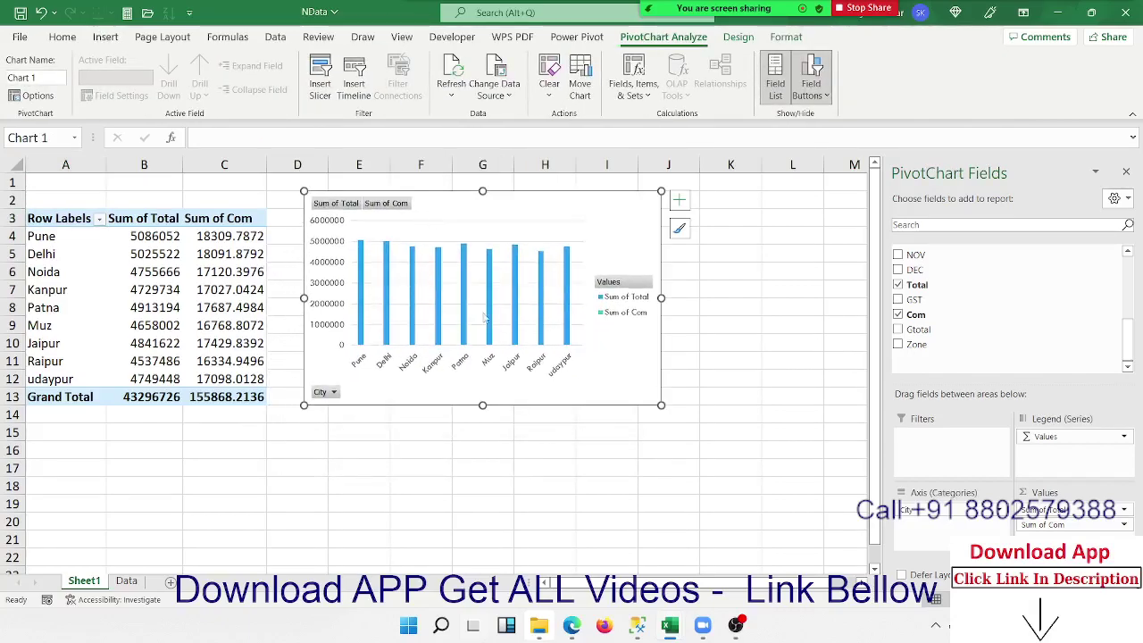
left_click_drag(661, 405, 788, 463)
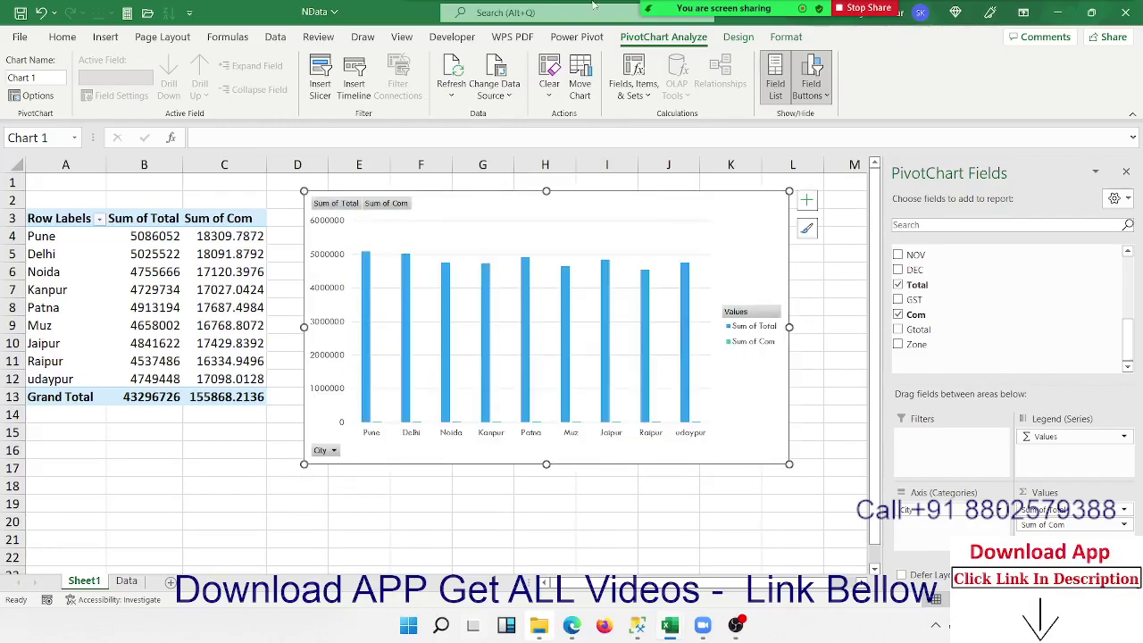
left_click(637, 16)
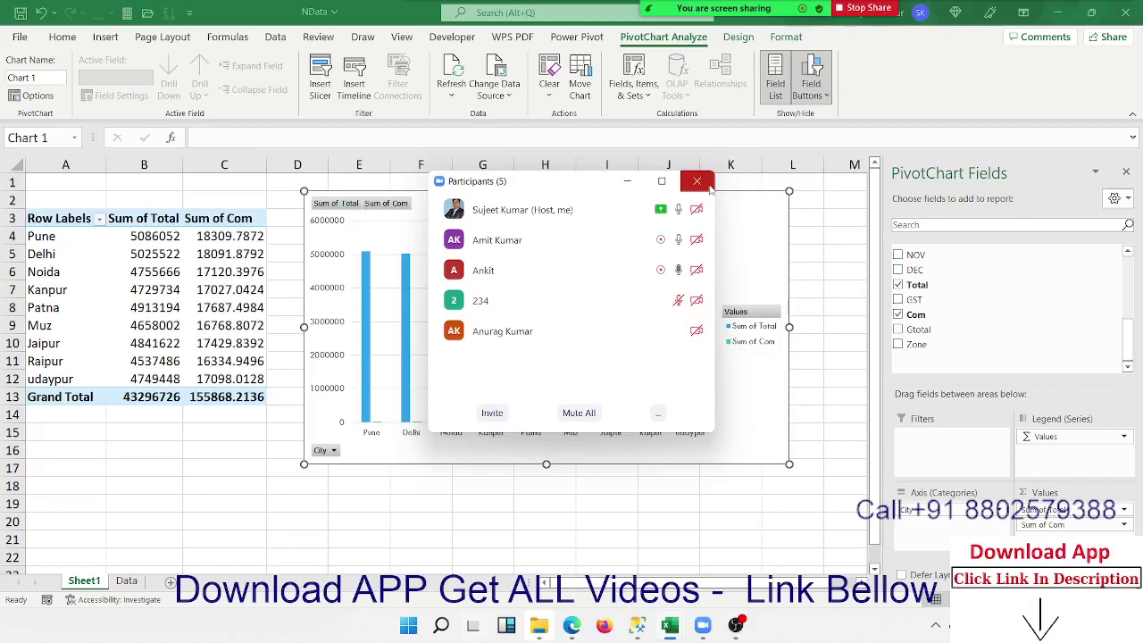
- In Zoom's Participants list, give participant 234 a new display name, then close the list
left_click(697, 181)
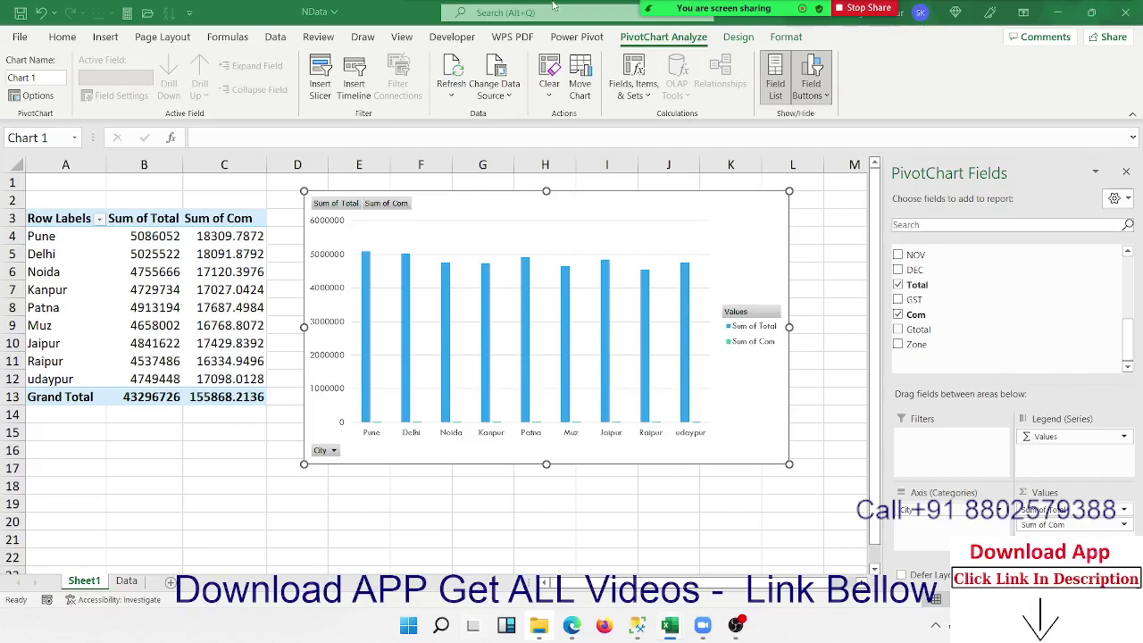
mouse_move(553, 8)
left_click(637, 18)
mouse_move(677, 301)
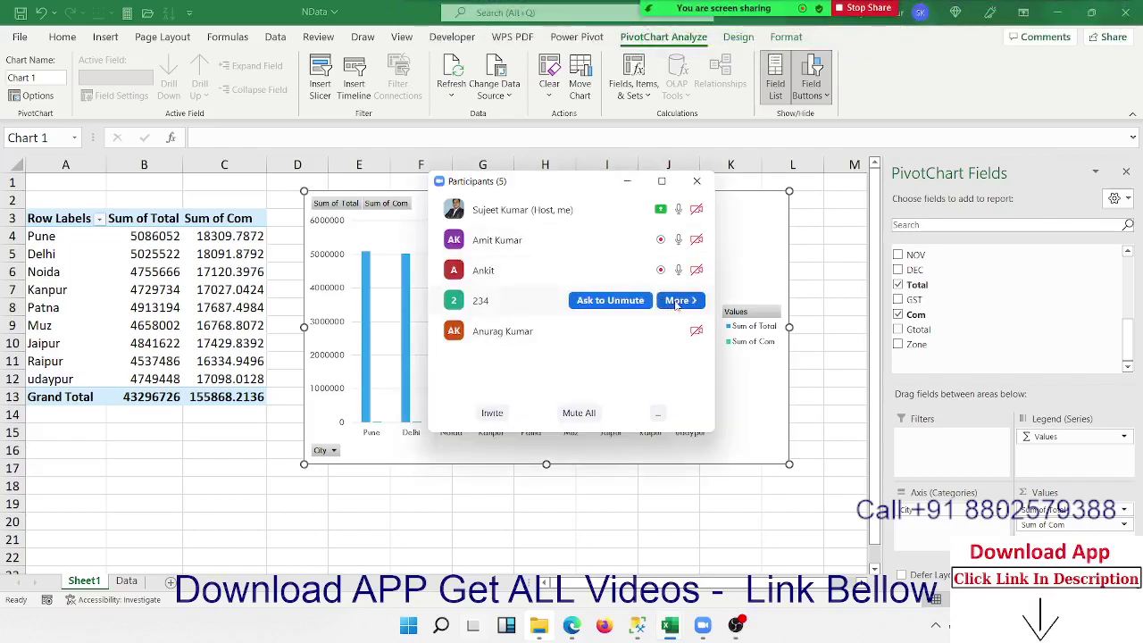
left_click(677, 301)
left_click(734, 393)
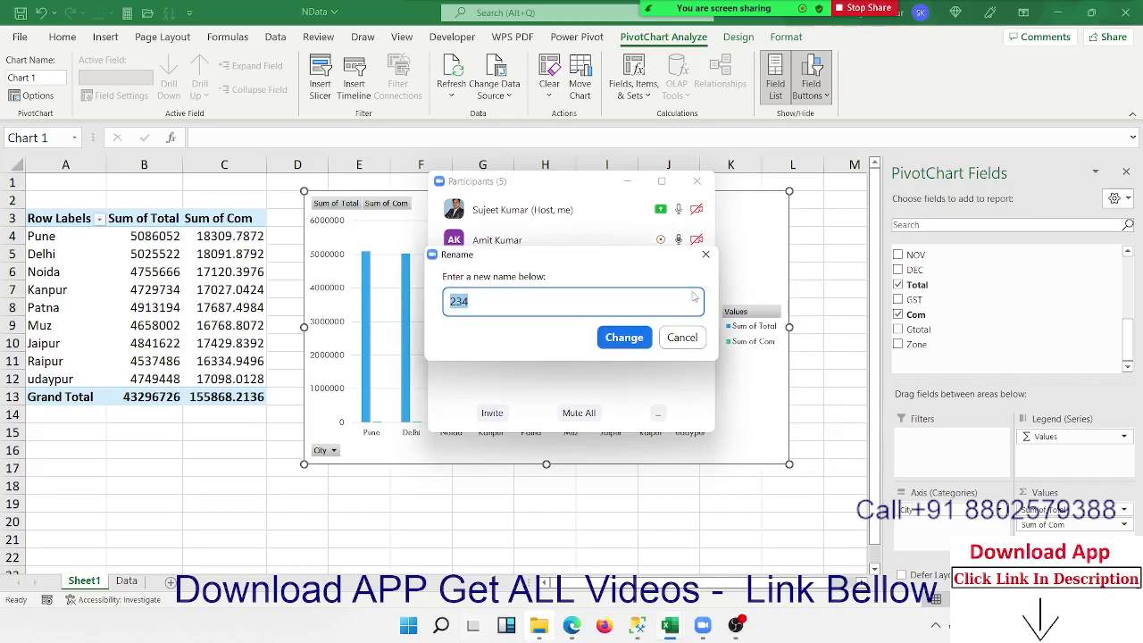
type("Mahe")
type("ndra")
left_click(645, 347)
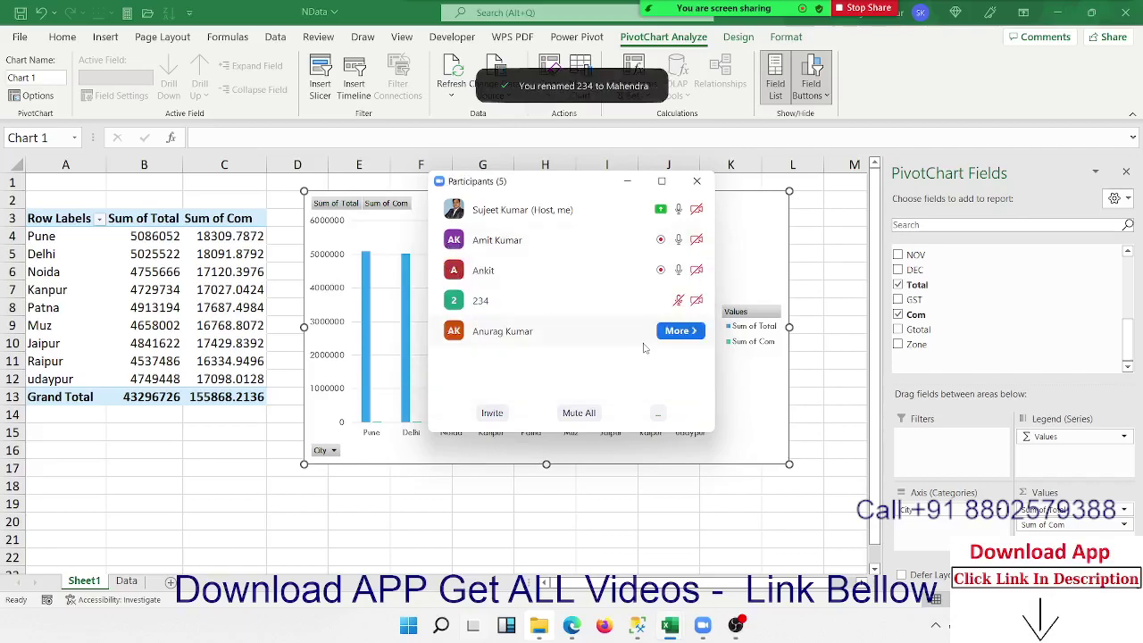
left_click(703, 184)
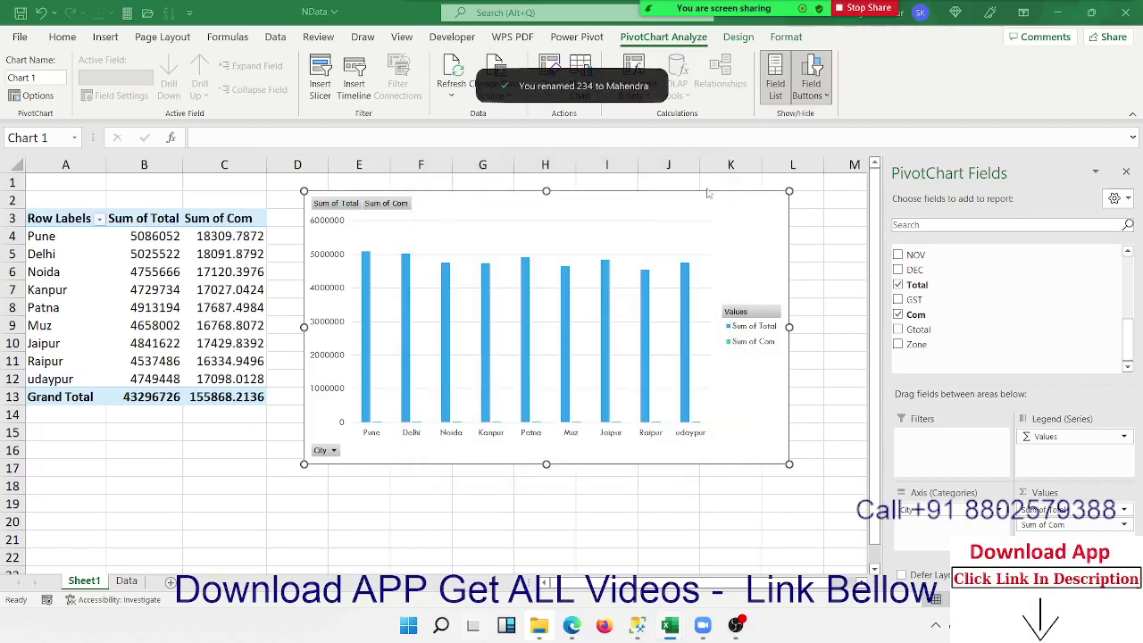
left_click(139, 235)
left_click_drag(139, 236, 145, 357)
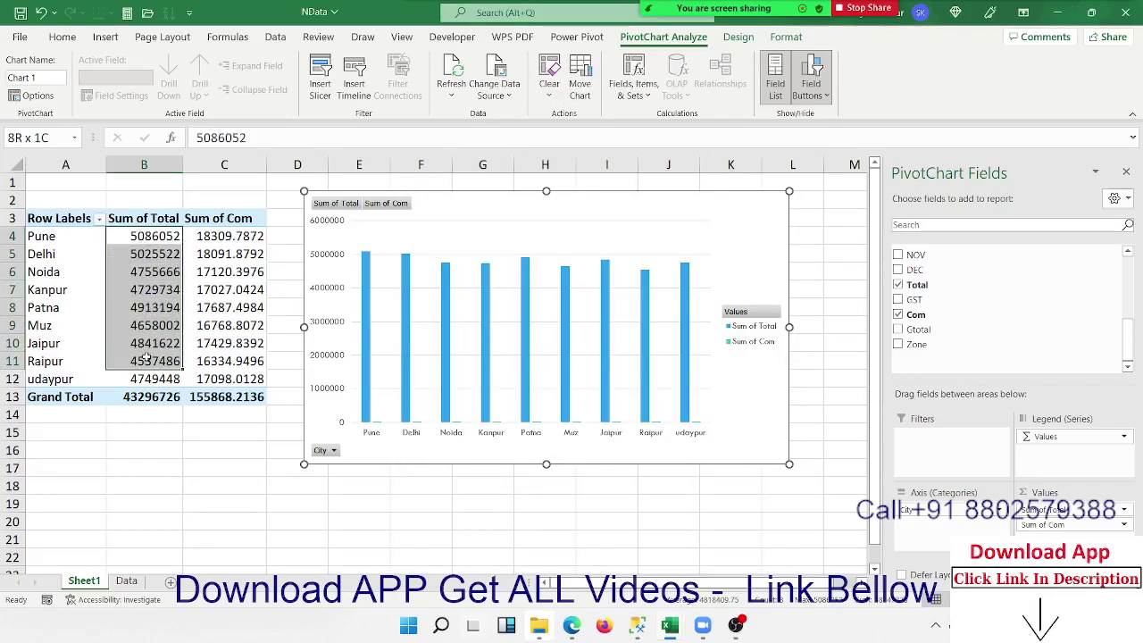
left_click(207, 254)
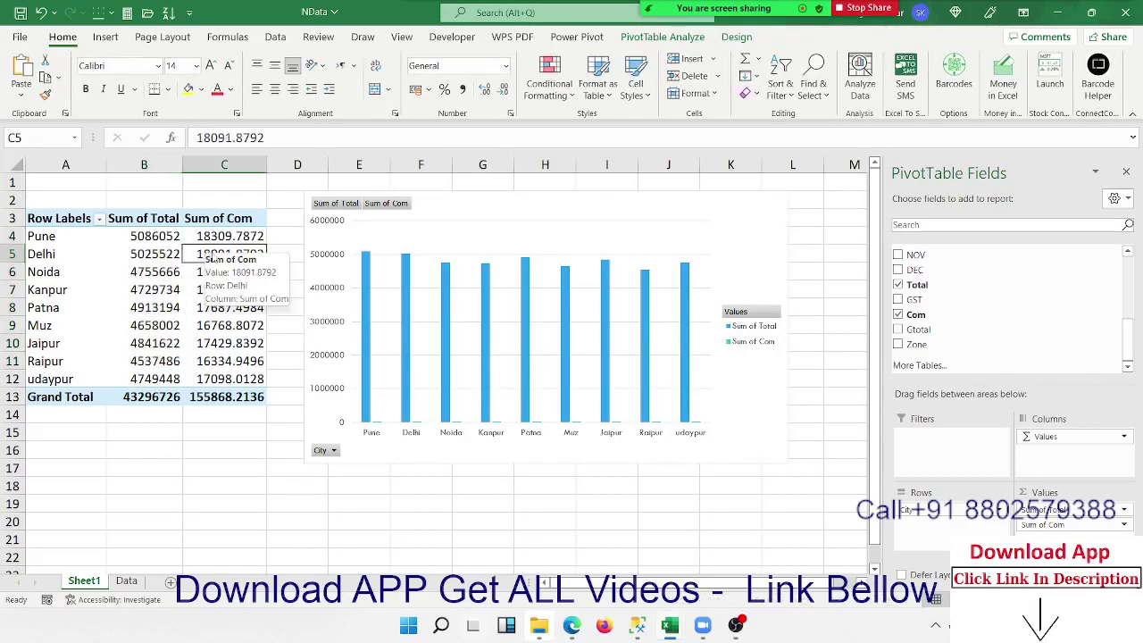
left_click(368, 381)
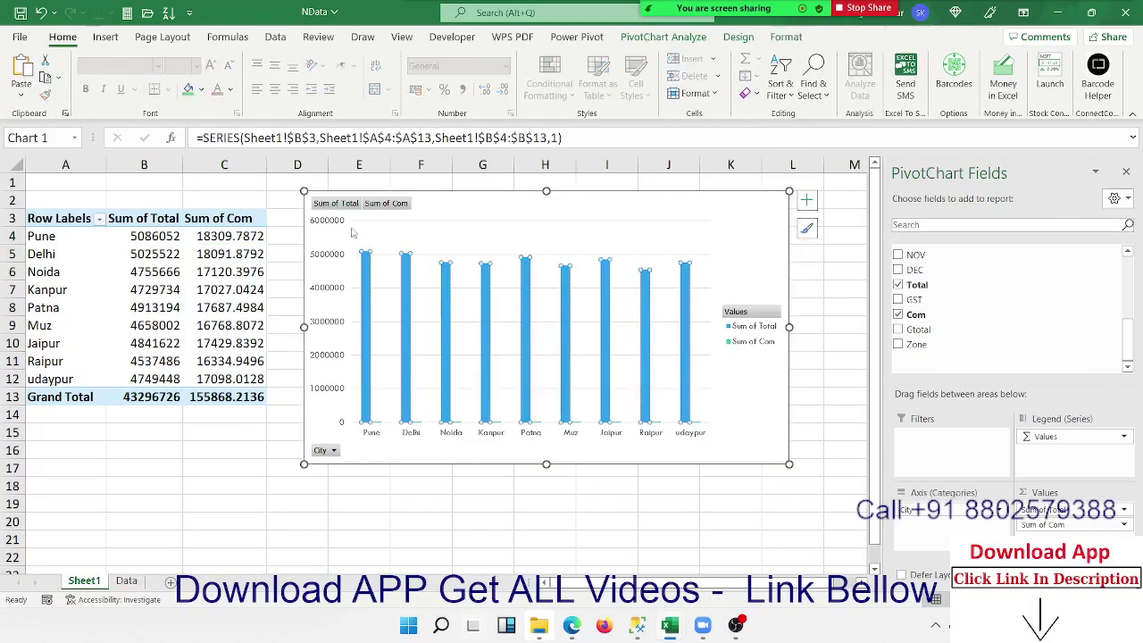
left_click(377, 427)
left_click(379, 425)
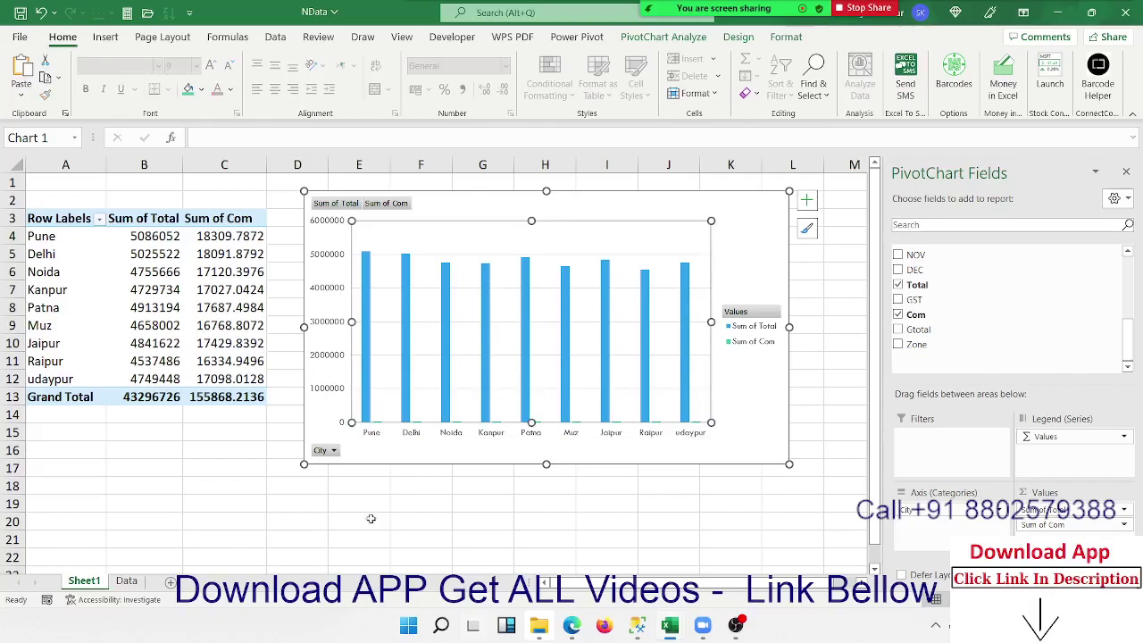
left_click(411, 454)
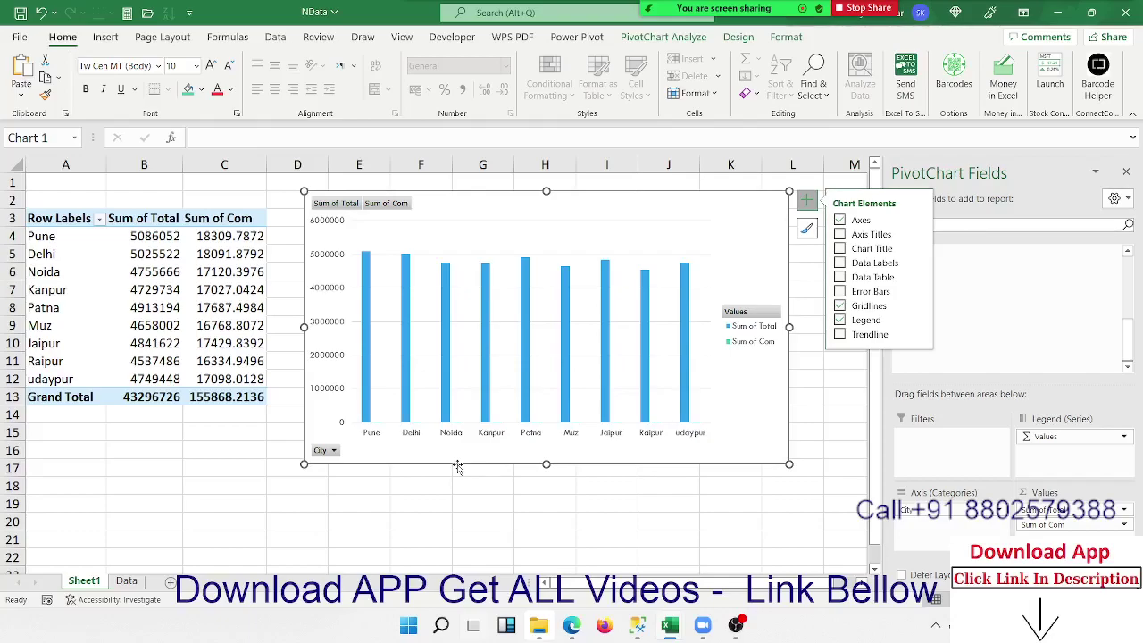
- Delete the PivotChart, remove Sum of Com from the pivot, and rename A3 to City
key("Delete")
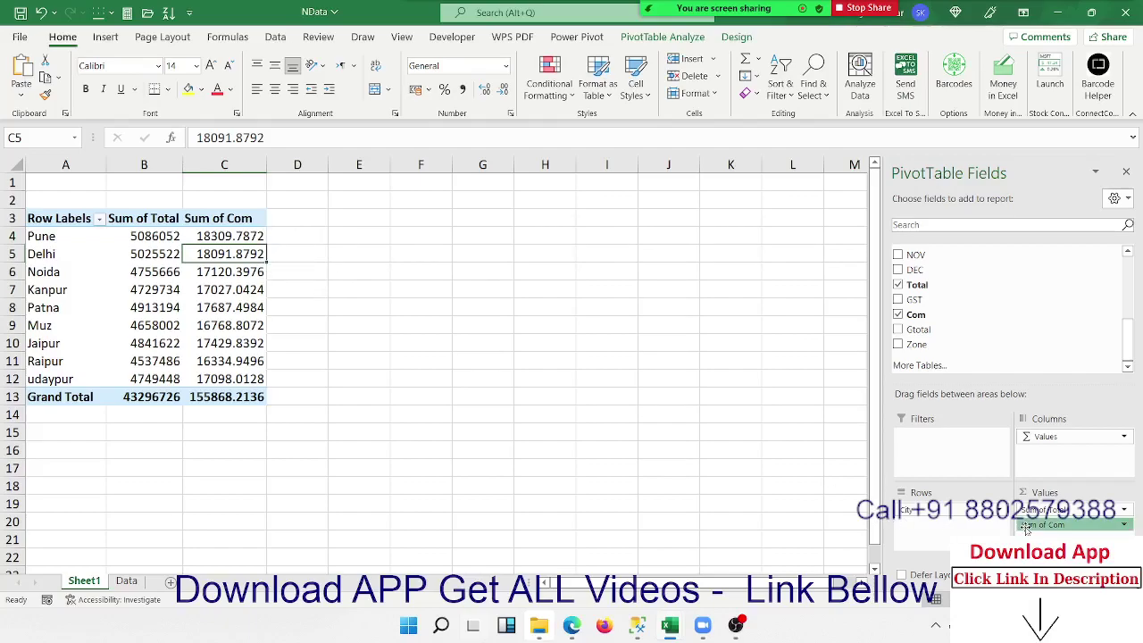
mouse_move(1041, 524)
left_mouse_down()
mouse_move(1048, 450)
mouse_move(1009, 344)
left_mouse_up()
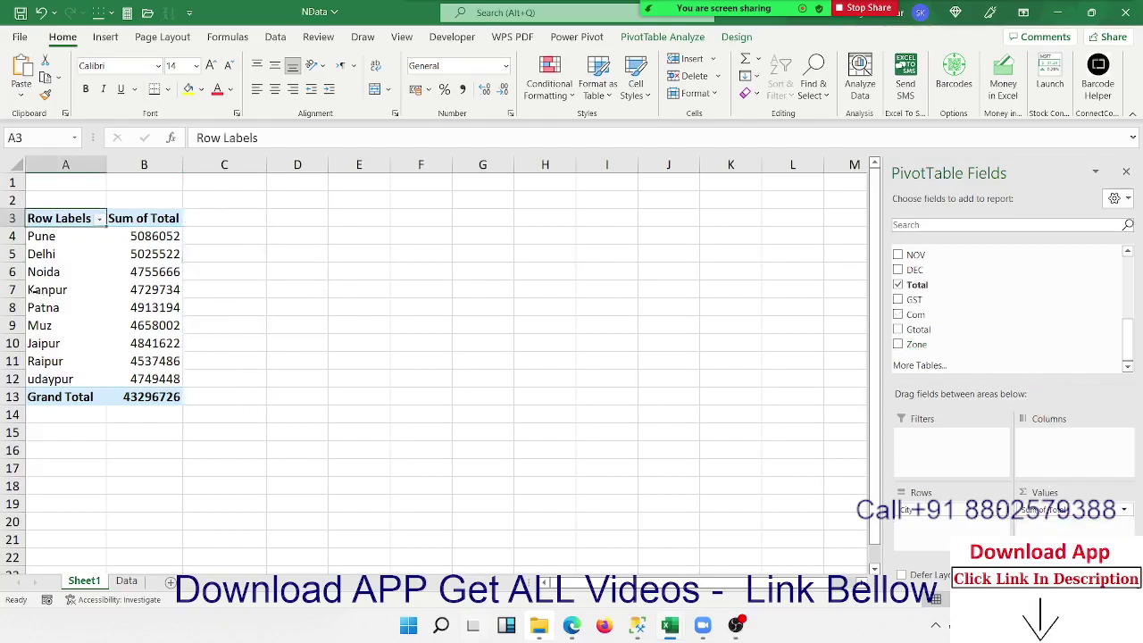
type("City")
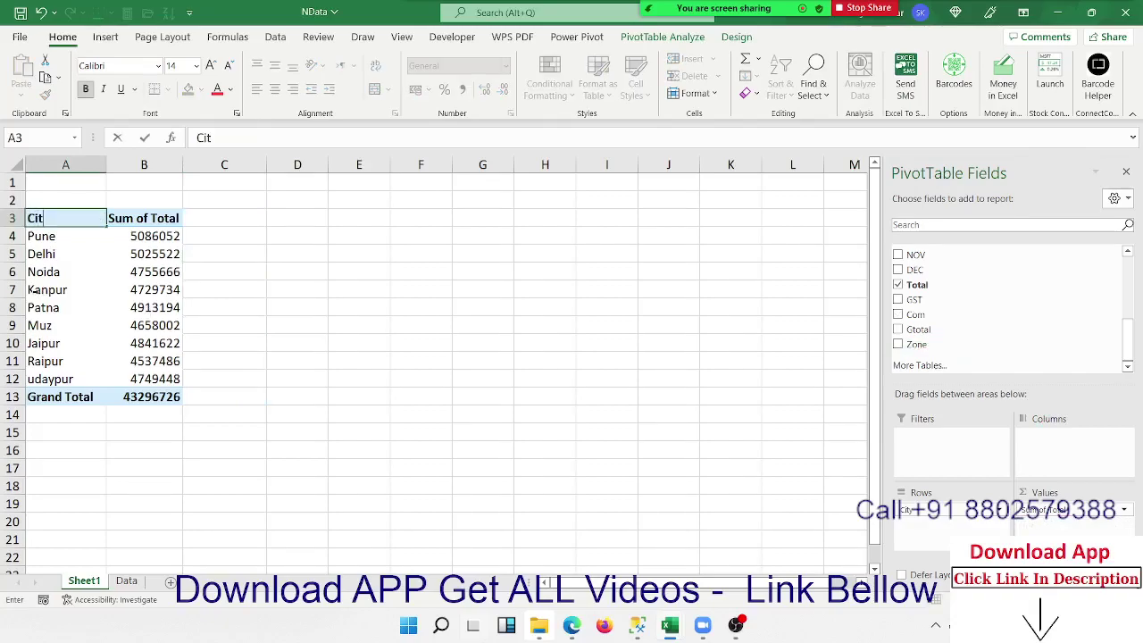
key("Return")
- Rename header B3 to Total, dismissing the duplicate field name warning
key("Up")
key("Right")
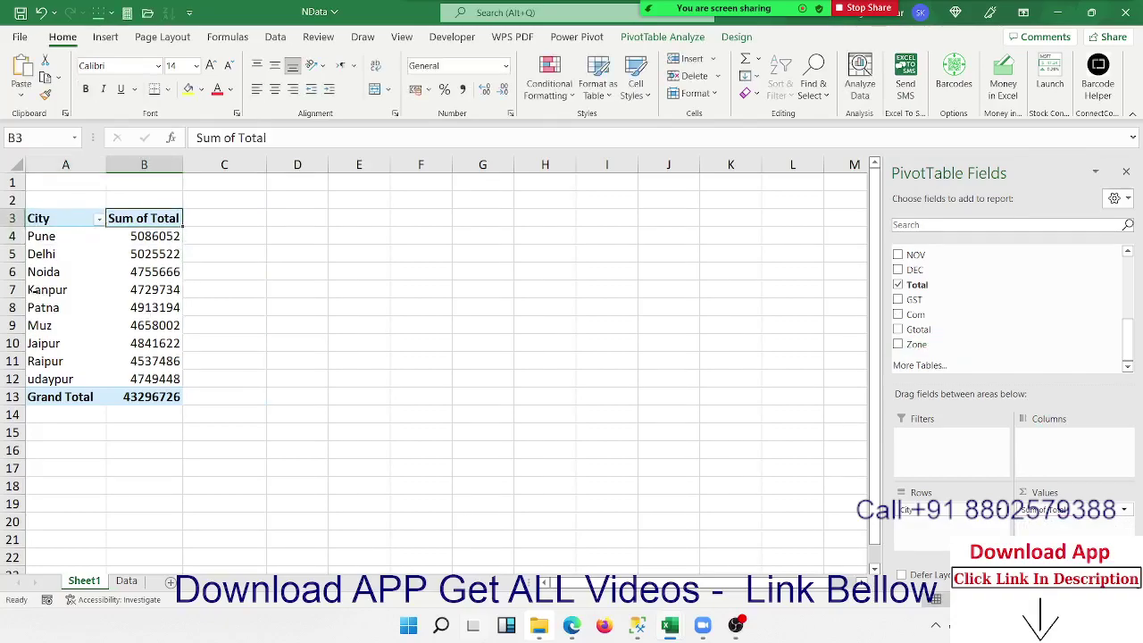
type("Total")
key("Return")
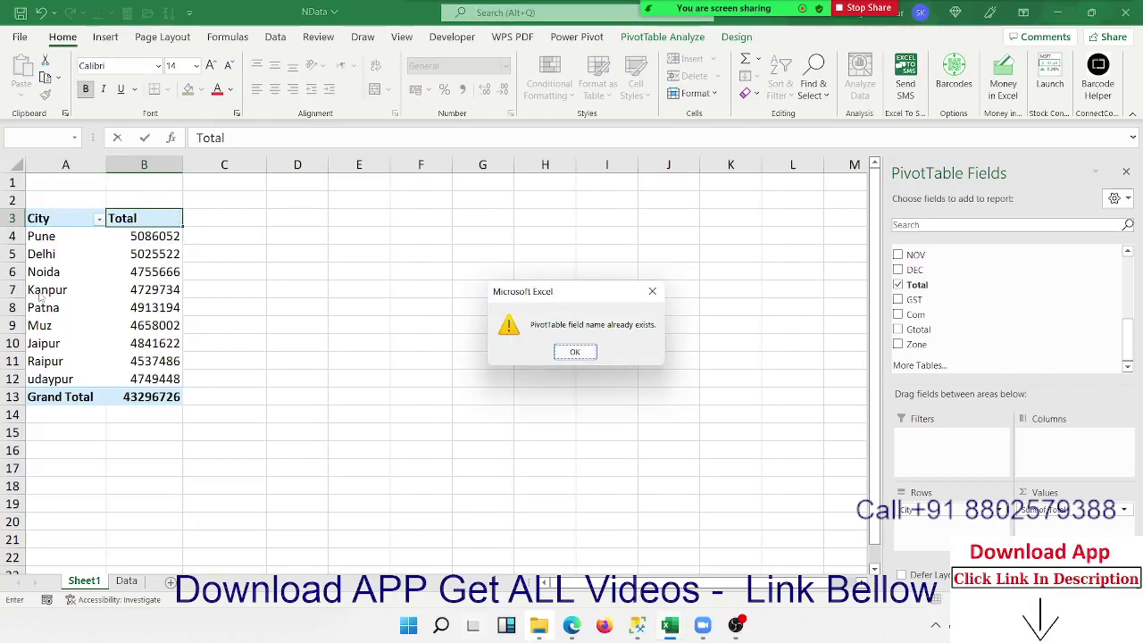
key("Return")
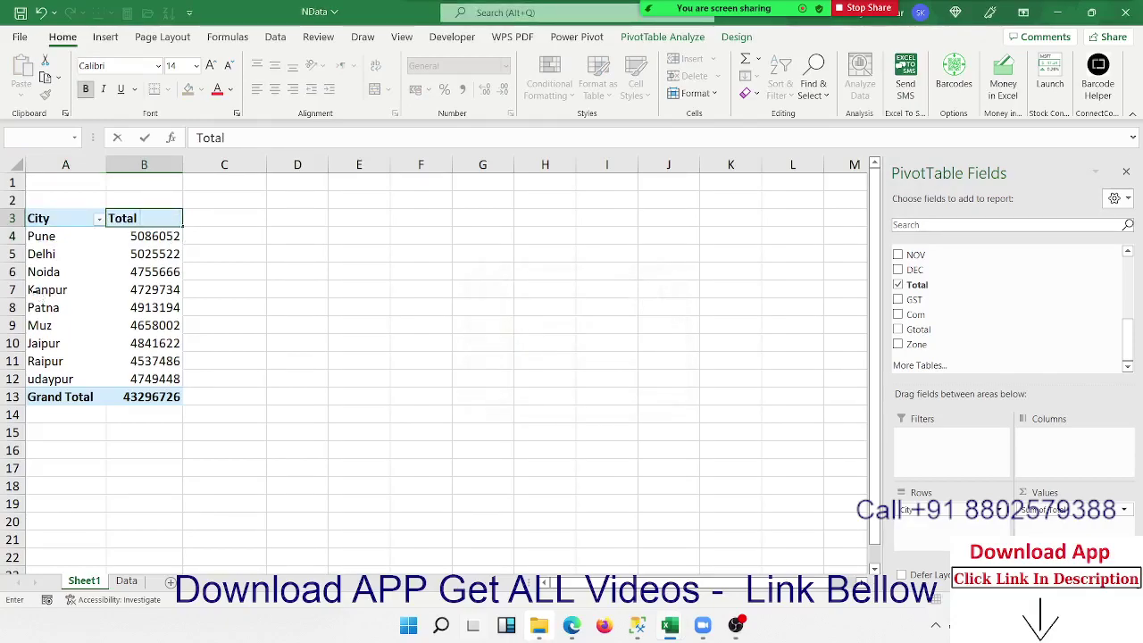
key("Return")
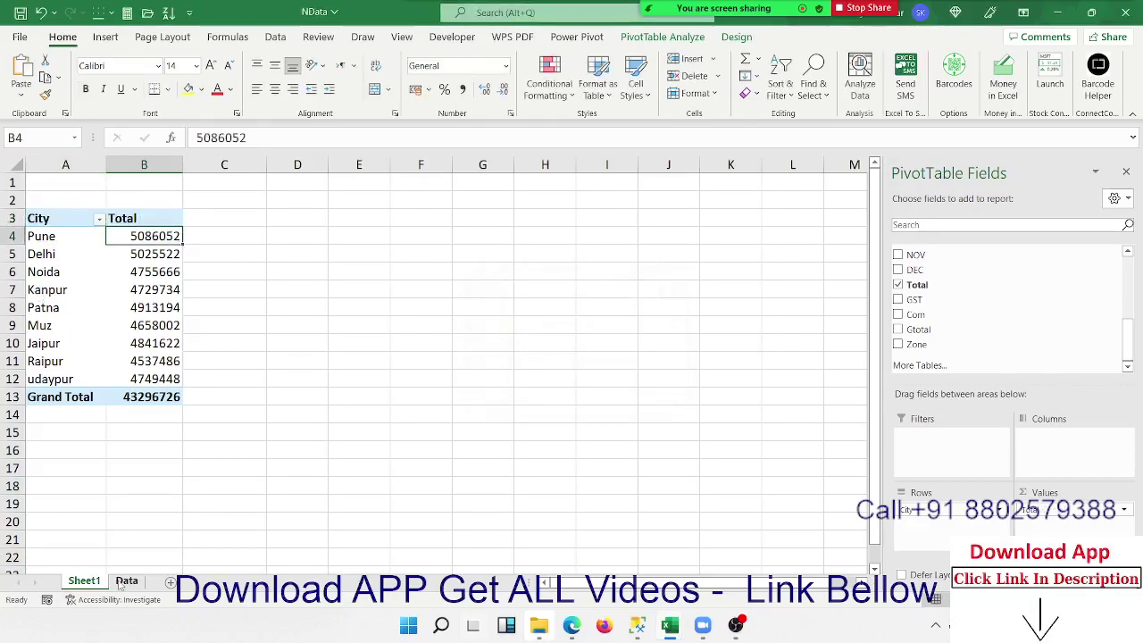
- Insert a PivotTable from the Data sheet's table, placed on the existing Sheet1 at cell D3
left_click(124, 581)
left_click(106, 37)
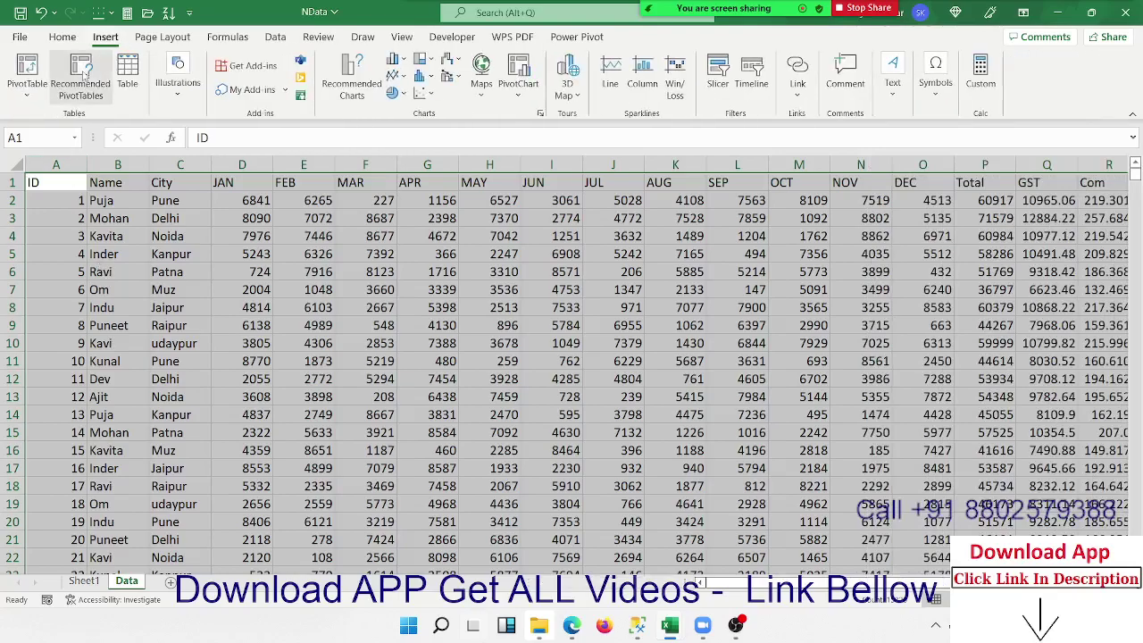
left_click(27, 73)
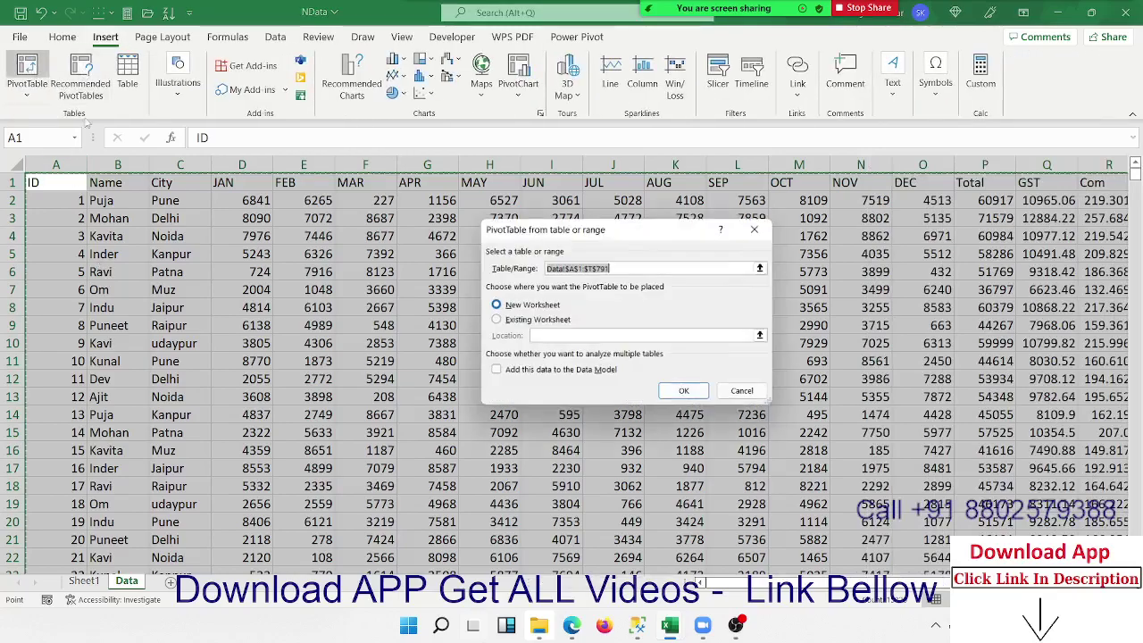
left_click(541, 321)
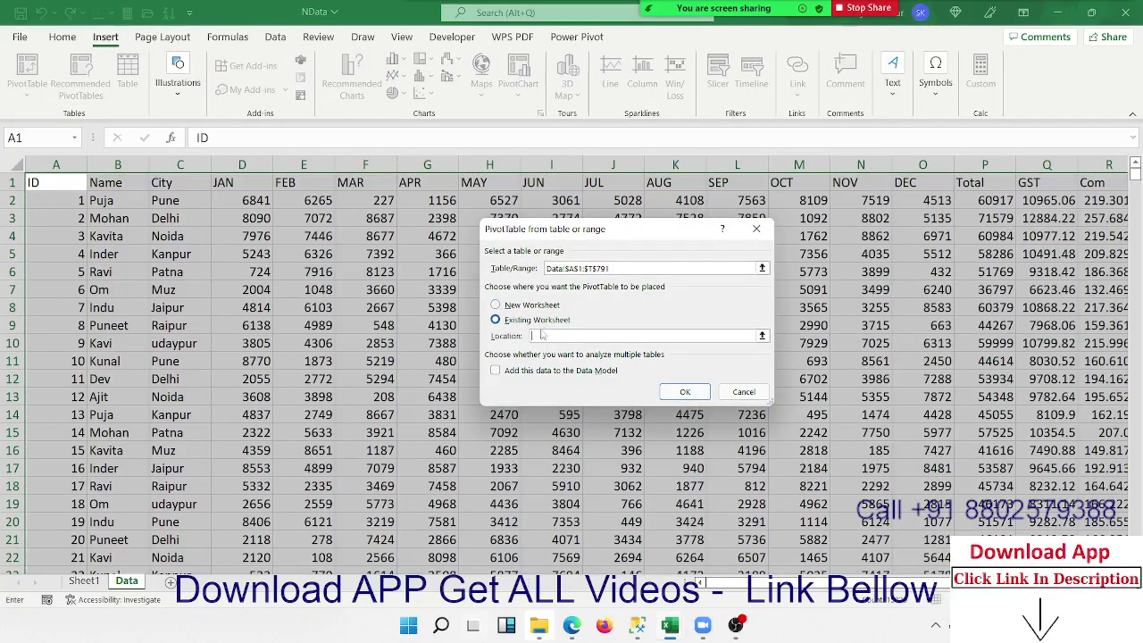
left_click(84, 581)
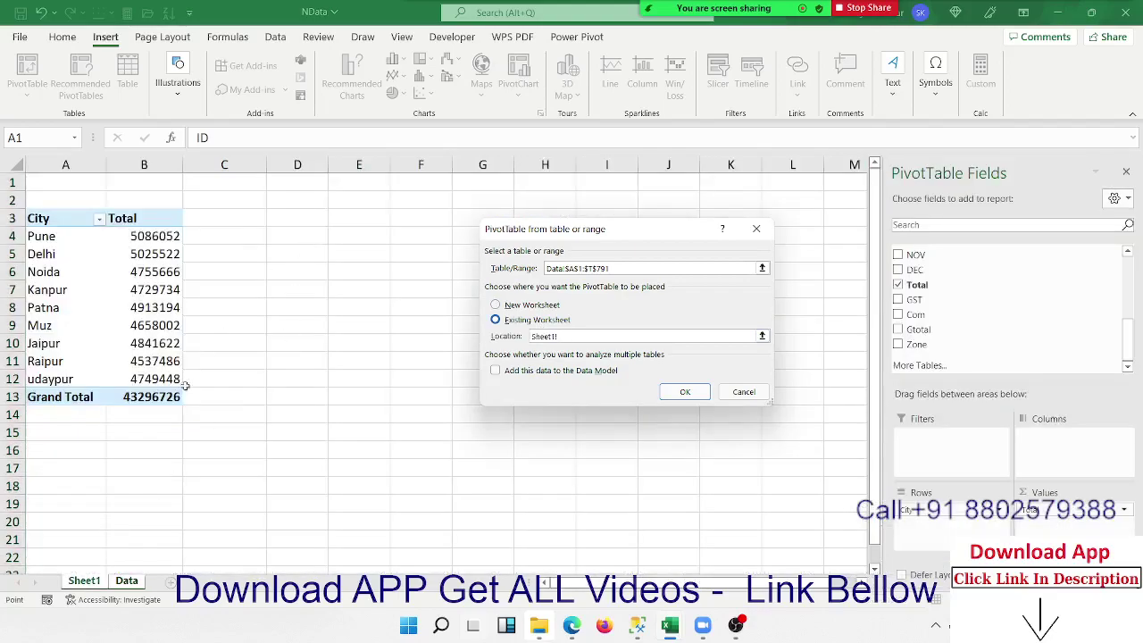
left_click(316, 219)
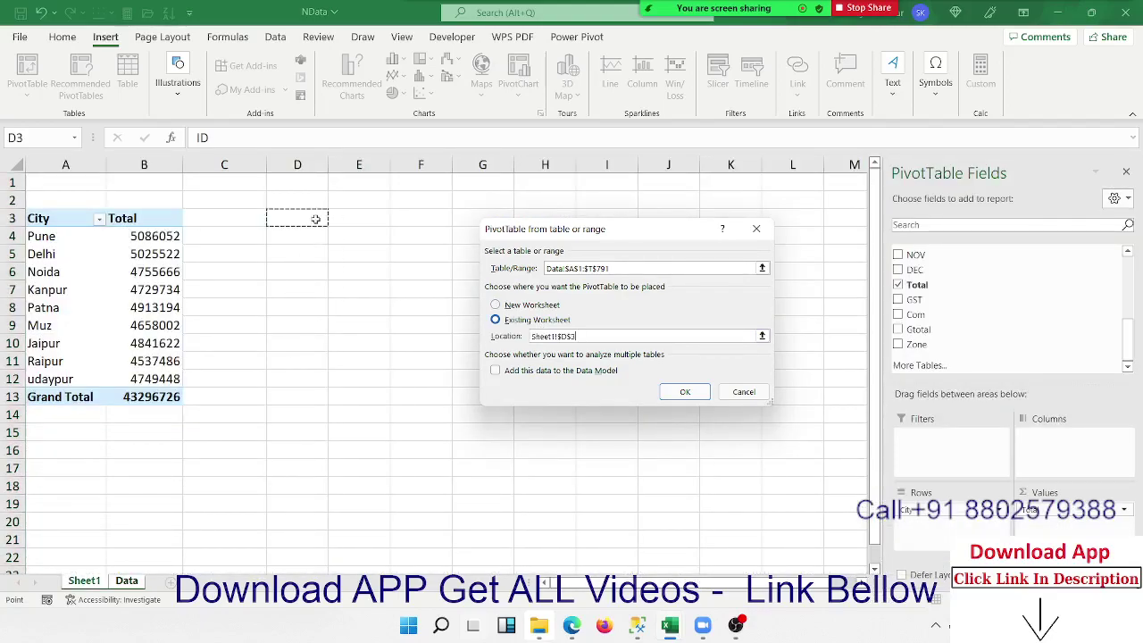
left_click(684, 392)
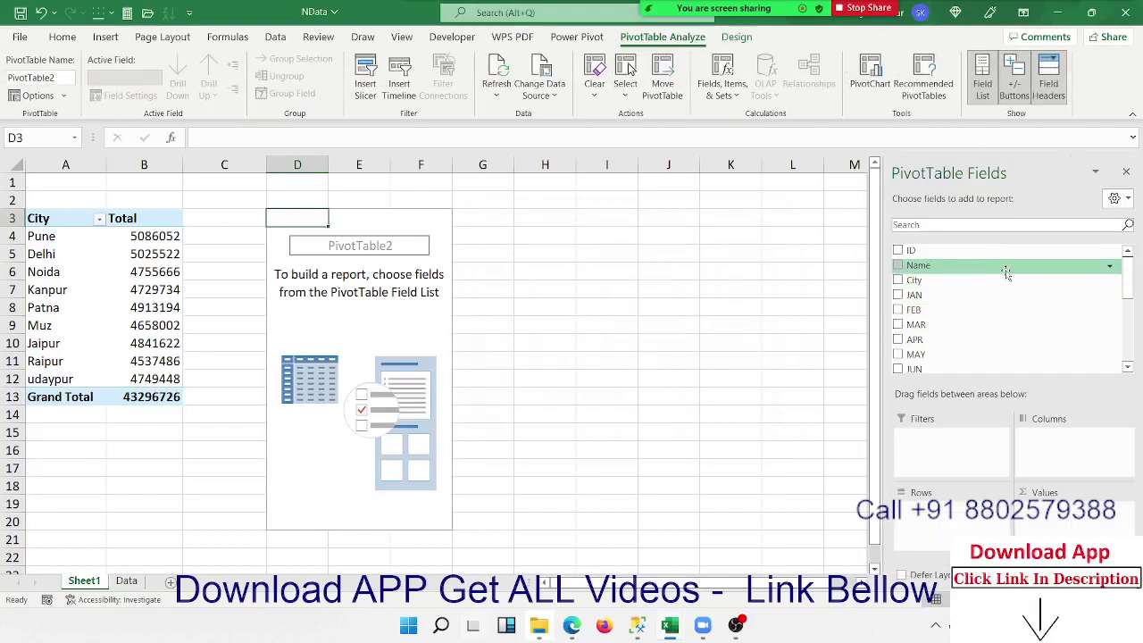
- Add City to Rows and Com to Values in the second pivot table
scroll(986, 322, "down", 5)
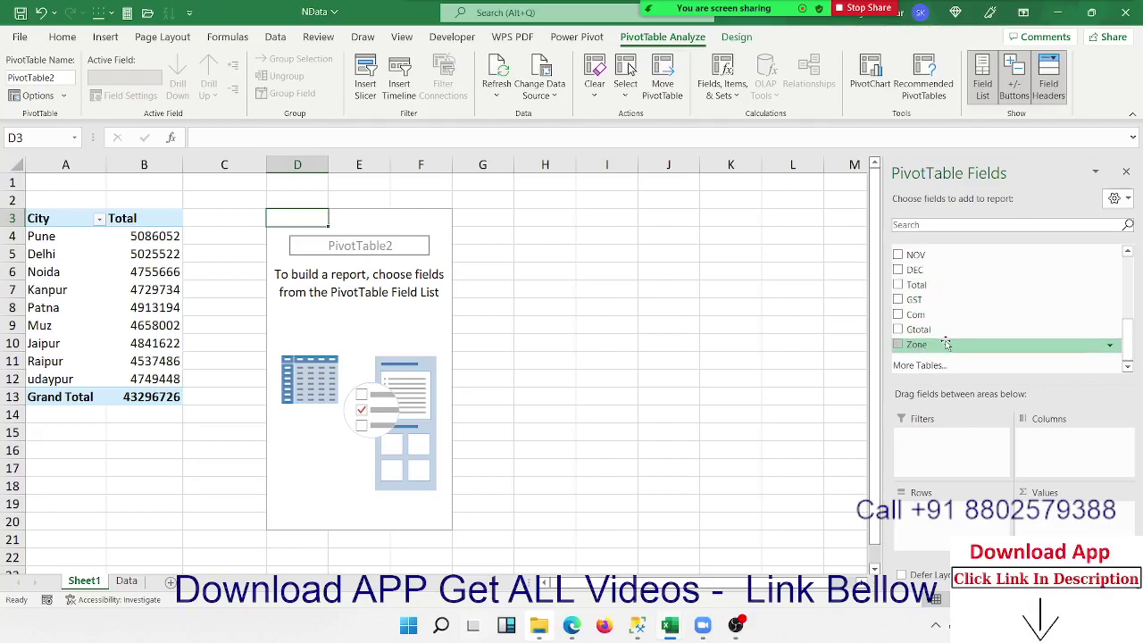
scroll(951, 332, "up", 3)
scroll(947, 322, "up", 2)
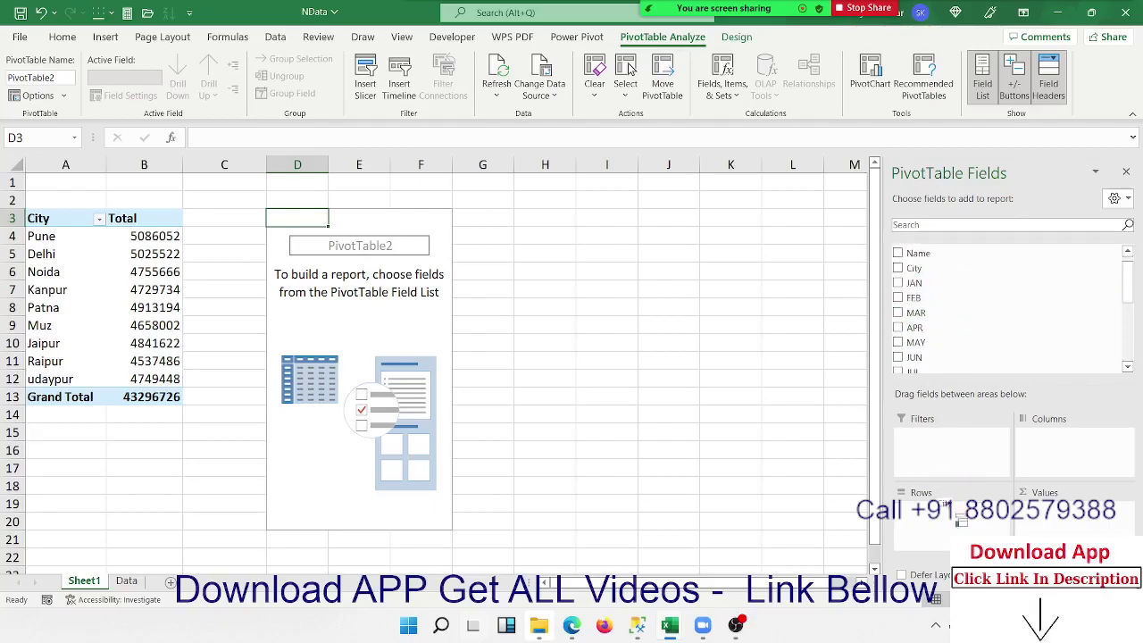
left_click_drag(940, 284, 947, 518)
scroll(932, 340, "down", 5)
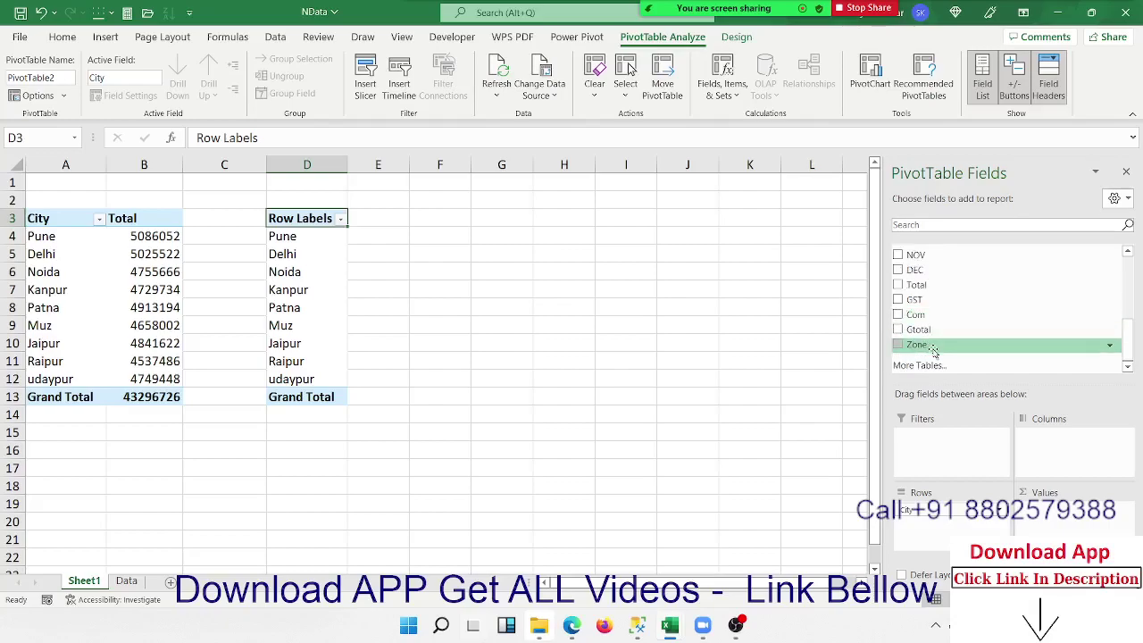
left_click_drag(926, 314, 1054, 511)
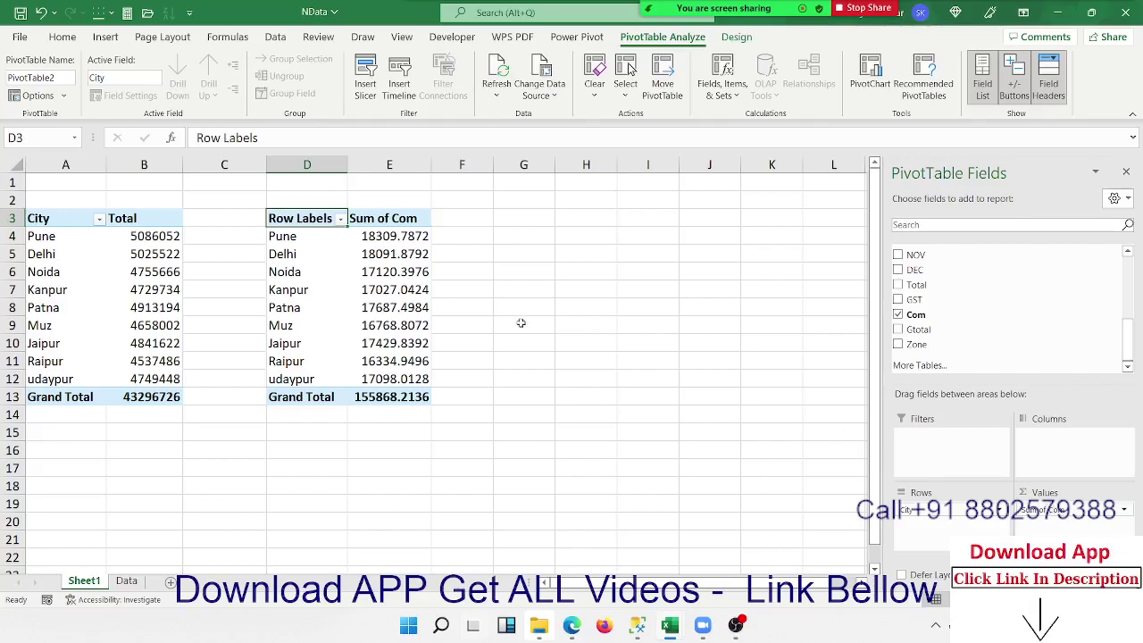
- Rename header D3 to City and E3 to Com, dismissing the duplicate-name warning
left_click(287, 253)
left_click(300, 222)
type("Ci")
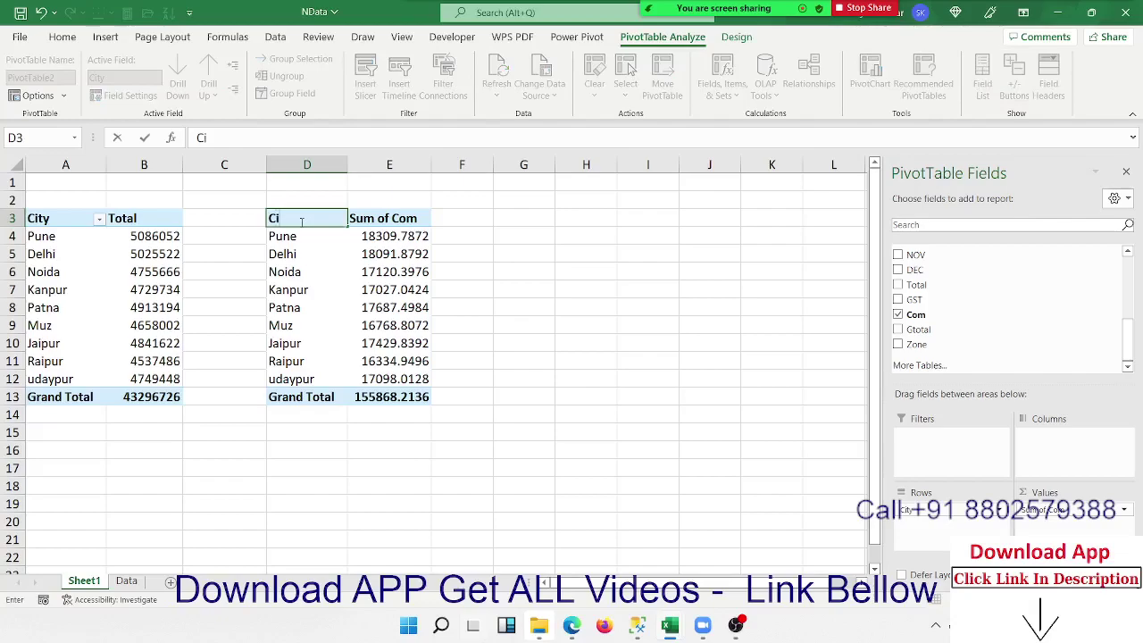
type("ty")
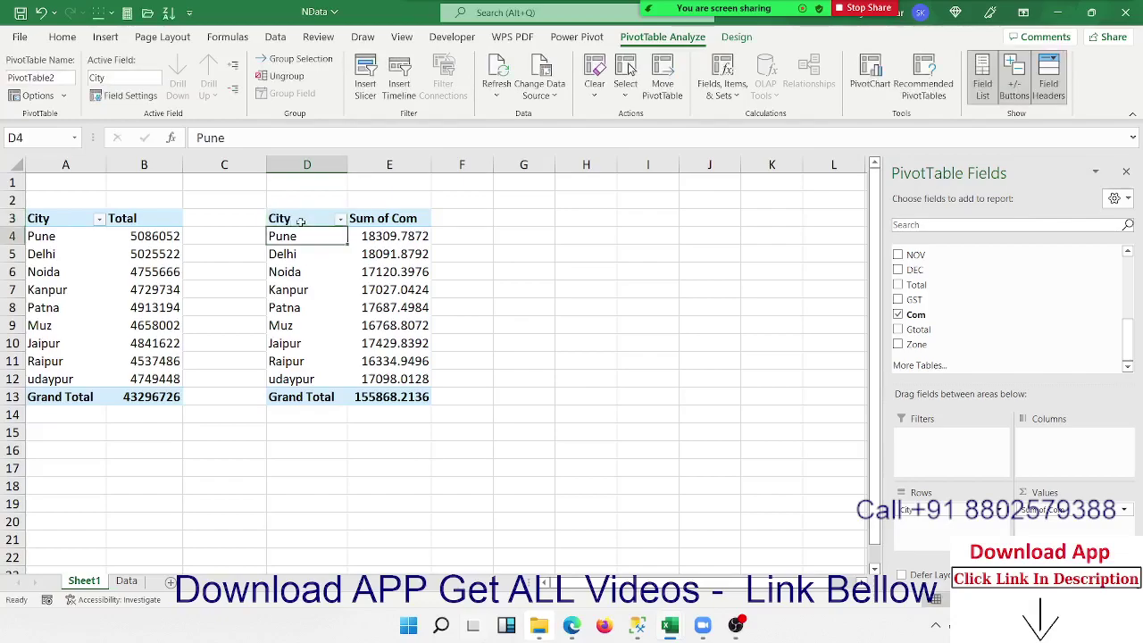
left_click(408, 218)
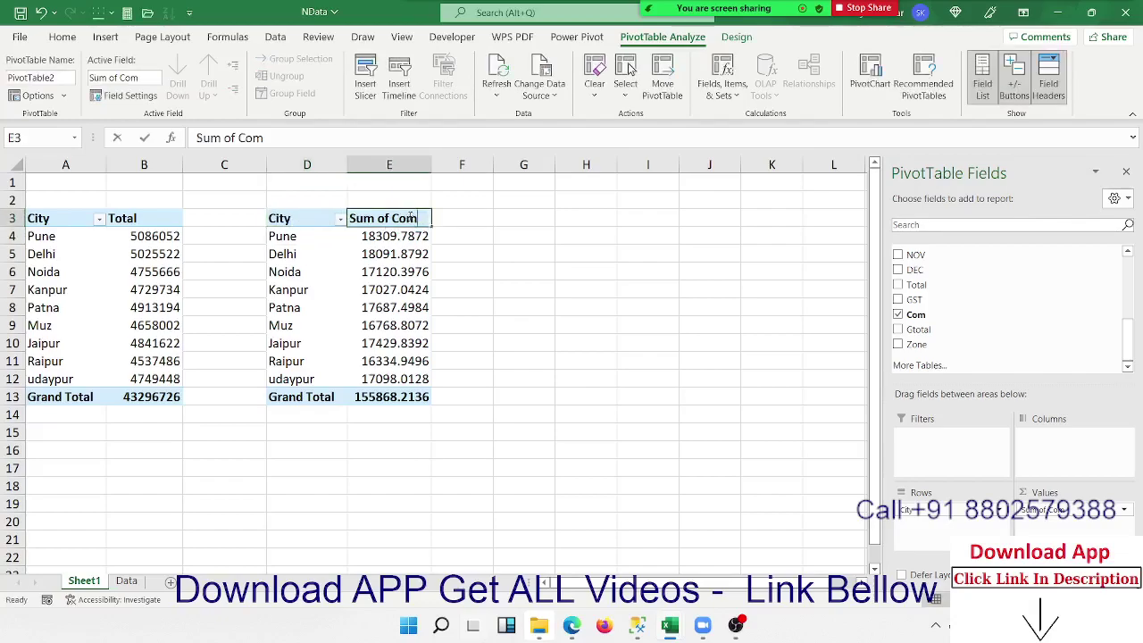
type("Com")
key("Return")
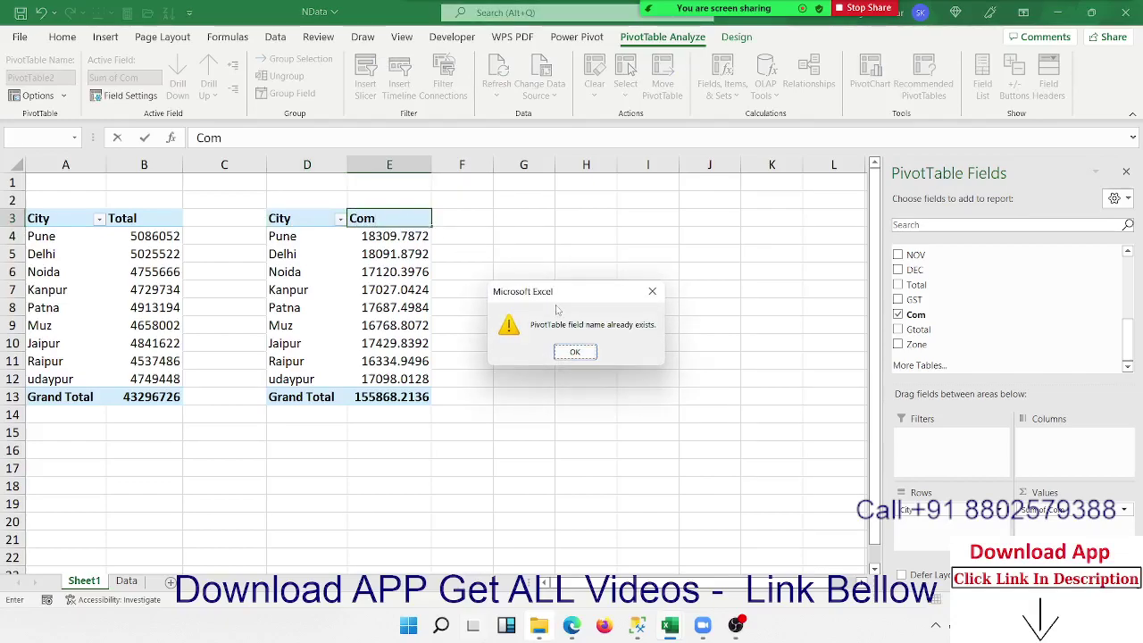
key("Return")
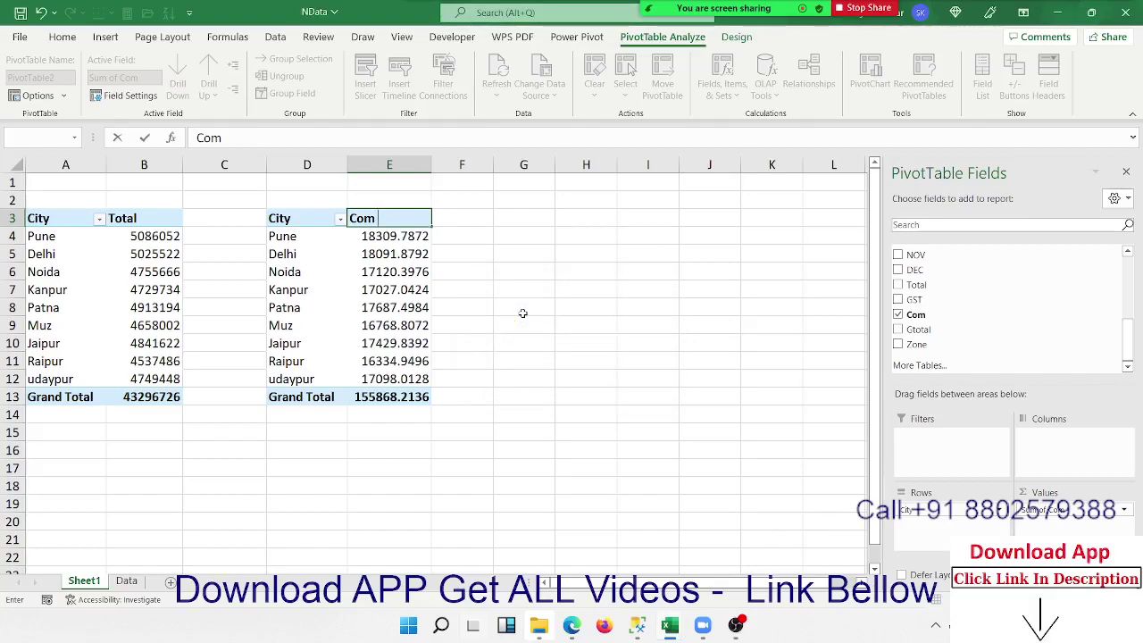
key("Return")
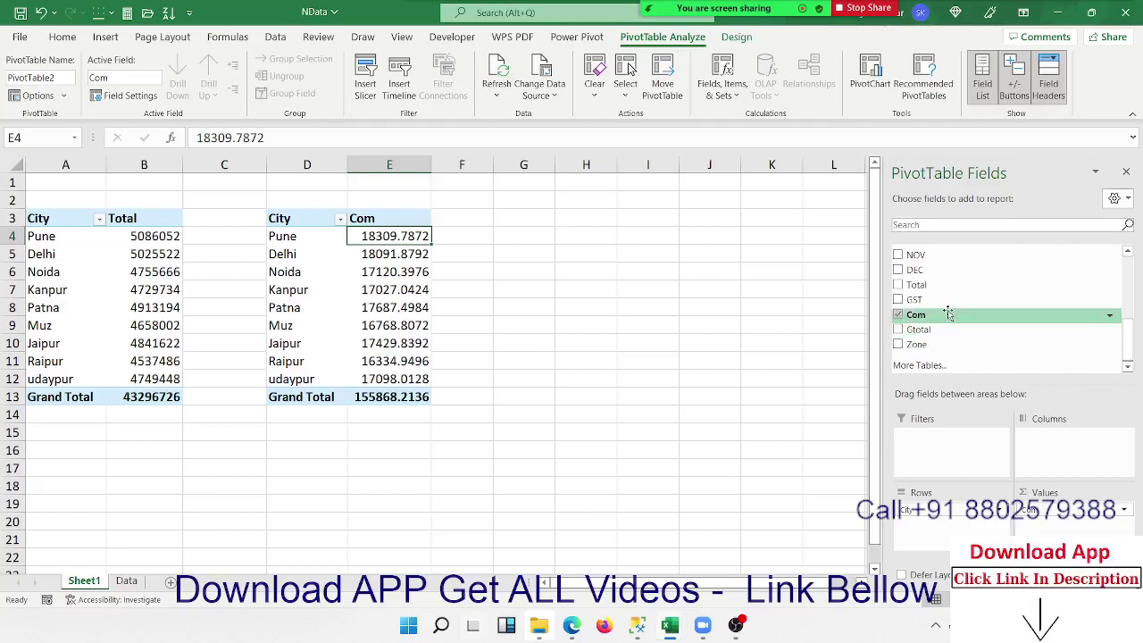
scroll(952, 310, "up", 5)
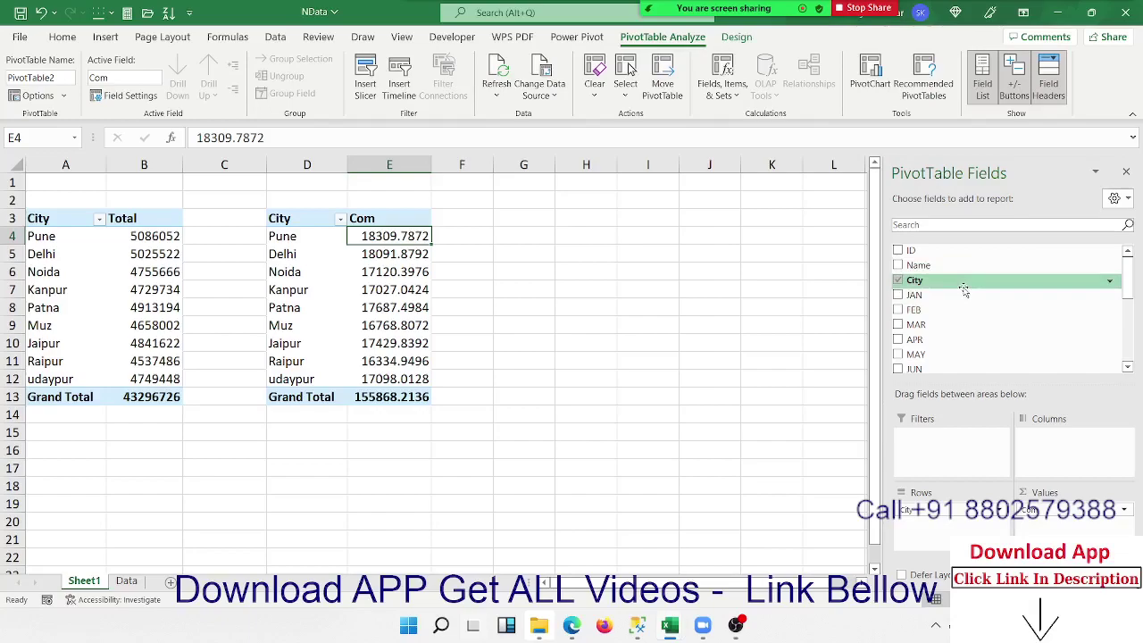
scroll(963, 295, "down", 5)
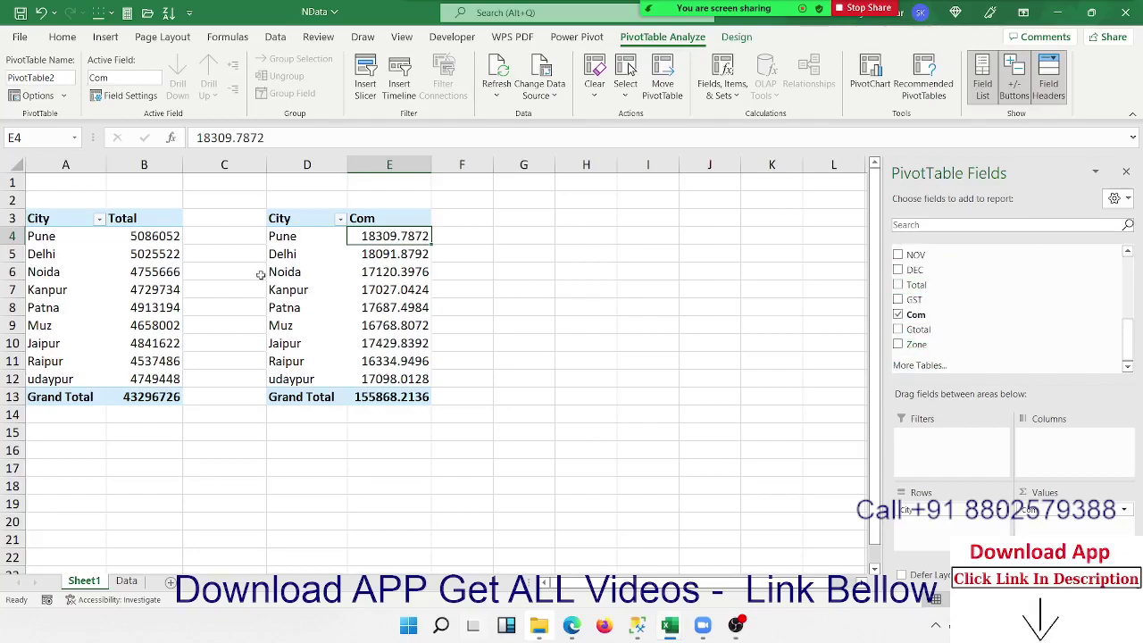
left_click(134, 572)
- Copy the City commission pivot D3:E13 and paste it at H3
left_click(130, 581)
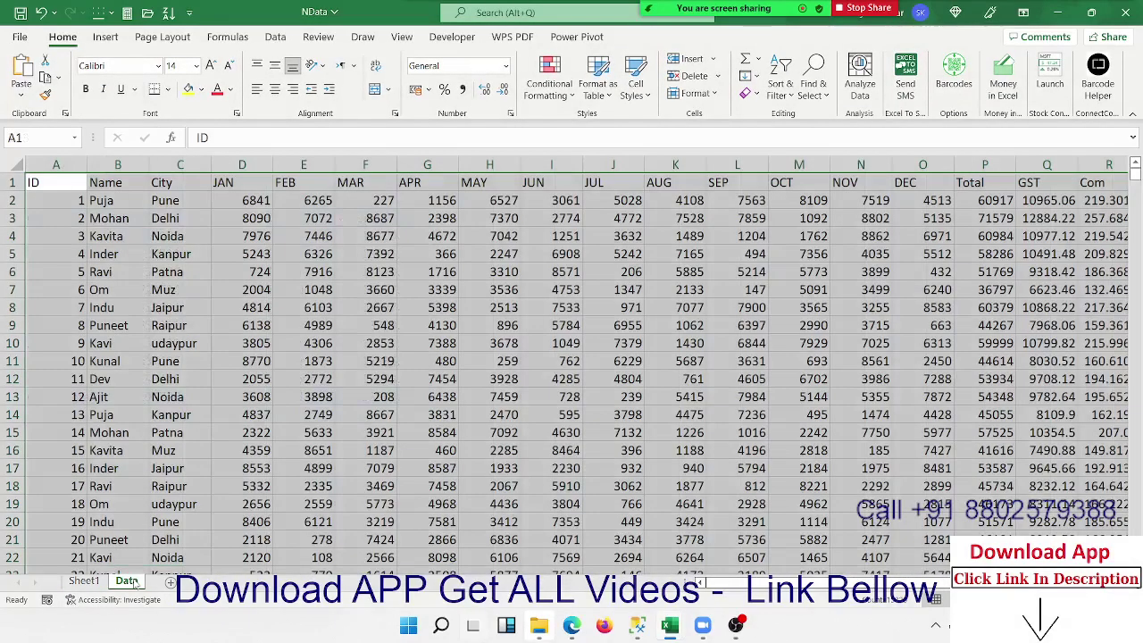
left_click(84, 581)
left_click_drag(301, 218, 401, 395)
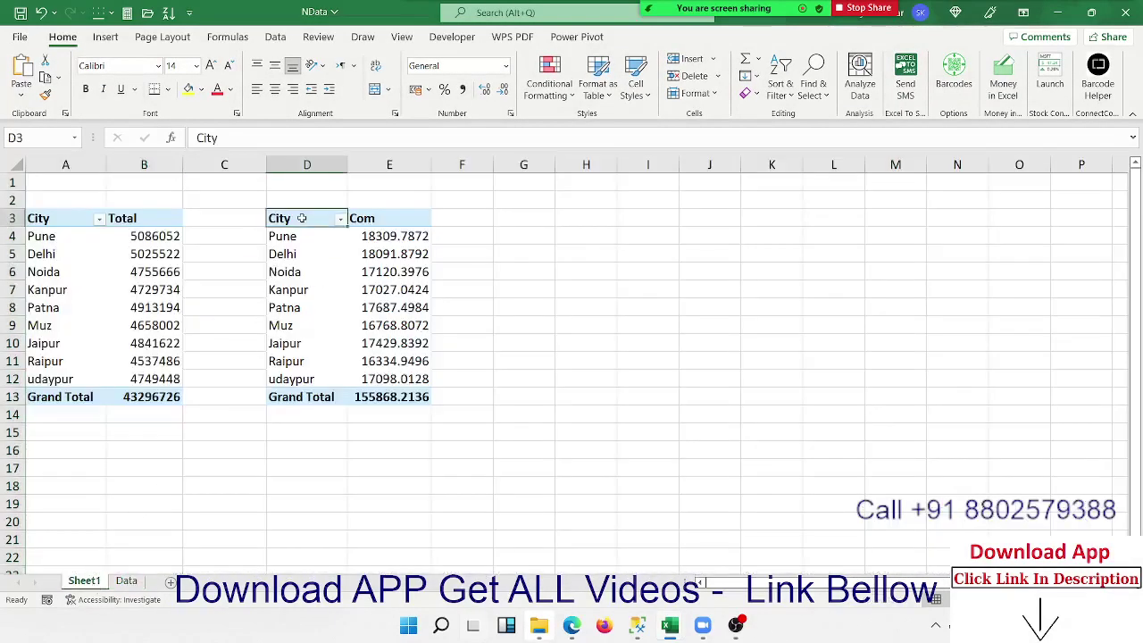
key("ctrl+c")
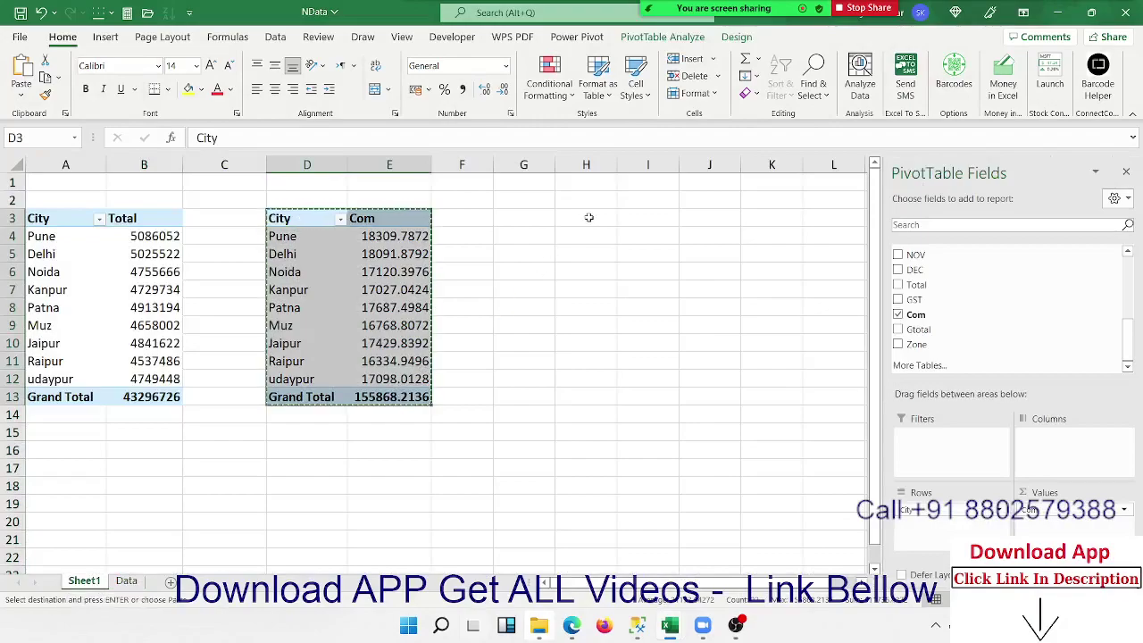
left_click(590, 218)
key("ctrl+v")
- Change the copied pivot to list Zone rows with Sum of Gtotal instead of Com
left_click(601, 266)
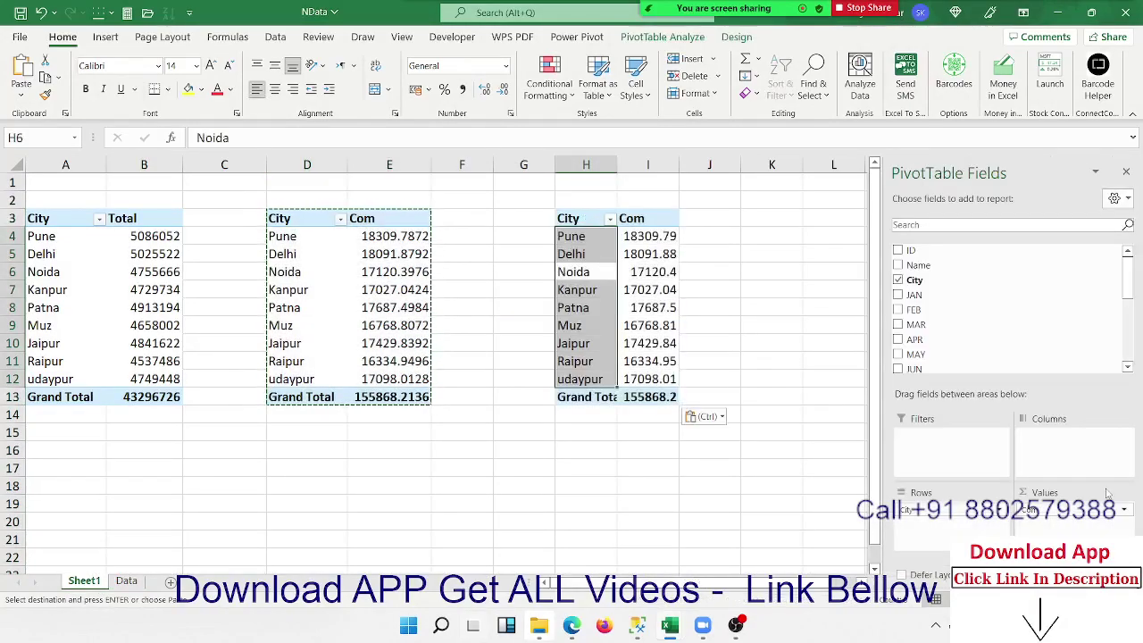
left_click_drag(1035, 511, 1010, 360)
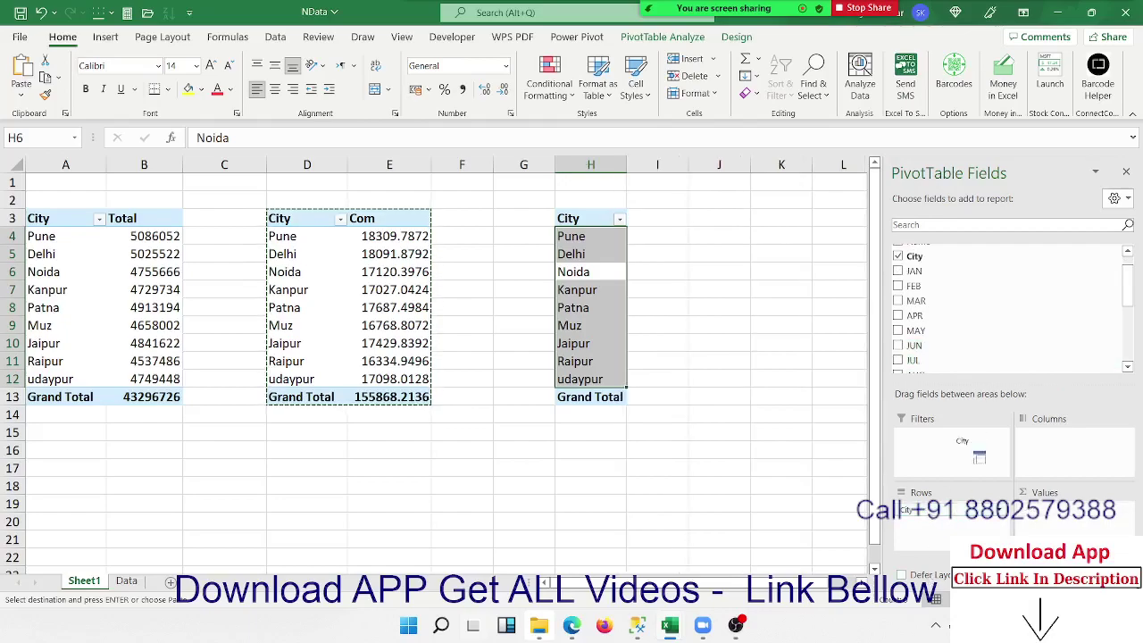
left_click_drag(905, 510, 918, 295)
scroll(954, 344, "down", 3)
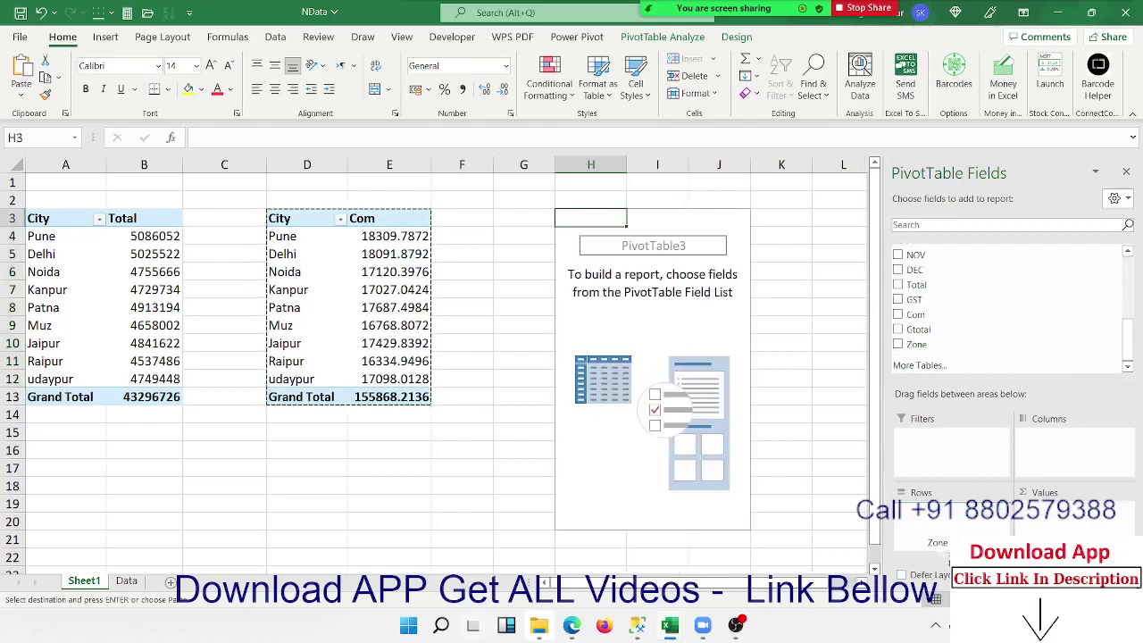
left_click_drag(955, 345, 929, 509)
left_click_drag(914, 335, 1040, 532)
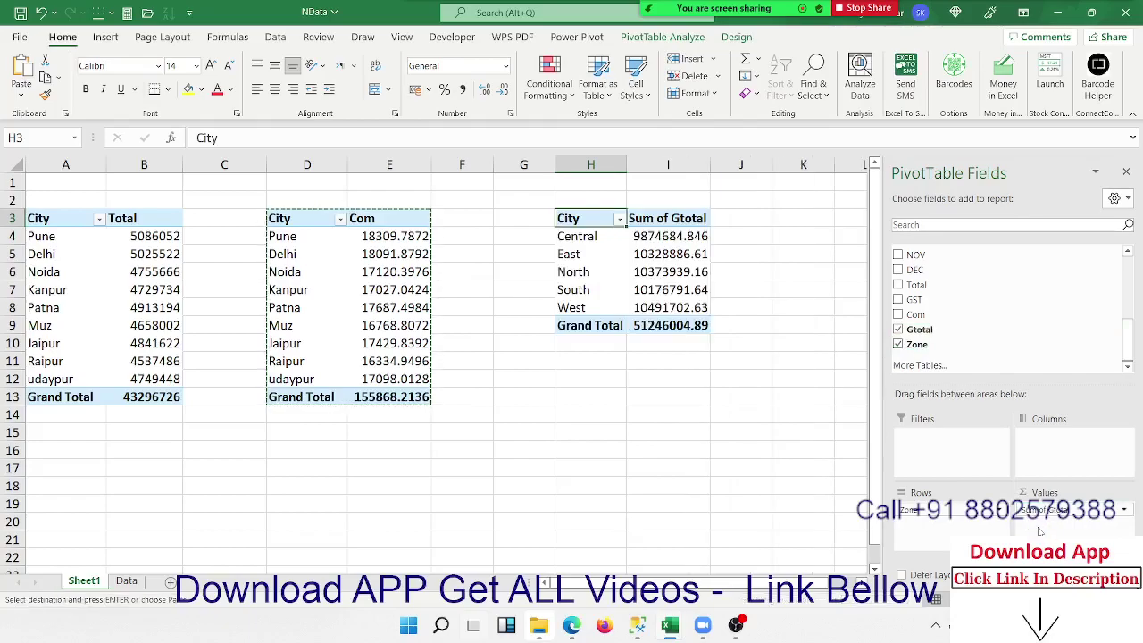
- Rename the H3 heading to Zone and copy the Zone Gtotal pivot table
left_click(577, 237)
left_click_drag(576, 219, 647, 293)
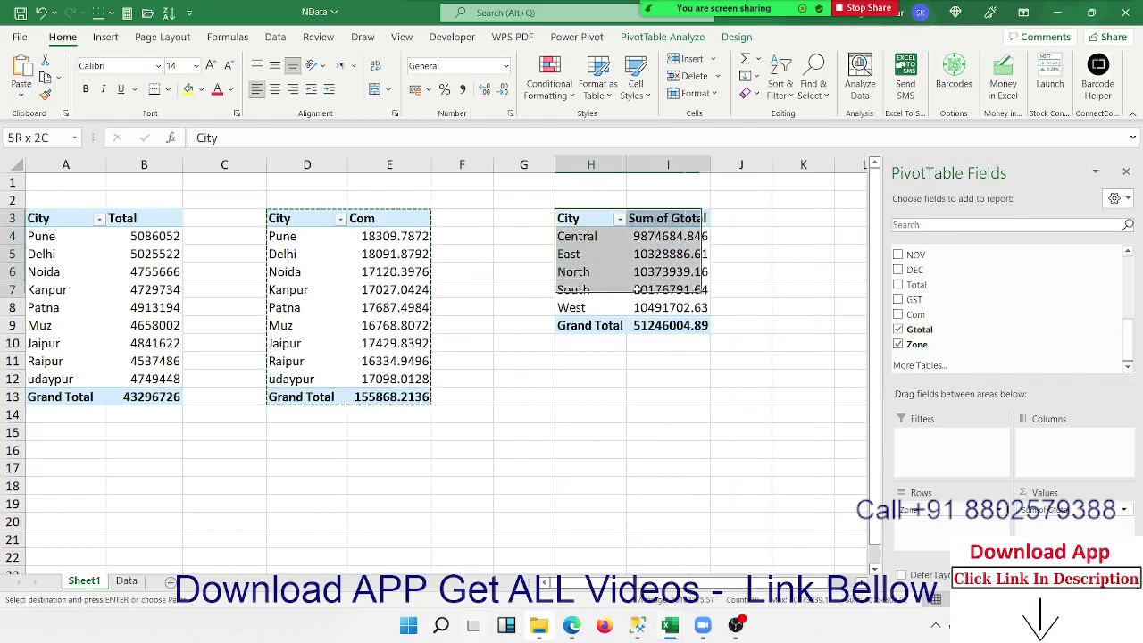
left_click(591, 219)
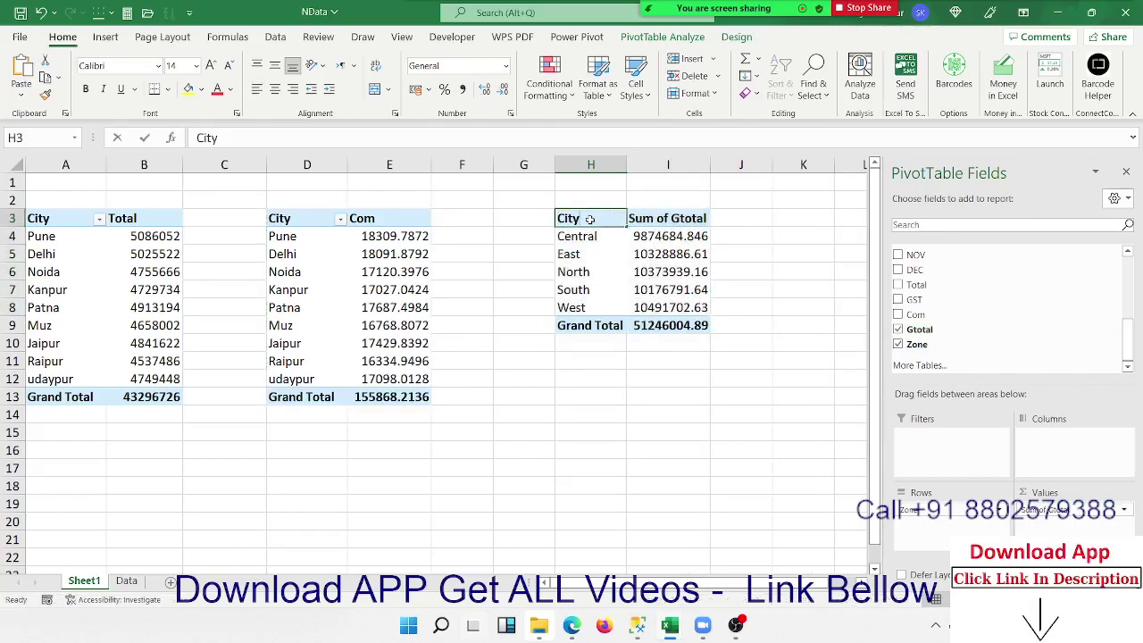
type("Zone")
key("Return")
left_click_drag(586, 219, 672, 325)
key("ctrl+c")
left_click(831, 221)
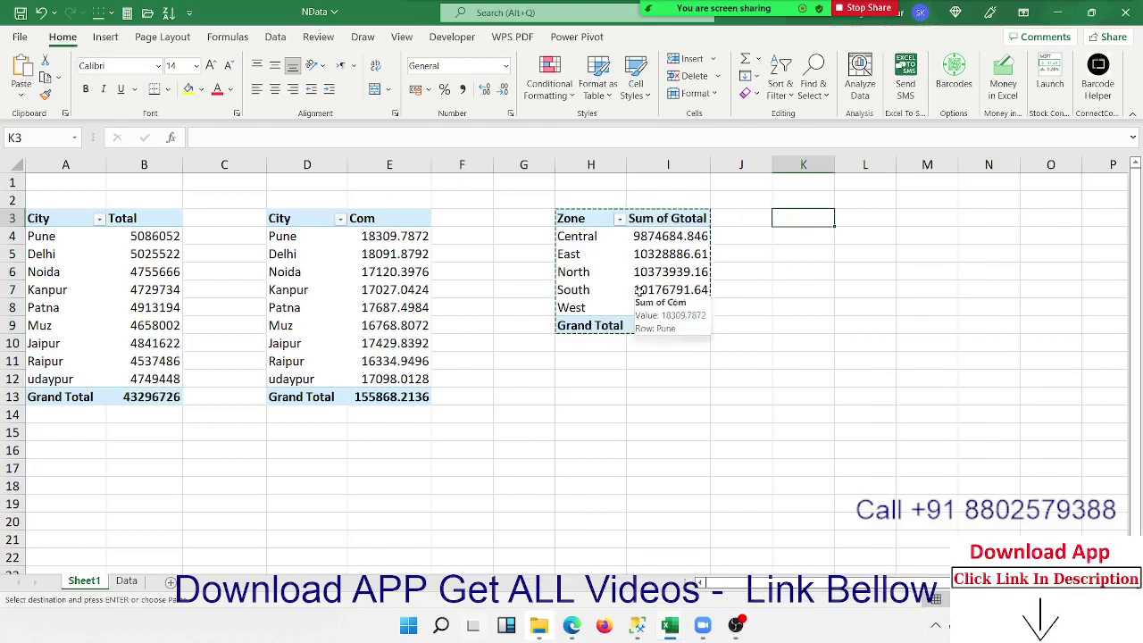
- Paste the Zone pivot at K3 and rearrange it with Name rows and Zone columns summing Gtotal
key("ctrl+v")
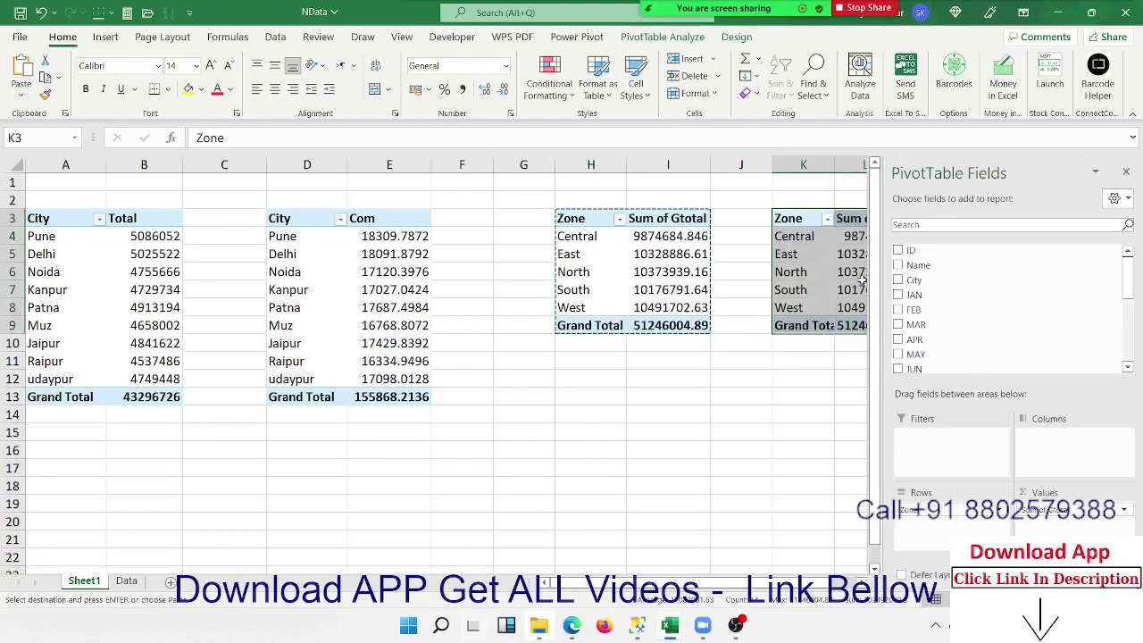
left_click(358, 257)
left_click_drag(359, 257, 588, 250)
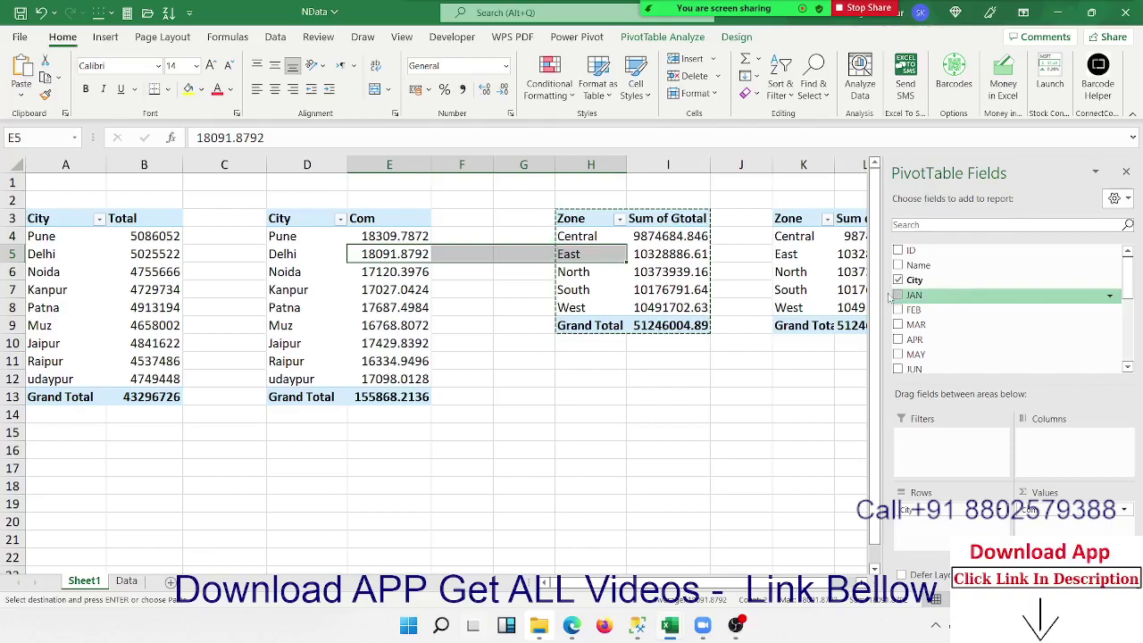
left_click(836, 287)
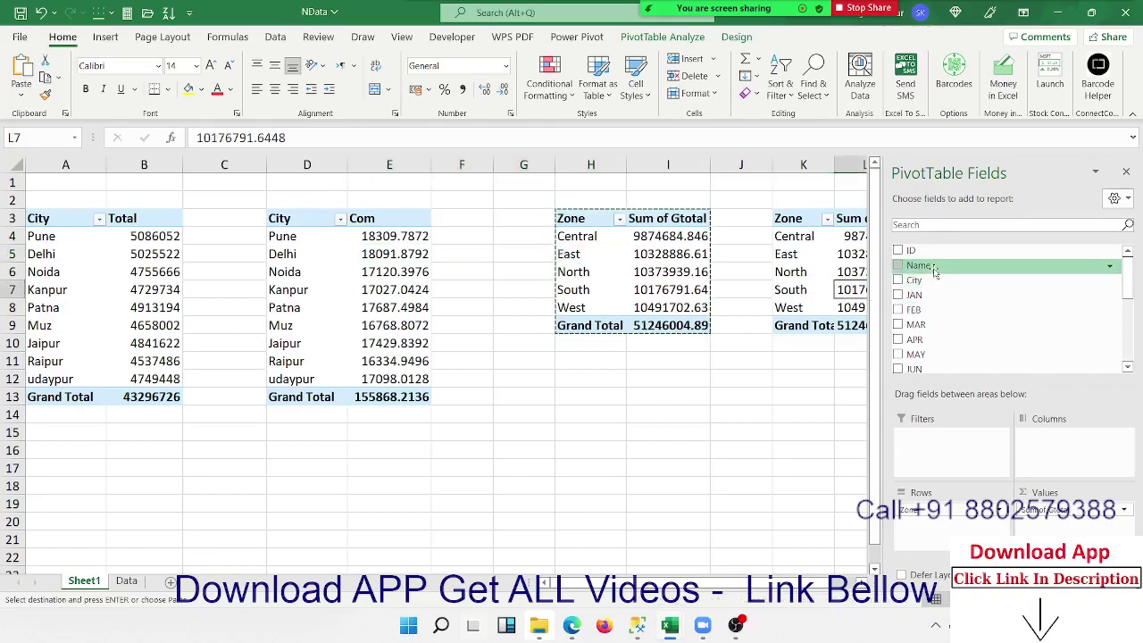
left_click_drag(920, 265, 983, 525)
left_click_drag(1027, 491, 1065, 457)
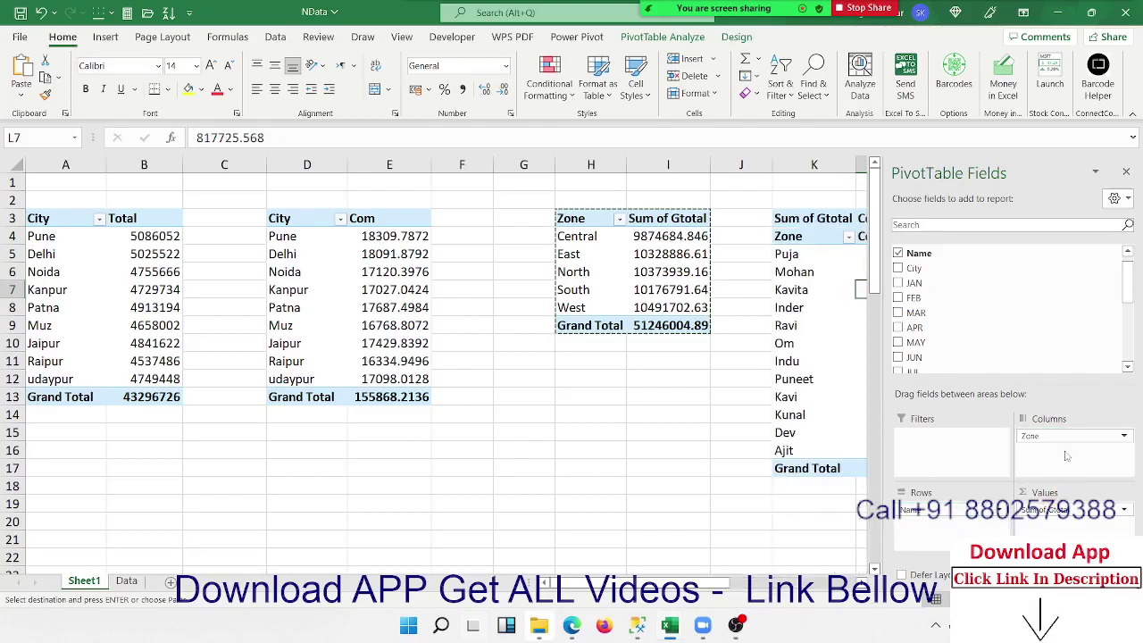
left_click(1127, 172)
left_click(917, 268)
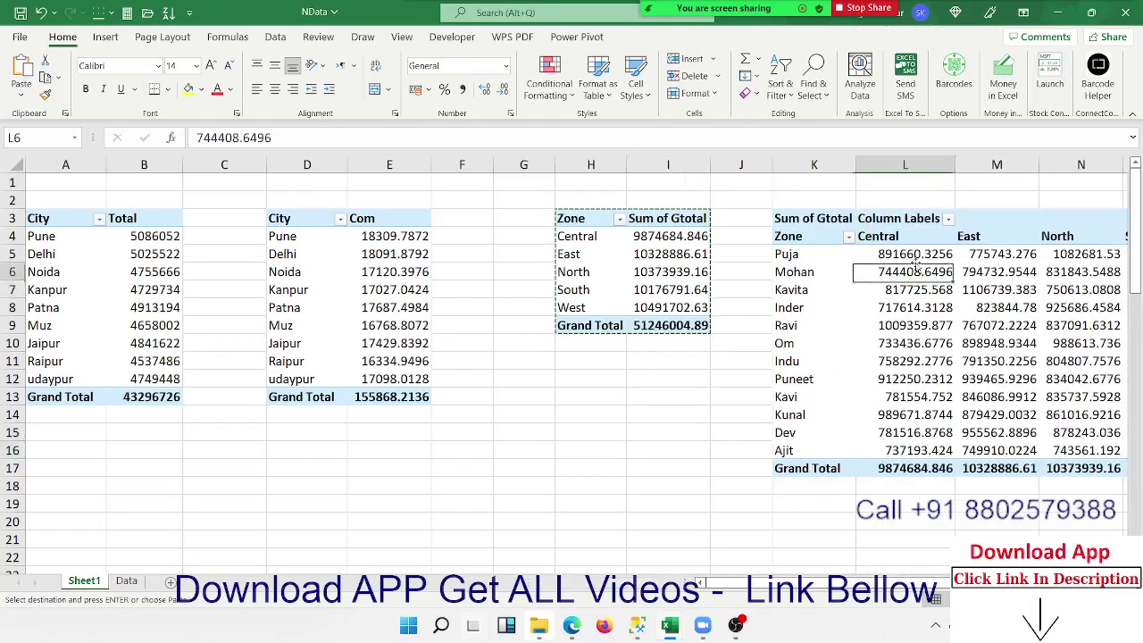
left_click_drag(917, 256, 917, 259)
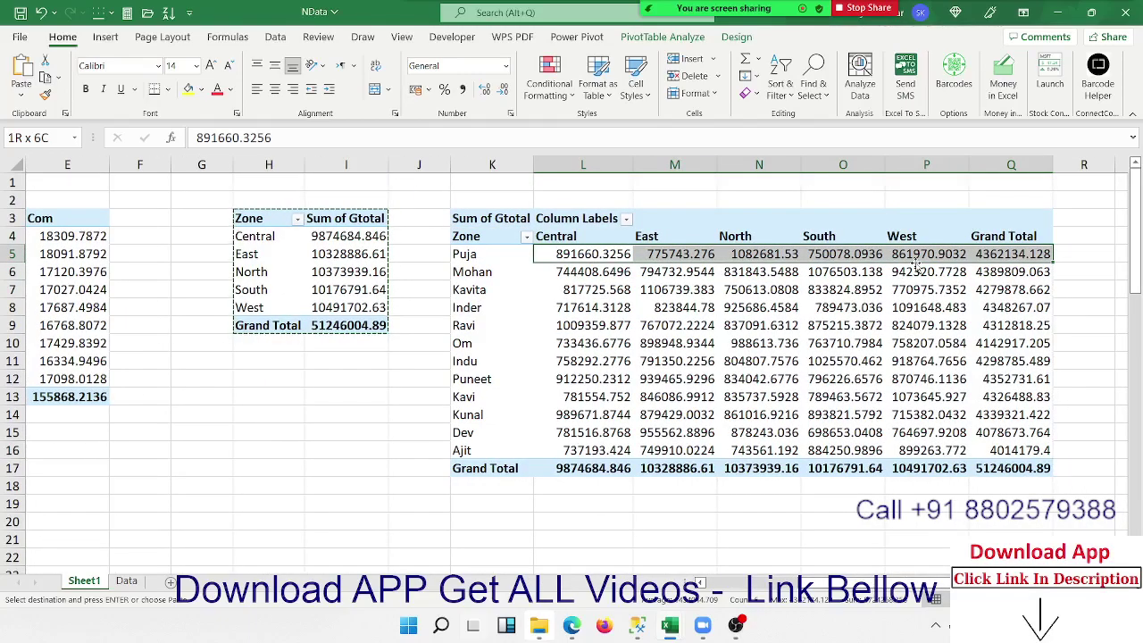
- Select cross-tab values L5:Q17 and decrease decimals until they show as whole numbers (total 51246005)
key("ctrl+shift+Right")
key("ctrl+shift+Down")
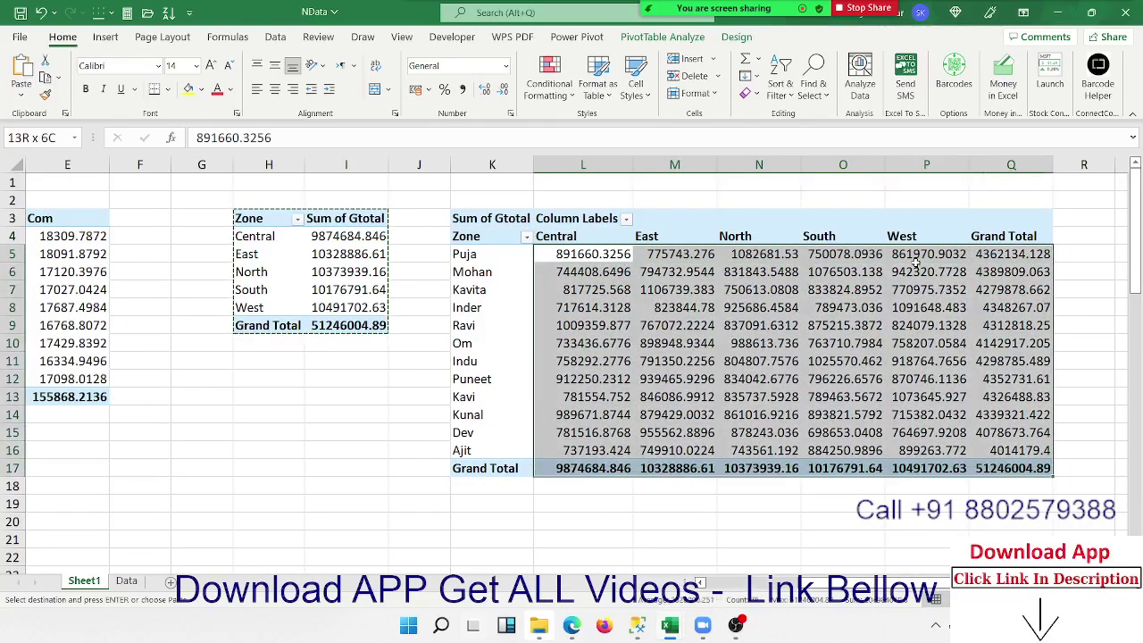
left_click(502, 90)
left_click(502, 92)
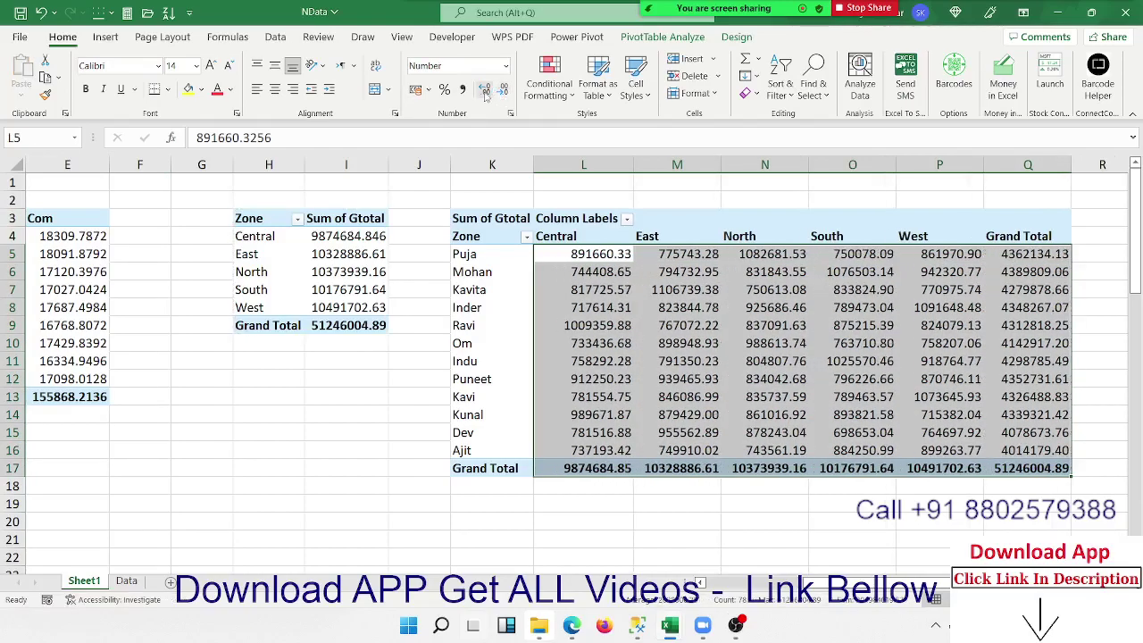
left_click(484, 90)
left_click(503, 91)
left_click(504, 91)
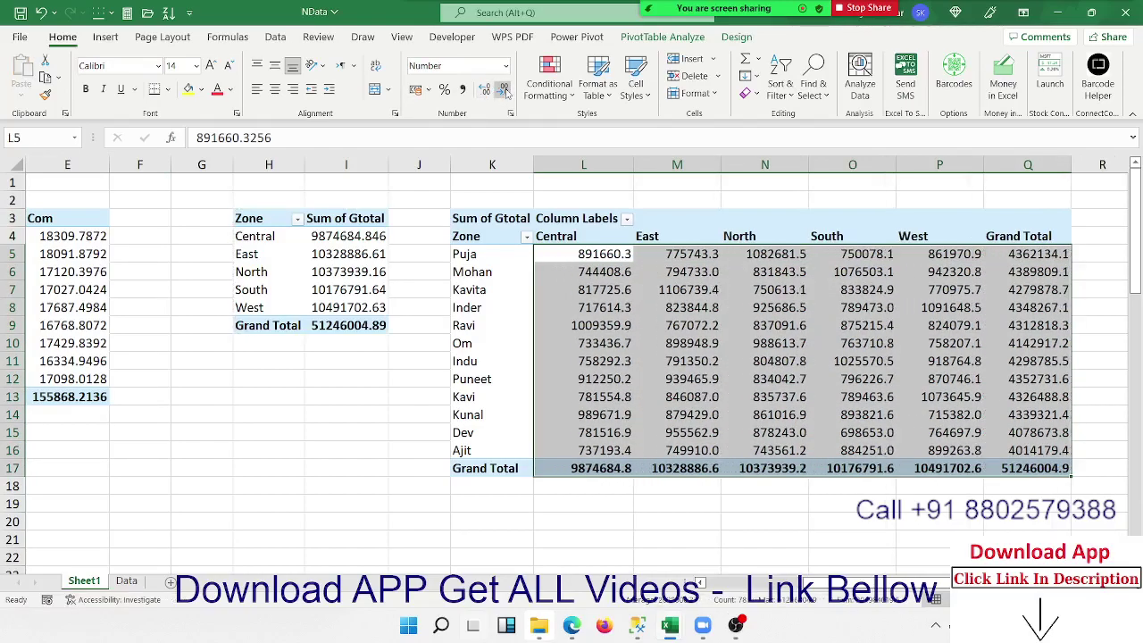
left_click(504, 91)
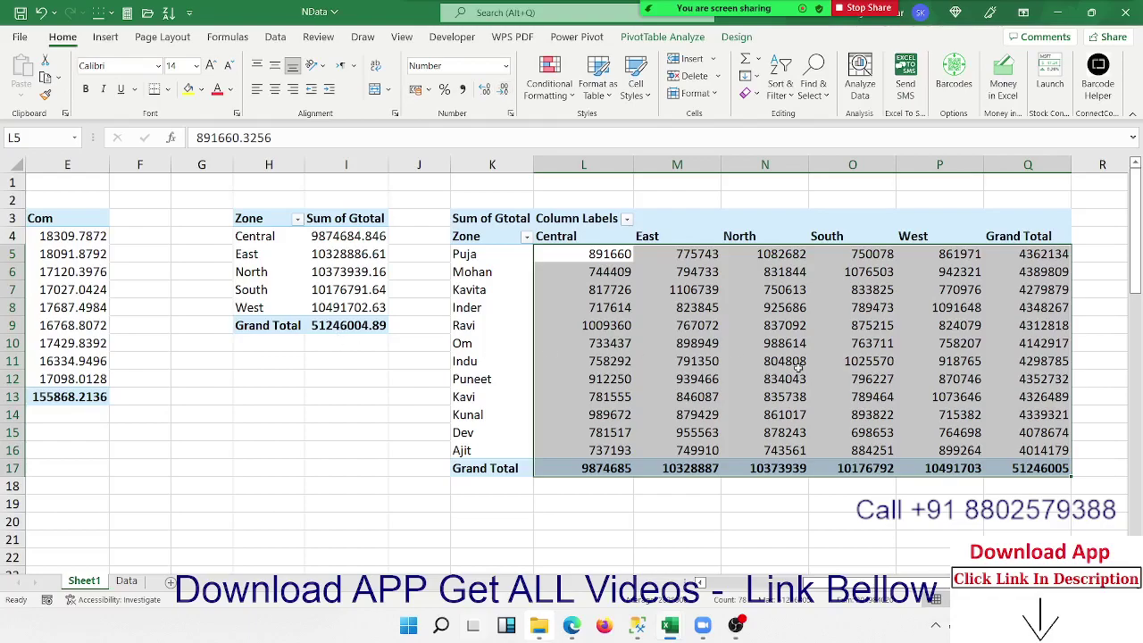
left_click(332, 398)
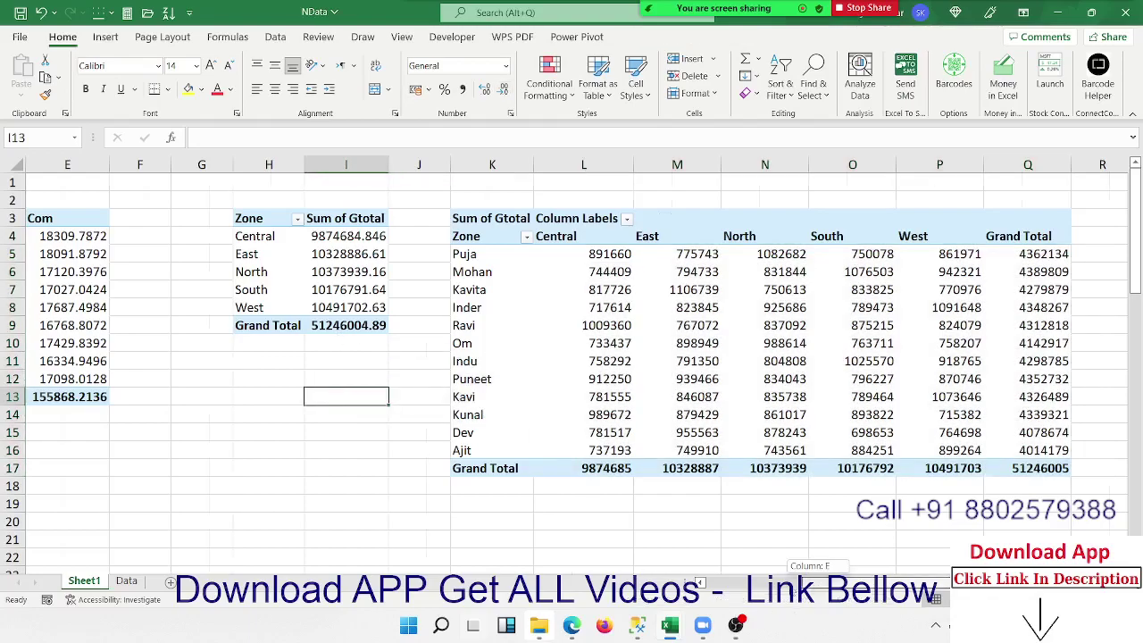
left_click_drag(813, 581, 715, 582)
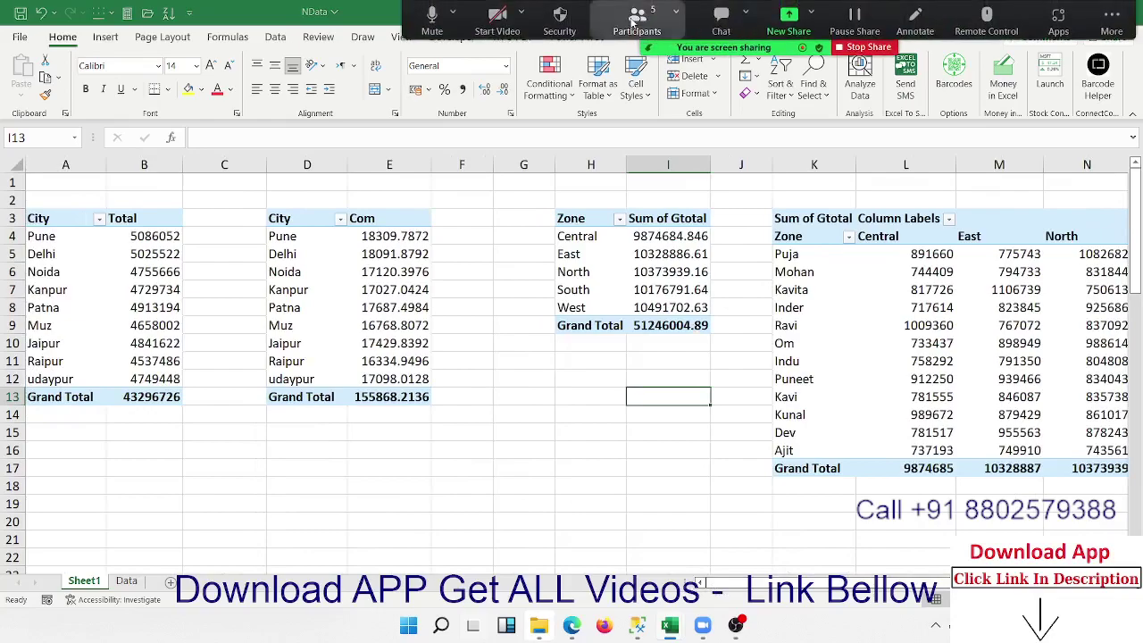
left_click(634, 23)
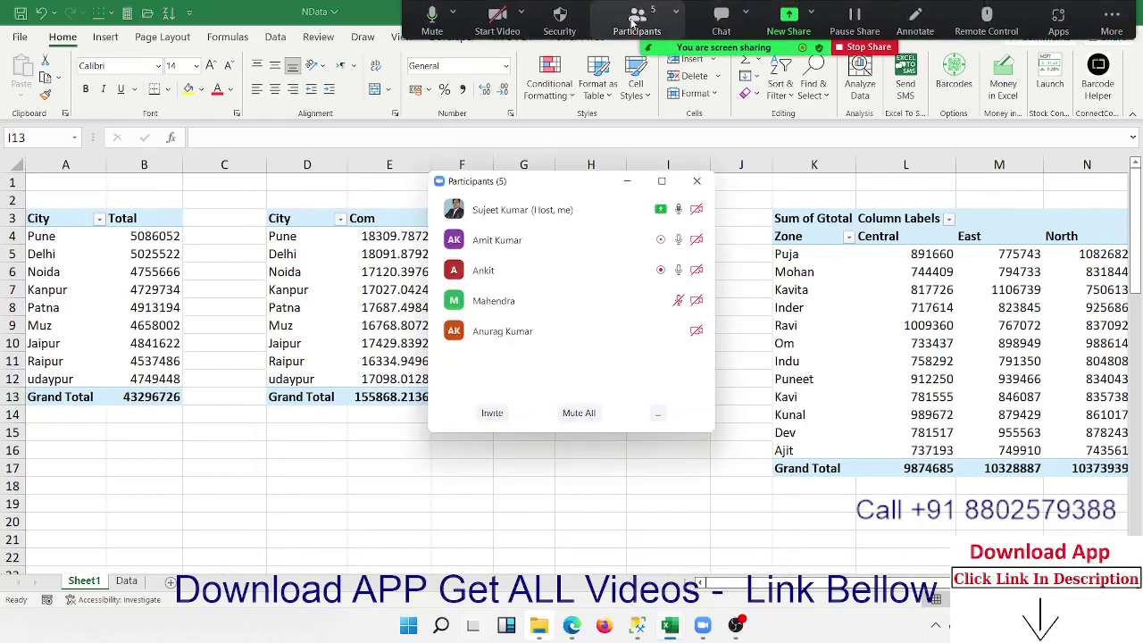
left_click(696, 184)
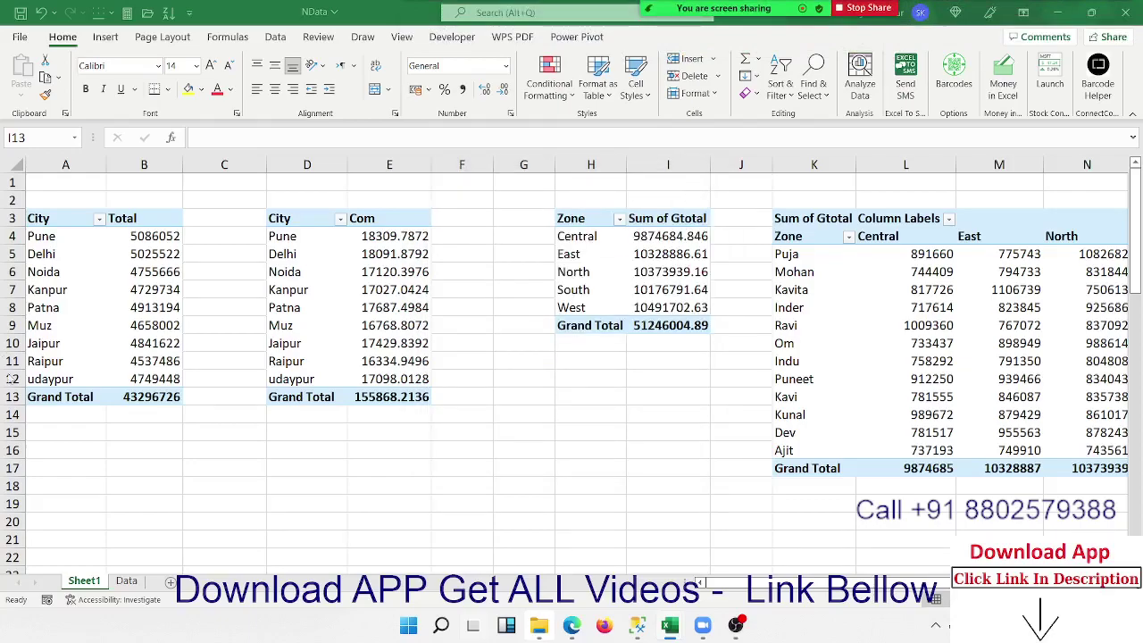
- Add Zone and Name as report filters on the City totals pivot table
left_click(72, 323)
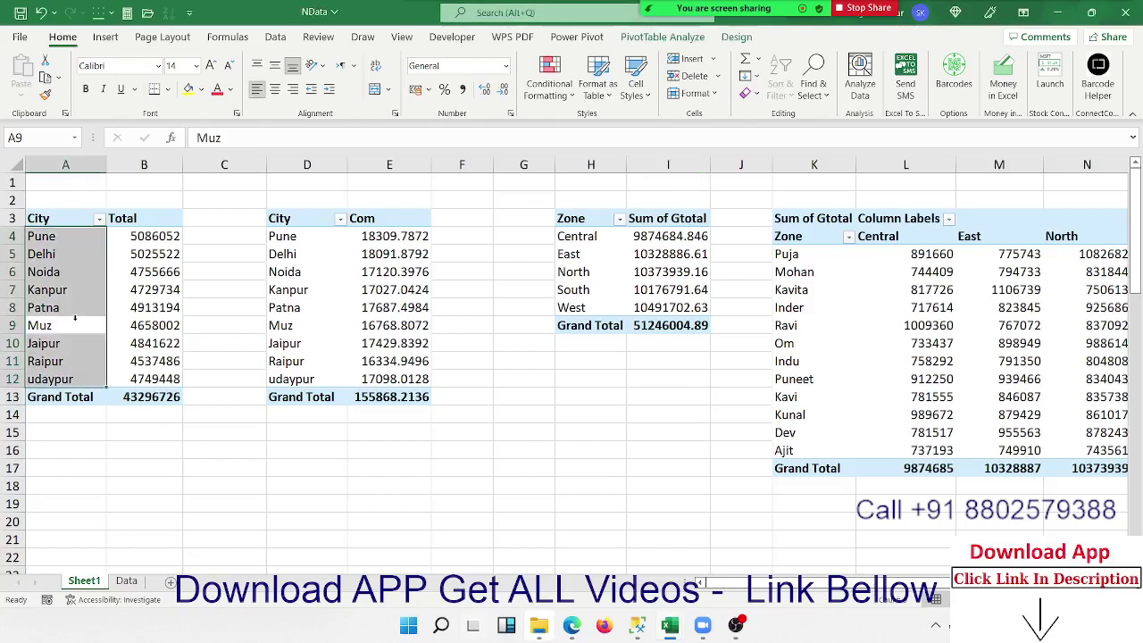
right_click(125, 327)
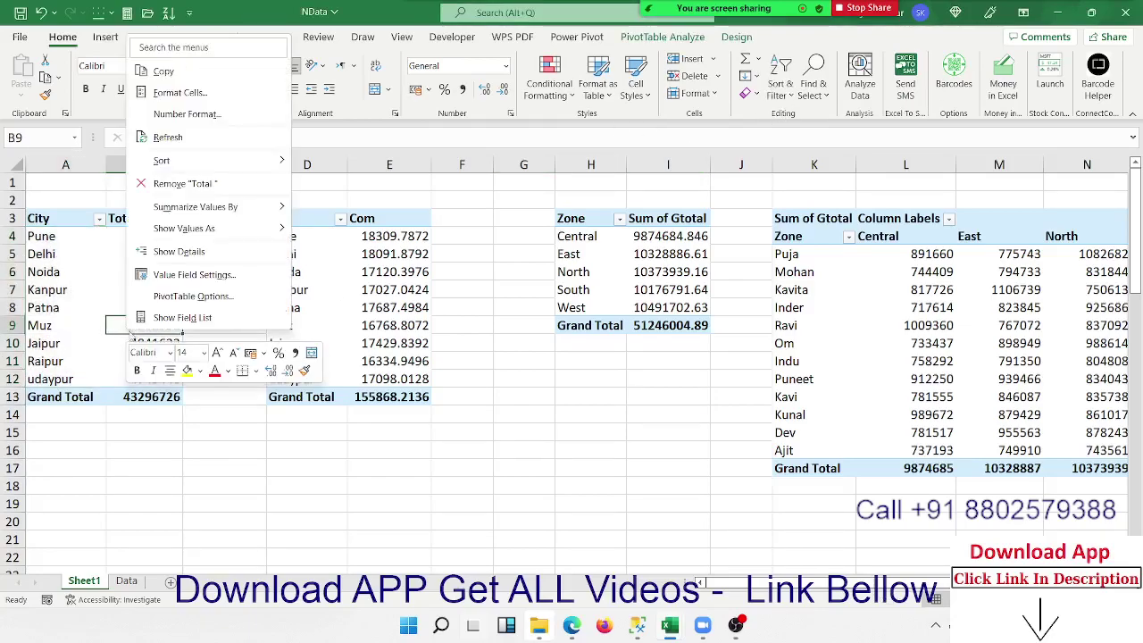
left_click(165, 314)
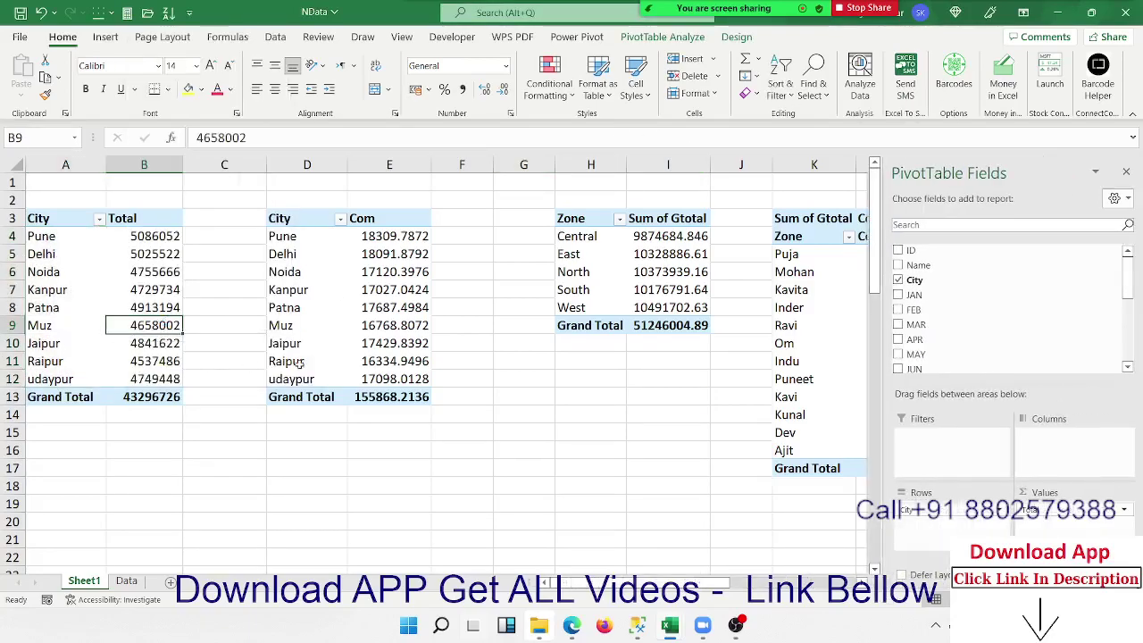
scroll(1086, 285, "down", 5)
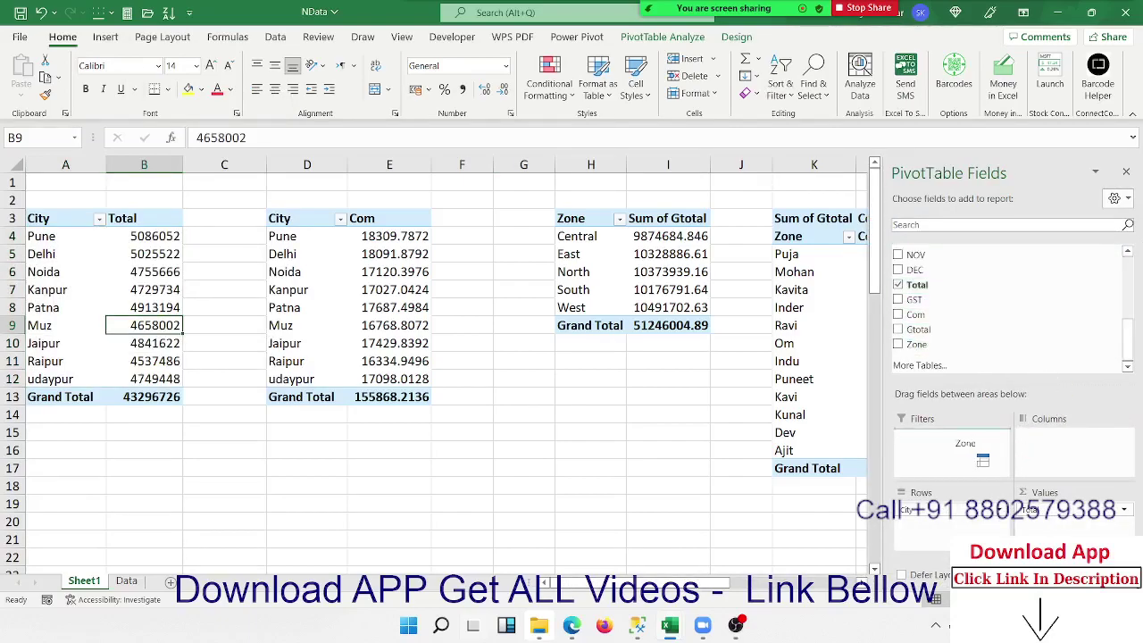
left_click_drag(1045, 349, 960, 447)
scroll(1028, 322, "up", 5)
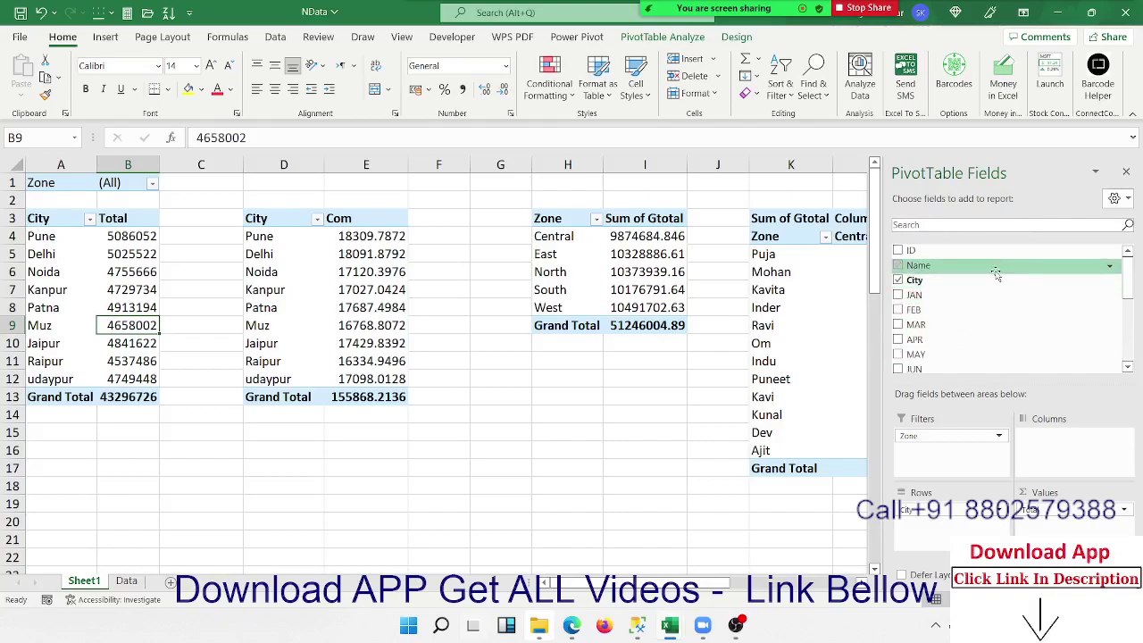
left_click_drag(983, 265, 965, 465)
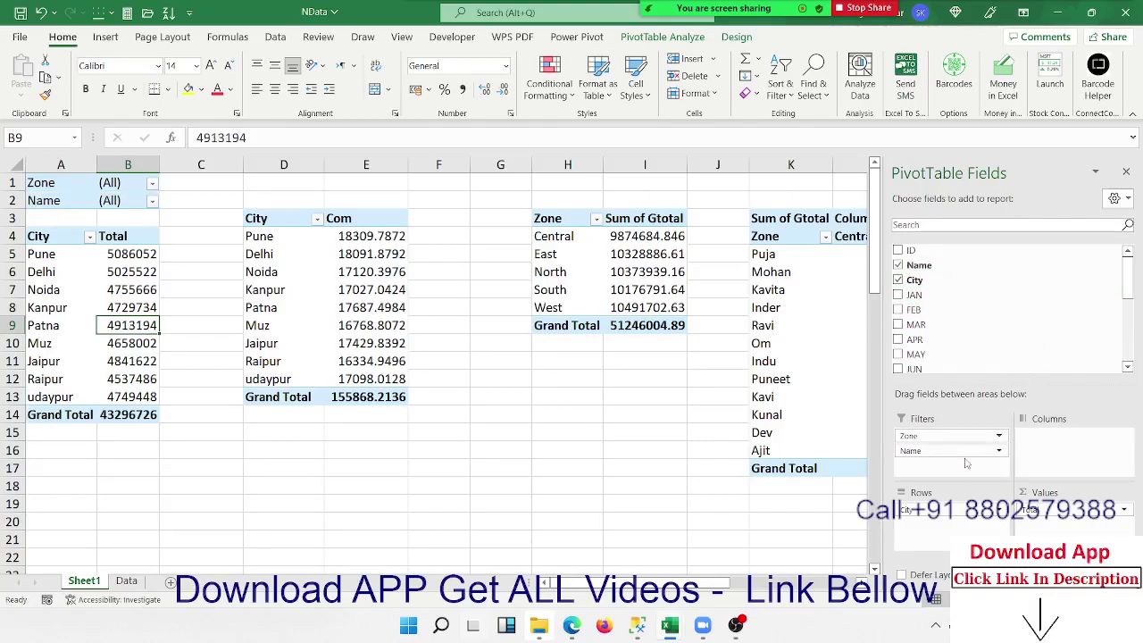
left_click(1123, 173)
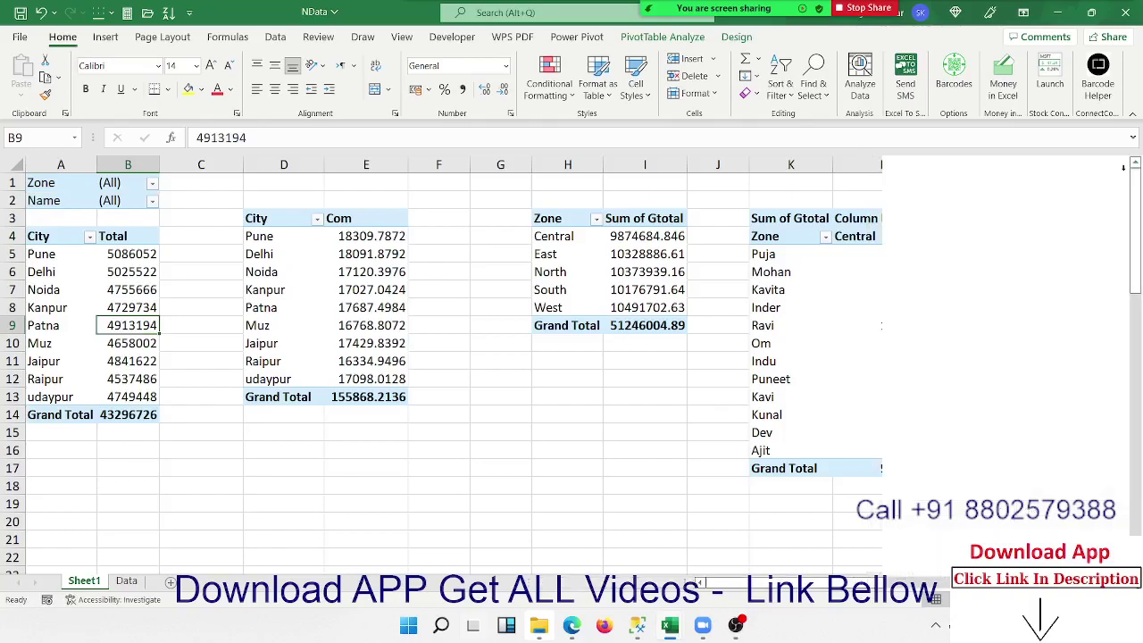
- Set the Zone filter to Central and the Name filter to a single person
left_click(153, 183)
left_click(40, 231)
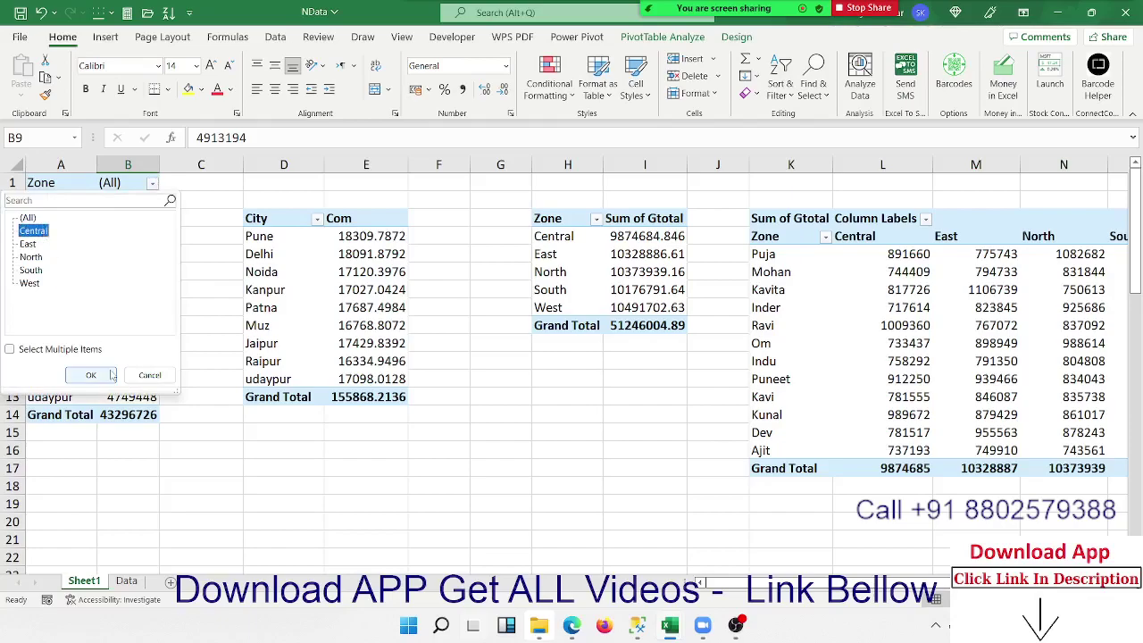
left_click(112, 375)
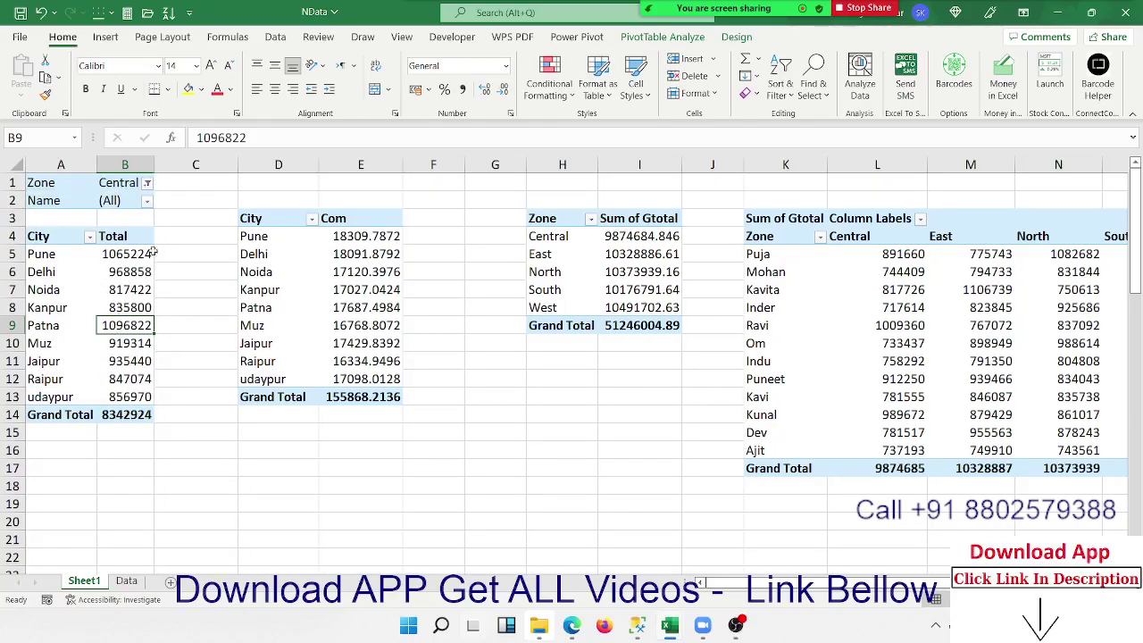
left_click(146, 202)
left_click(30, 249)
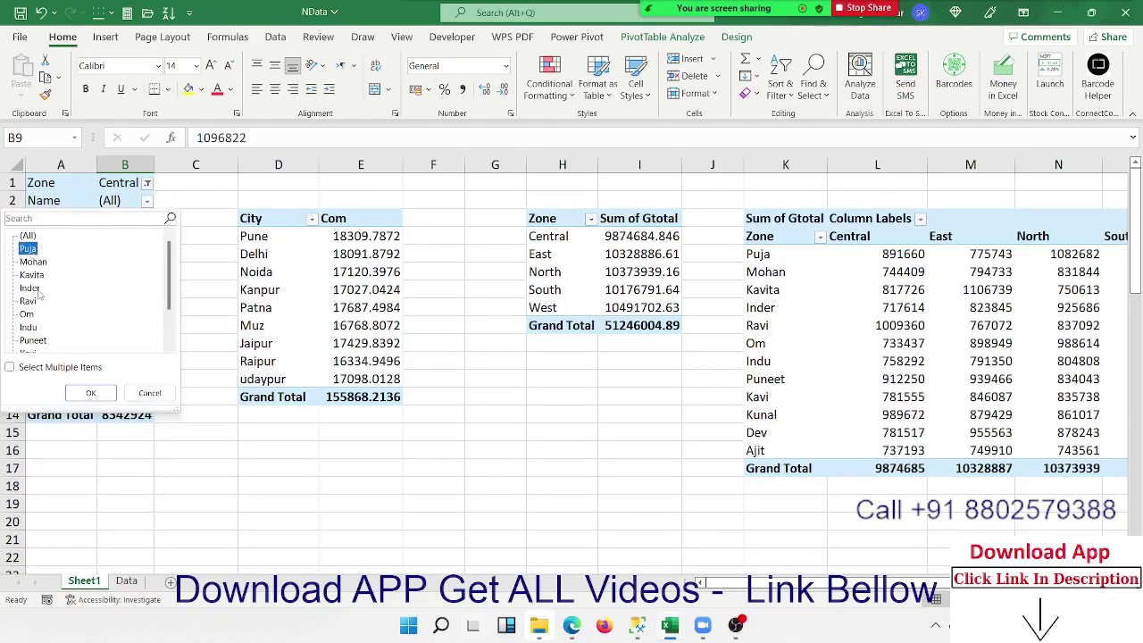
left_click(91, 393)
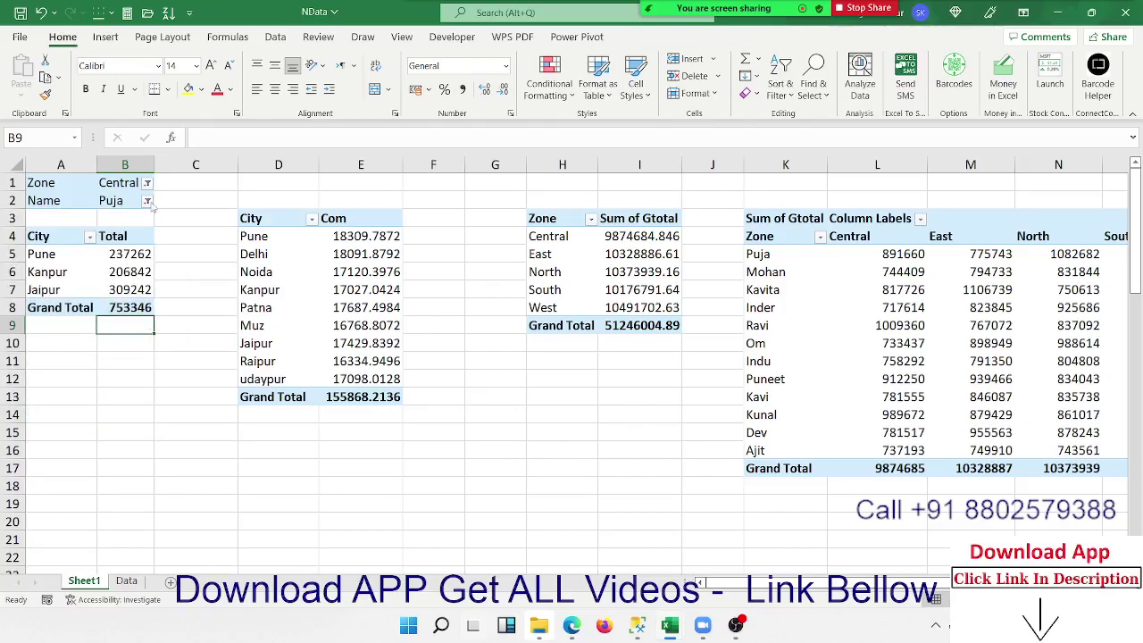
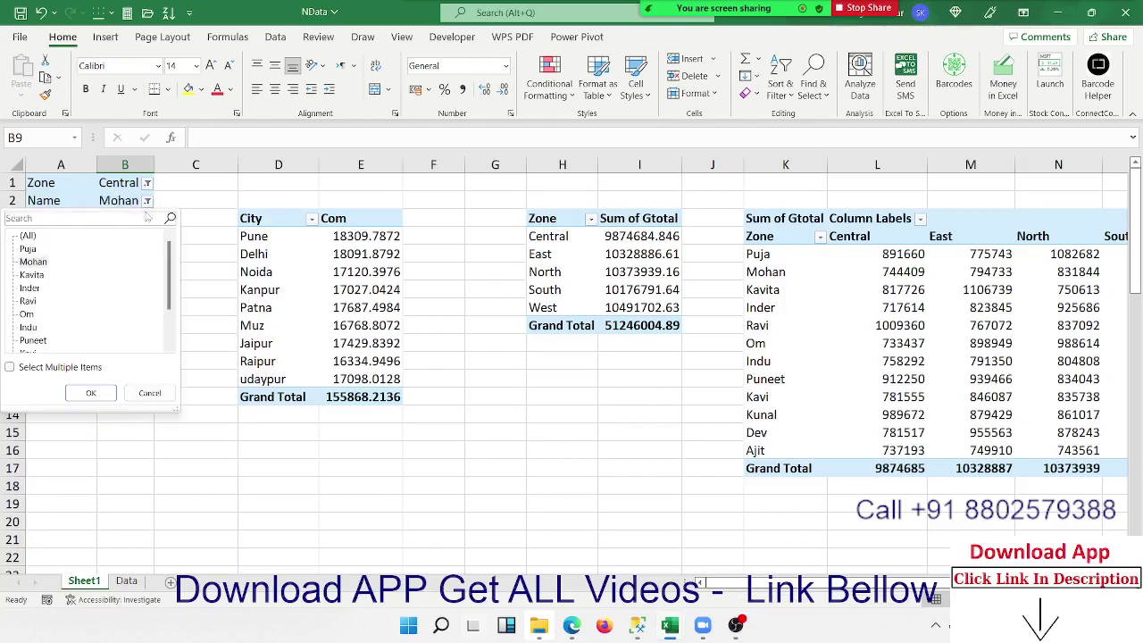
- Filter the first pivot's Name field at B2 to a single salesperson, then to the last salesperson listed
left_click(31, 275)
left_click(91, 393)
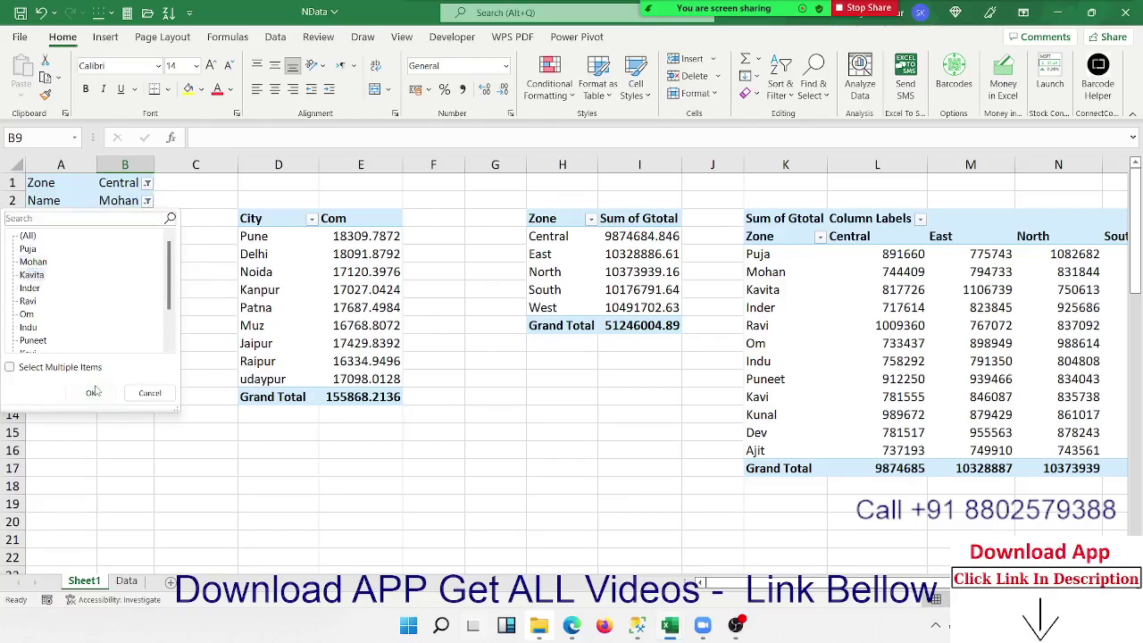
left_click(147, 201)
scroll(111, 282, "down", 2)
left_click(27, 340)
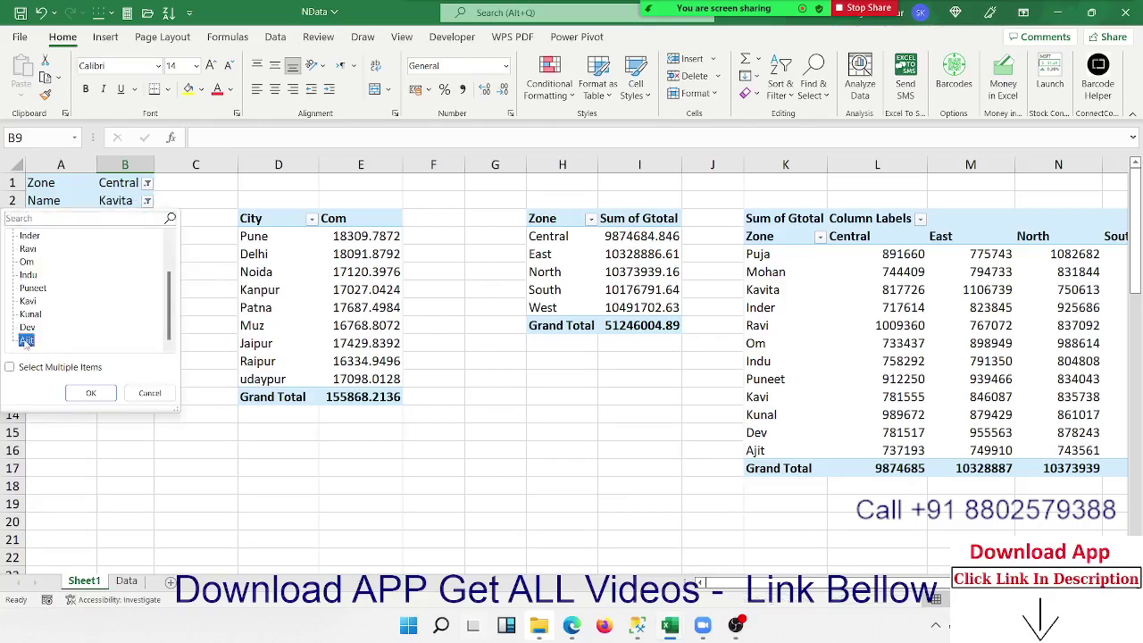
left_click(91, 393)
left_click(141, 201)
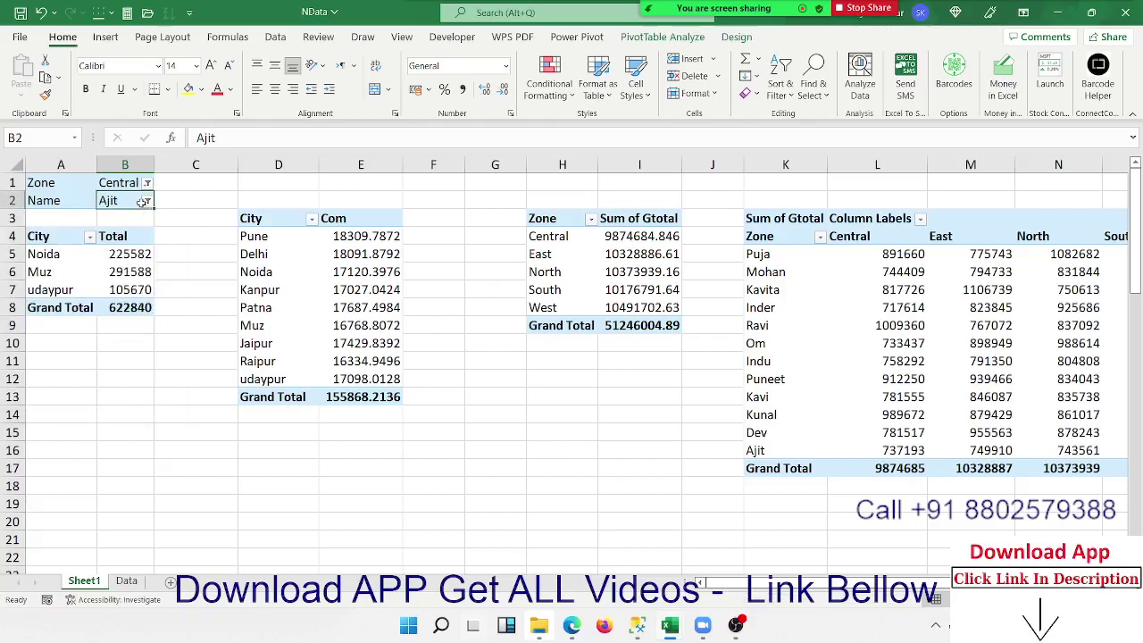
left_click(148, 201)
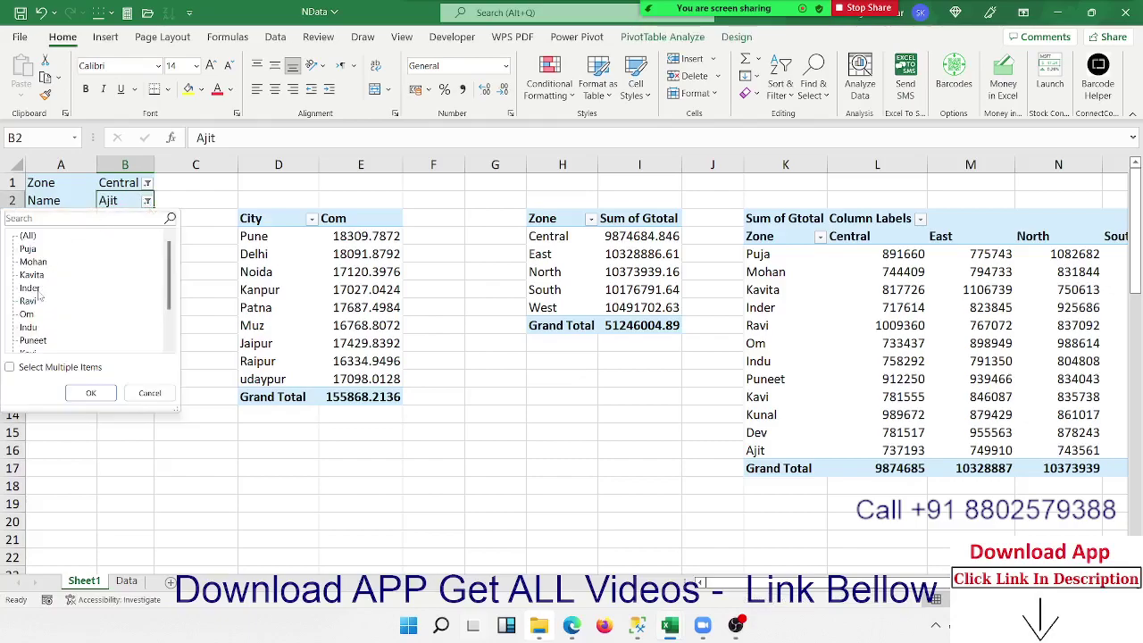
left_click(89, 392)
- On the Data sheet, overwrite the salesperson name in B8 with a new name
left_click(126, 582)
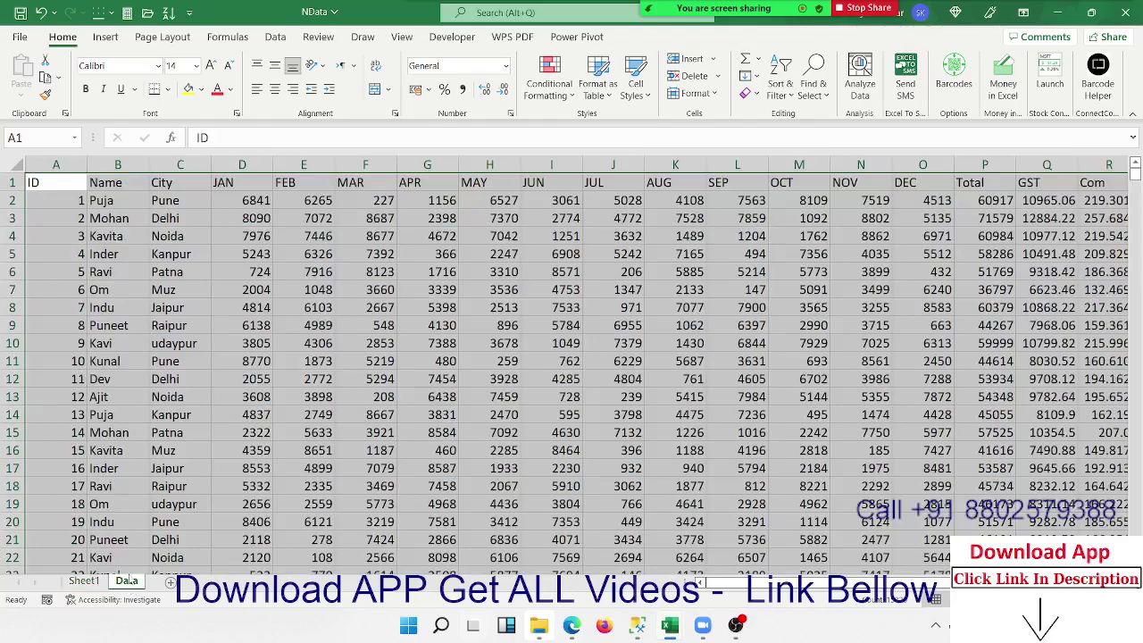
left_click(121, 314)
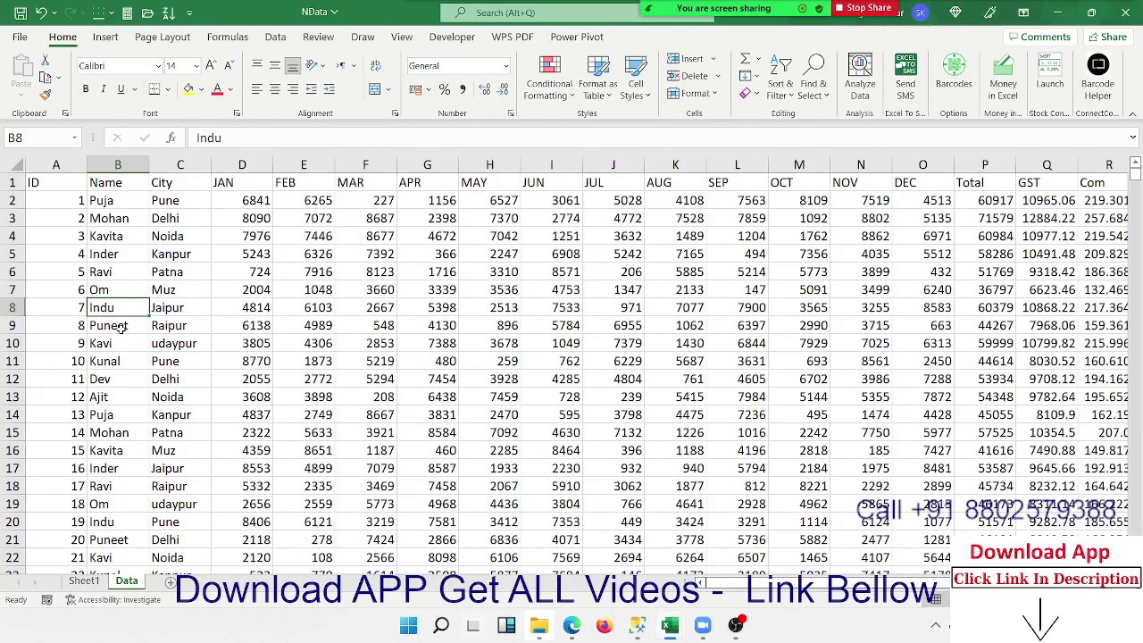
type("anu")
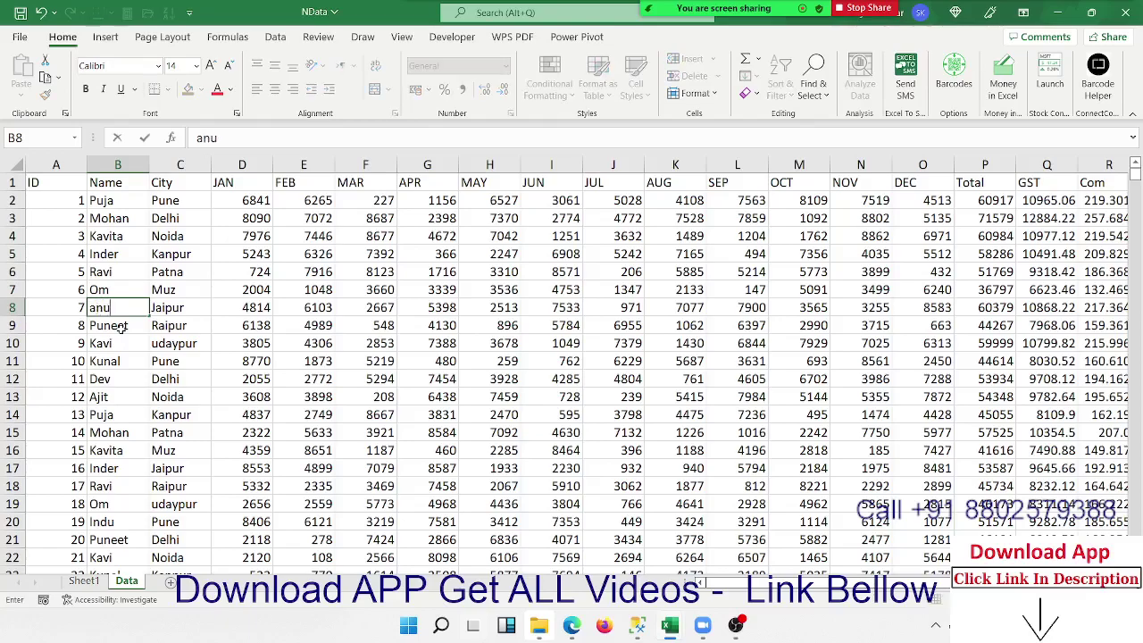
type("ra")
type("g")
key("Return")
- Copy the new name from B8 into cells B15 and B21
left_click(111, 308)
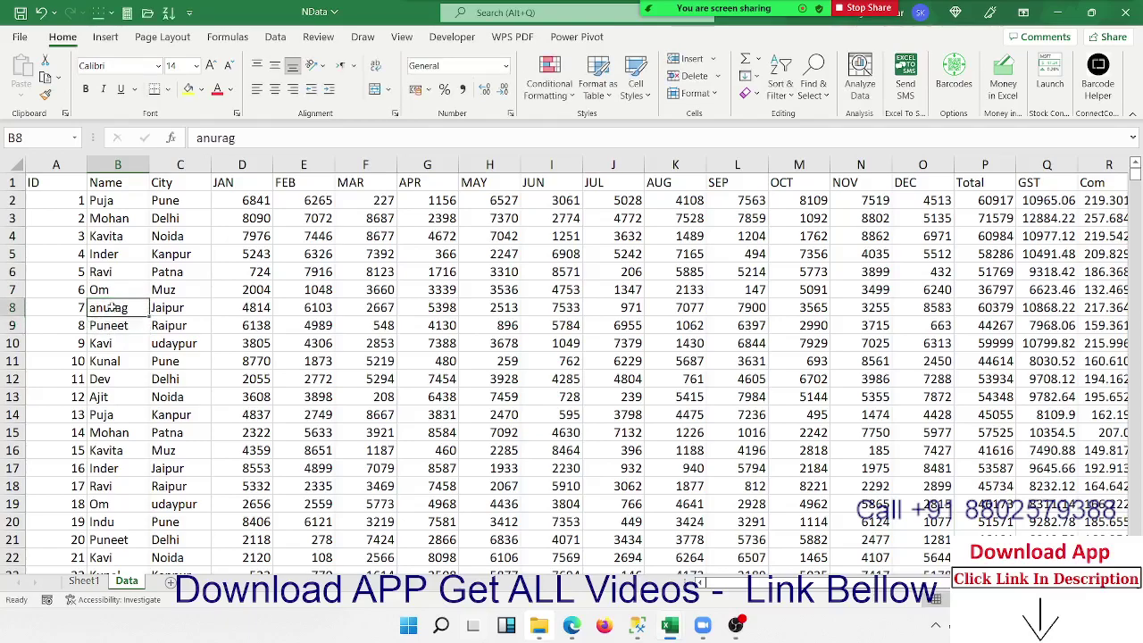
key("ctrl+c")
left_click(111, 429)
key("ctrl+v")
left_click(106, 536)
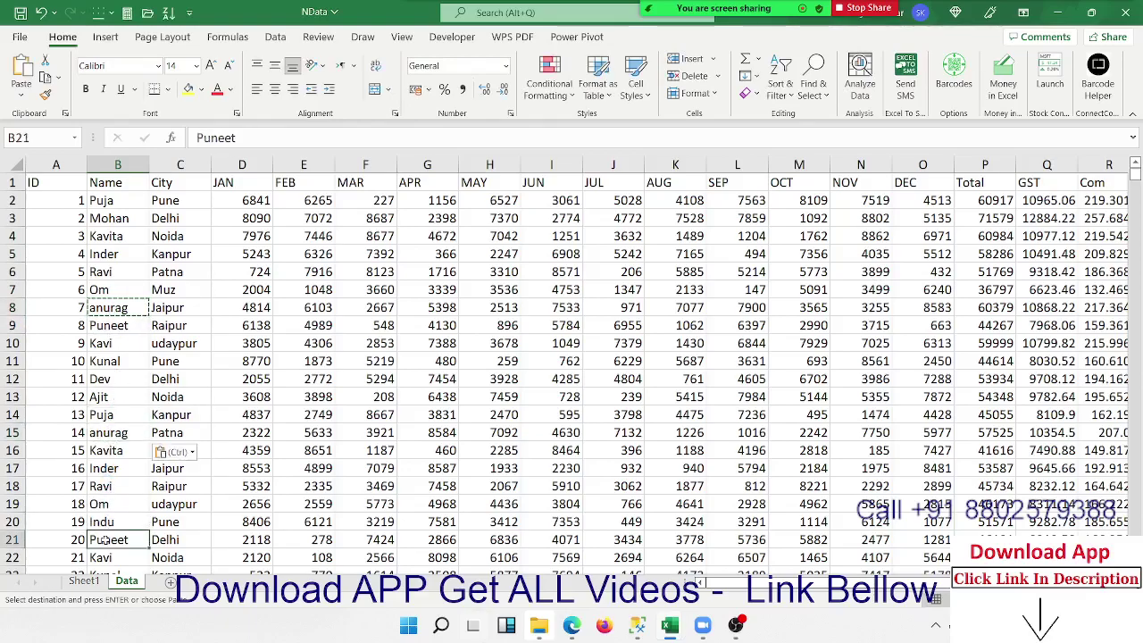
key("ctrl+v")
key("Escape")
- Back on Sheet1, refresh the pivot tables so they include the edited data
left_click(100, 581)
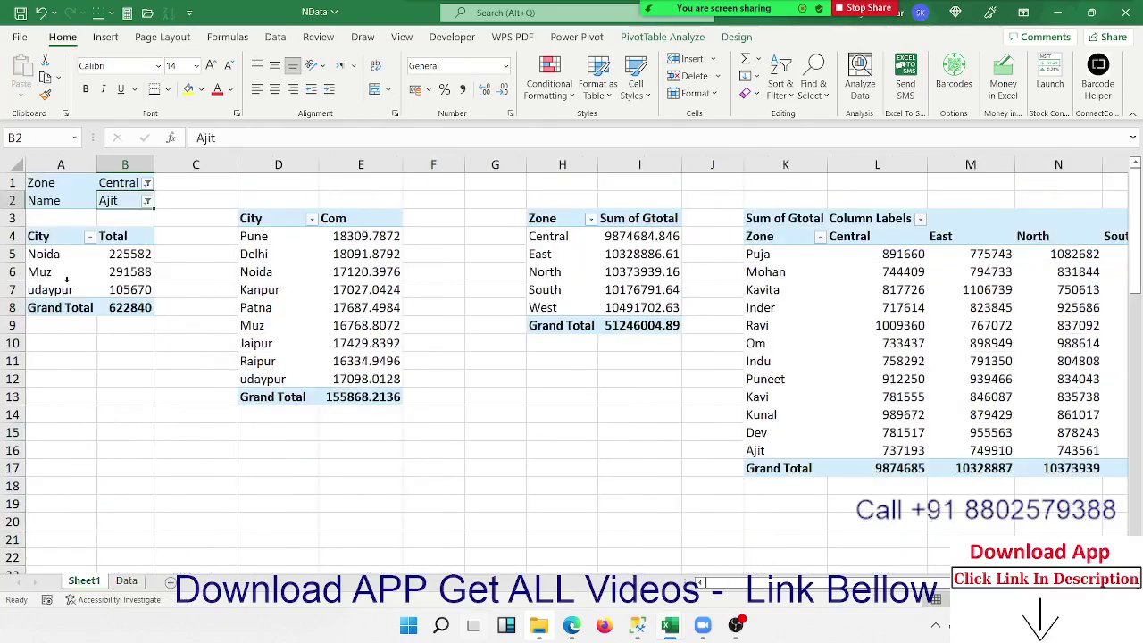
right_click(69, 270)
left_click(108, 346)
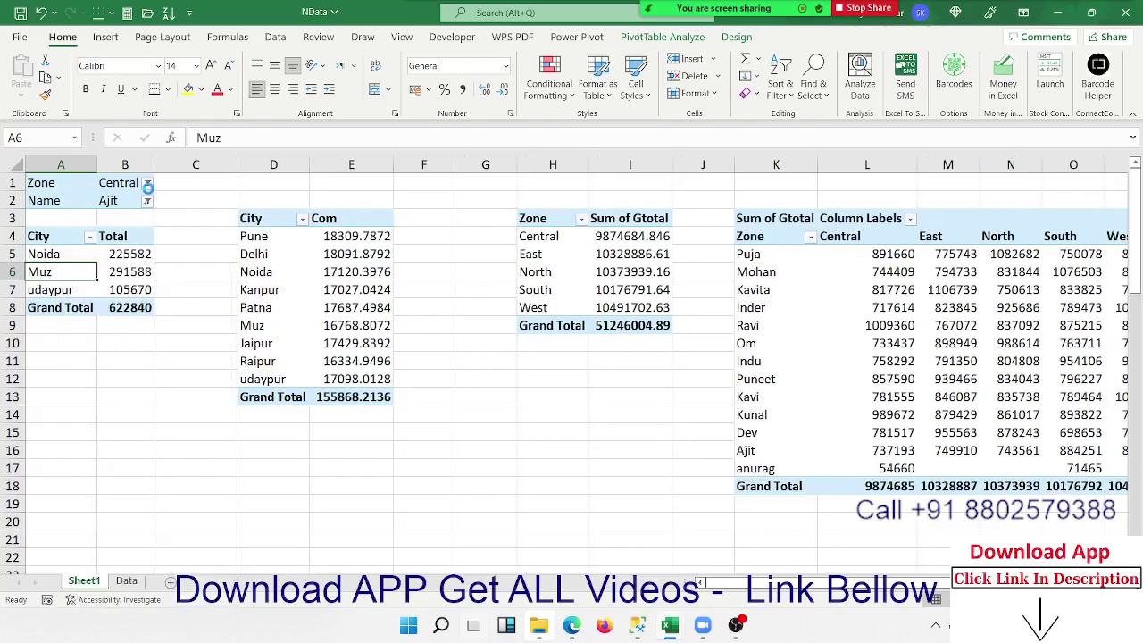
- Filter the first pivot to the newly added salesperson and the East zone
left_click(147, 200)
left_click(148, 200)
left_click(147, 200)
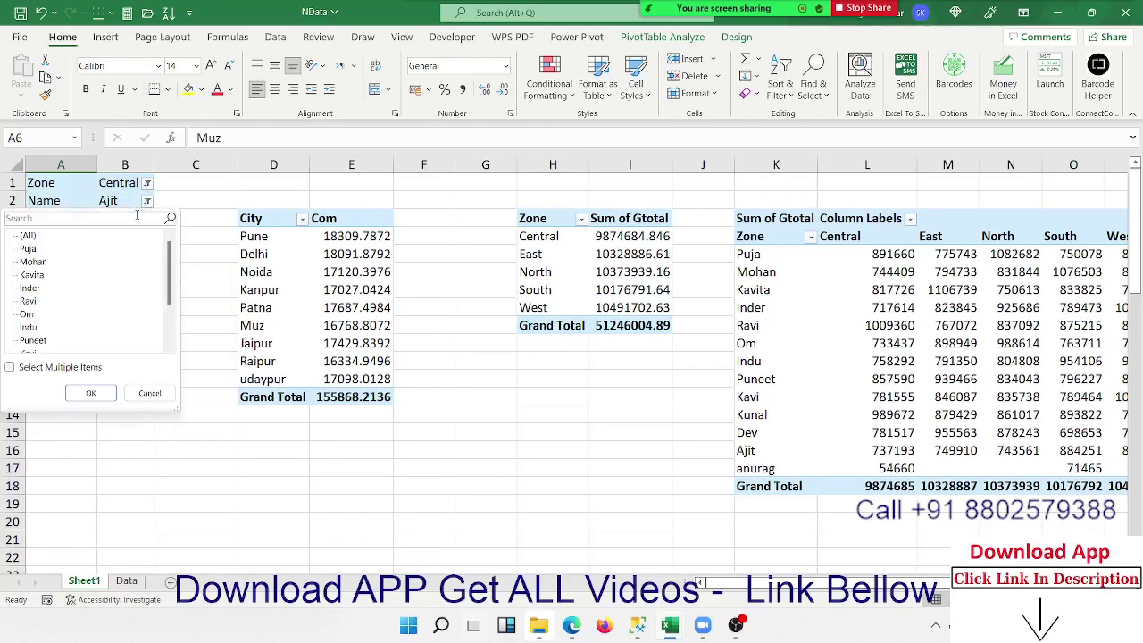
scroll(67, 287, "down", 2)
left_click(36, 342)
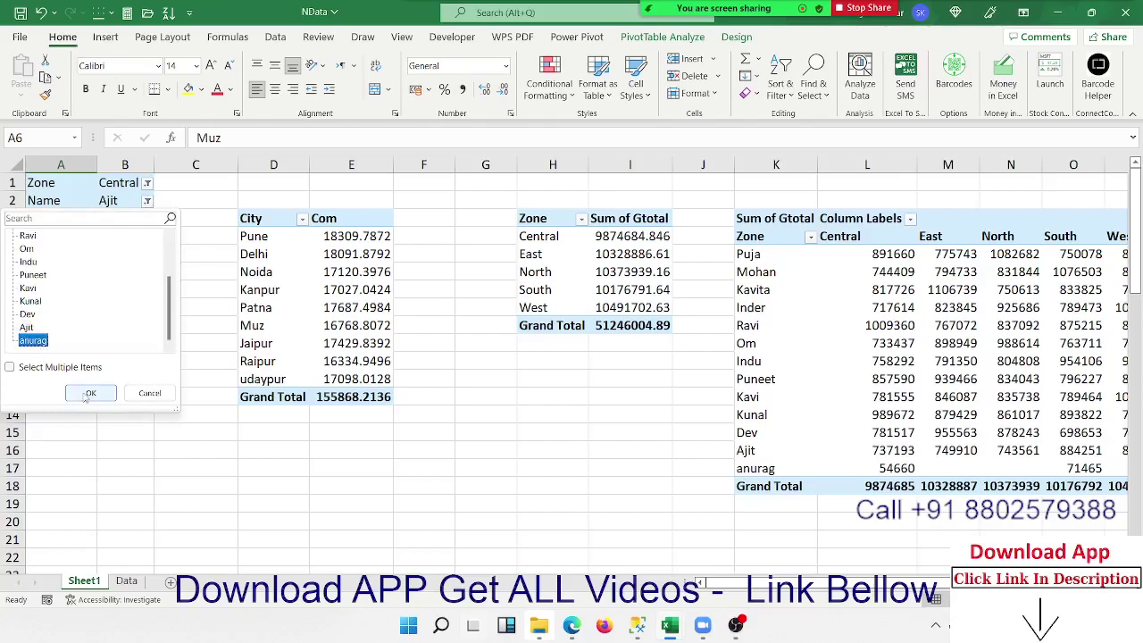
left_click(90, 393)
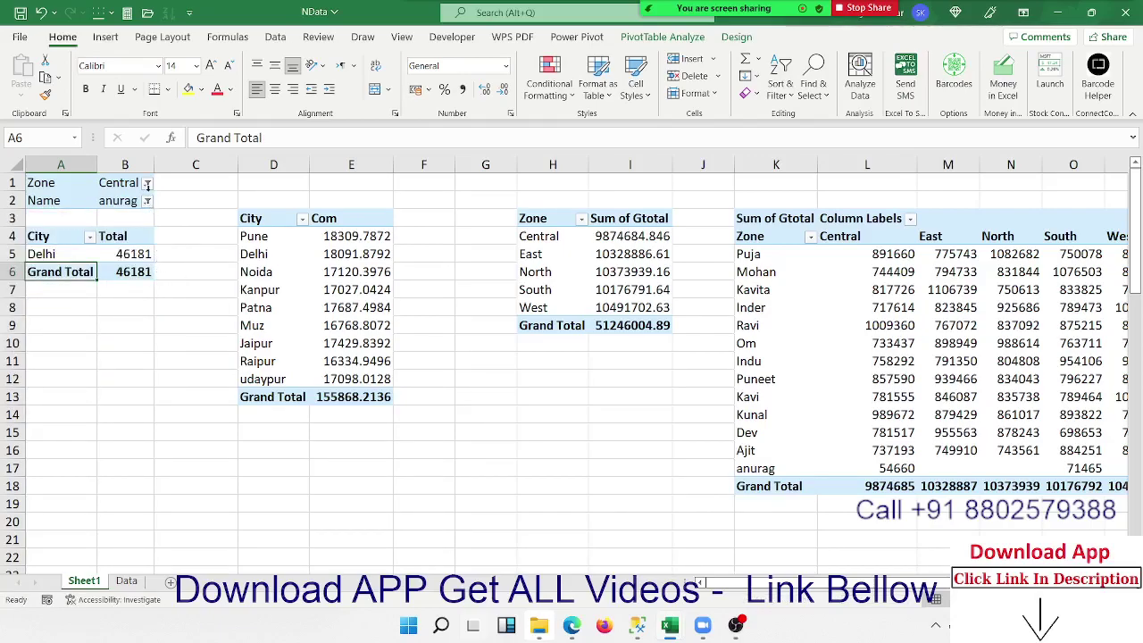
left_click(147, 183)
left_click(27, 246)
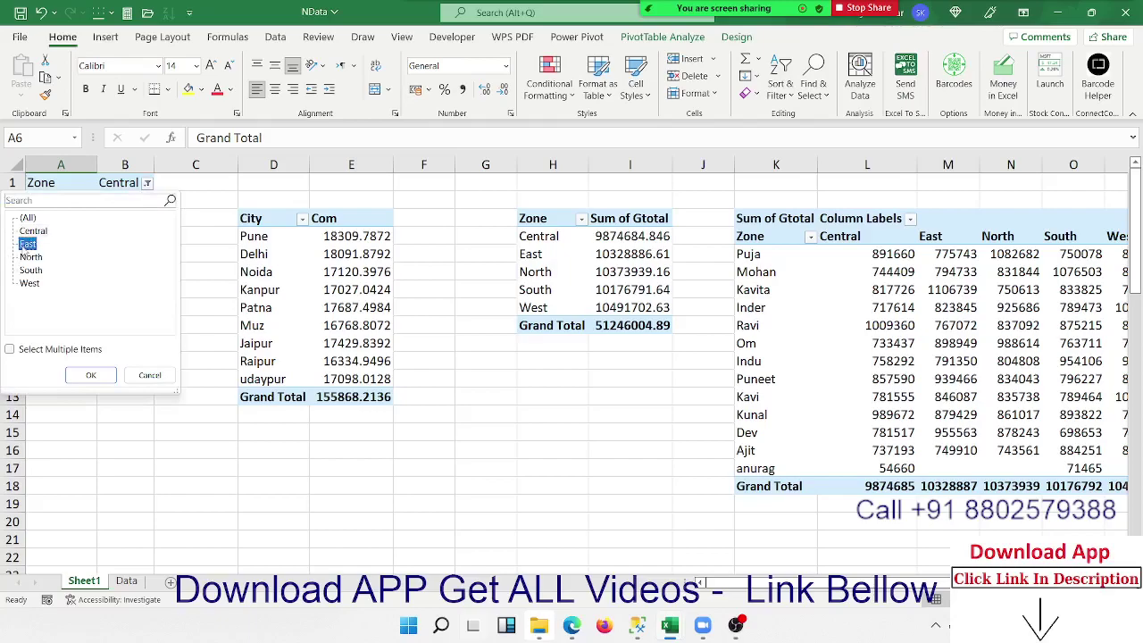
left_click(90, 375)
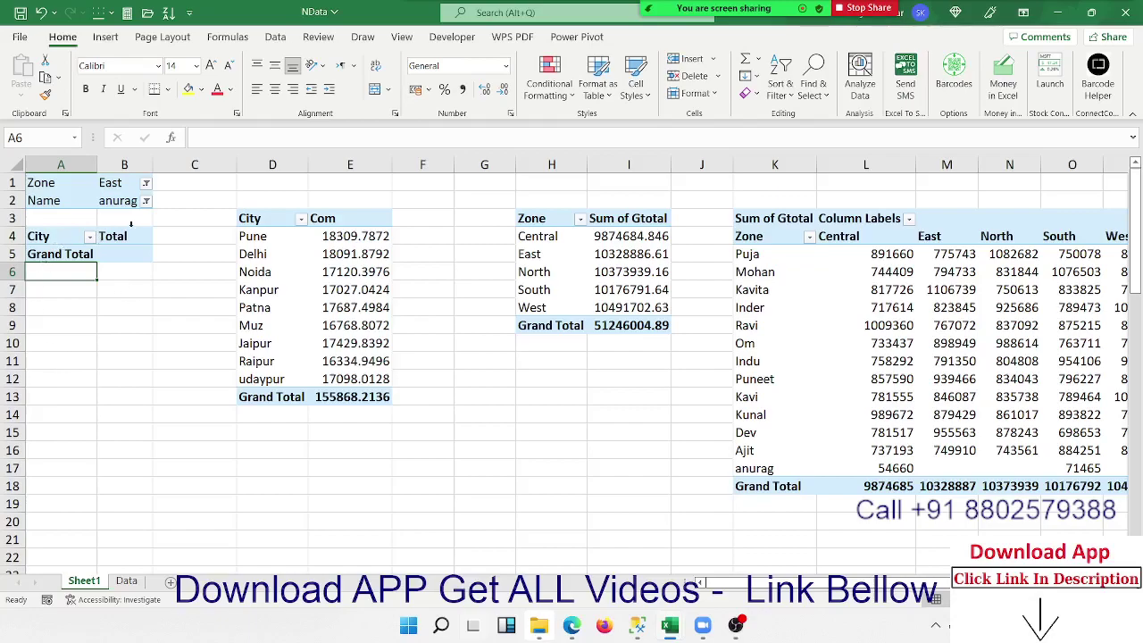
- Reset the first pivot's Name and Zone filters to (All), restoring the 43296726 total
left_click(147, 202)
left_click(28, 236)
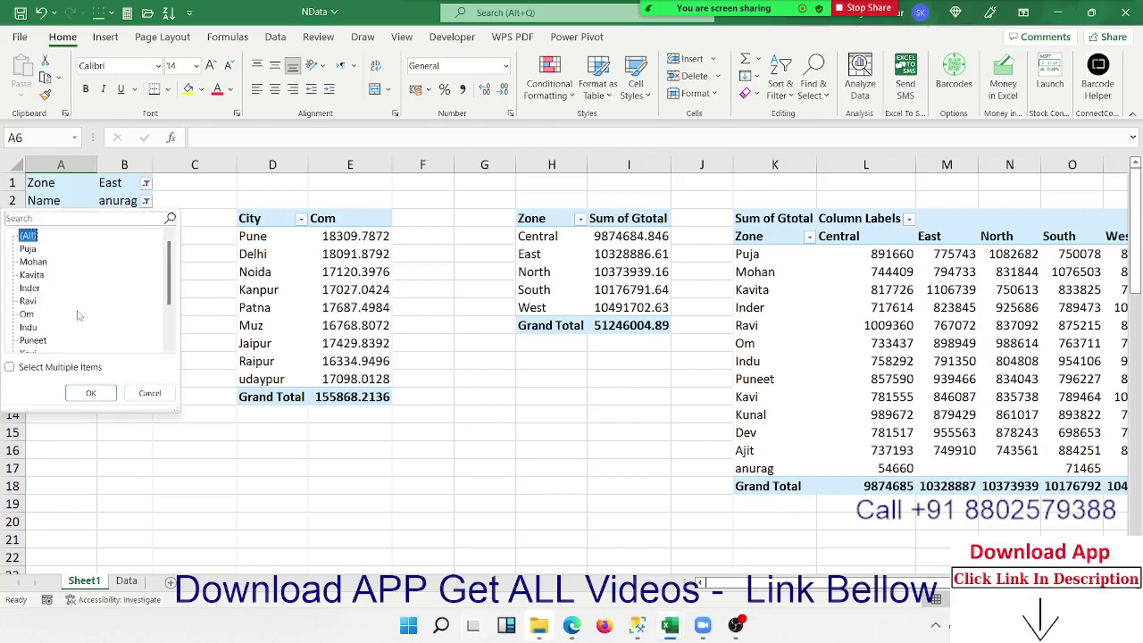
left_click(90, 393)
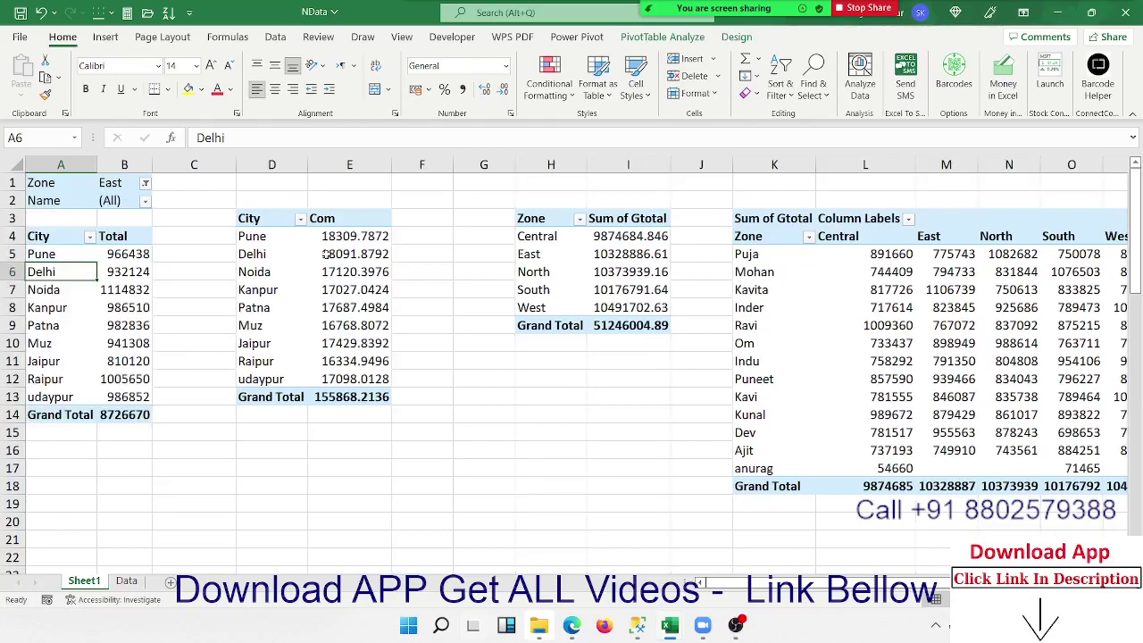
left_click(146, 184)
left_click(28, 218)
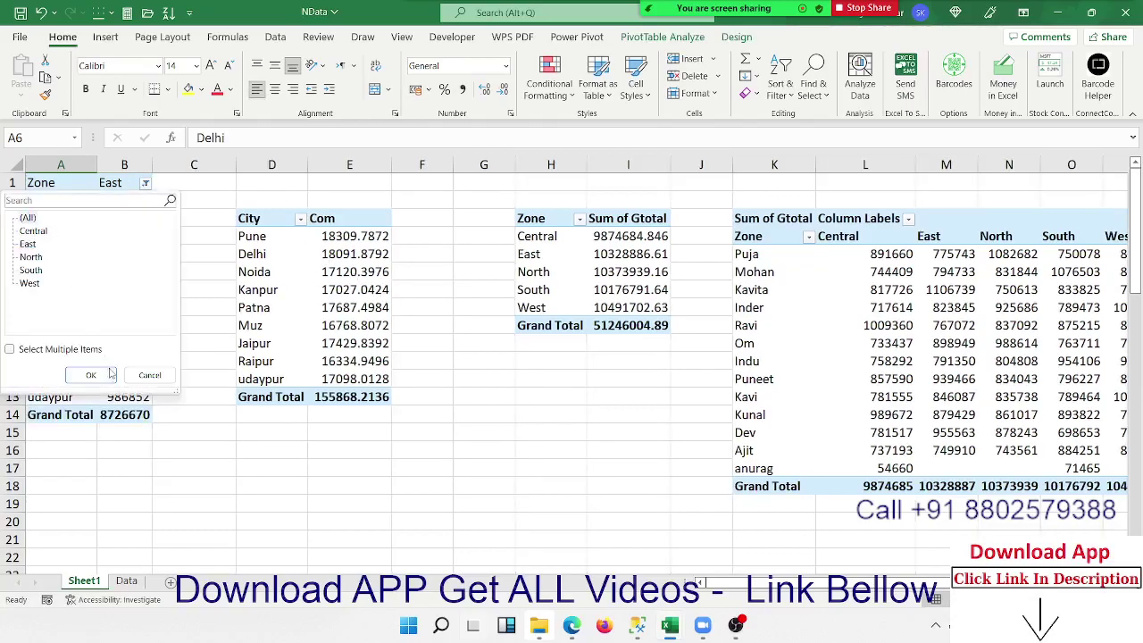
left_click(90, 375)
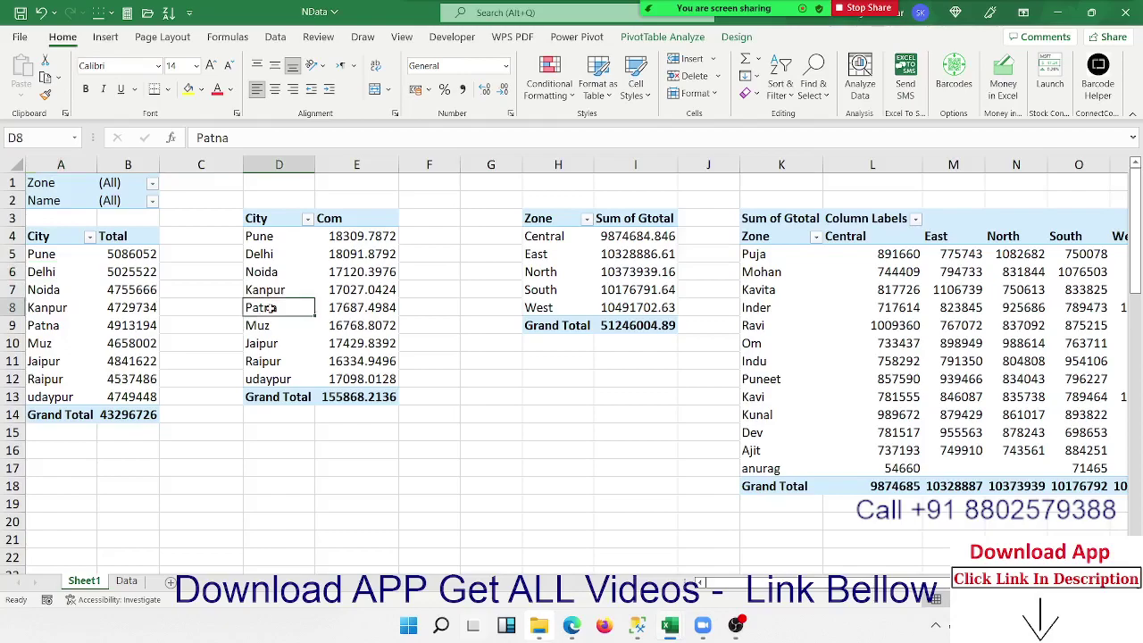
- In the City and Com pivot's field list, place Name and Zone as filters and City as rows
right_click(270, 307)
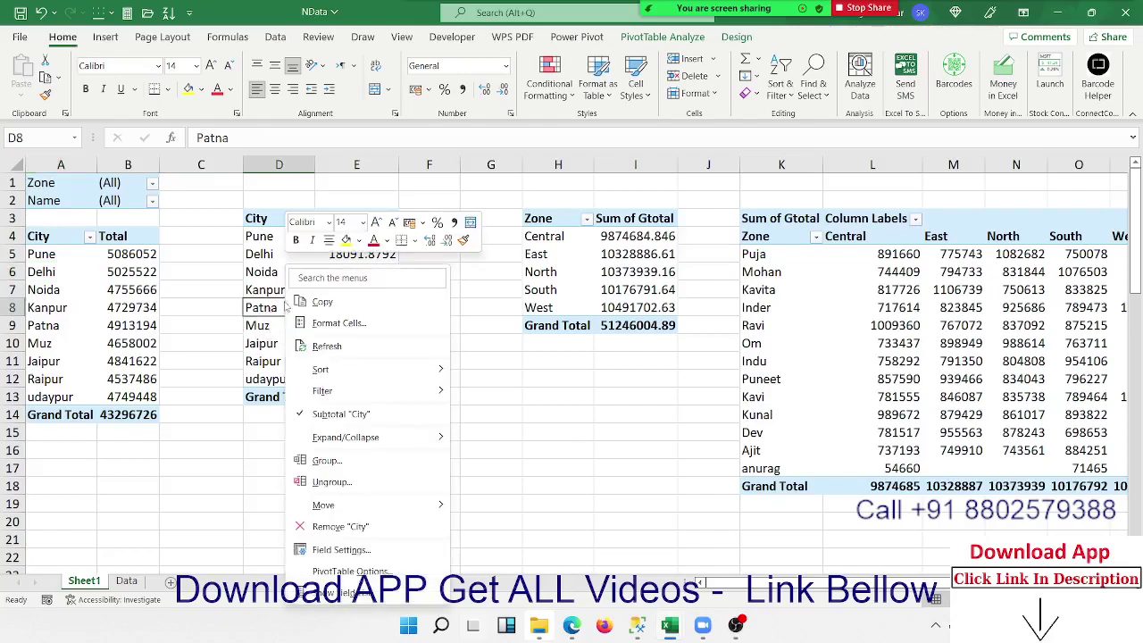
left_click(340, 593)
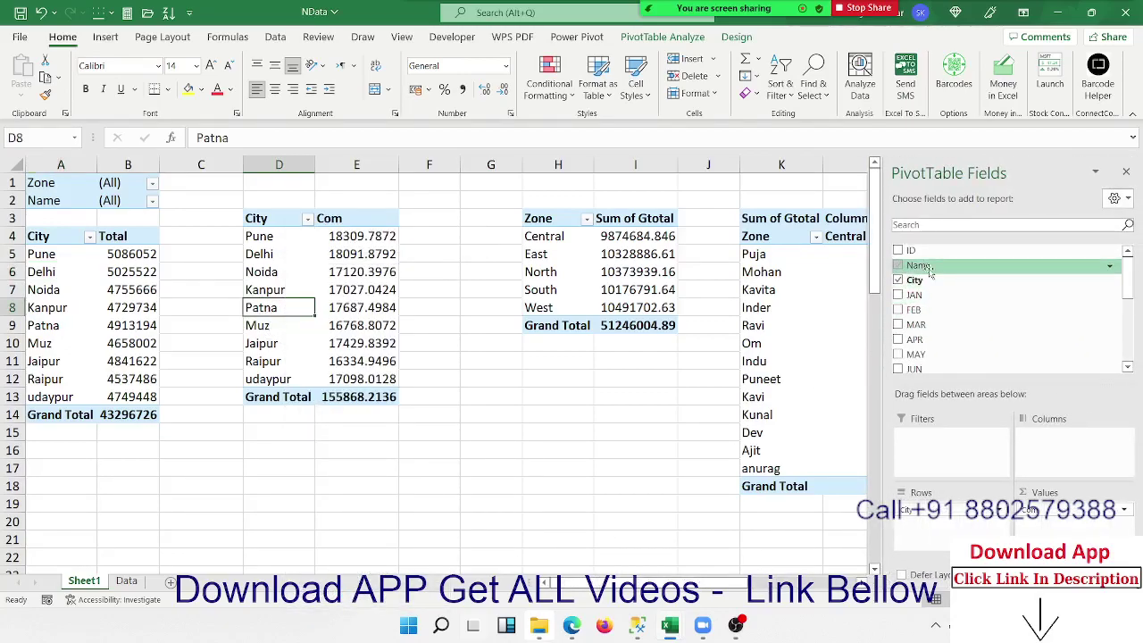
left_click_drag(918, 265, 951, 447)
scroll(958, 315, "down", 3)
scroll(958, 314, "up", 3)
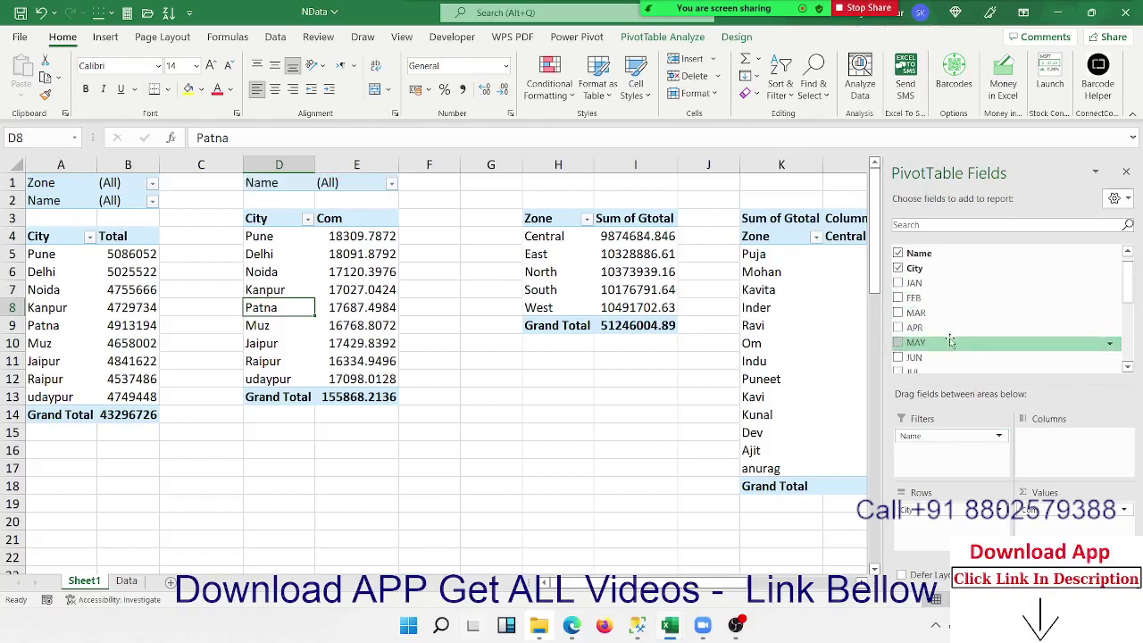
mouse_move(915, 268)
left_mouse_down()
mouse_move(967, 479)
mouse_move(952, 468)
mouse_move(992, 375)
mouse_move(970, 457)
left_mouse_up()
scroll(960, 345, "down", 5)
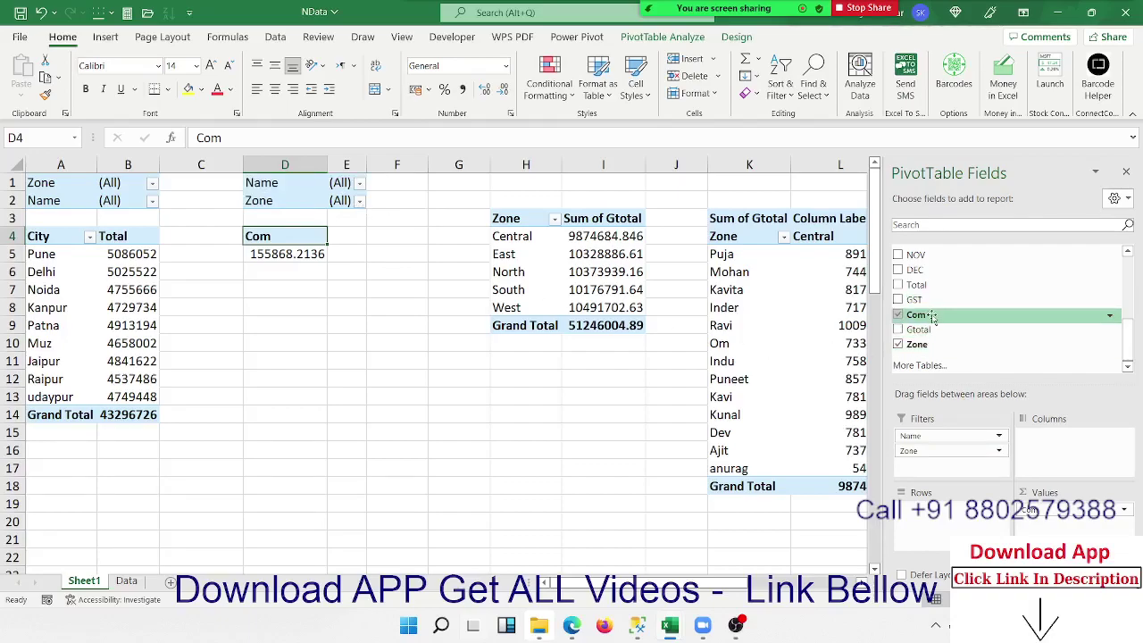
scroll(933, 320, "up", 5)
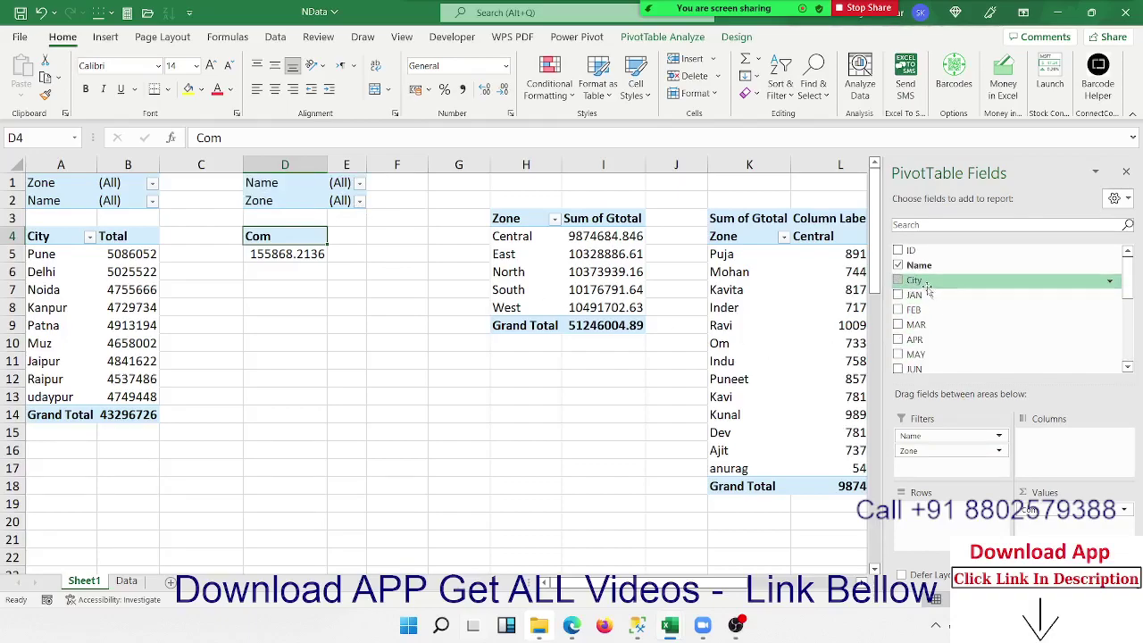
mouse_move(928, 282)
left_mouse_down()
mouse_move(951, 511)
mouse_move(932, 522)
left_mouse_up()
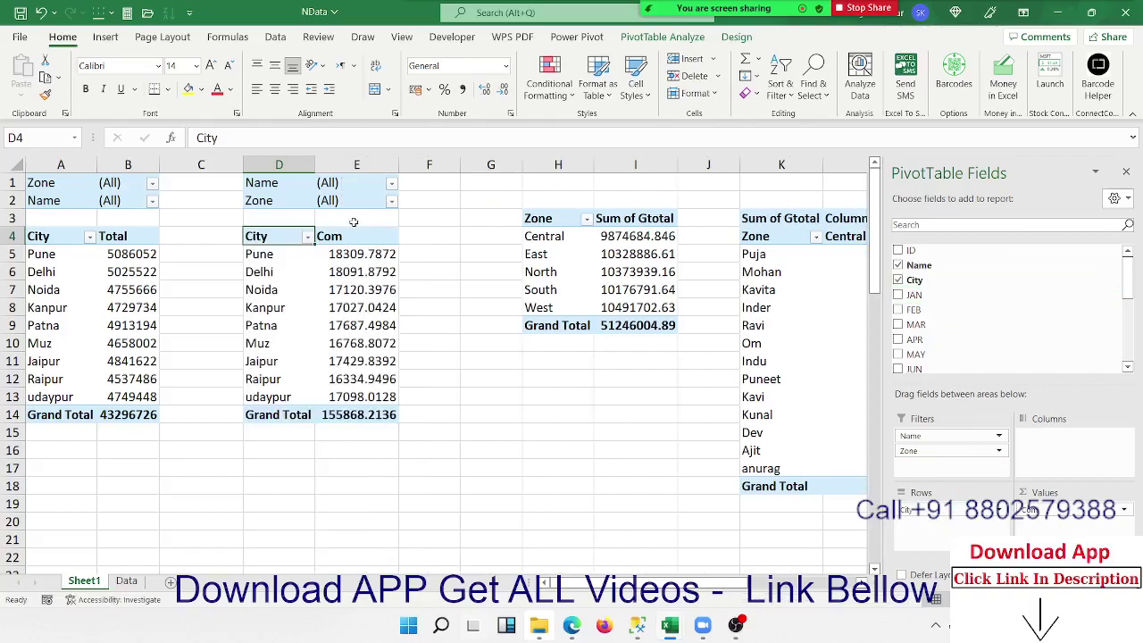
- Filter the second pivot to the Central zone and close the field list
left_click(390, 202)
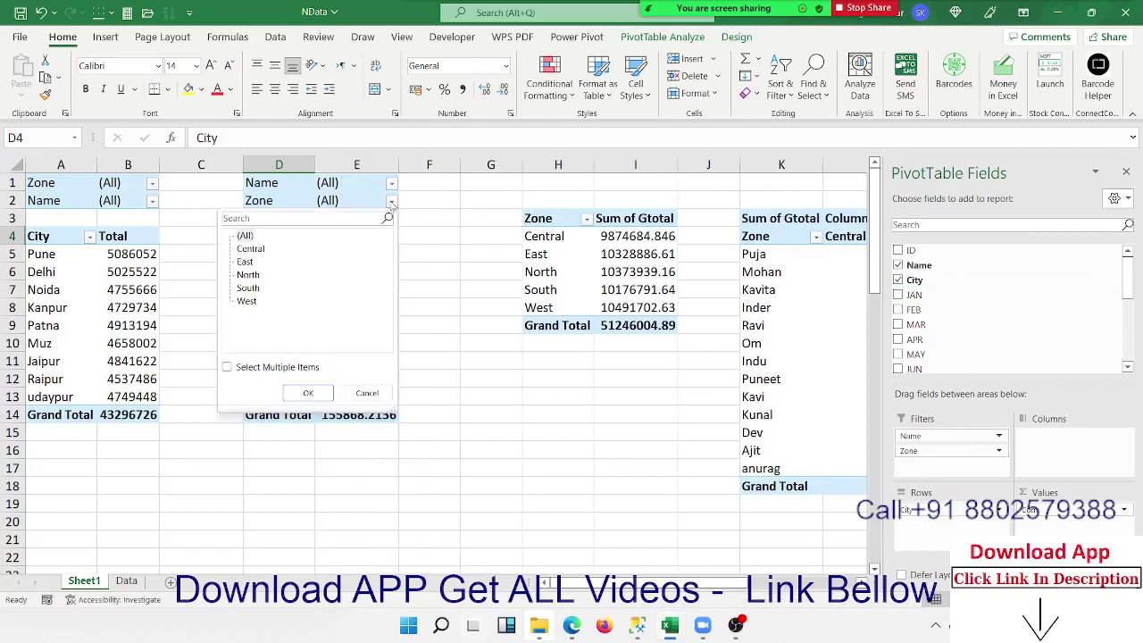
left_click(250, 249)
left_click(308, 393)
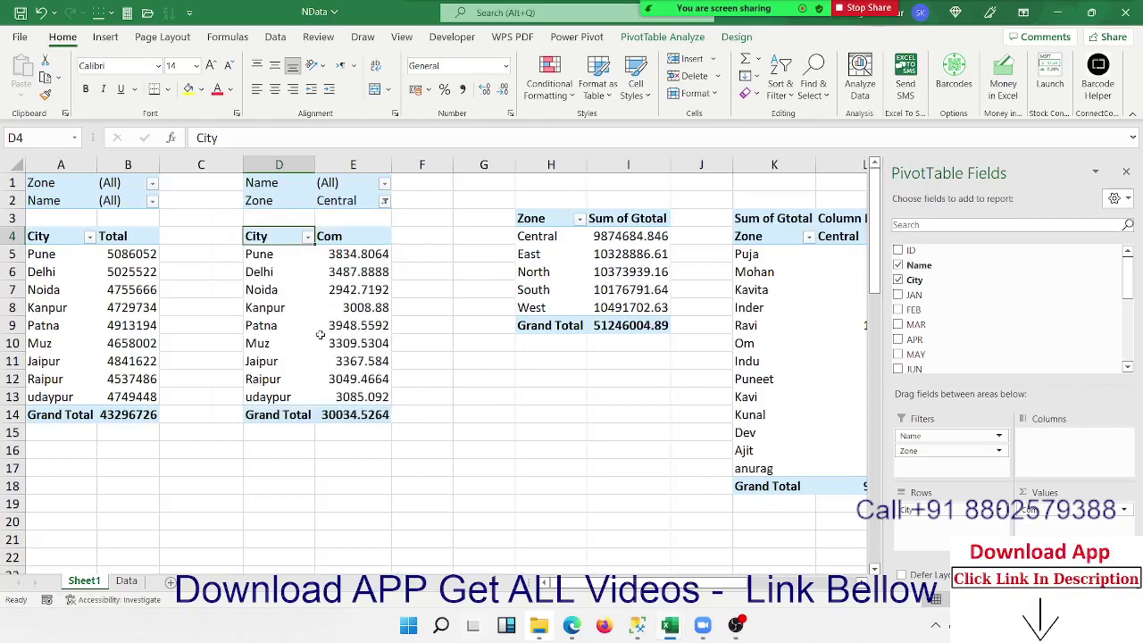
left_click(1126, 171)
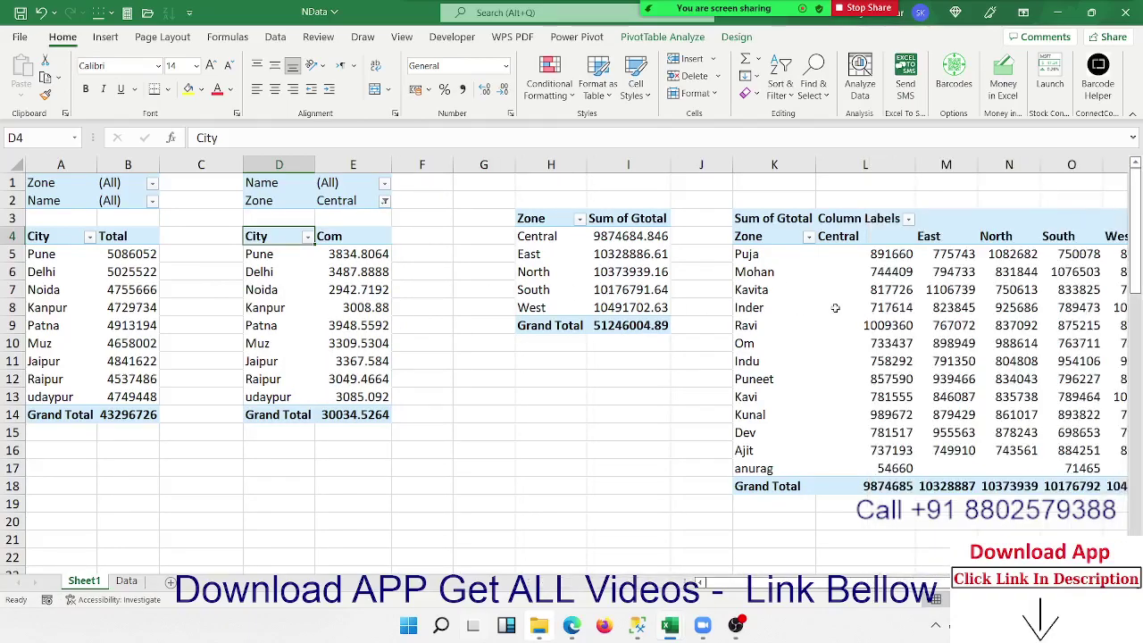
- Set the second pivot's Zone filter in E2 back to (All)
left_click(384, 201)
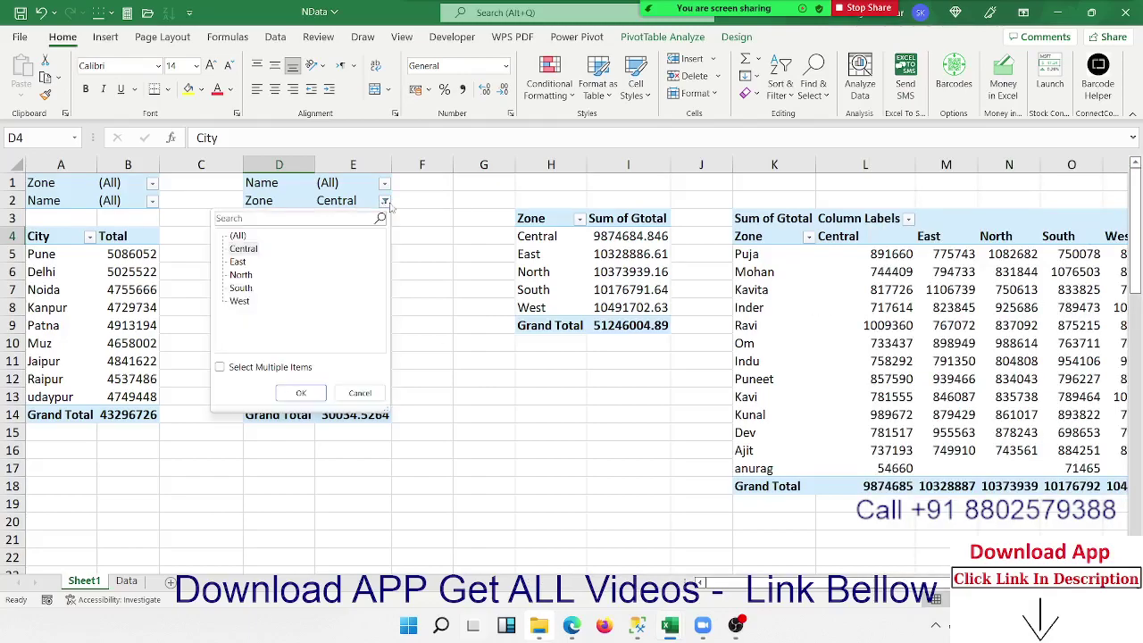
left_click(237, 237)
left_click(284, 387)
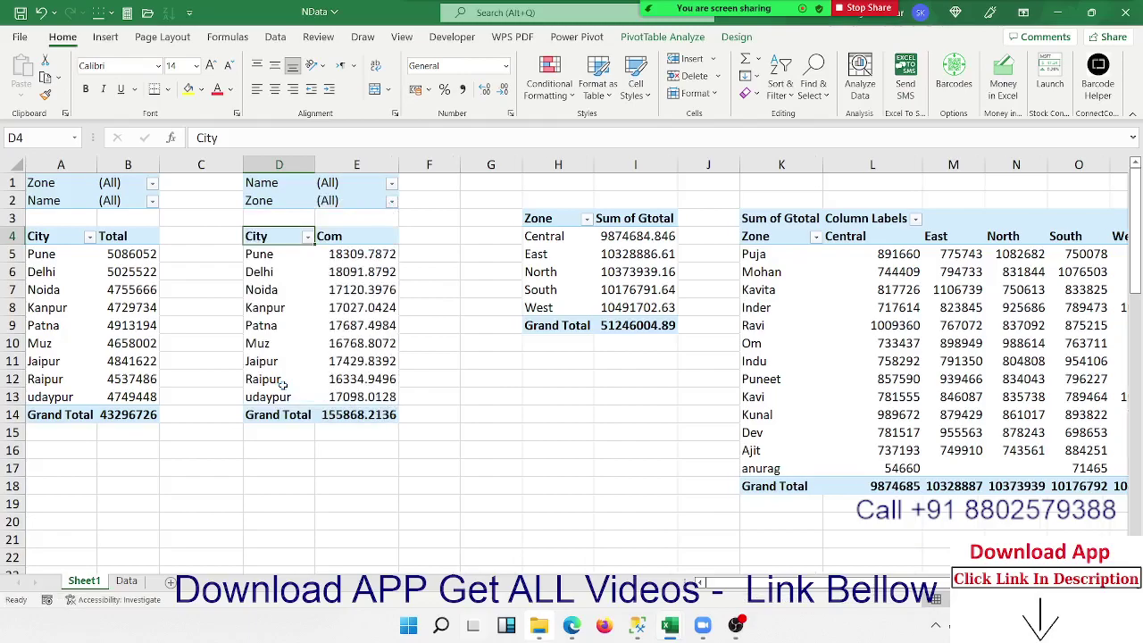
- Check the first pivot's Zone and Name filter lists without changes, then select the Pune total in B5
left_click(151, 183)
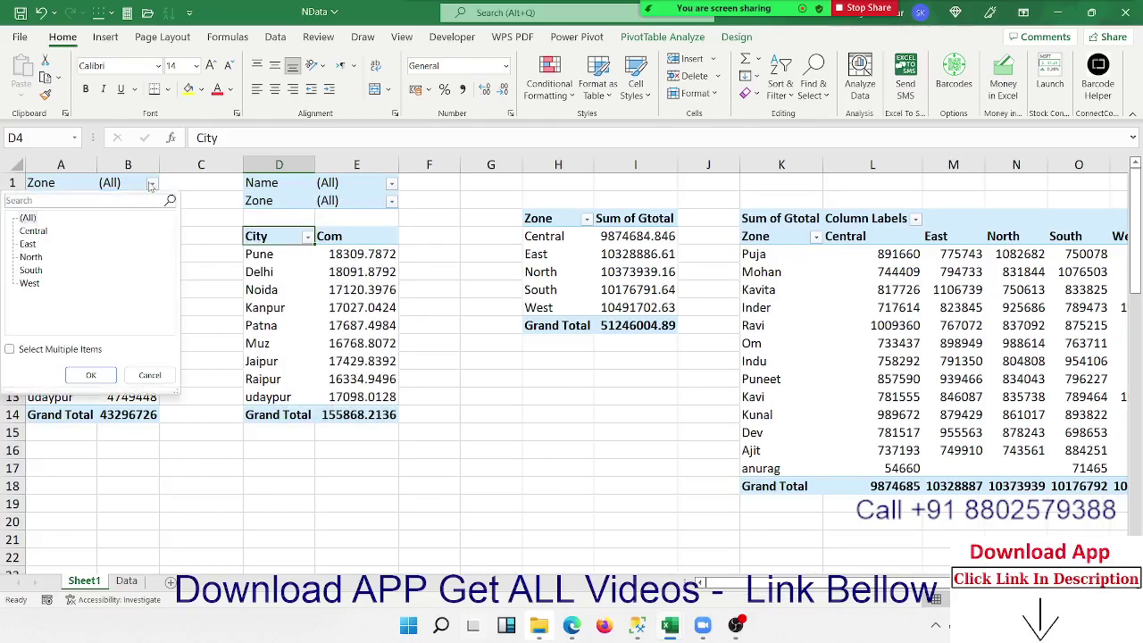
key("Escape")
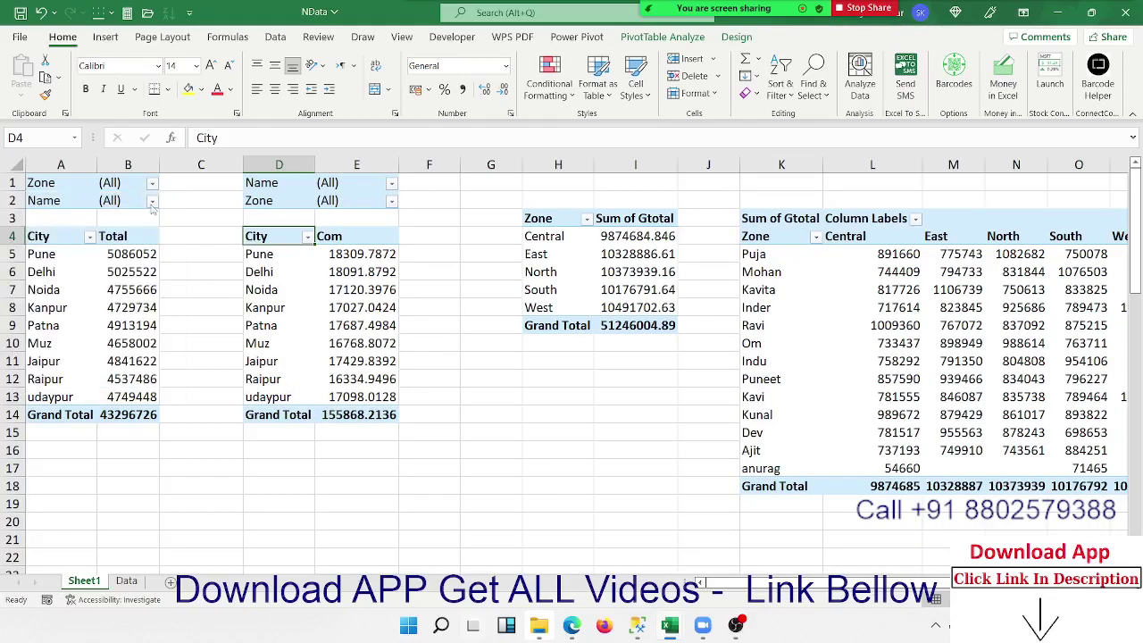
left_click(151, 201)
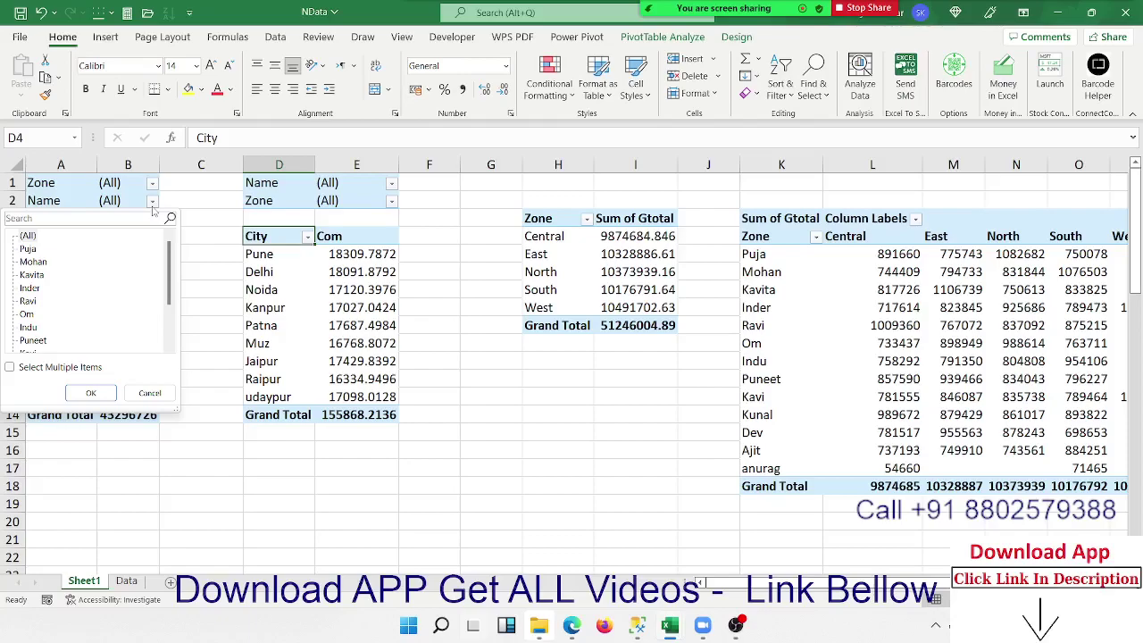
left_click(221, 245)
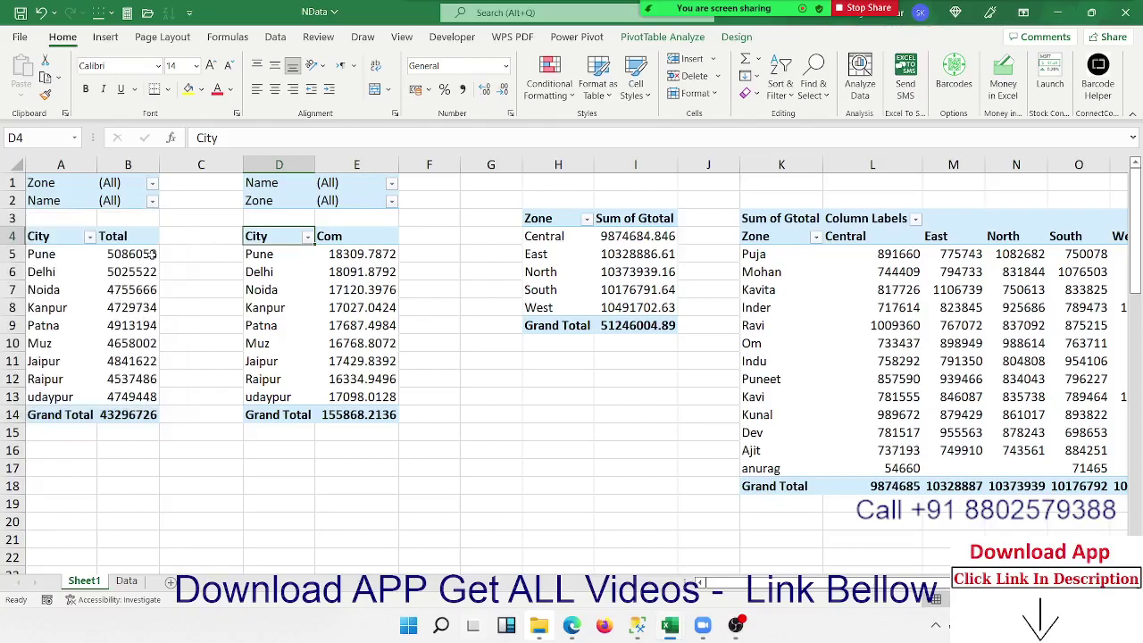
left_click(147, 254)
- From PivotTable Analyze, start Insert Slicer for the first pivot and tick the Name field
left_click(736, 37)
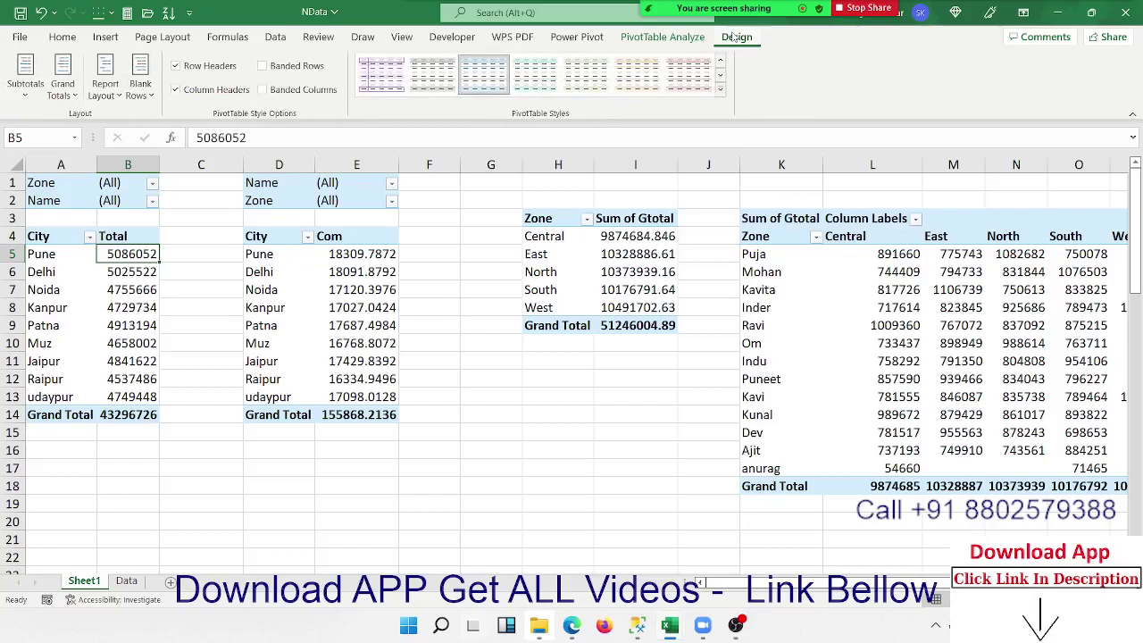
left_click(663, 37)
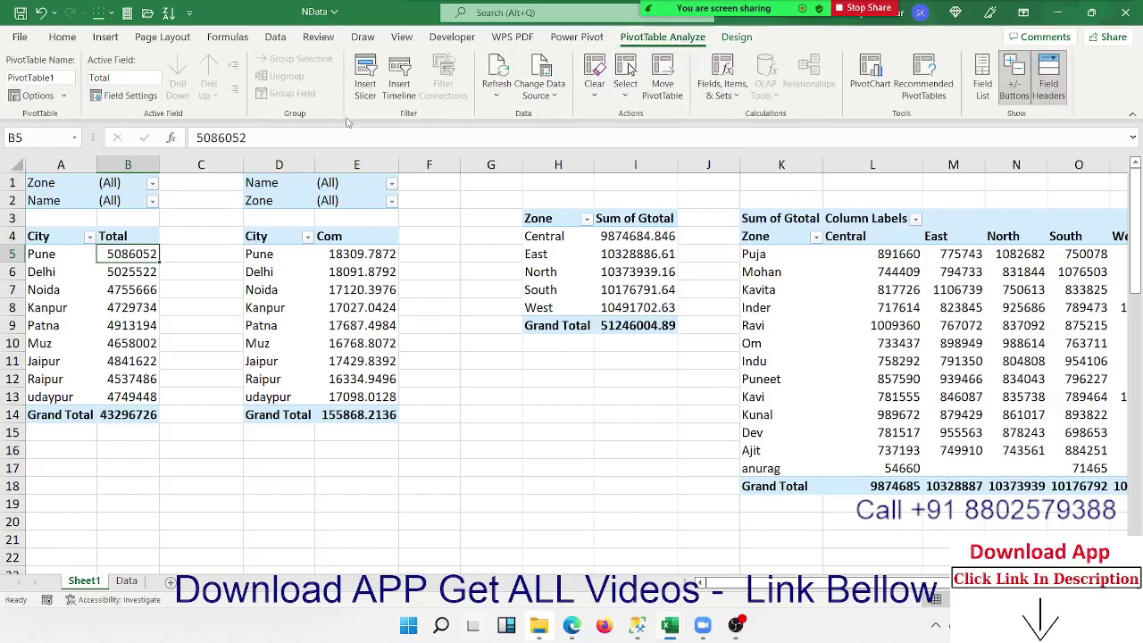
left_click(367, 101)
left_click(554, 205)
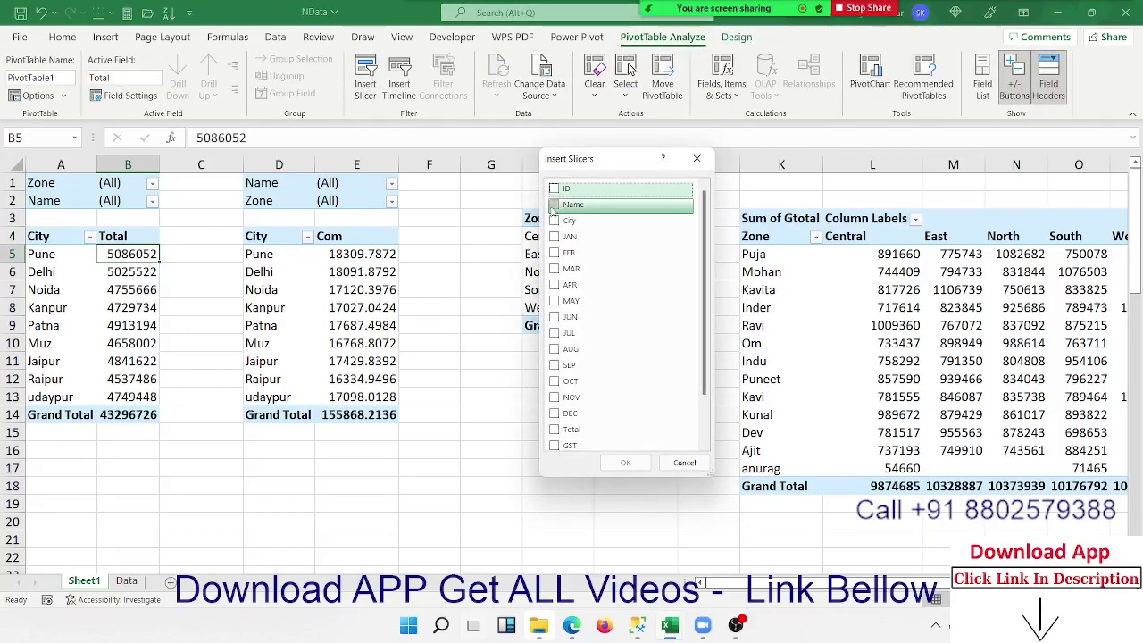
scroll(558, 263, "down", 2)
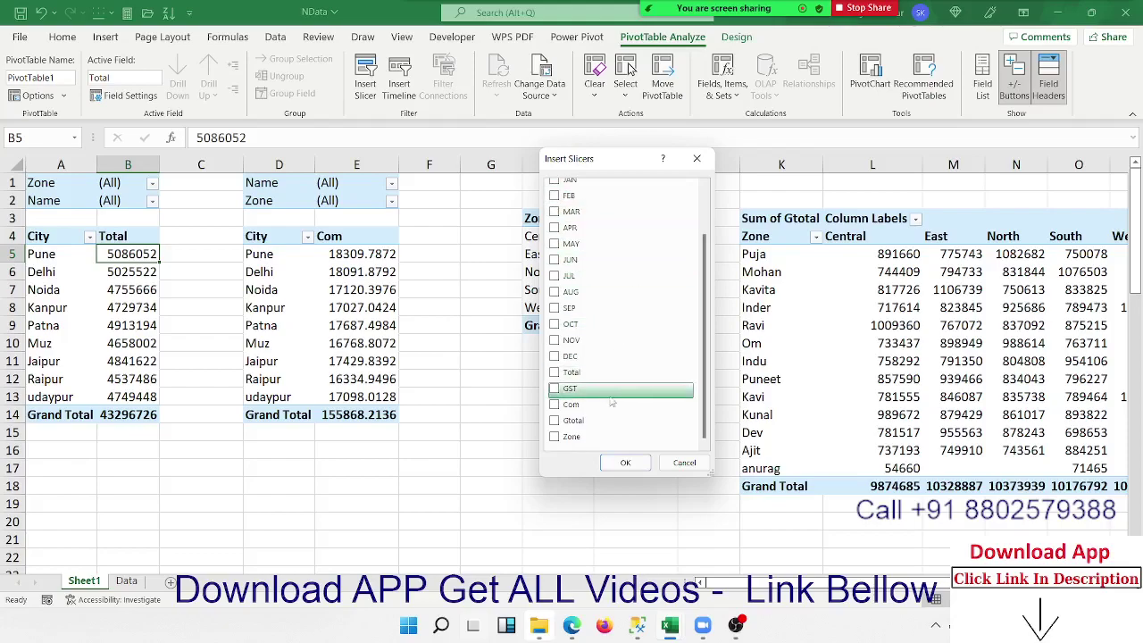
- Create the Name, City and Zone slicers and arrange them in a row below the pivot tables
left_click(625, 462)
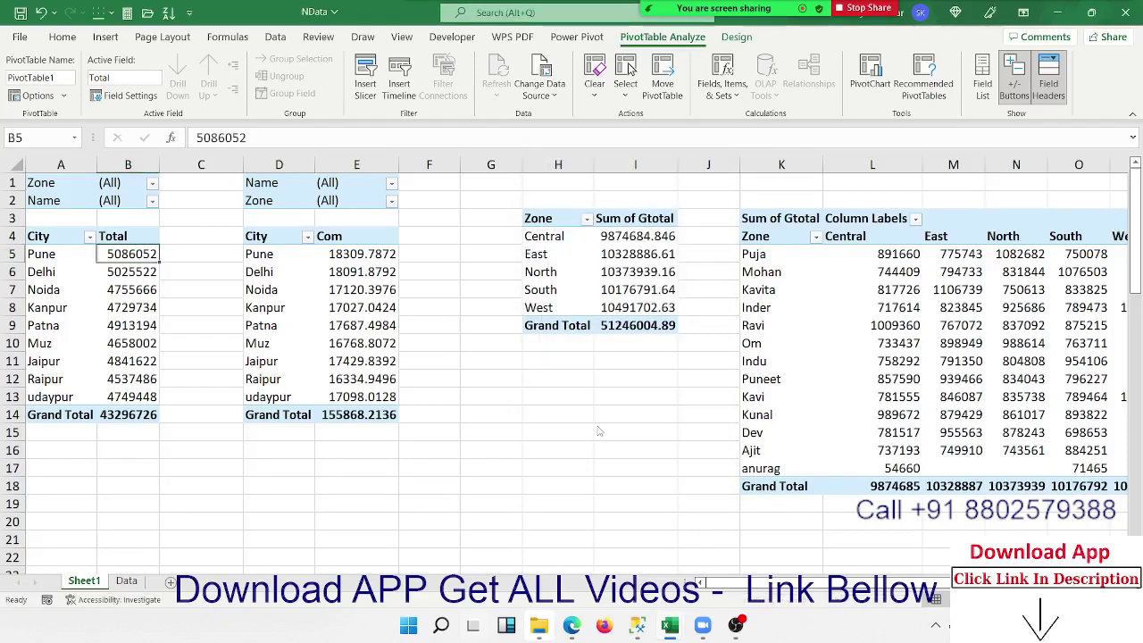
left_click_drag(527, 254, 453, 389)
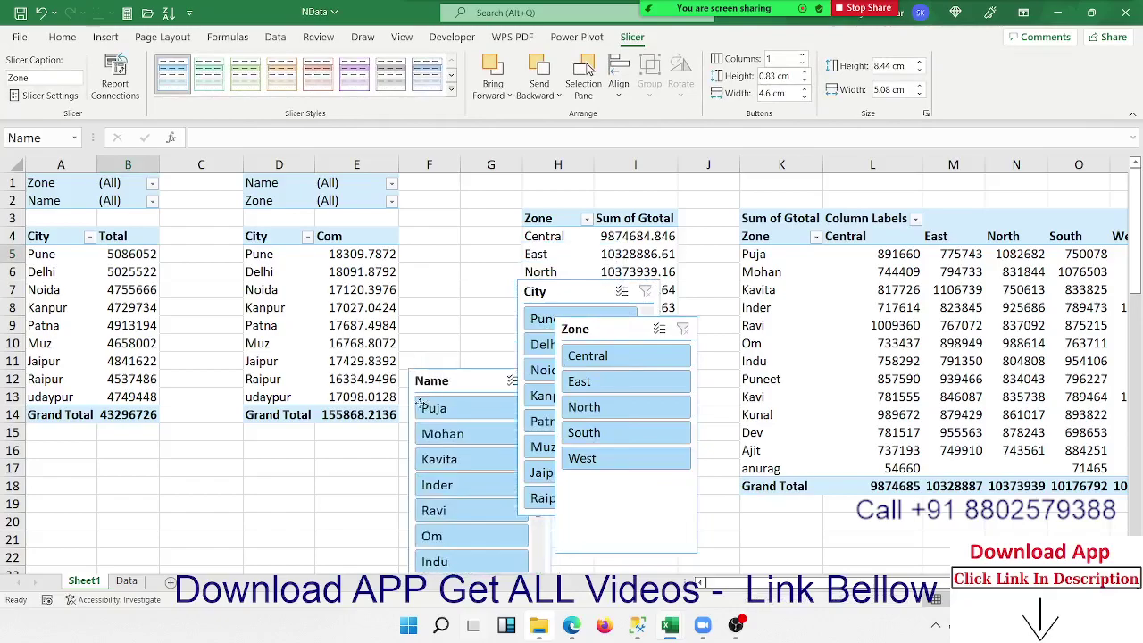
left_click_drag(574, 331, 728, 342)
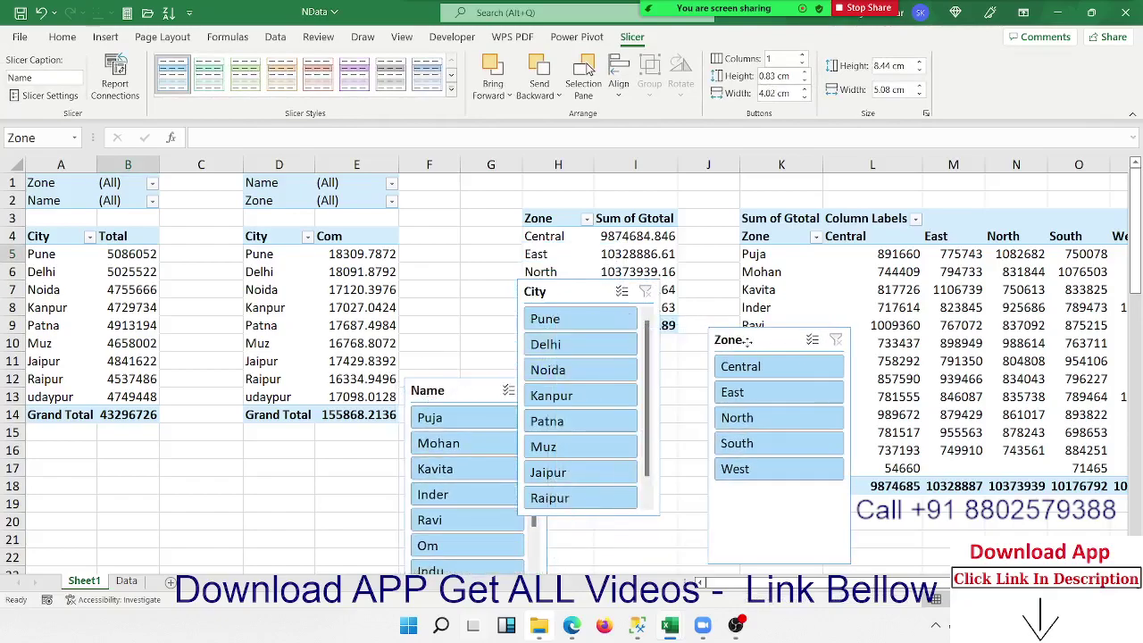
mouse_move(589, 299)
left_mouse_down()
mouse_move(639, 393)
mouse_move(629, 401)
left_mouse_up()
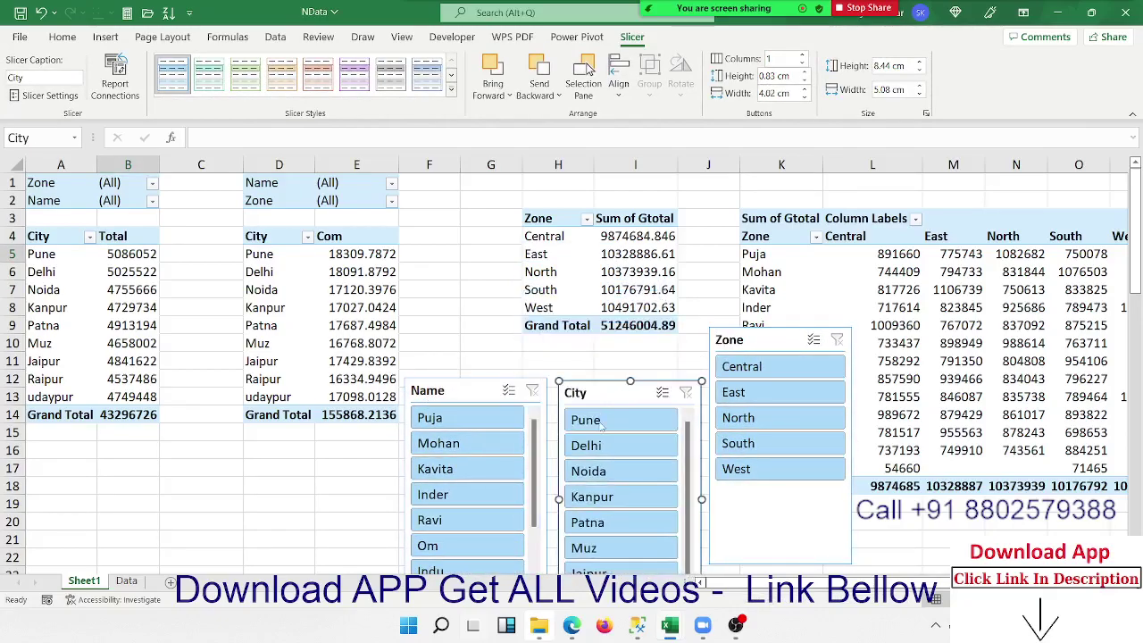
- Use the Name slicer to filter the first pivot to one salesperson, totalling 3685480
scroll(616, 419, "down", 1)
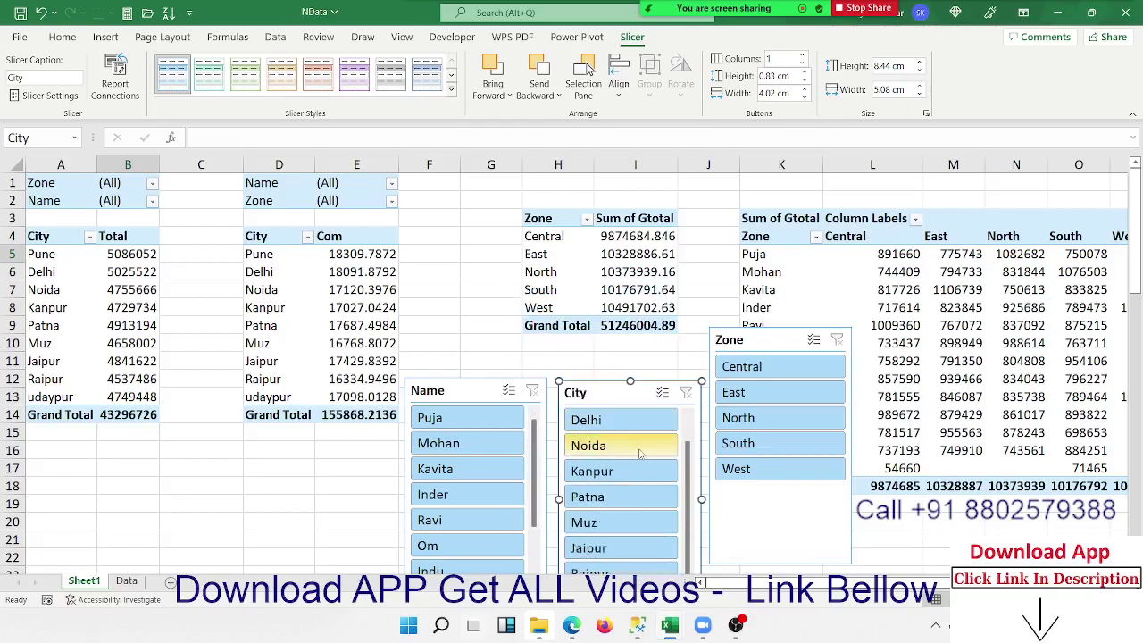
left_click(473, 423)
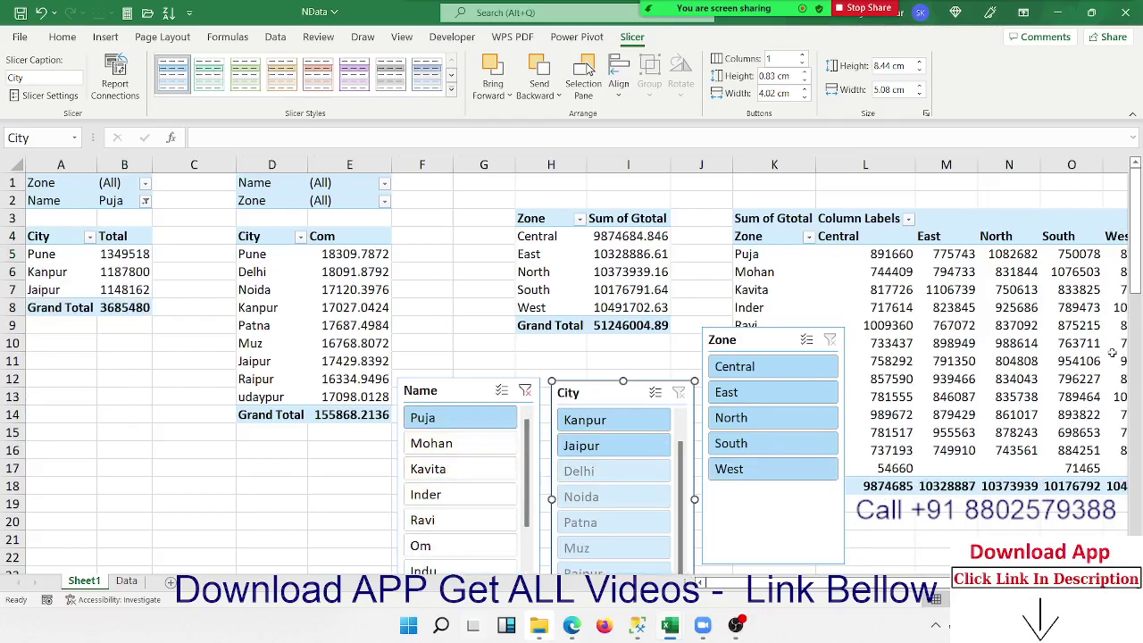
scroll(759, 393, "down", 2)
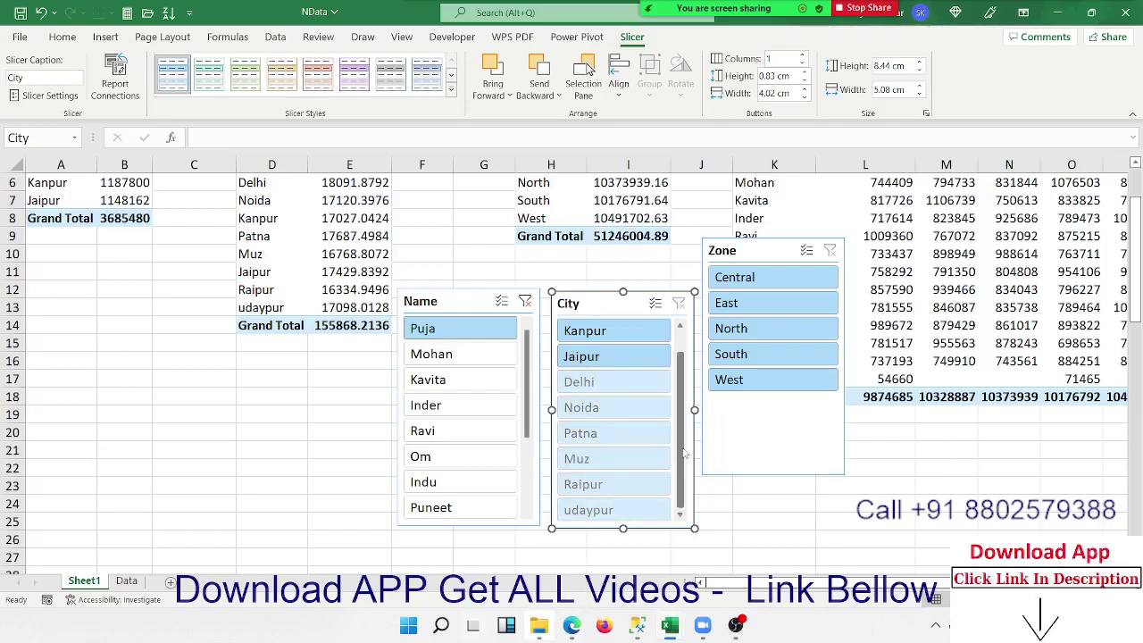
scroll(681, 451, "up", 1)
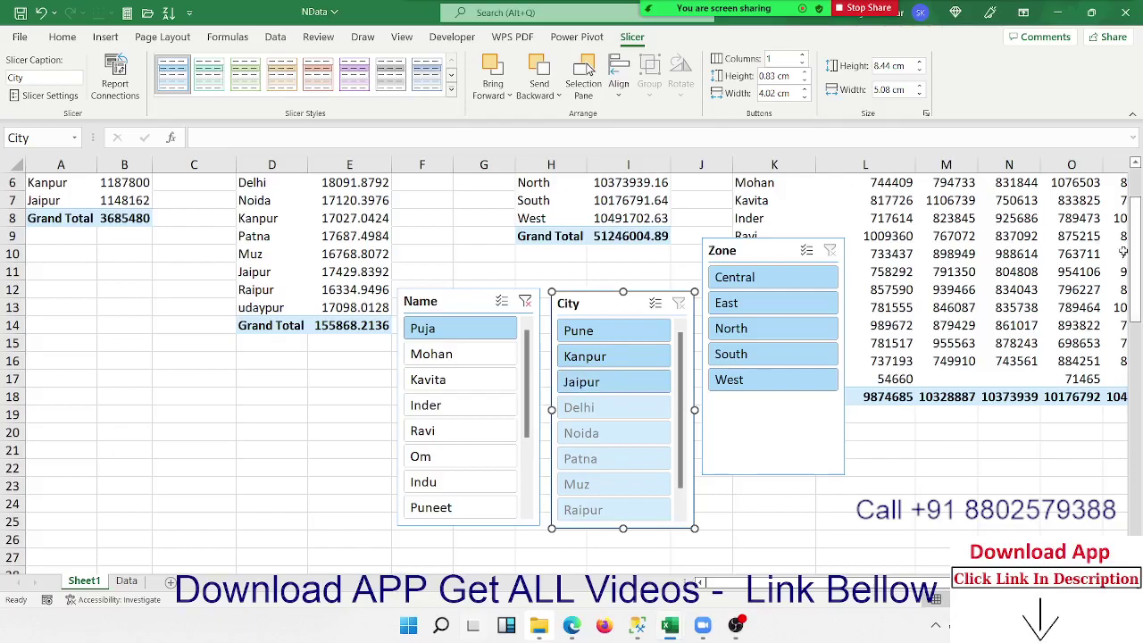
left_click_drag(1139, 257, 1140, 191)
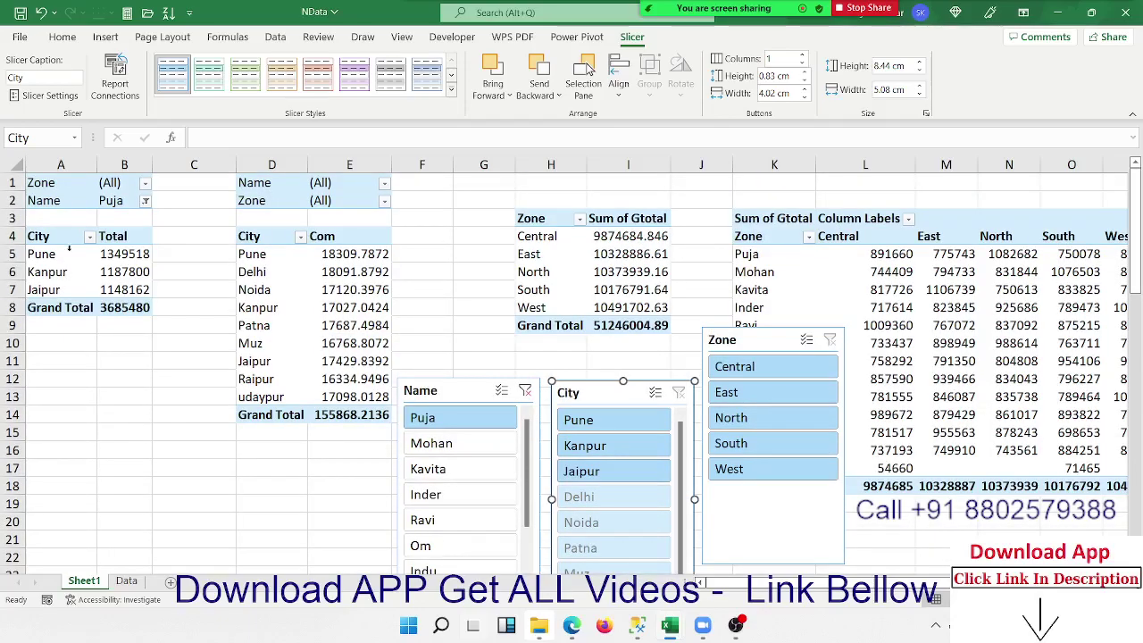
- Filter by East in the Zone slicer, reset the Name and Zone filters to All, then move to the Data sheet
left_click(774, 397)
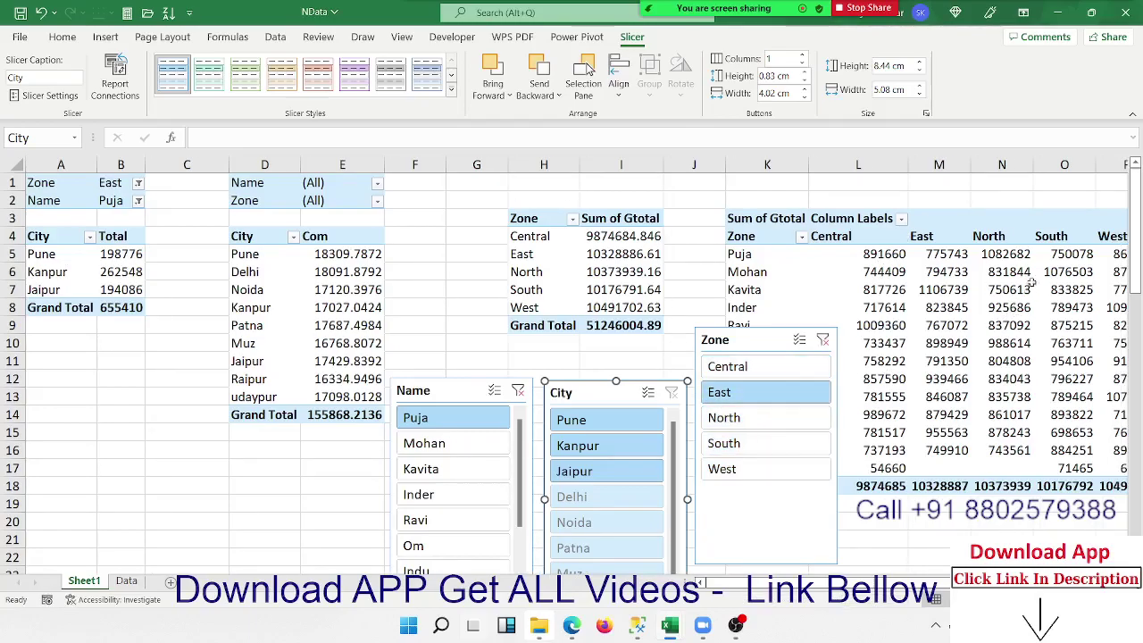
mouse_move(980, 302)
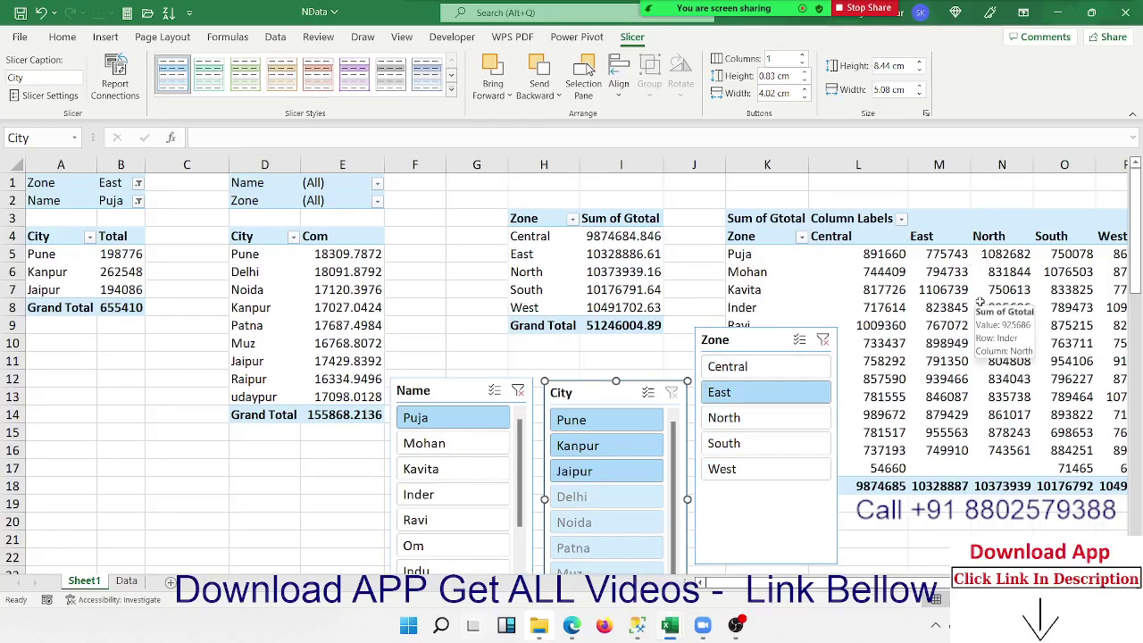
left_click(140, 203)
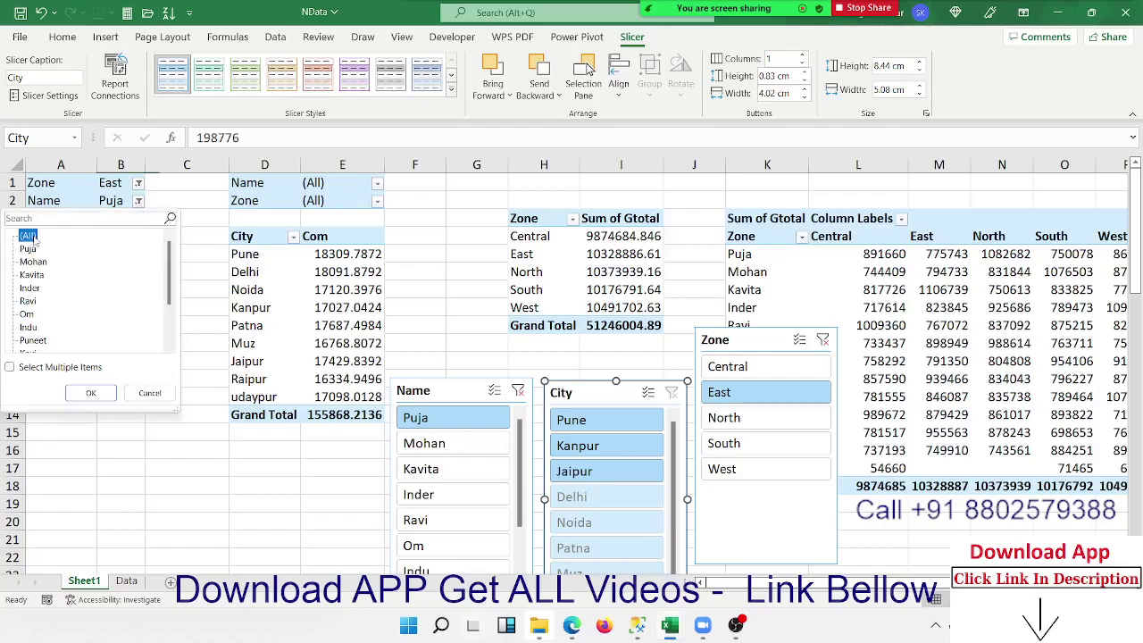
left_click(102, 396)
left_click(146, 183)
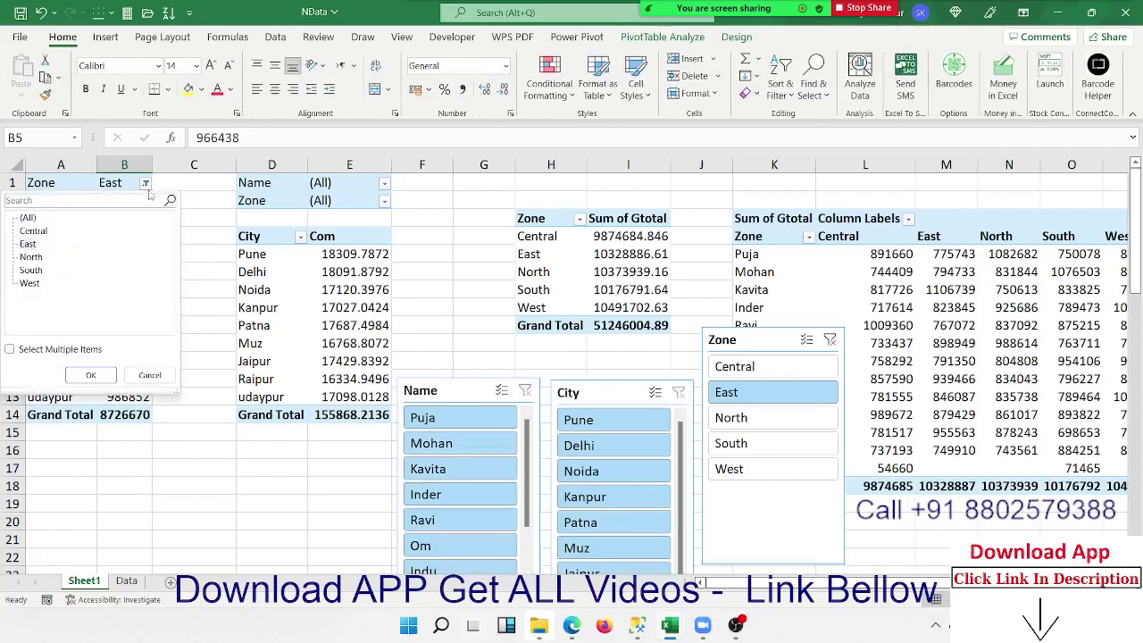
left_click(26, 218)
left_click(91, 375)
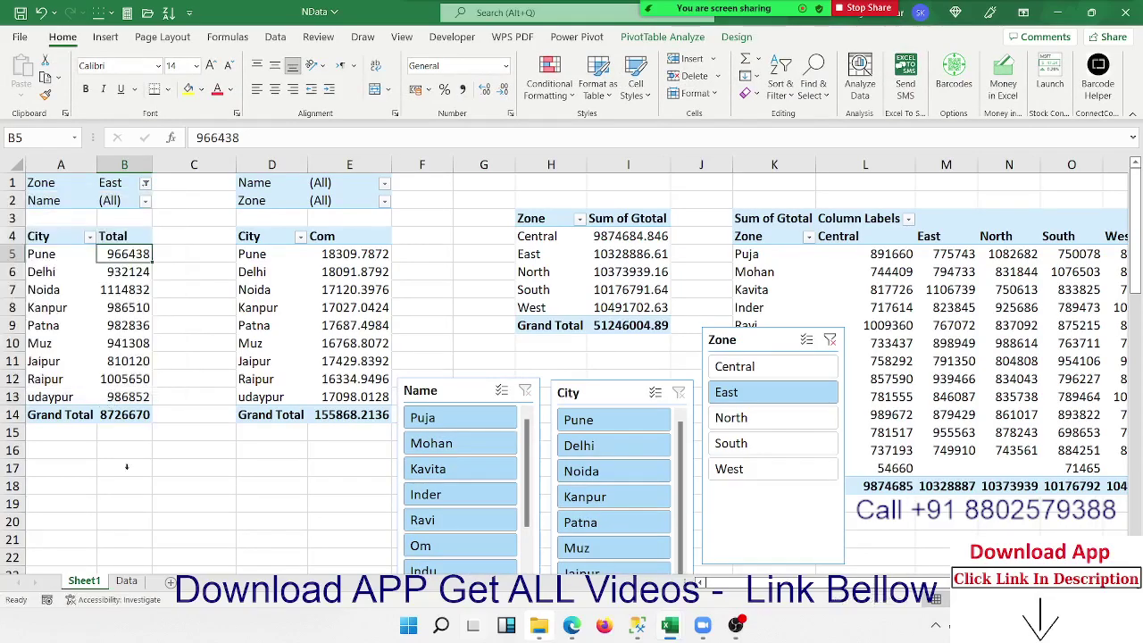
key("ctrl+Page_Down")
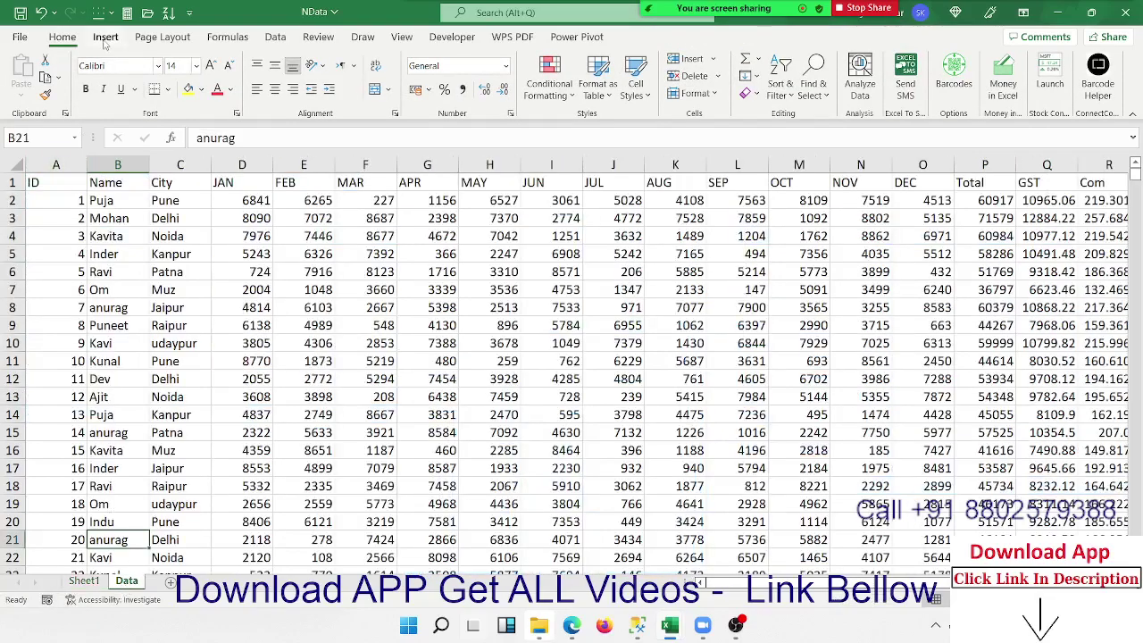
- Start a new PivotTable from the Insert tab, cancel it, and return to Sheet1
left_click(105, 36)
left_click(27, 68)
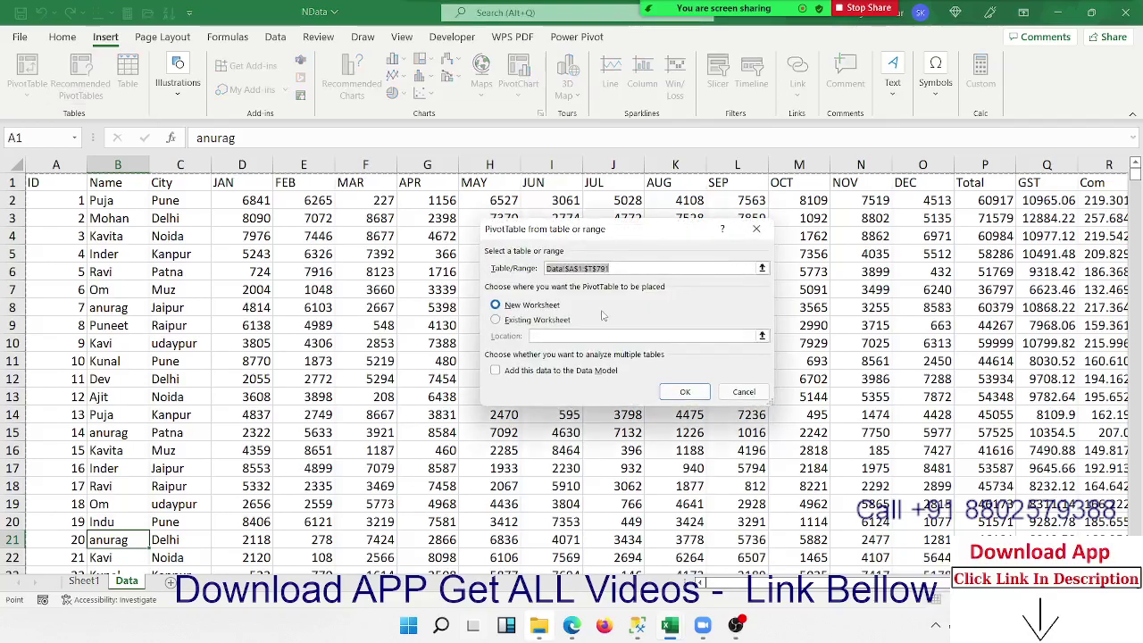
left_click(744, 392)
left_click(84, 580)
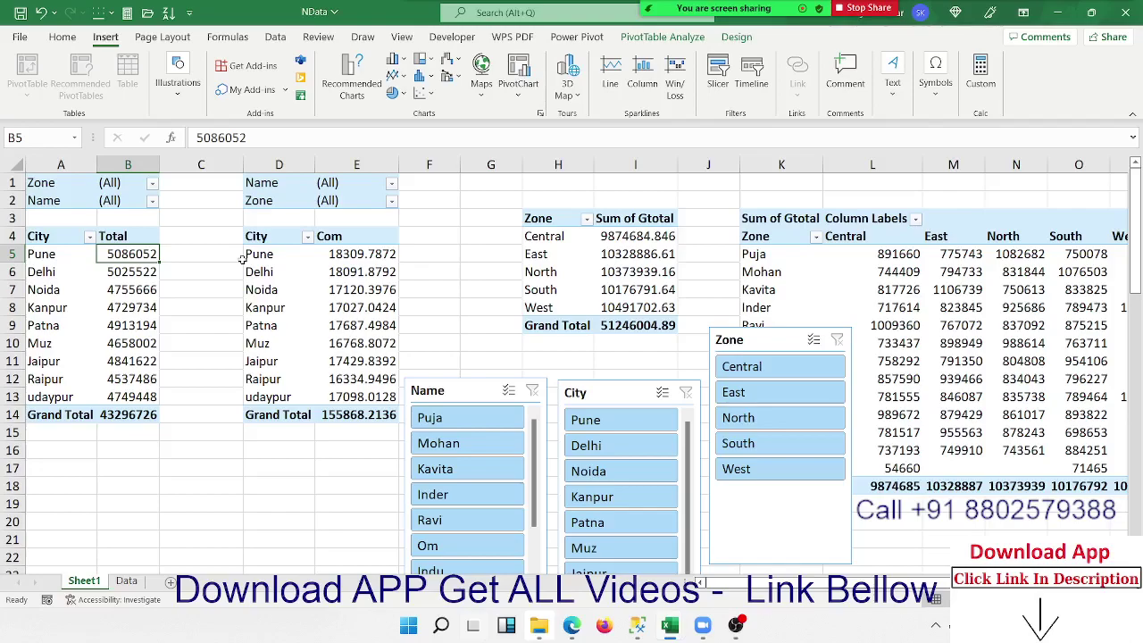
- Connect the City, Name and Zone slicers to the second (Com) pivot table
left_click(663, 37)
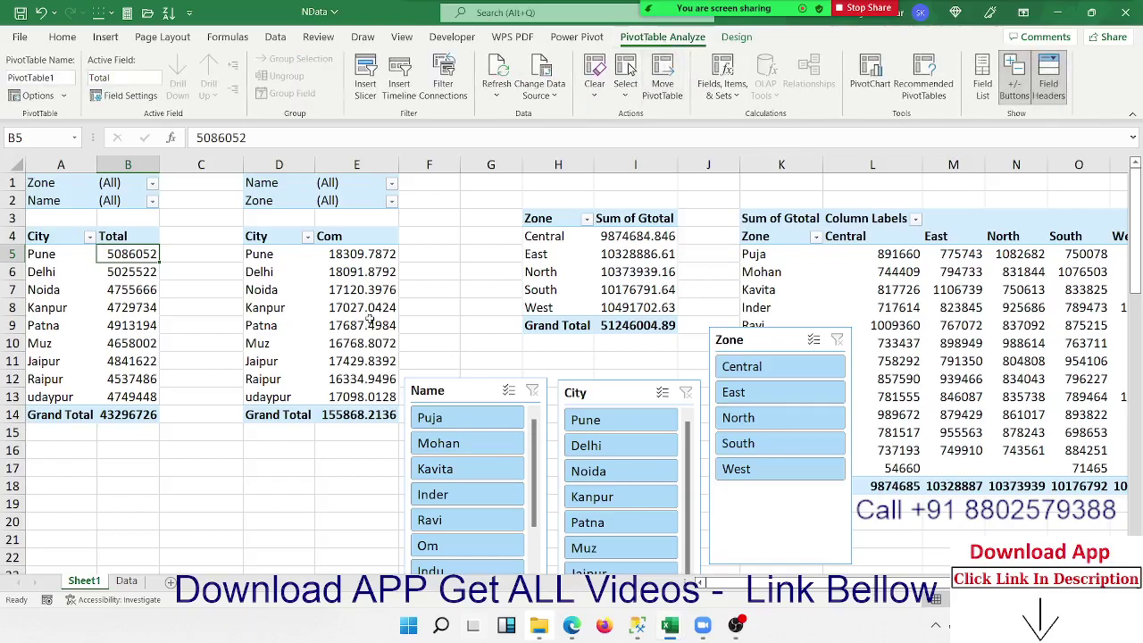
left_click(369, 323)
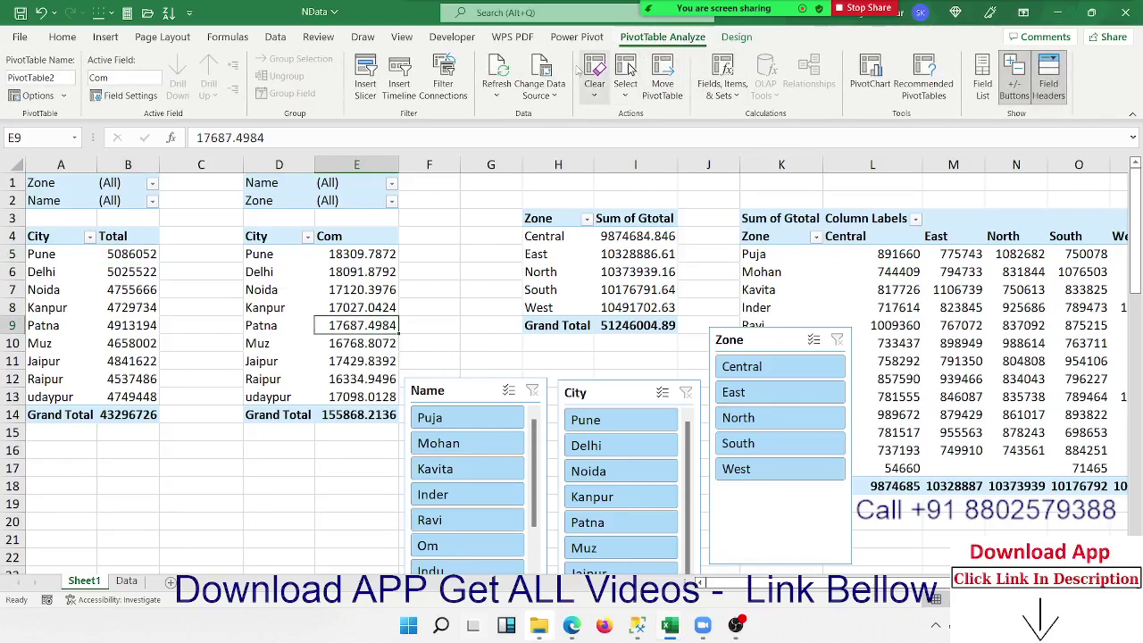
left_click(437, 86)
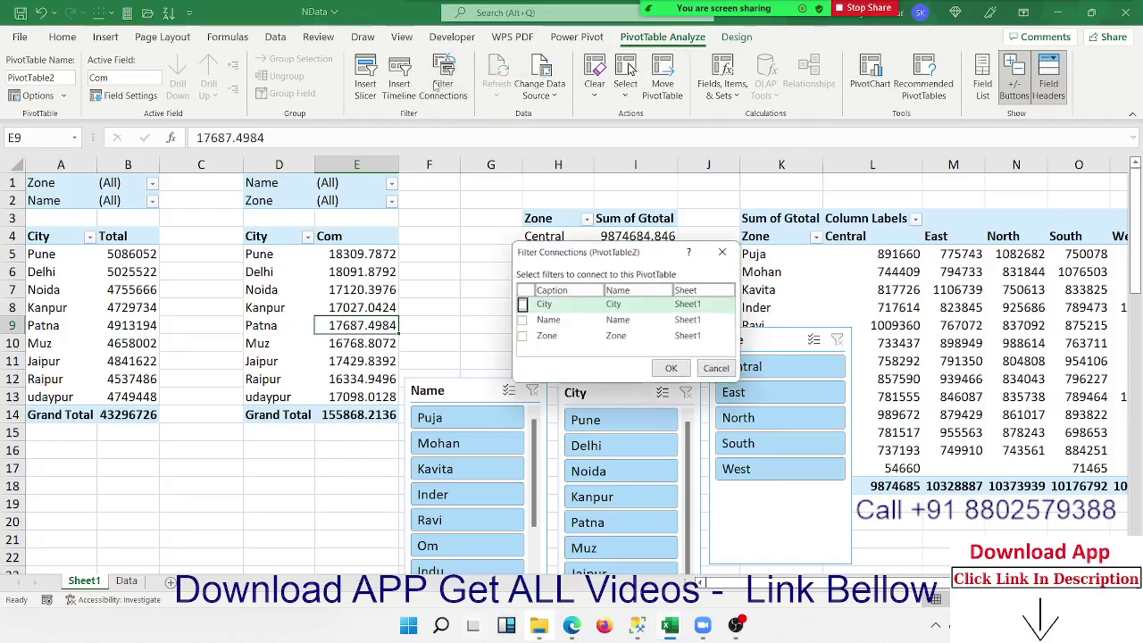
left_click(521, 305)
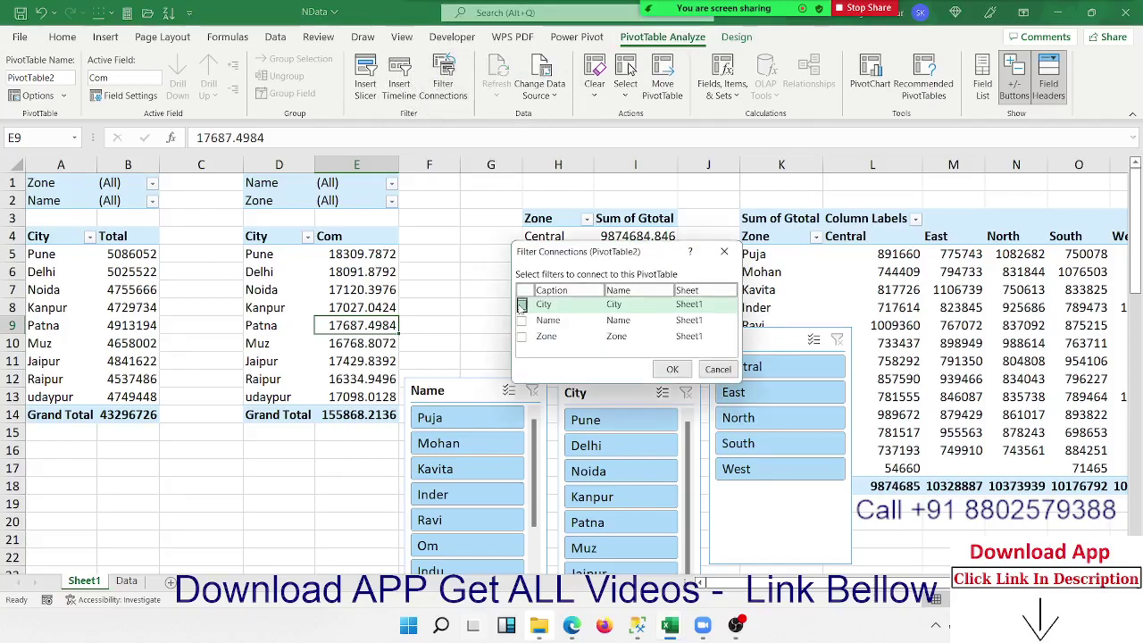
left_click(521, 320)
left_click(521, 336)
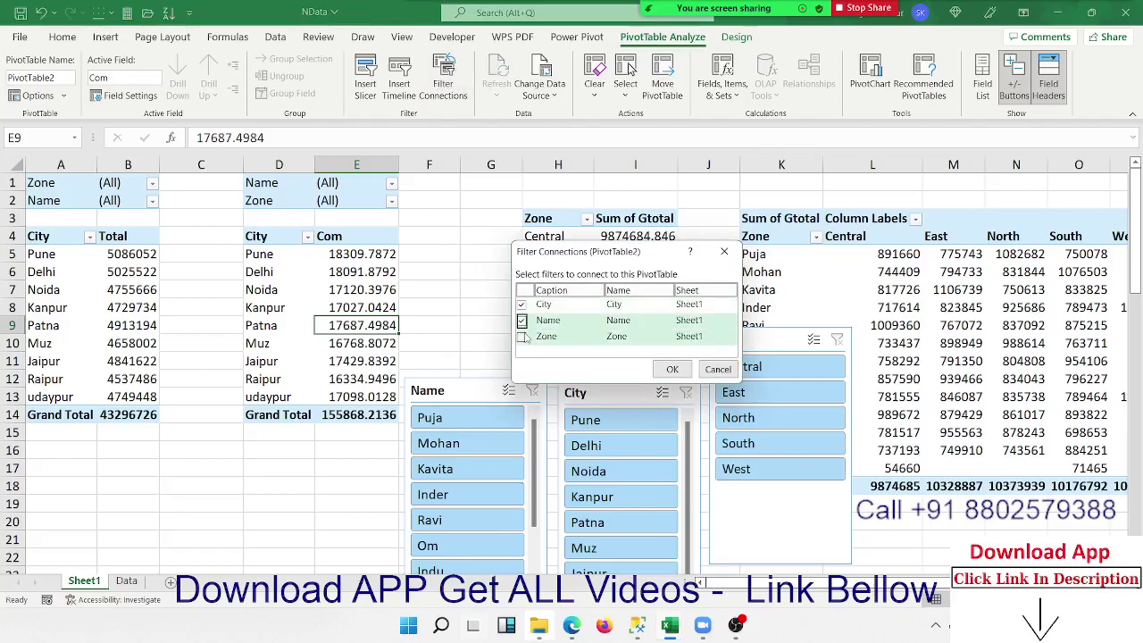
left_click(672, 369)
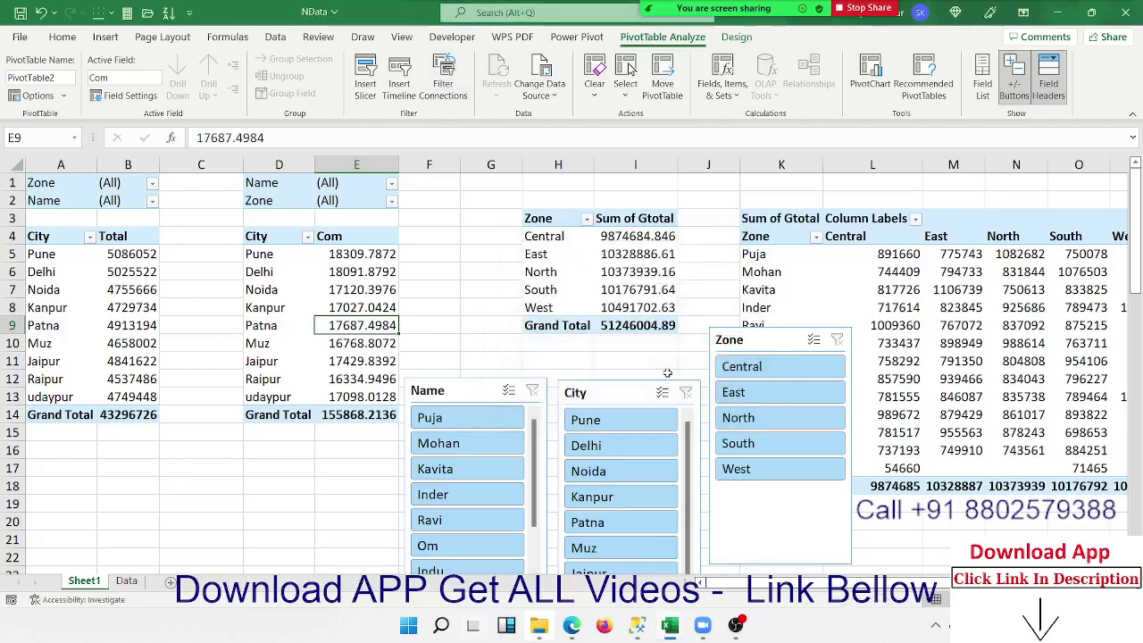
- Connect the Name slicer to the Zone totals pivot table
left_click(608, 294)
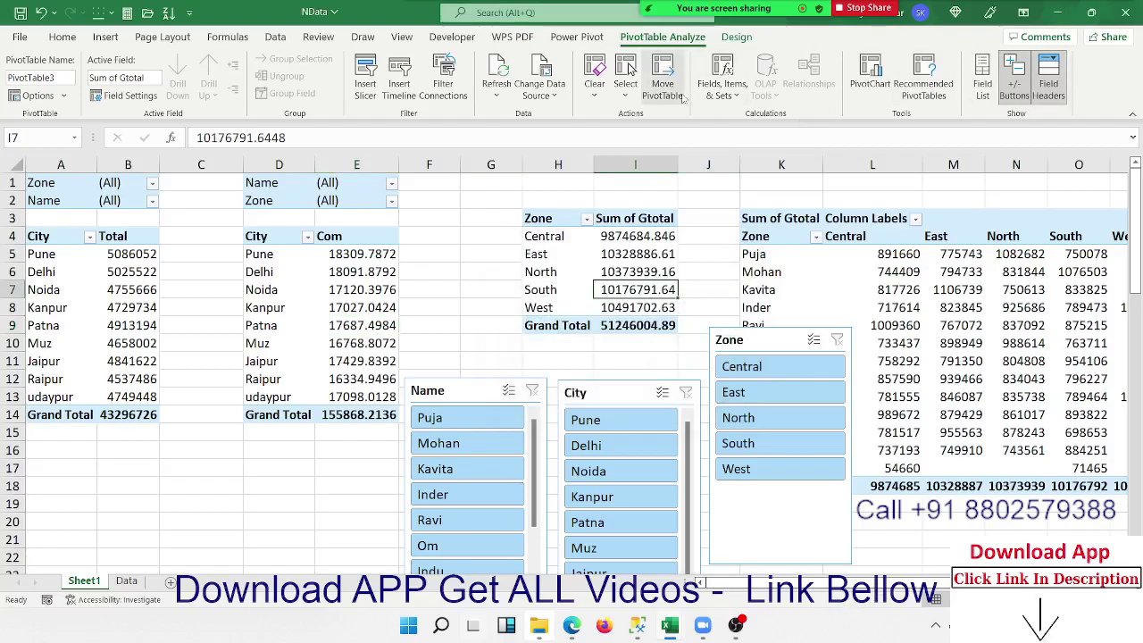
left_click(451, 82)
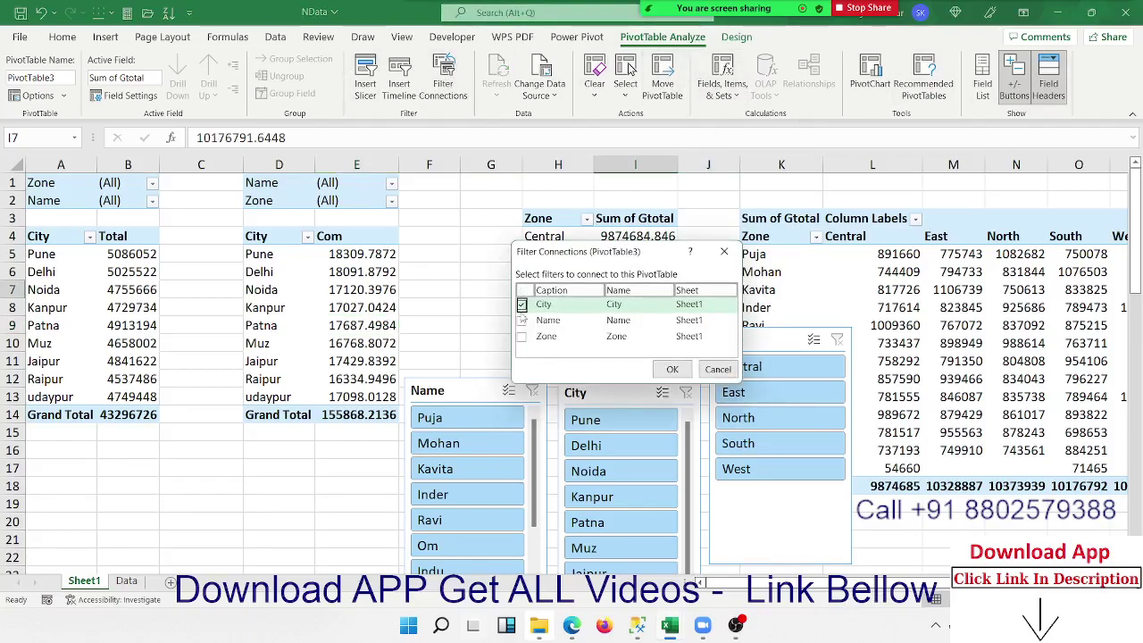
left_click(522, 320)
left_click(672, 369)
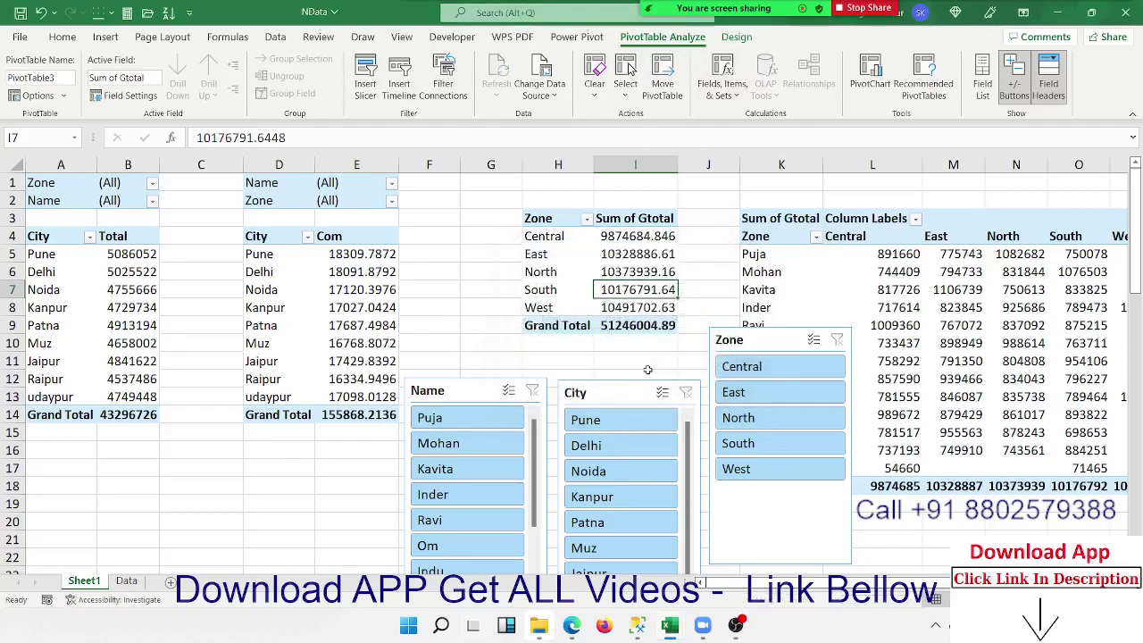
- Connect the City, Name and Zone slicers to the Name-by-Zone pivot table
left_click(902, 289)
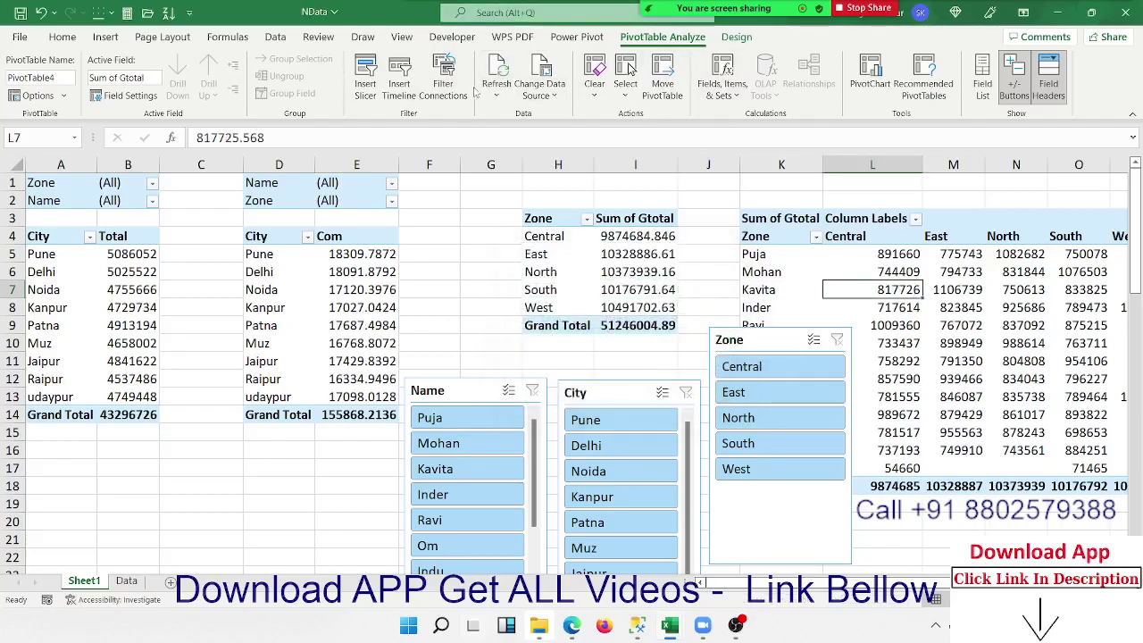
left_click(446, 100)
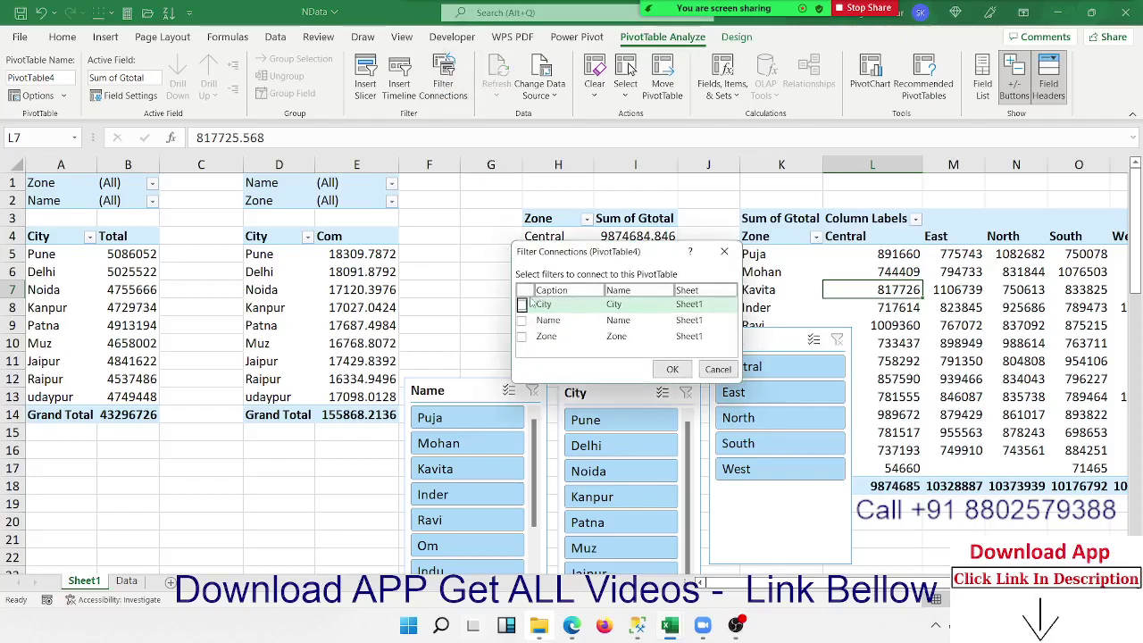
left_click(521, 305)
left_click(522, 319)
left_click(521, 336)
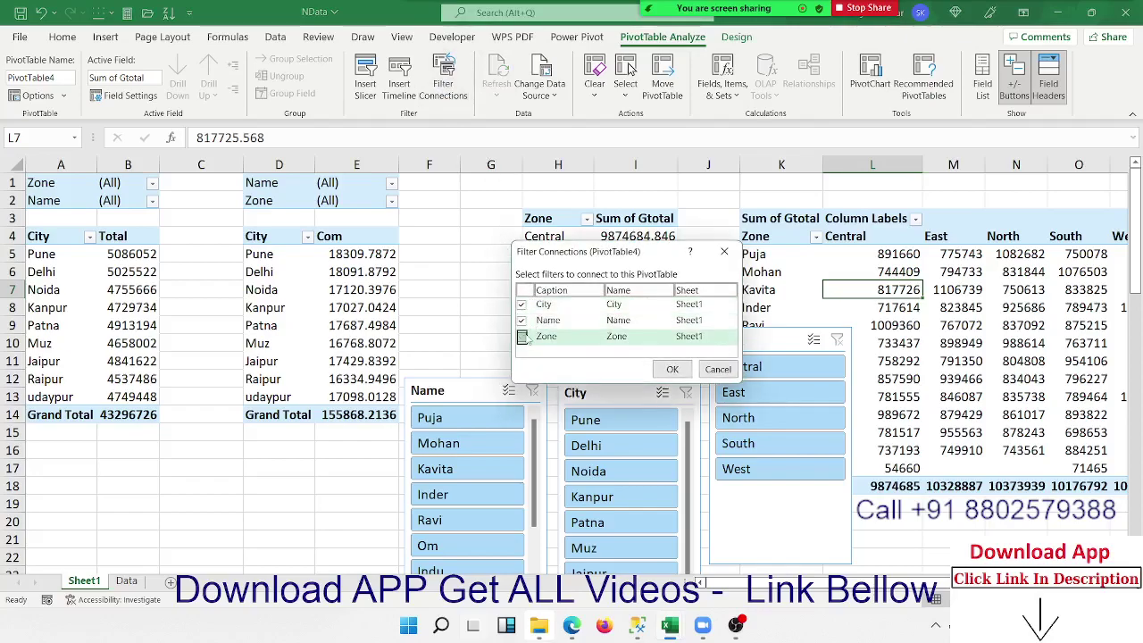
left_click(673, 368)
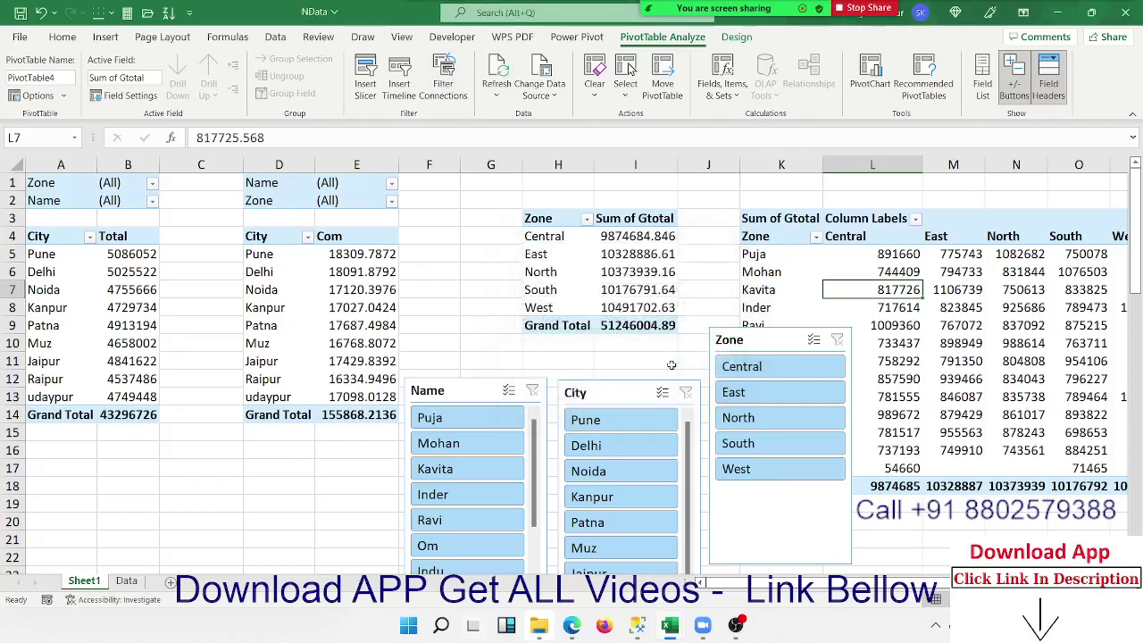
left_click(552, 357)
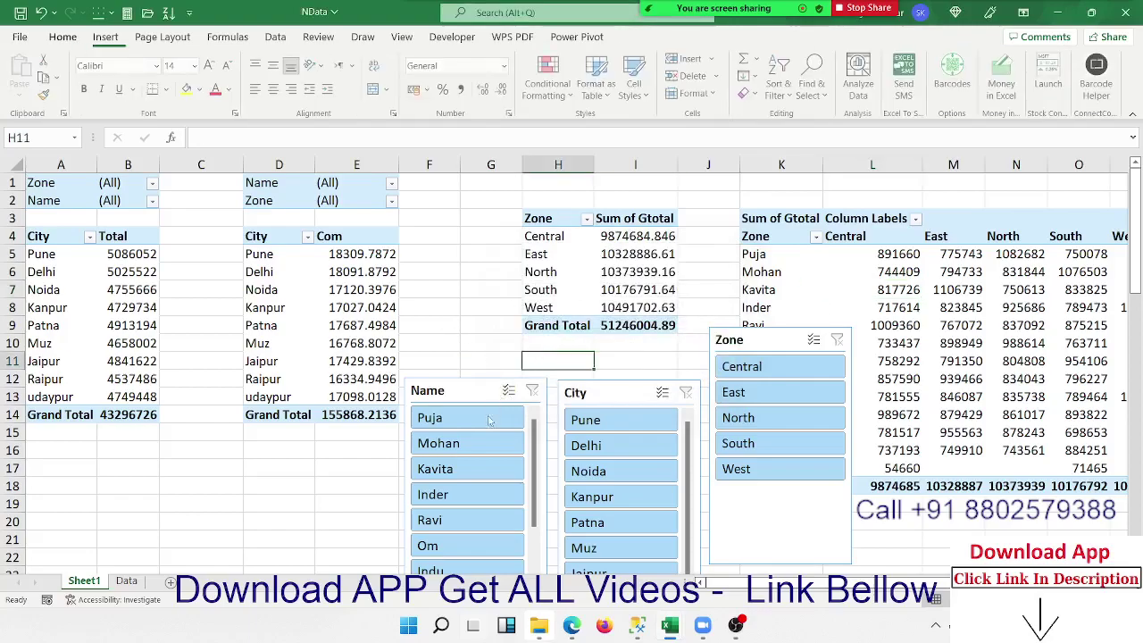
left_click(470, 423)
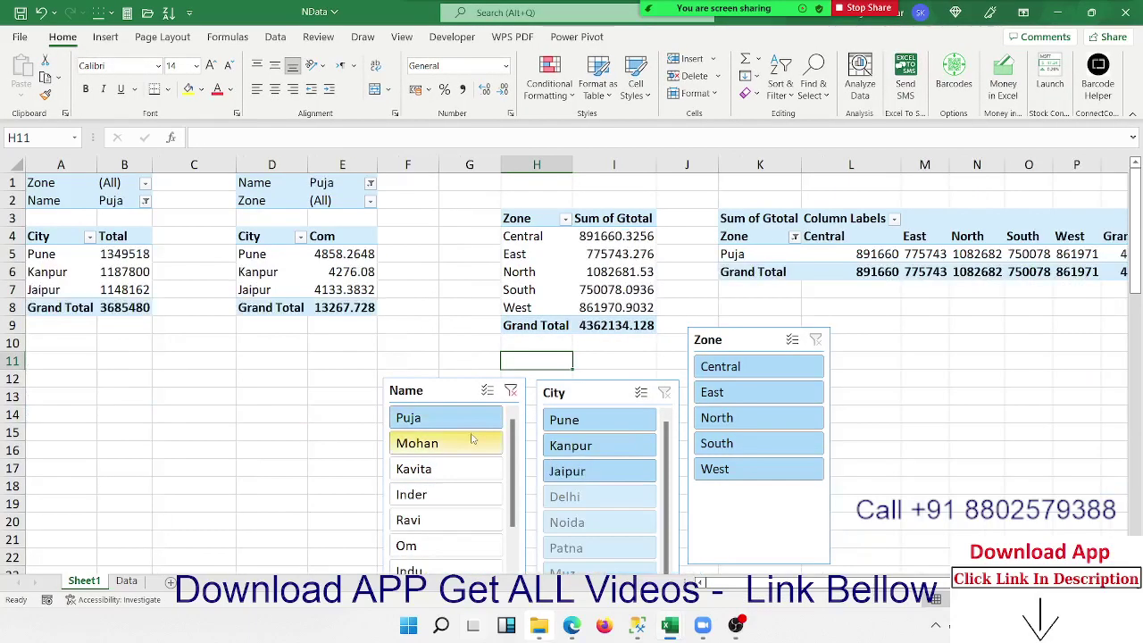
left_click(574, 445)
left_click(759, 425)
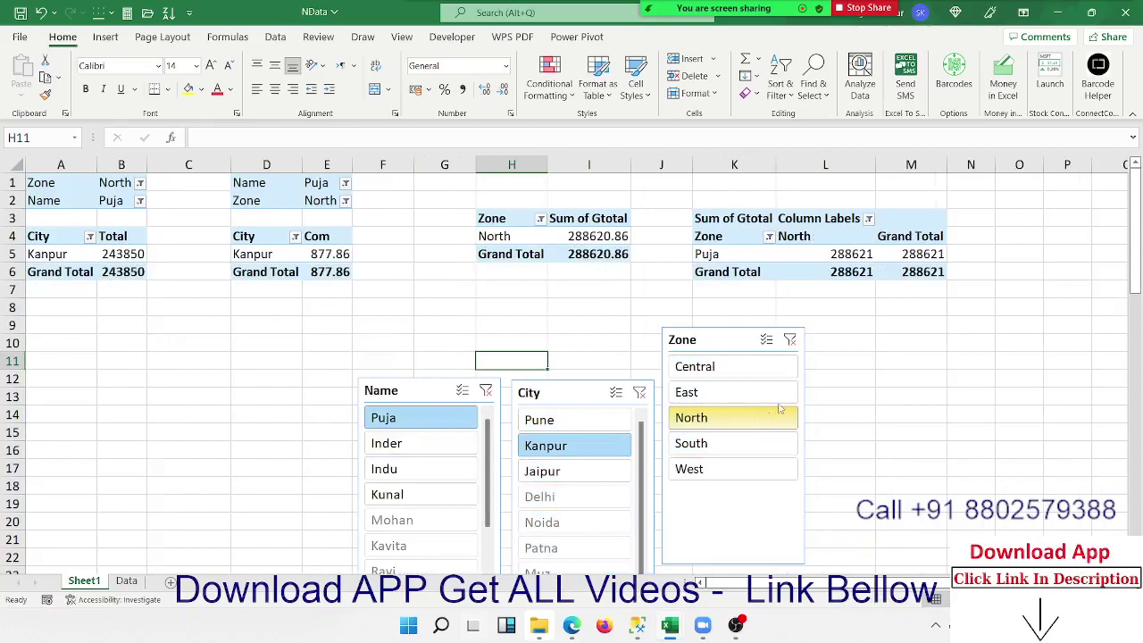
left_click(798, 343)
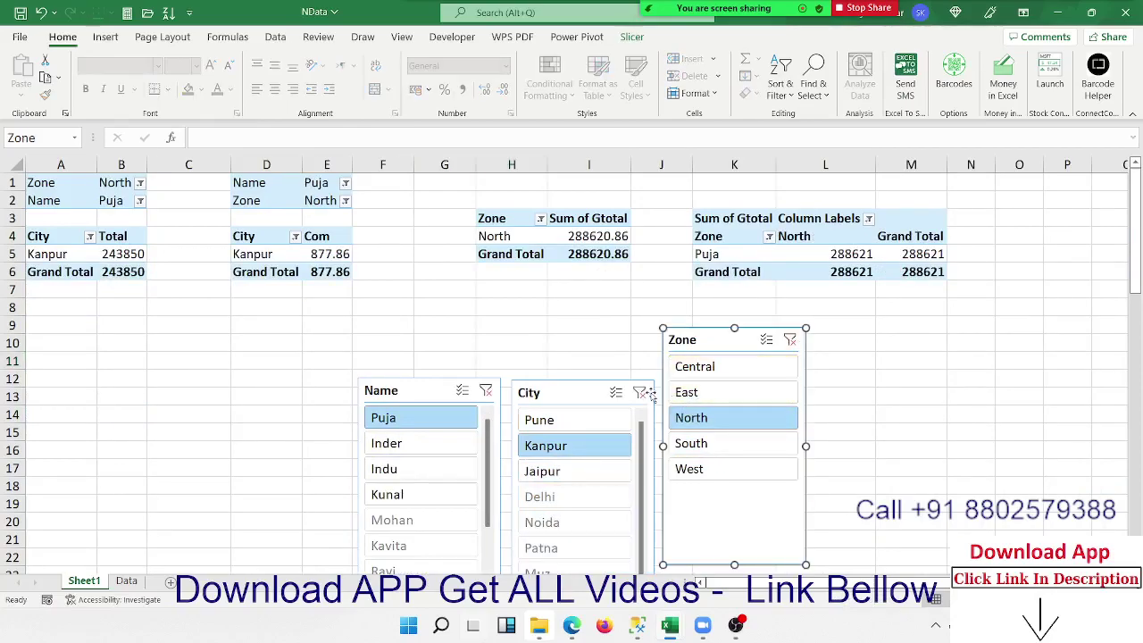
left_click(790, 340)
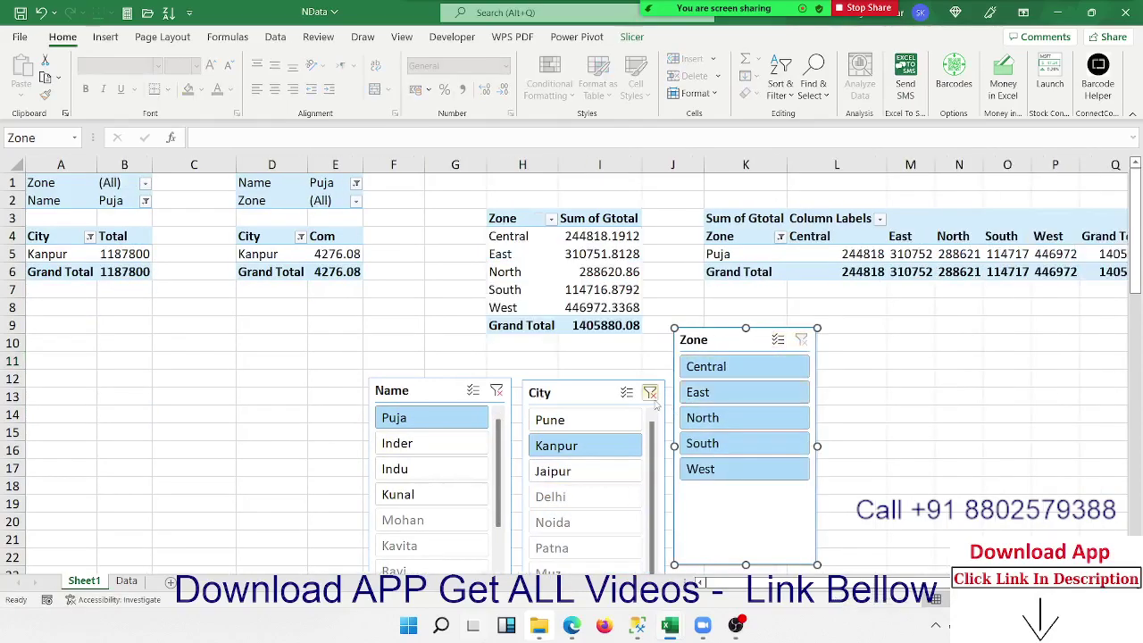
left_click(651, 393)
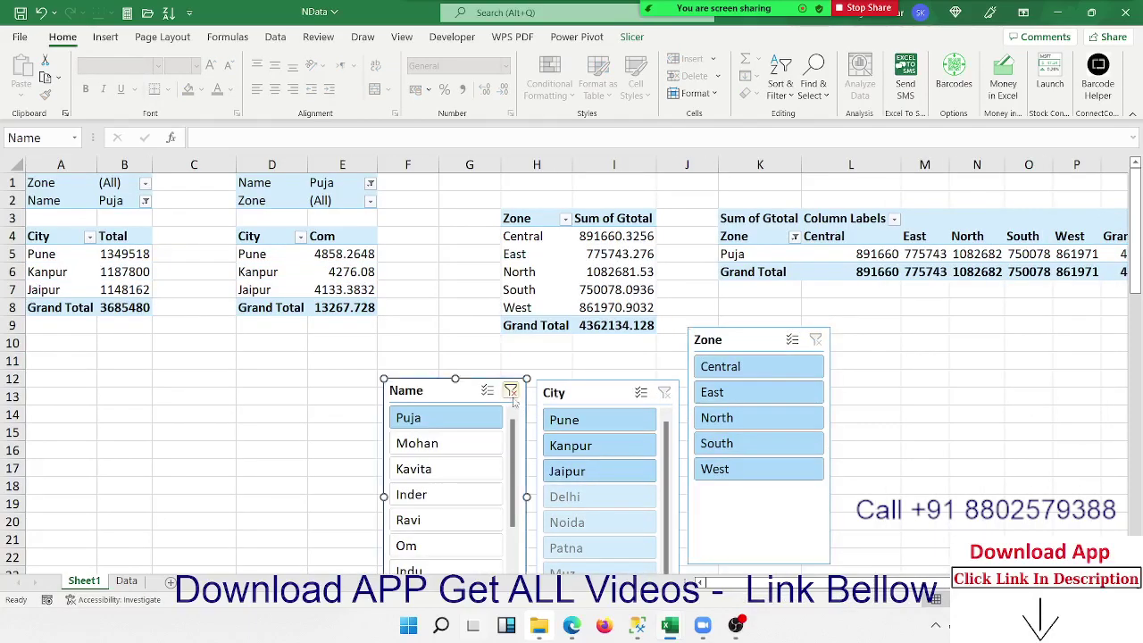
left_click(511, 392)
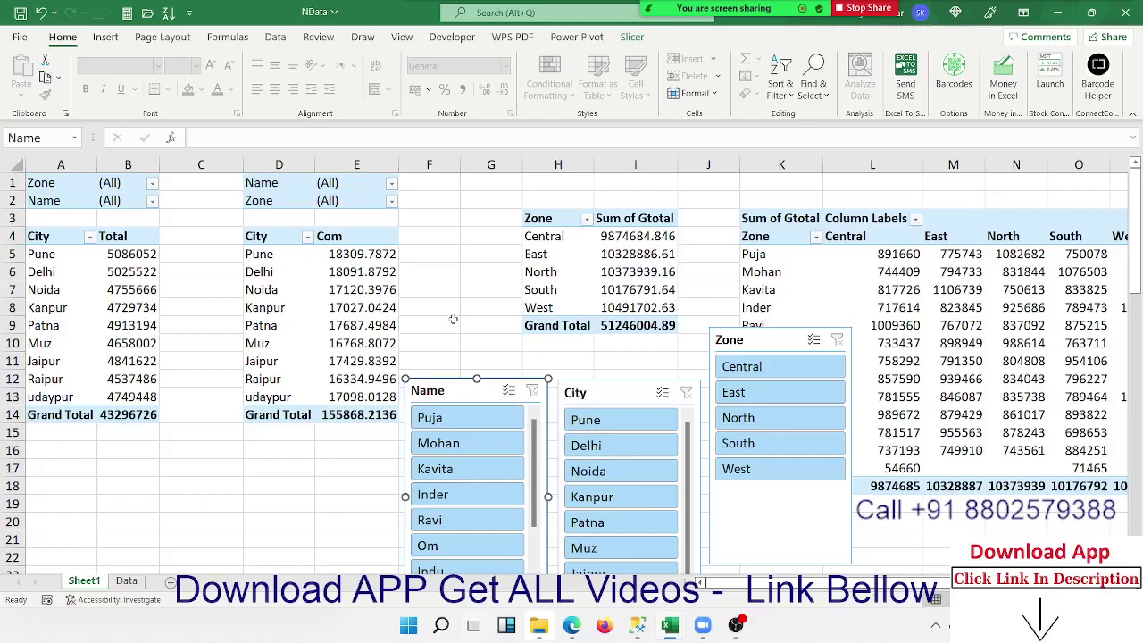
- Add a new blank worksheet and rename its tab to Dashboard
left_click(145, 354)
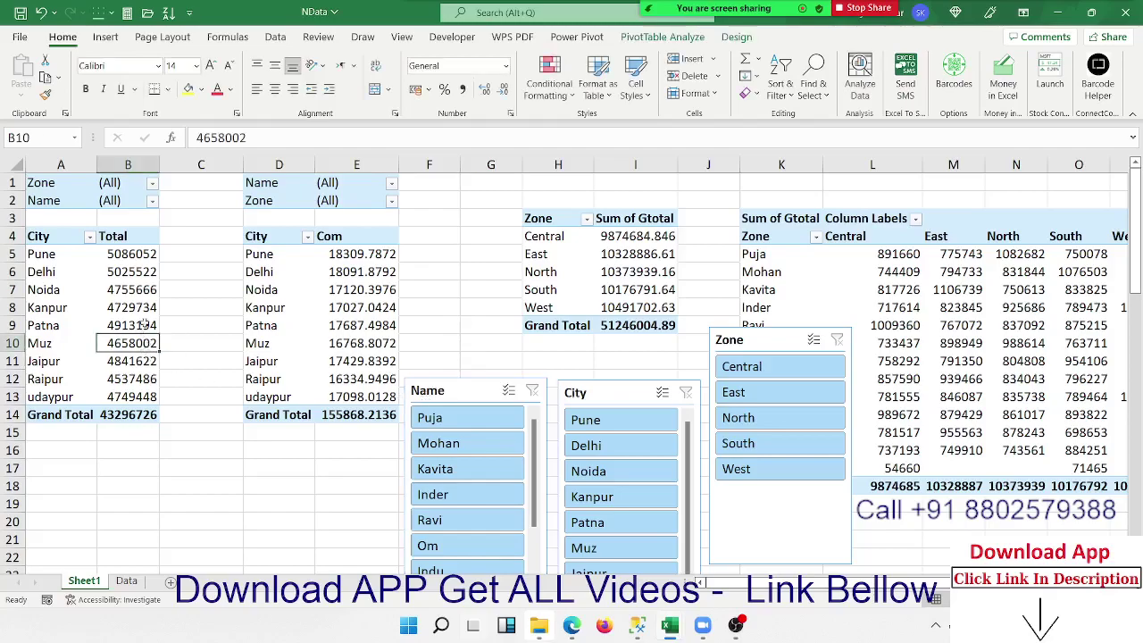
left_click(168, 582)
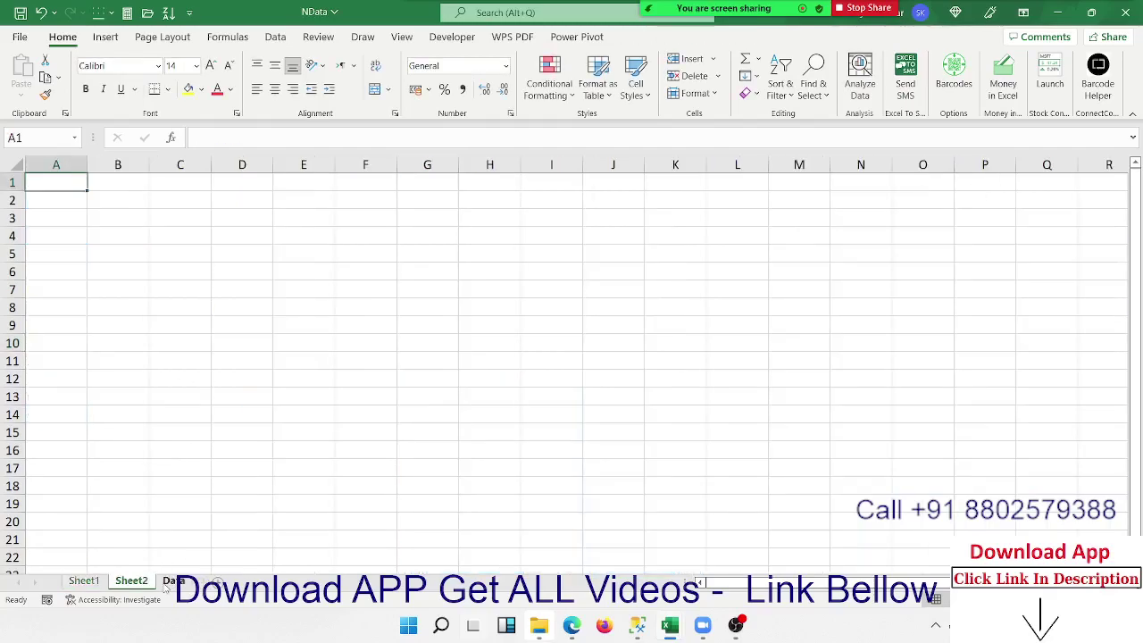
double_click(145, 582)
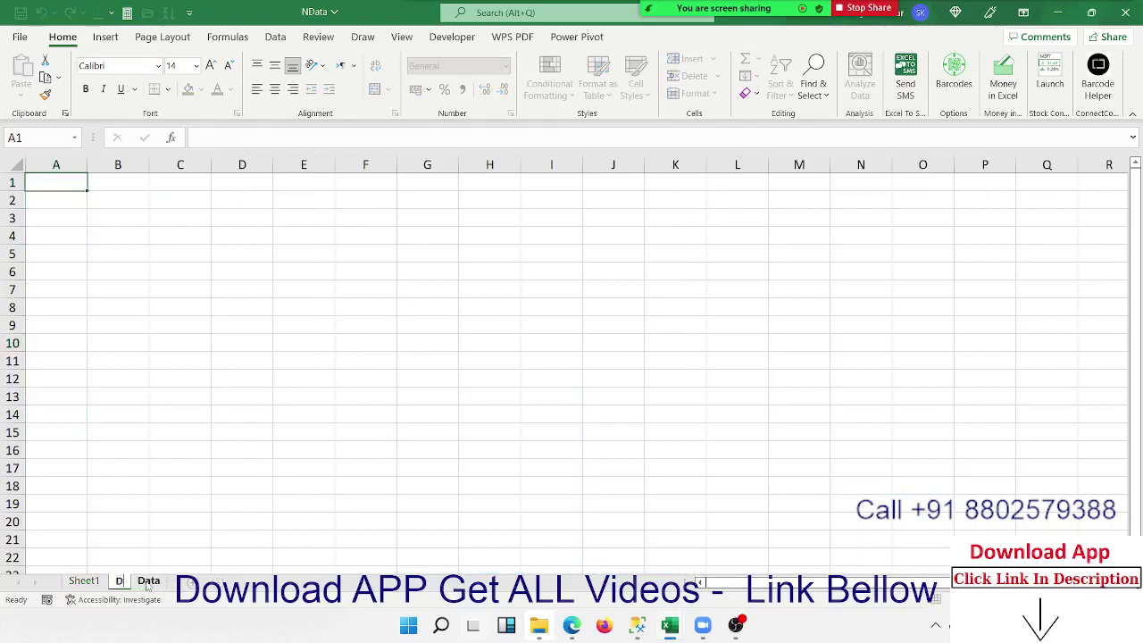
type("Dh")
type("hboard")
key("Return")
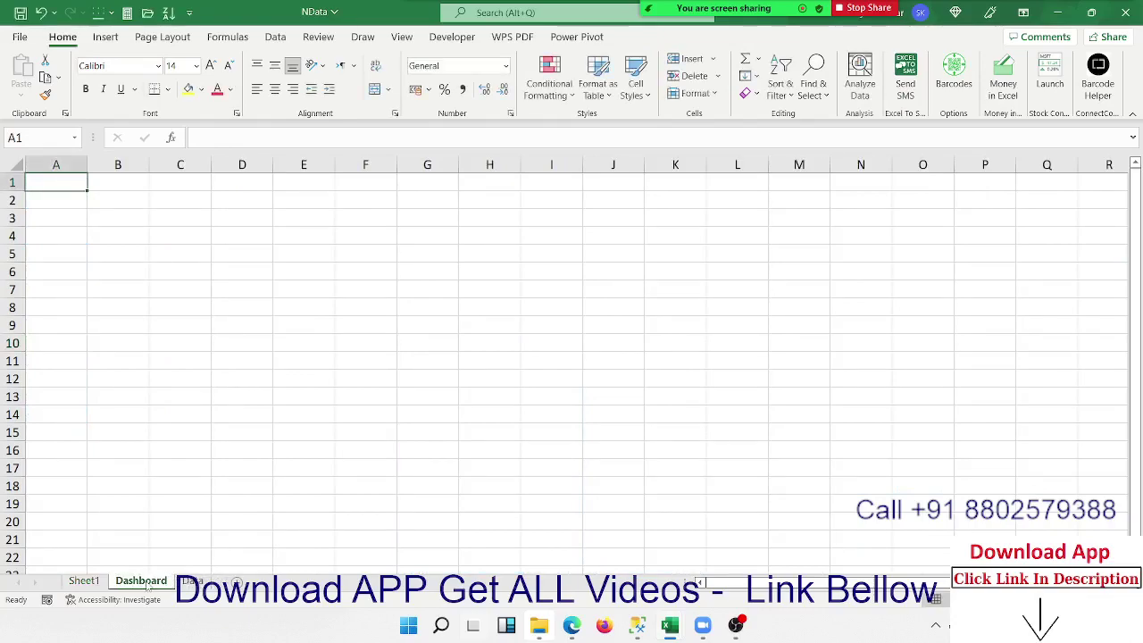
- Insert a clustered column chart of Total by City from the Sheet1 pivot table
left_click(82, 580)
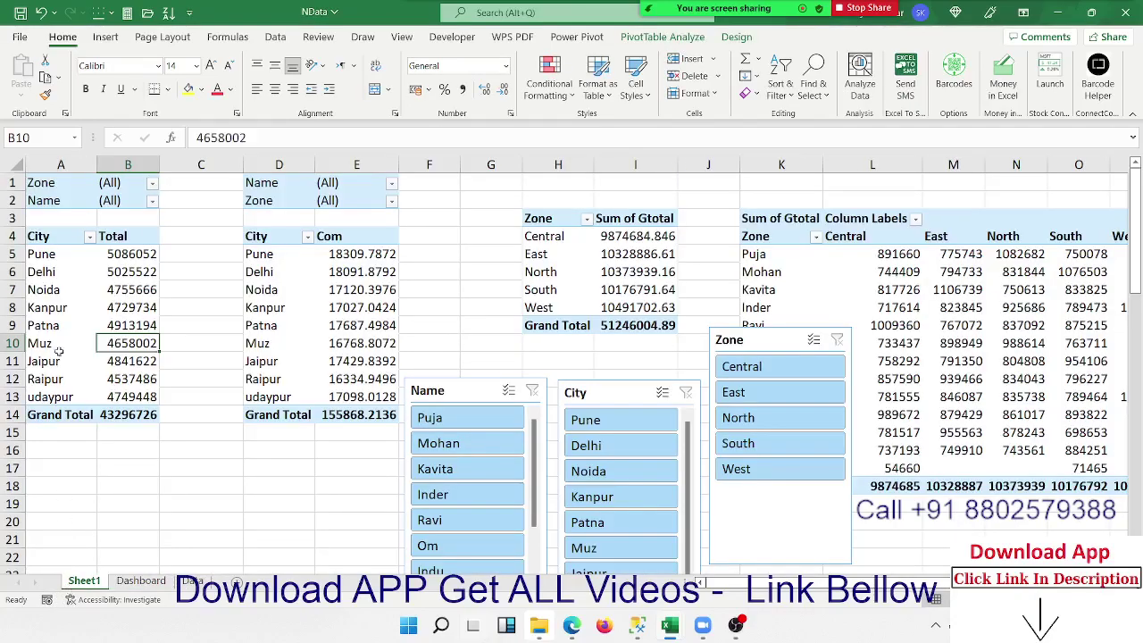
left_click(53, 307)
left_click(105, 37)
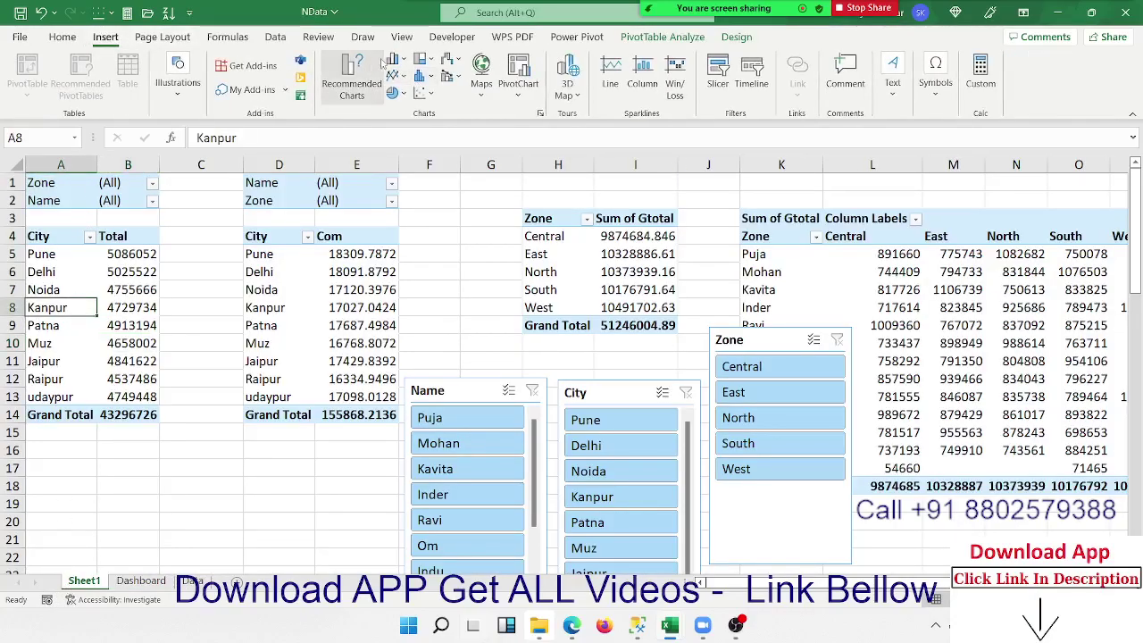
left_click(396, 59)
left_click(393, 109)
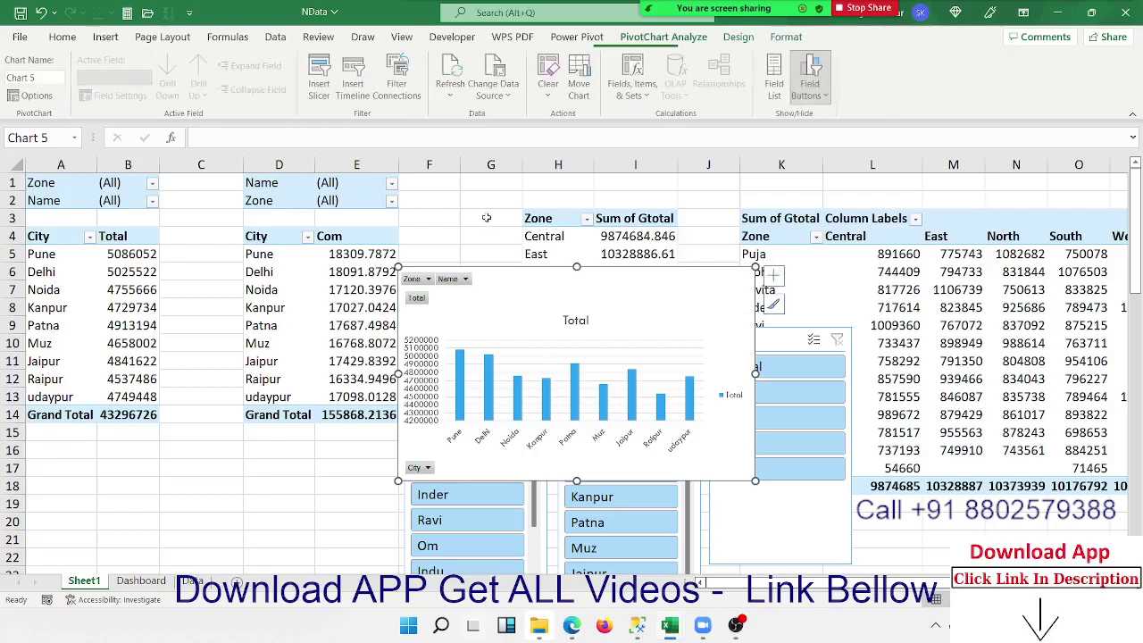
- Move the column chart onto Dashboard, enlarge it, and apply a dark outlined-bar style
key("Delete")
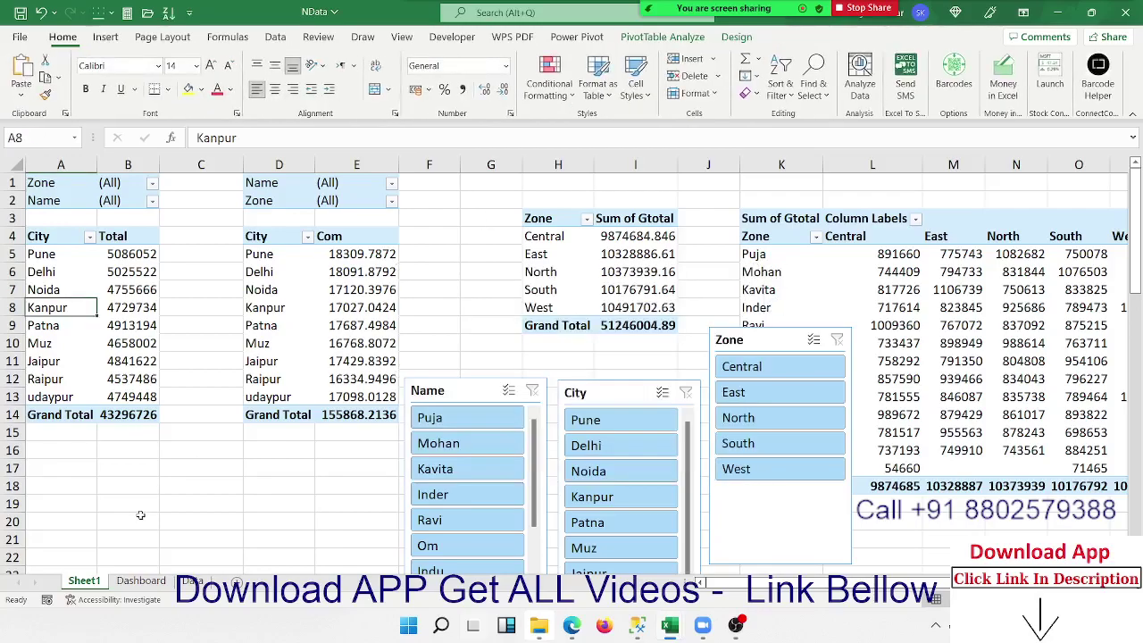
left_click(125, 580)
key("ctrl+v")
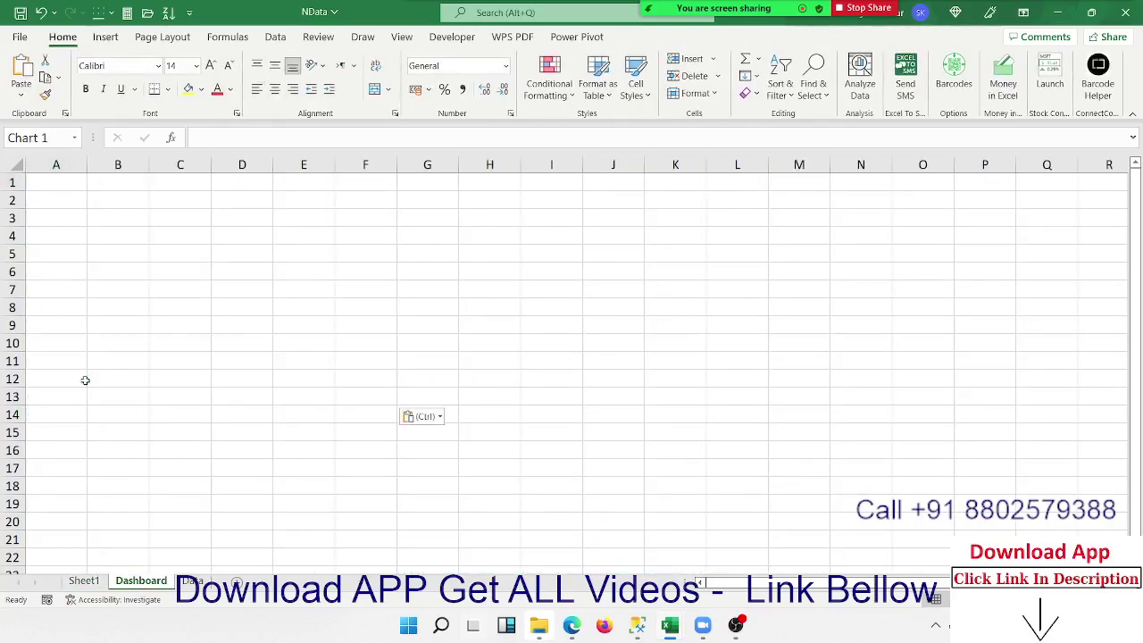
left_click_drag(382, 388, 470, 393)
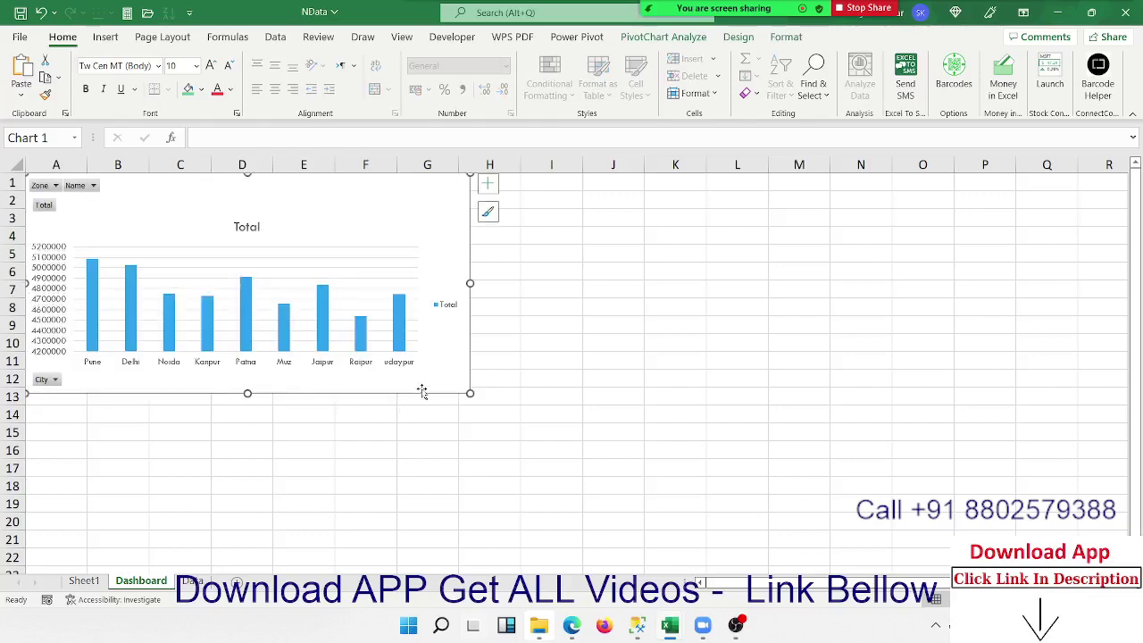
left_click(728, 41)
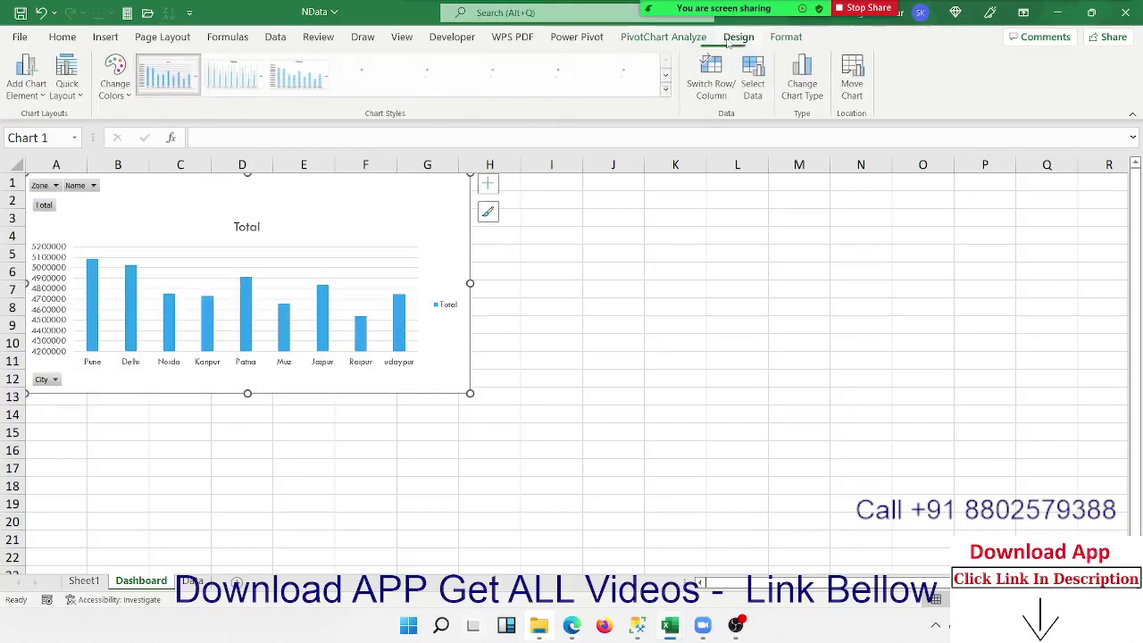
left_click(665, 88)
left_click(431, 117)
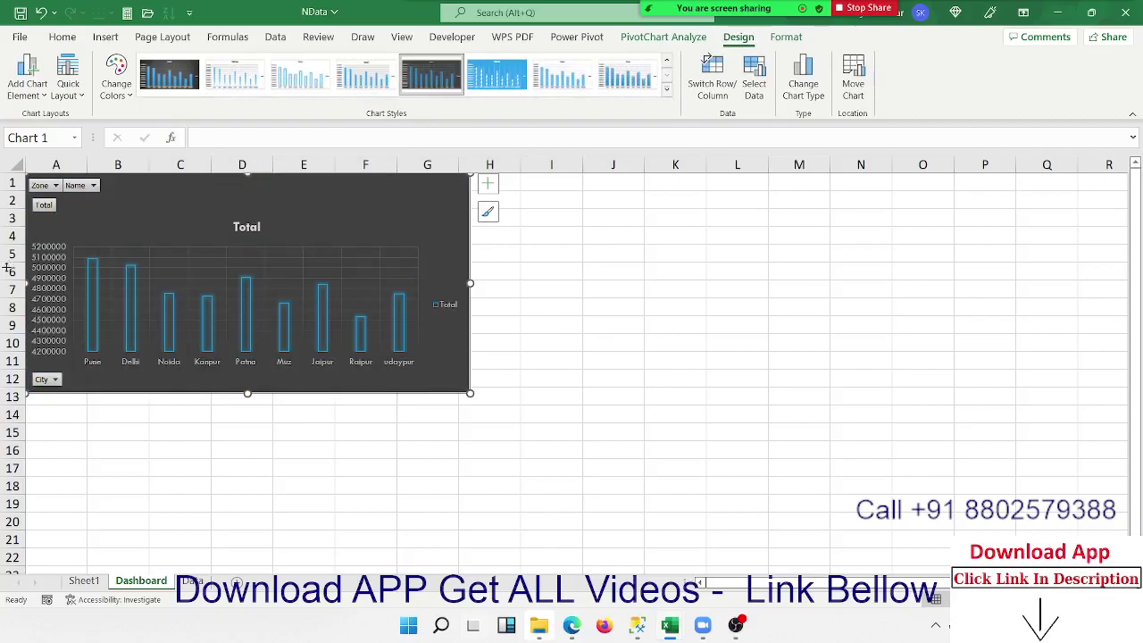
- Hide all field buttons on the column chart, then return to Sheet1
left_click(44, 277)
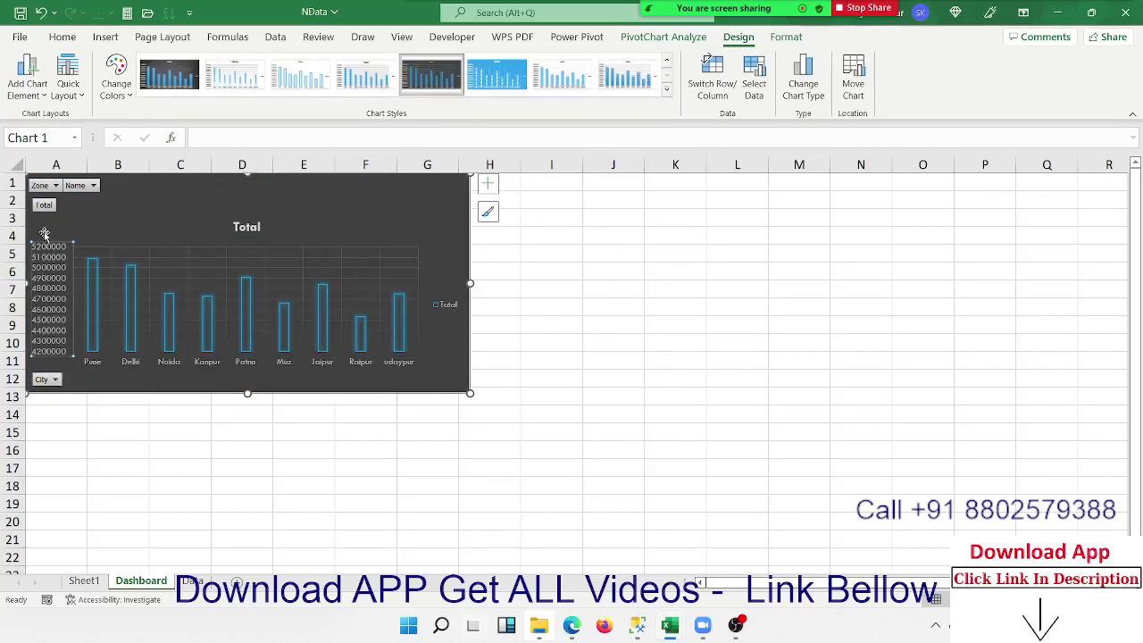
right_click(65, 192)
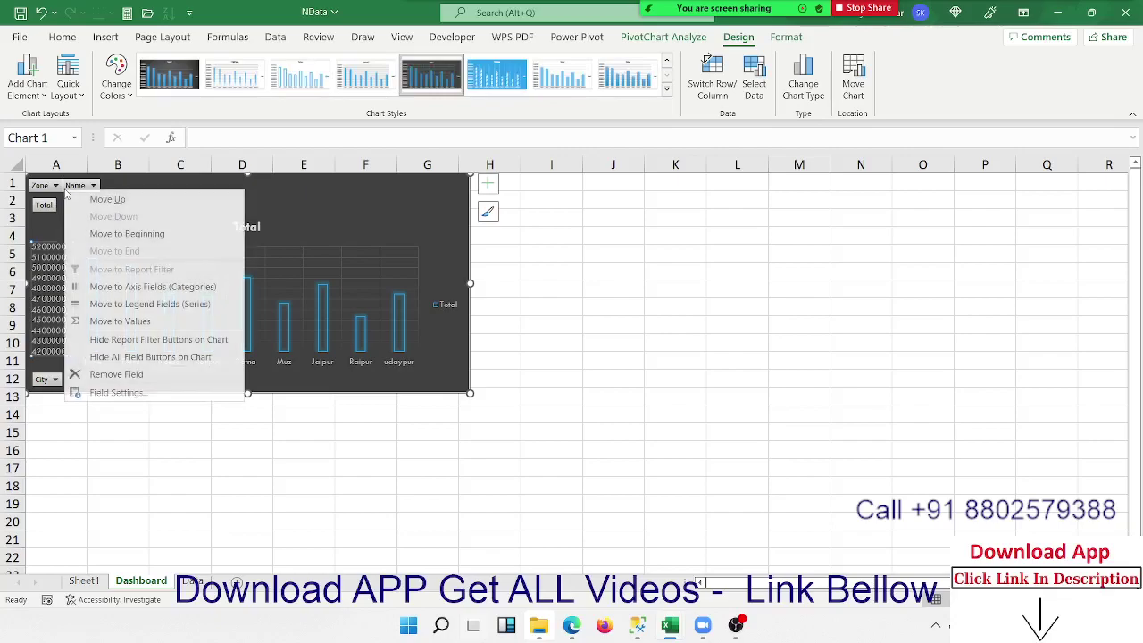
left_click(112, 359)
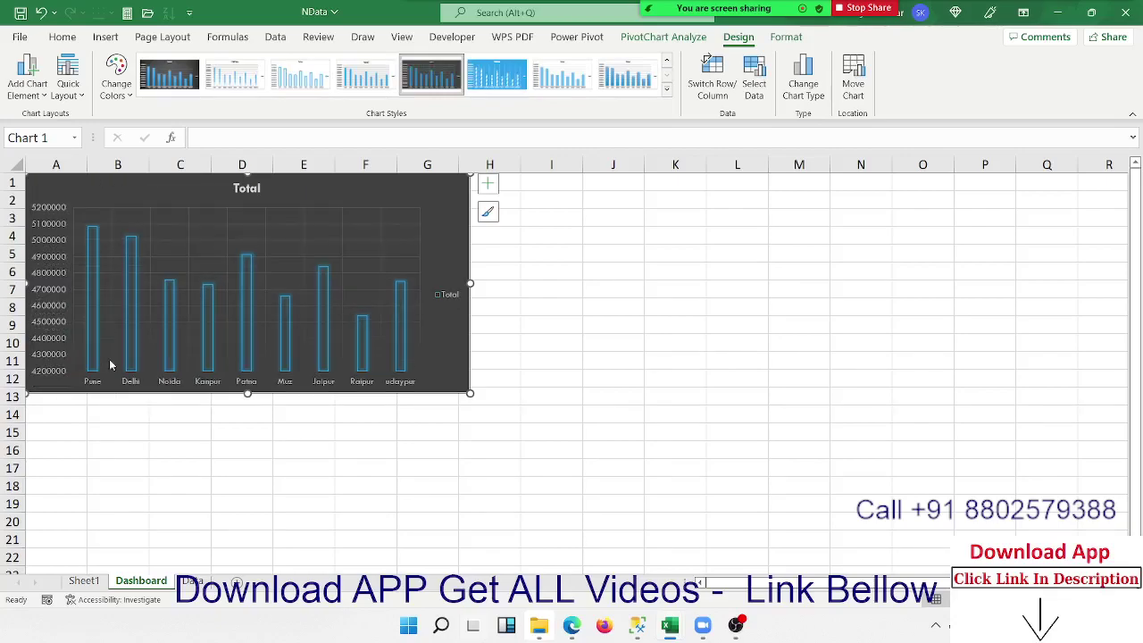
left_click(546, 376)
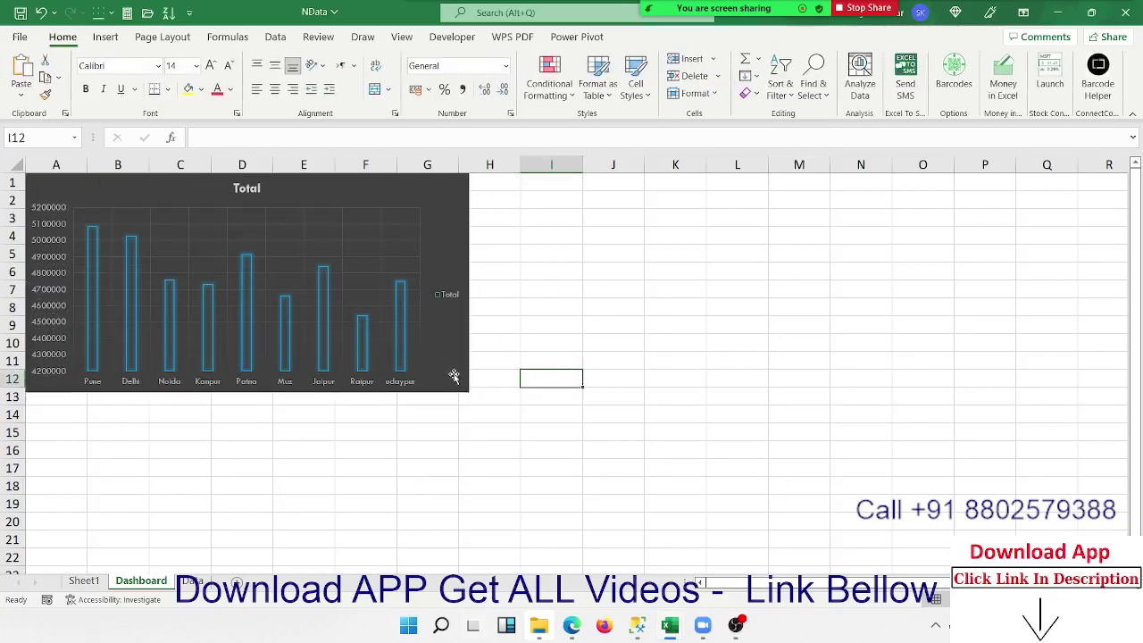
left_click(463, 383)
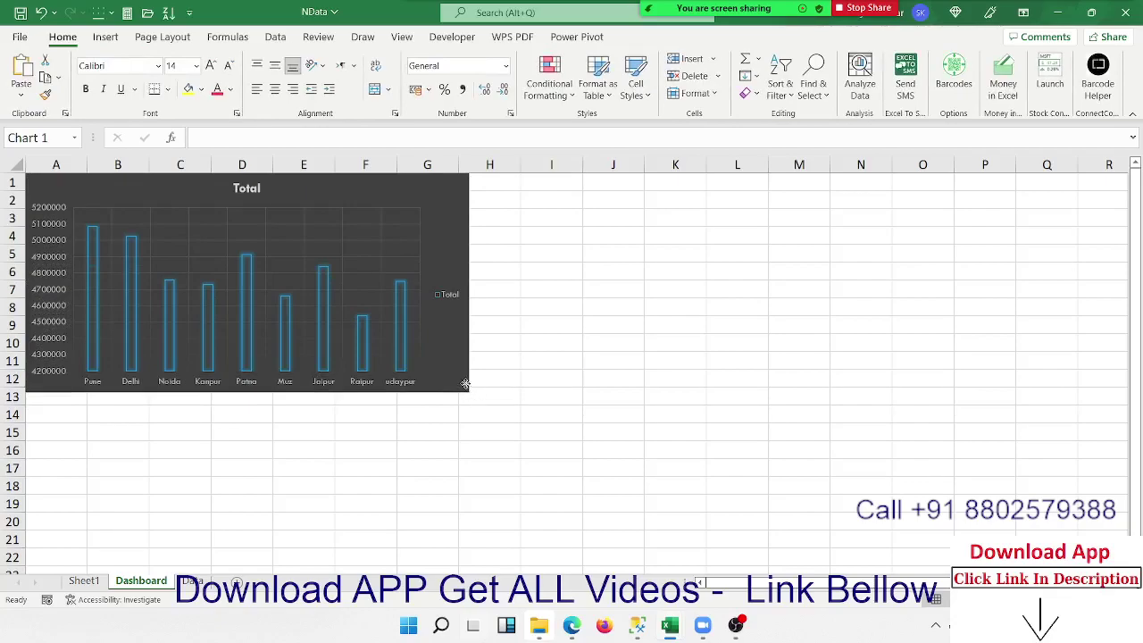
left_click(560, 328)
left_click(75, 582)
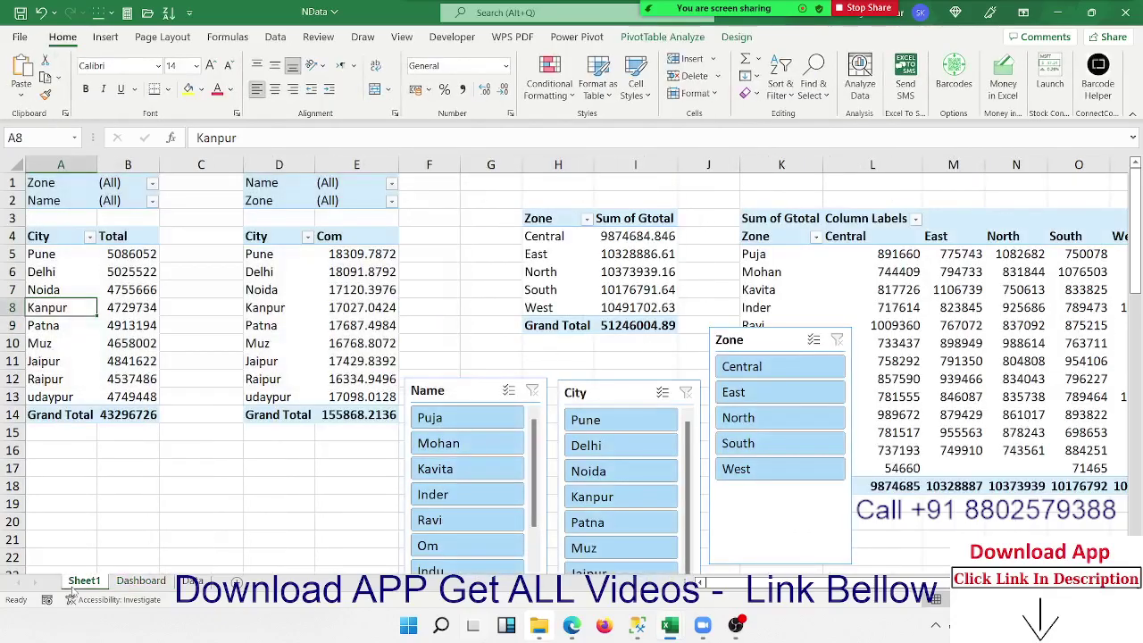
- Insert a line chart with markers from the Com-by-city pivot table
left_click(263, 295)
left_click(319, 305)
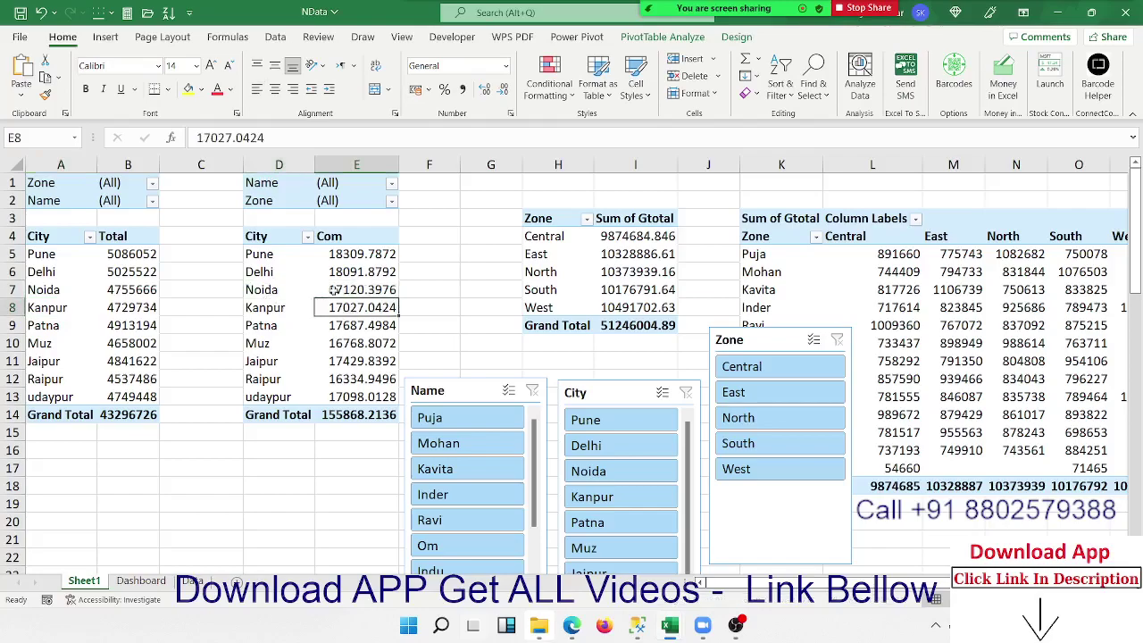
left_click(105, 36)
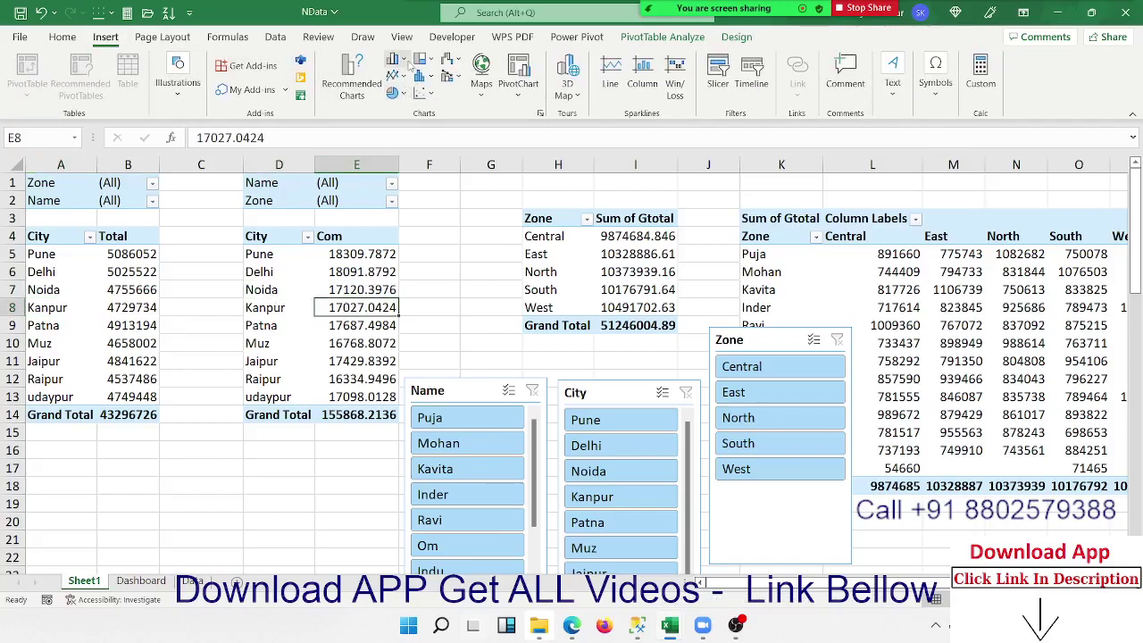
left_click(406, 62)
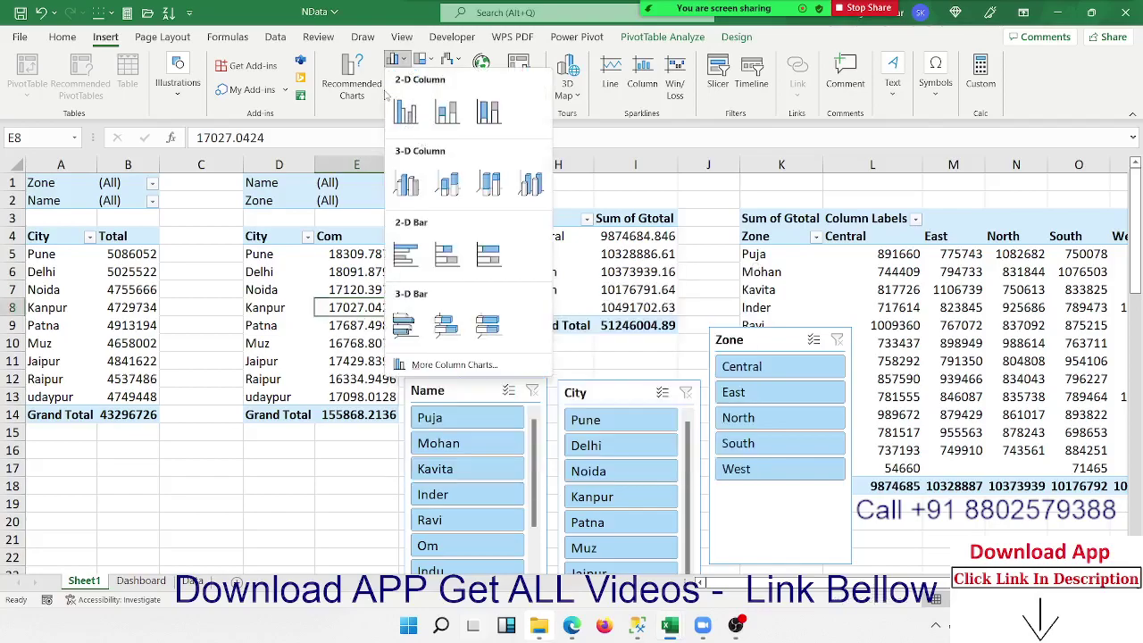
key("Escape")
left_click(396, 75)
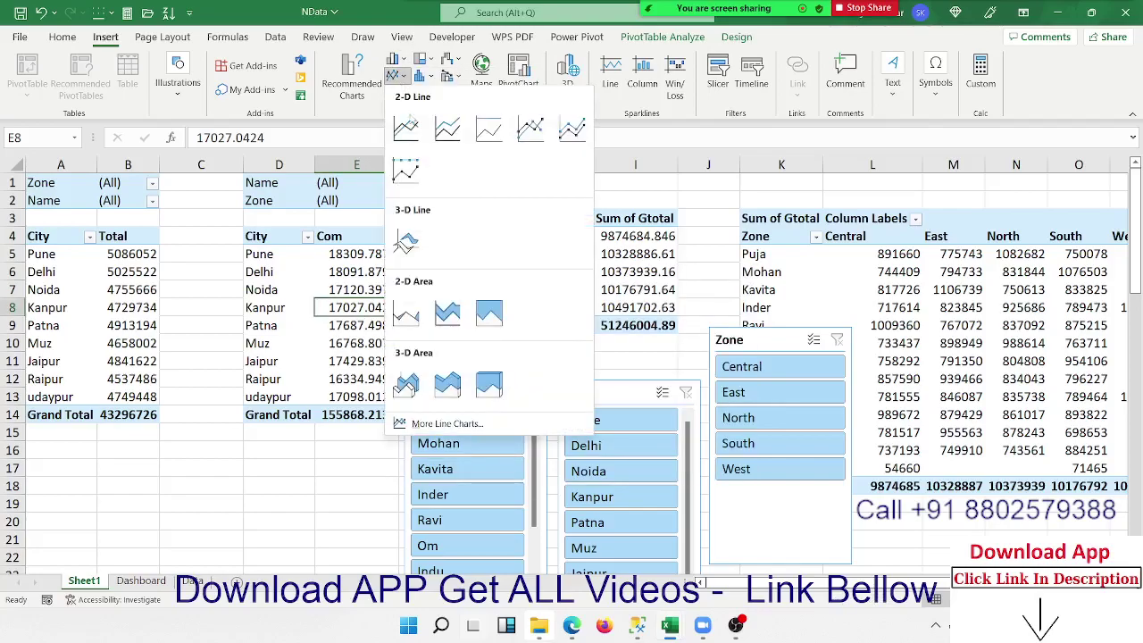
left_click(532, 132)
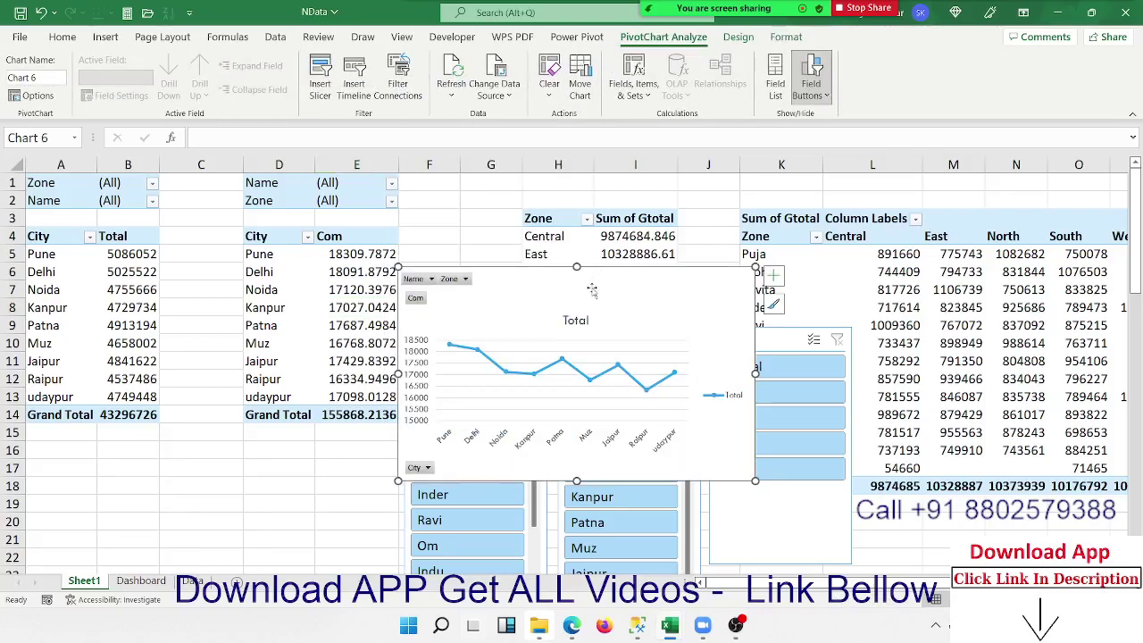
- Move the line chart to the Dashboard sheet at cell I1
left_click(358, 307)
key("ctrl+z")
left_click(141, 580)
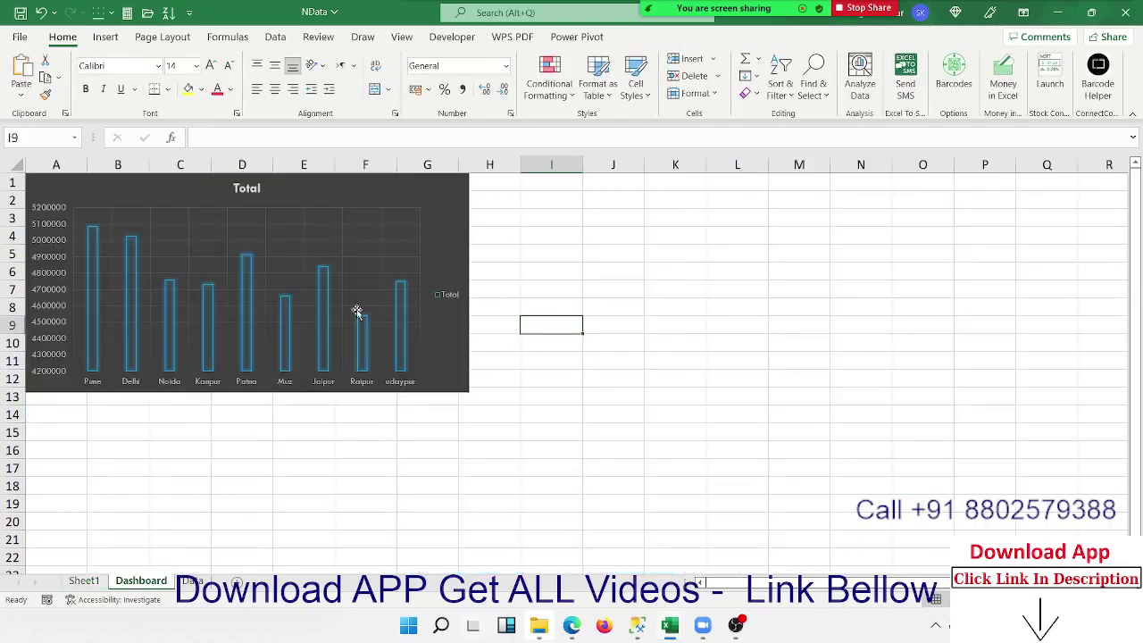
left_click(541, 186)
key("ctrl+v")
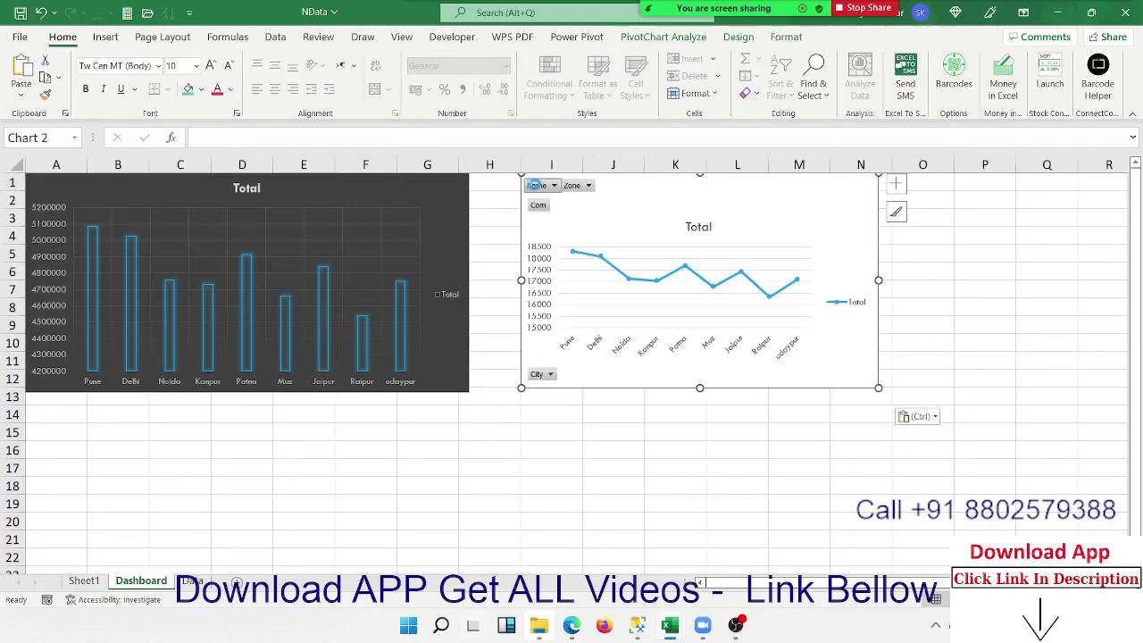
left_click(536, 185)
left_click(535, 185)
- Hide the line chart's field buttons, place it beside the column chart, and apply the dark style
right_click(554, 186)
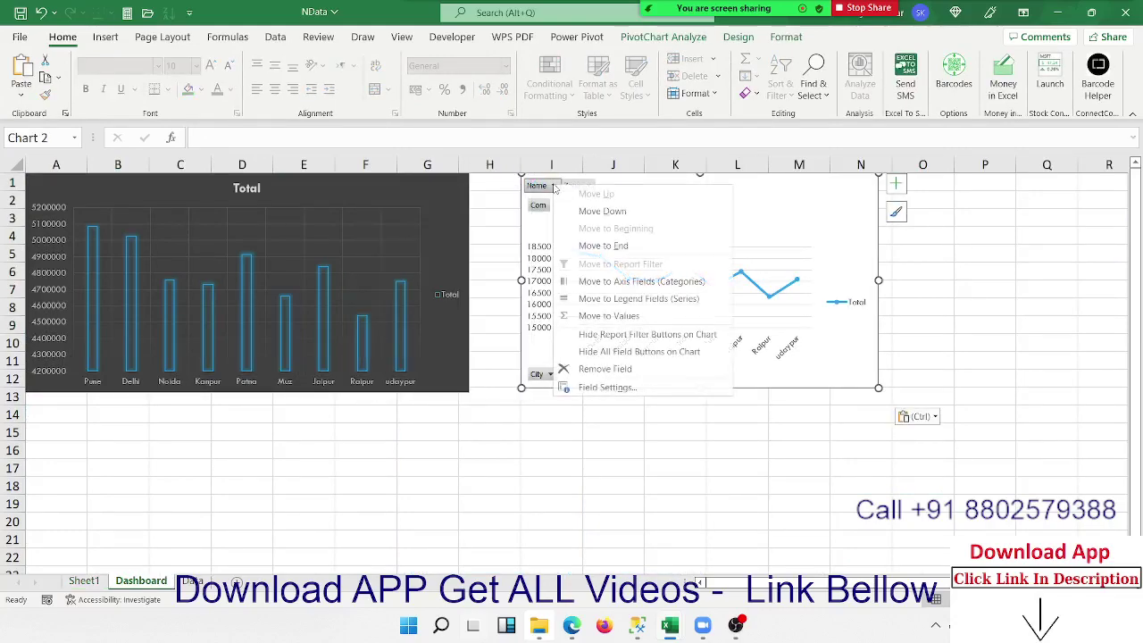
left_click(610, 353)
left_click_drag(634, 191, 586, 195)
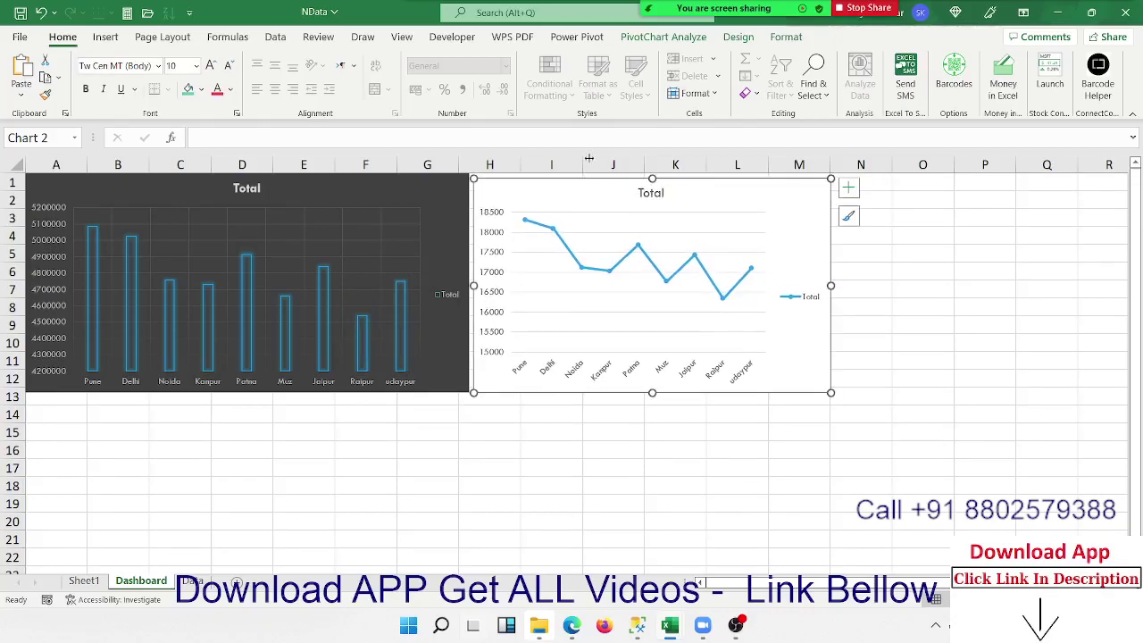
left_click(737, 36)
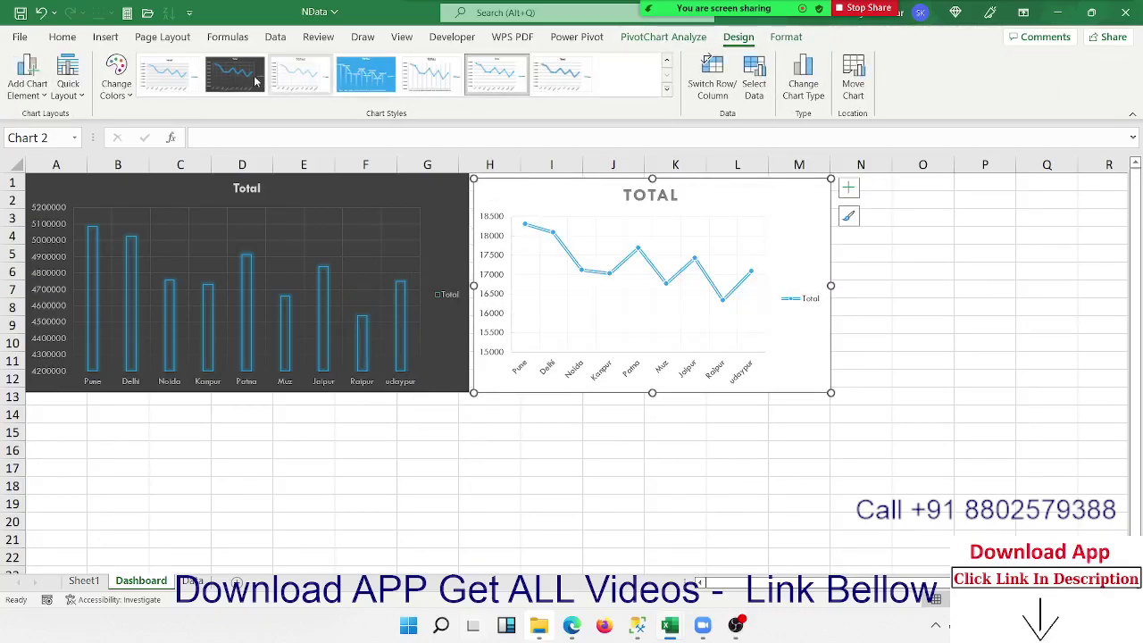
left_click(235, 73)
left_click_drag(831, 393, 846, 393)
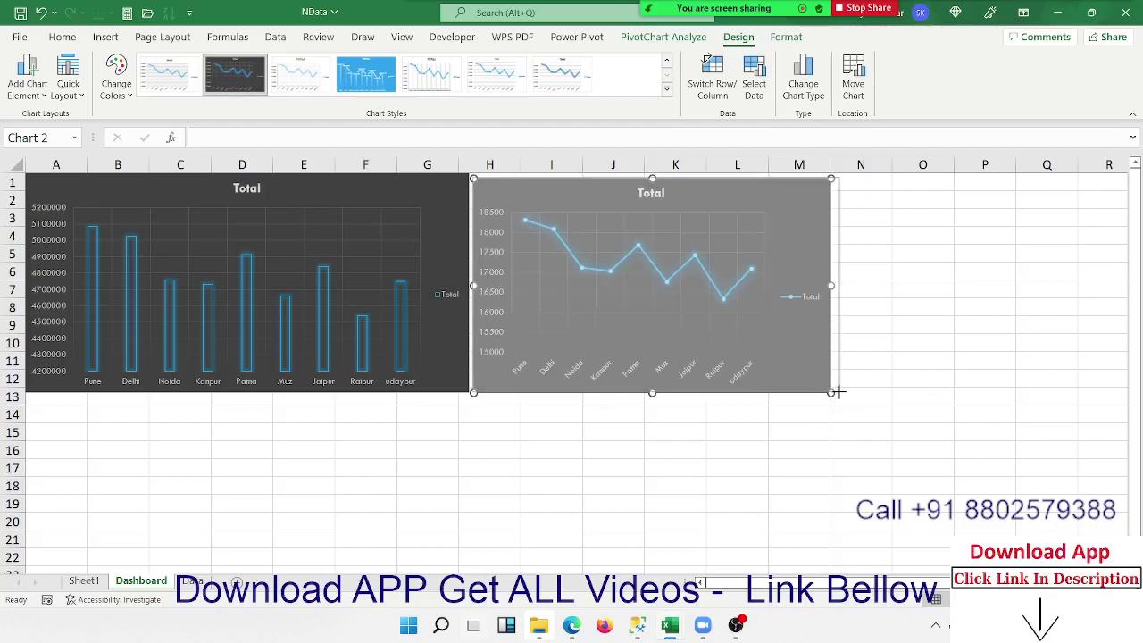
left_click(661, 426)
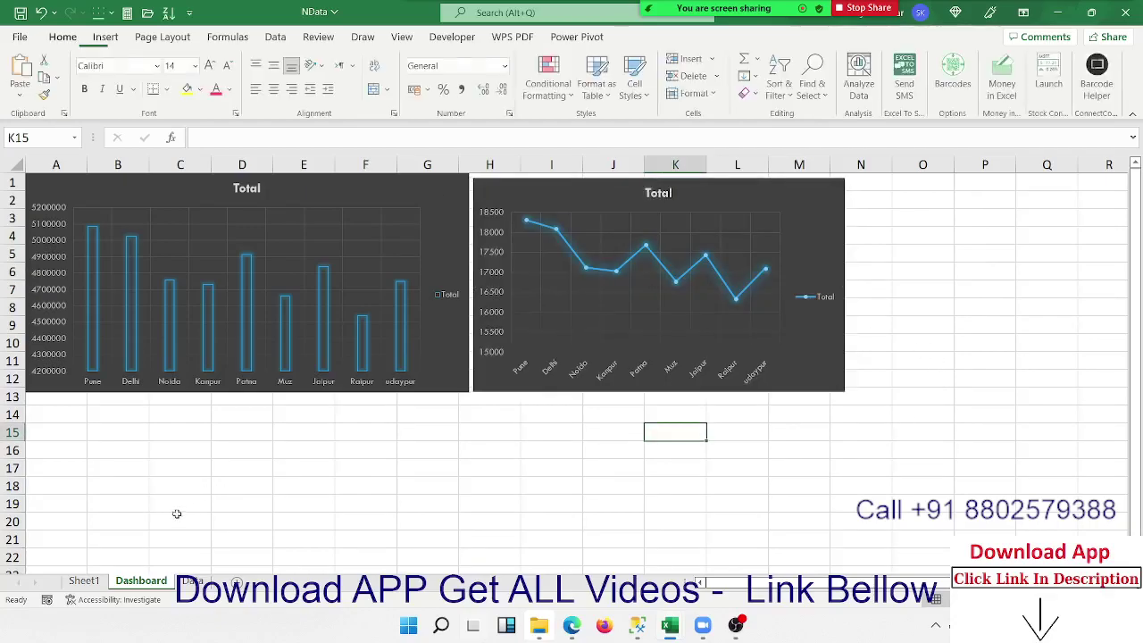
left_click(86, 583)
- Insert a 2-D pie of the Zone totals and move it to Dashboard cell A13
left_click(635, 254)
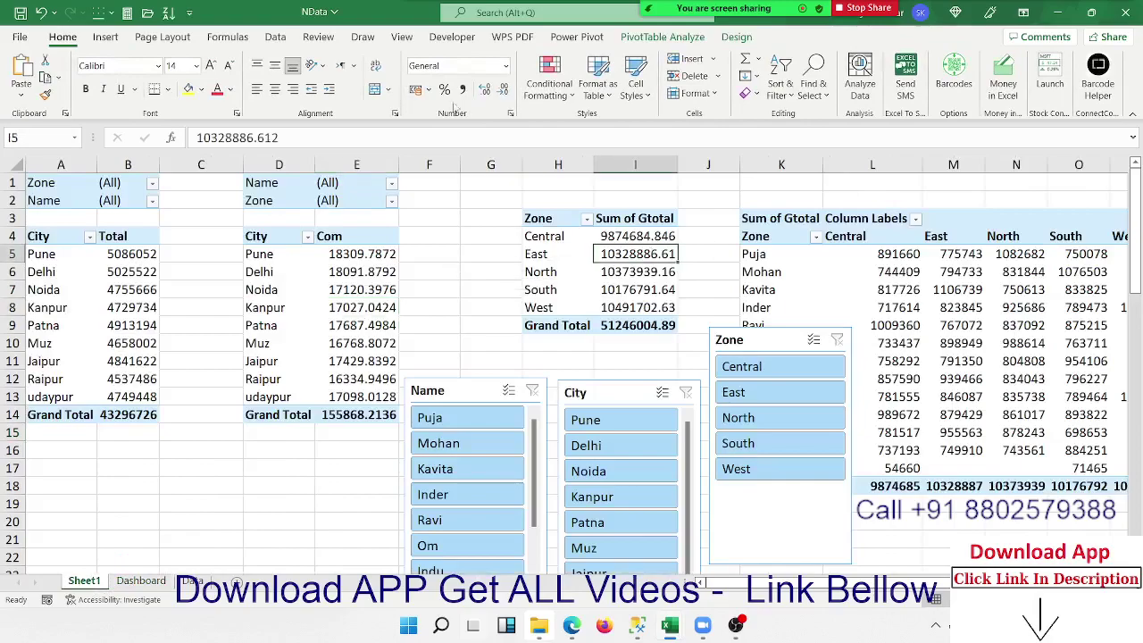
left_click(106, 39)
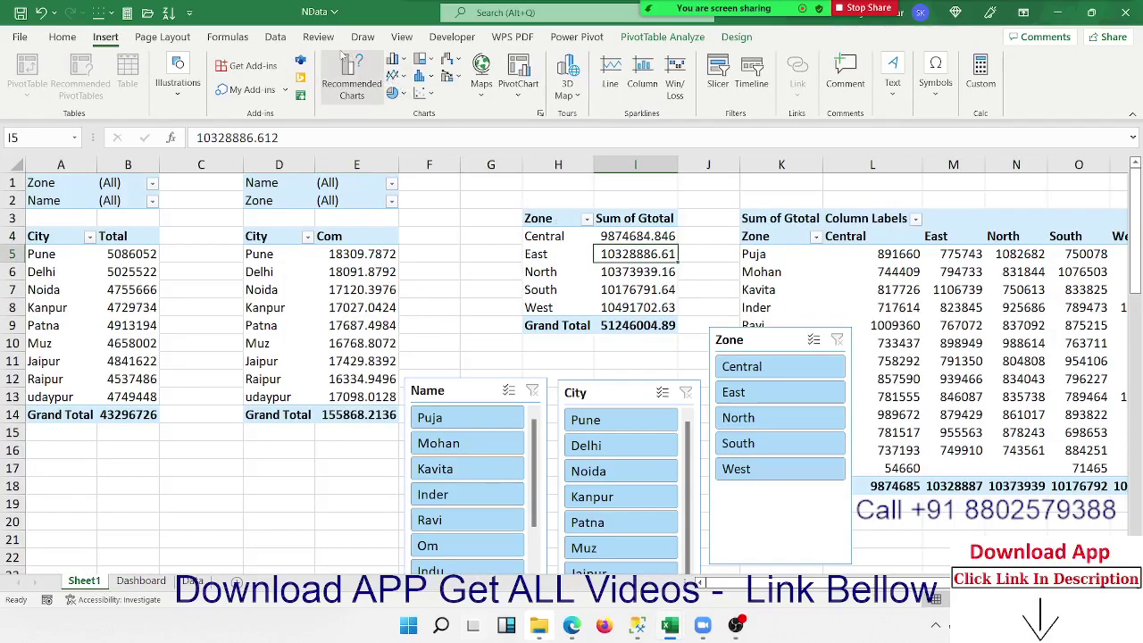
left_click(398, 93)
left_click(406, 148)
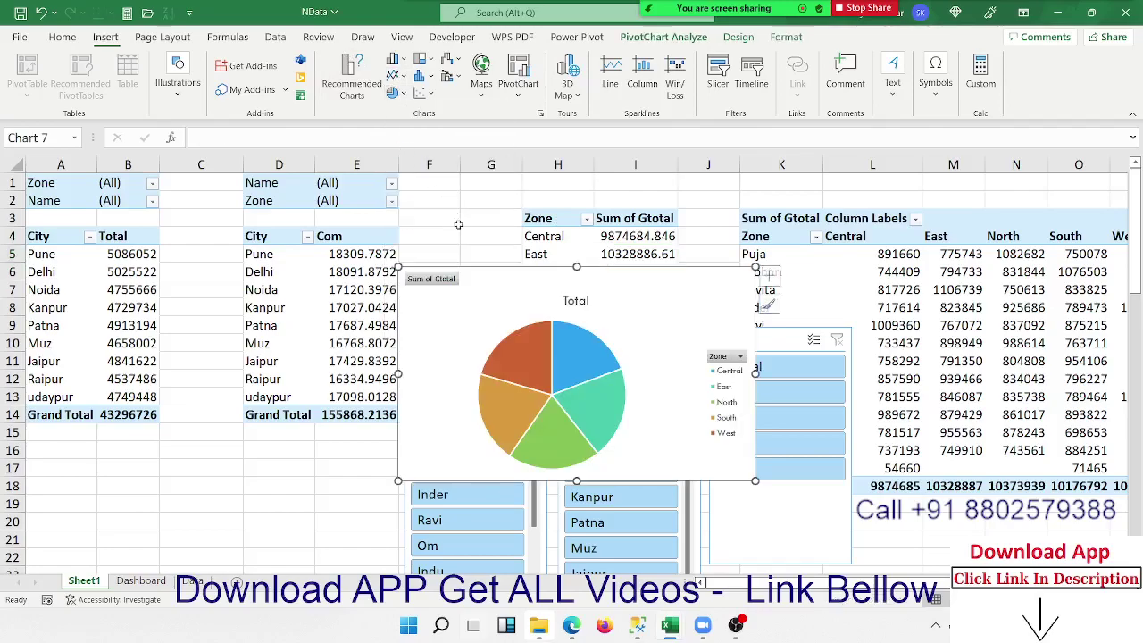
key("ctrl+x")
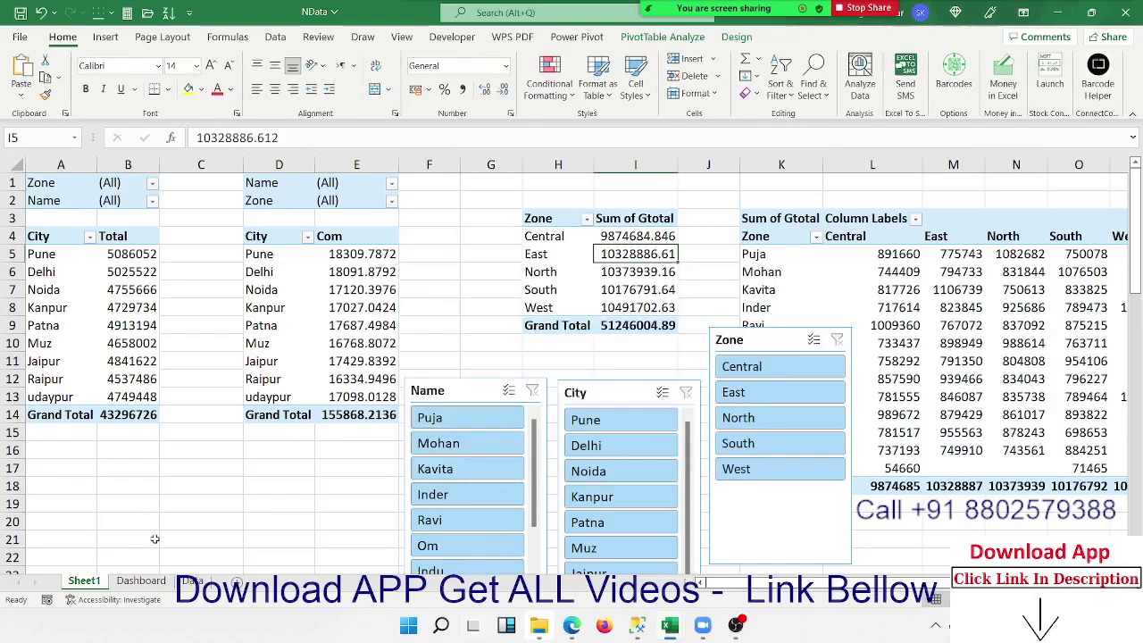
left_click(138, 581)
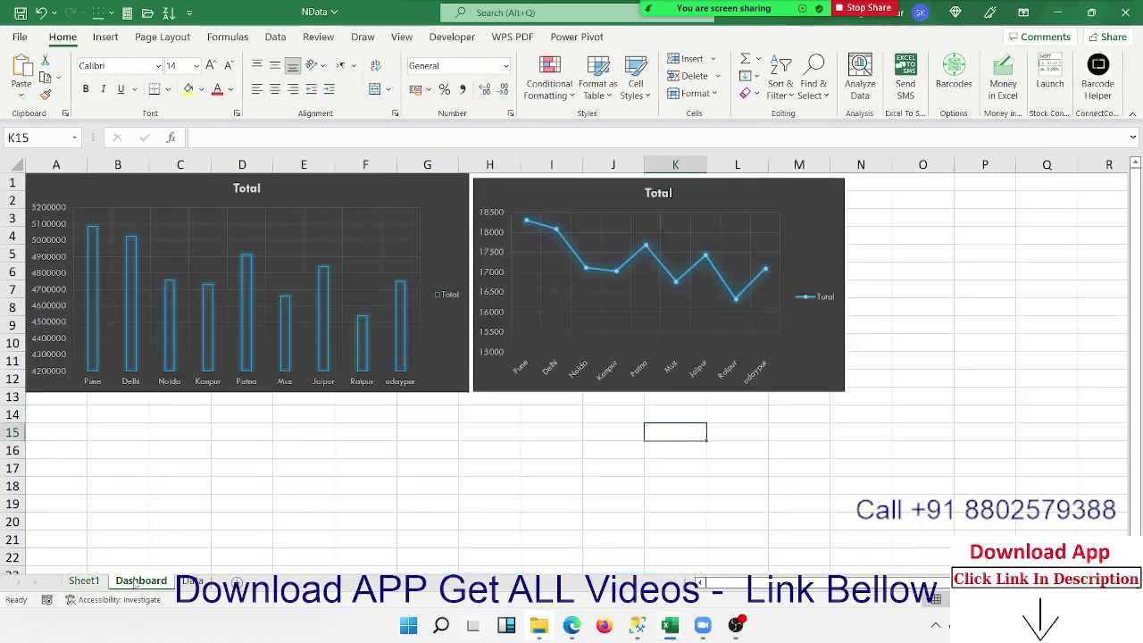
left_click(43, 400)
key("ctrl+v")
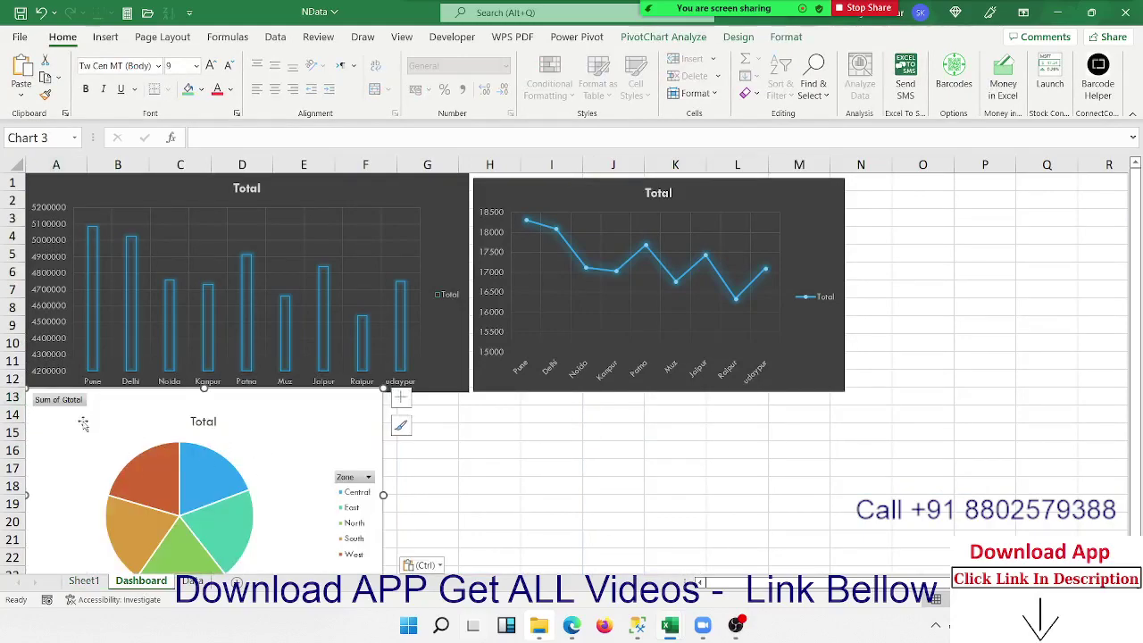
- Hide the pie's field buttons and apply a chart style with percentage labels
right_click(73, 410)
left_click(112, 360)
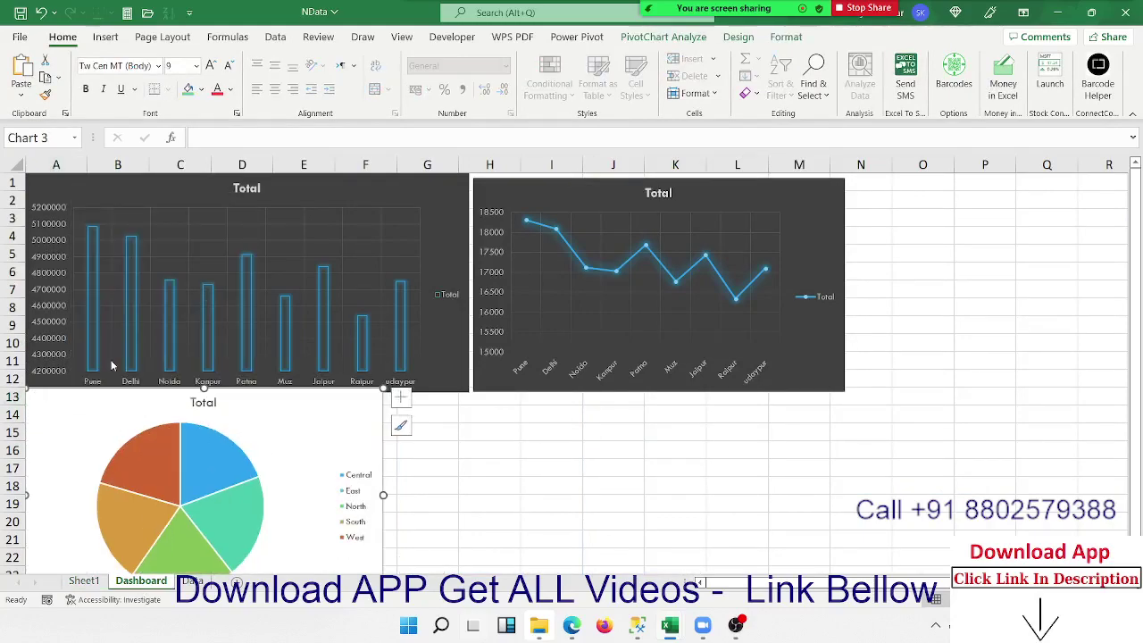
left_click(742, 37)
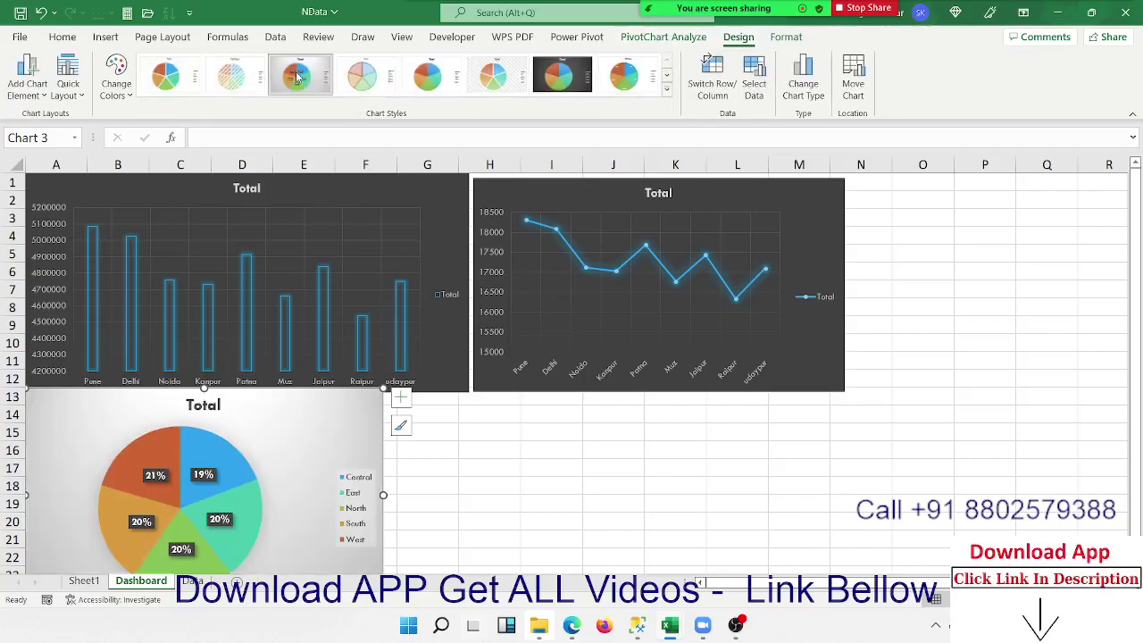
left_click(312, 93)
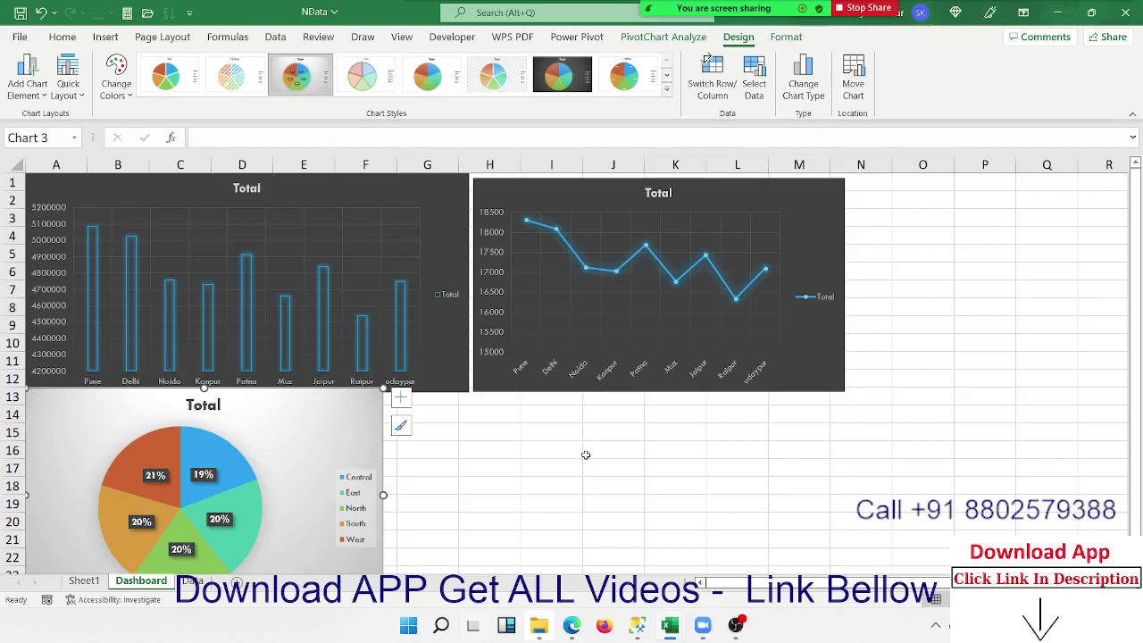
left_click(547, 414)
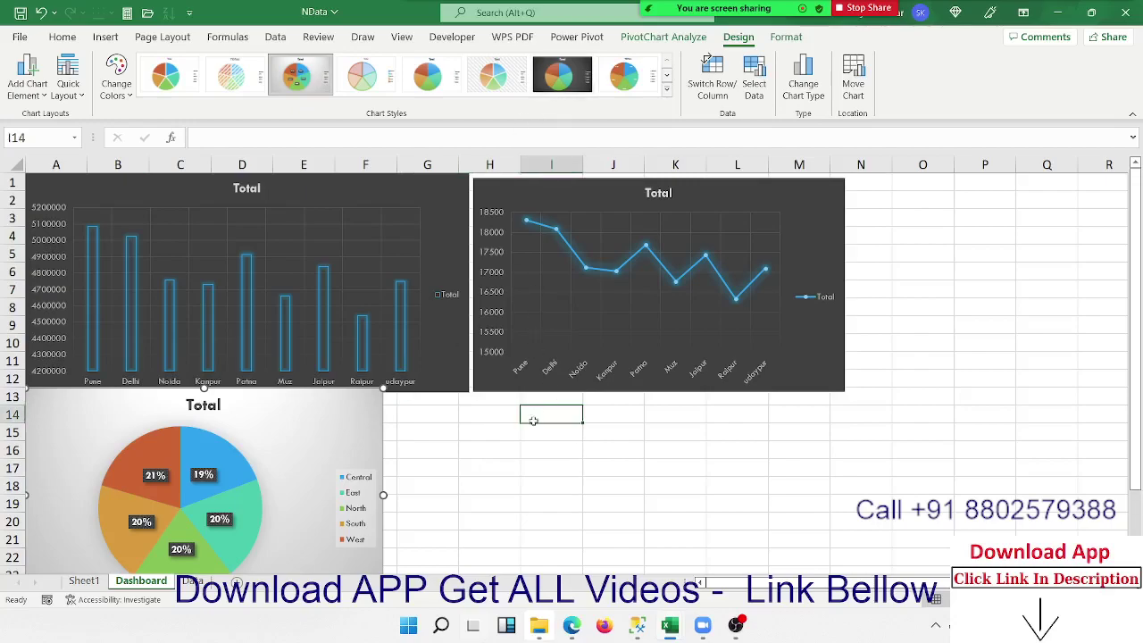
left_click(85, 581)
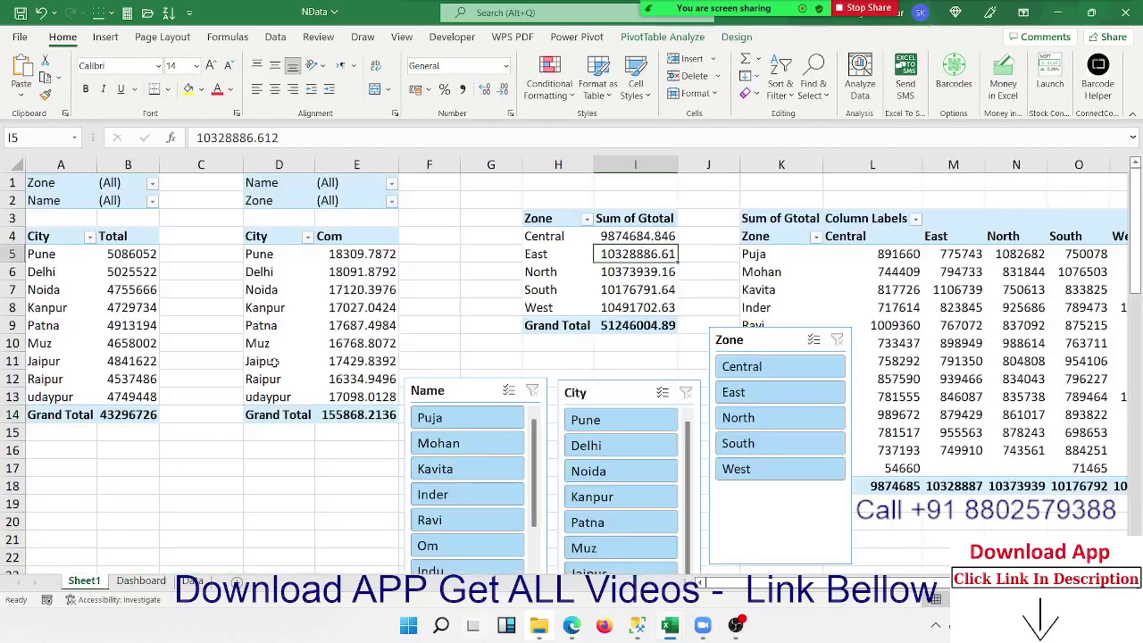
- Open the Insert column chart dropdown with the Name-by-Zone pivot table selected
left_click(851, 275)
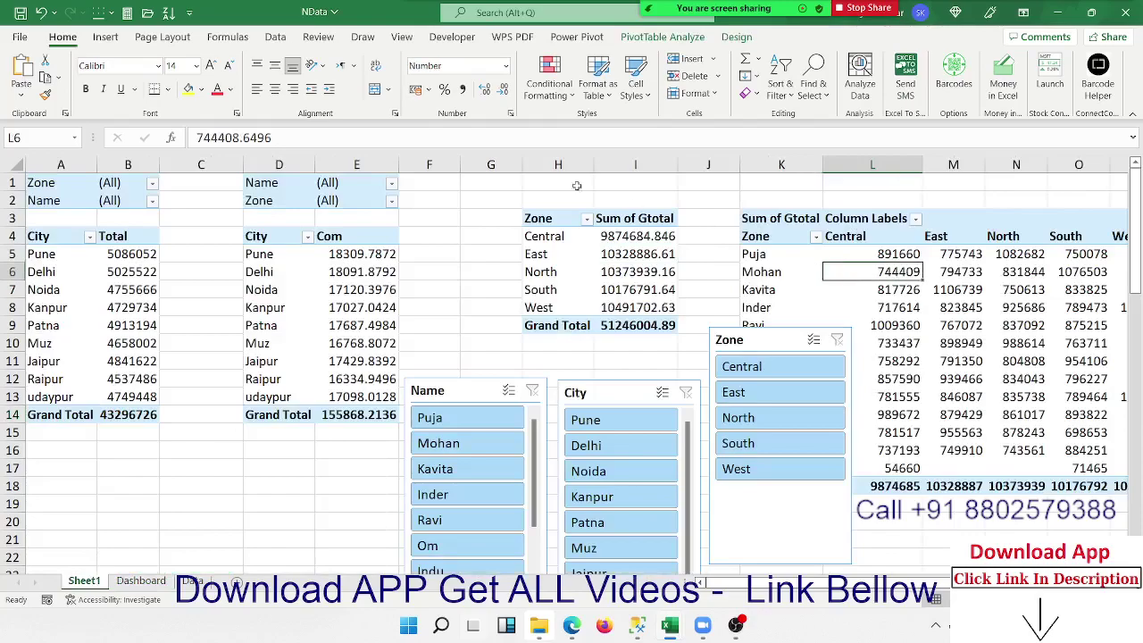
left_click(105, 36)
left_click(396, 59)
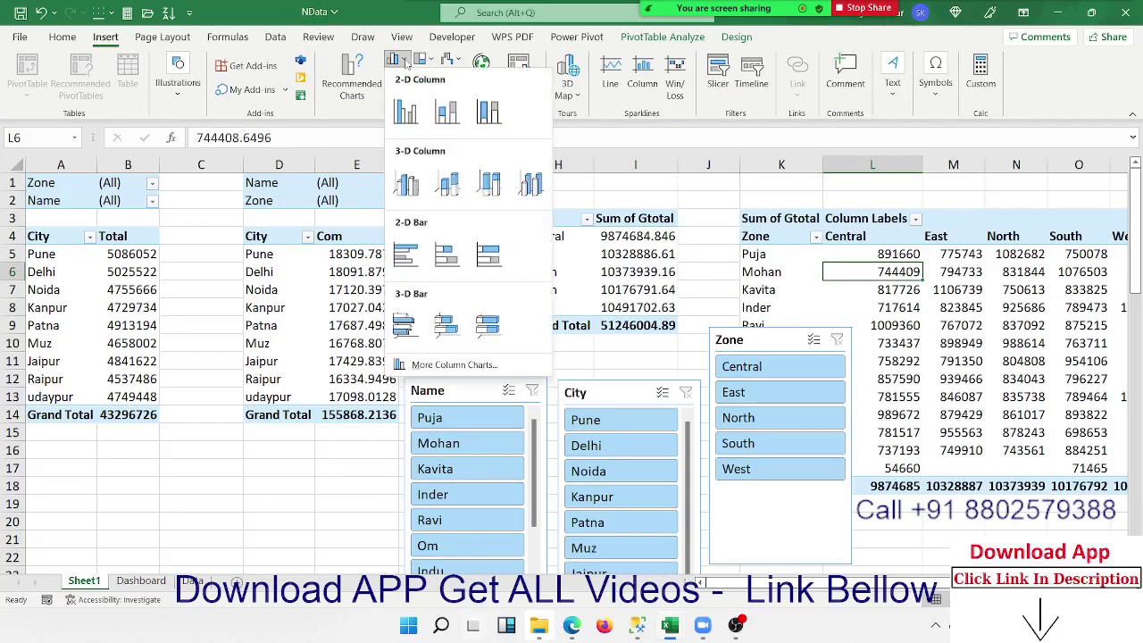
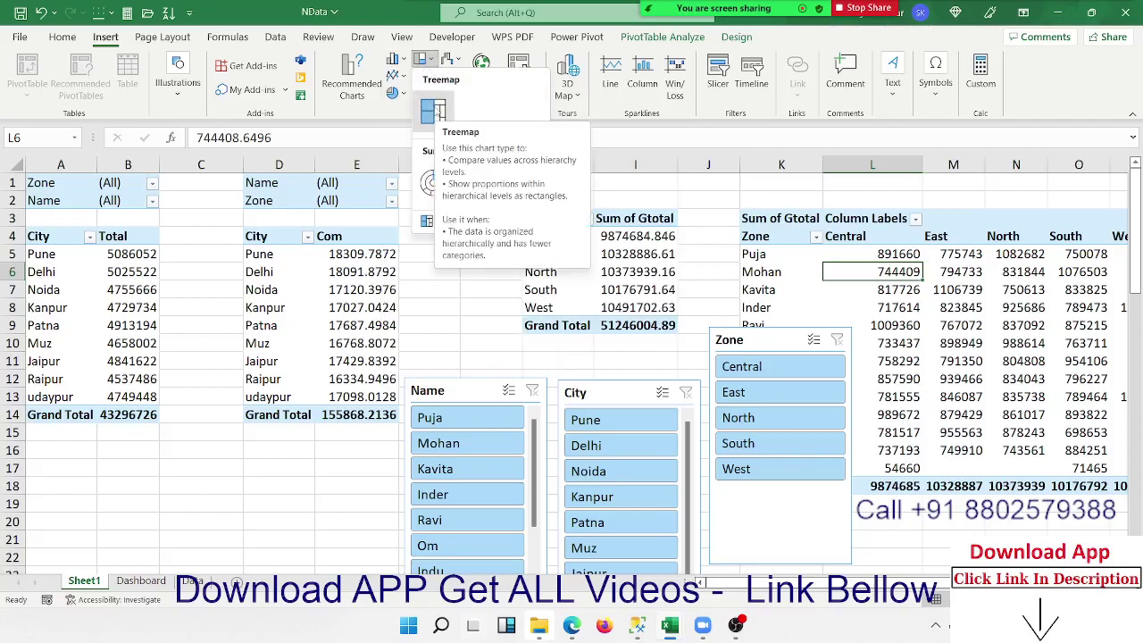
- After the Treemap is rejected, insert a 3-D Stacked Column pivot chart of Gtotal by Name and Zone
left_click(439, 112)
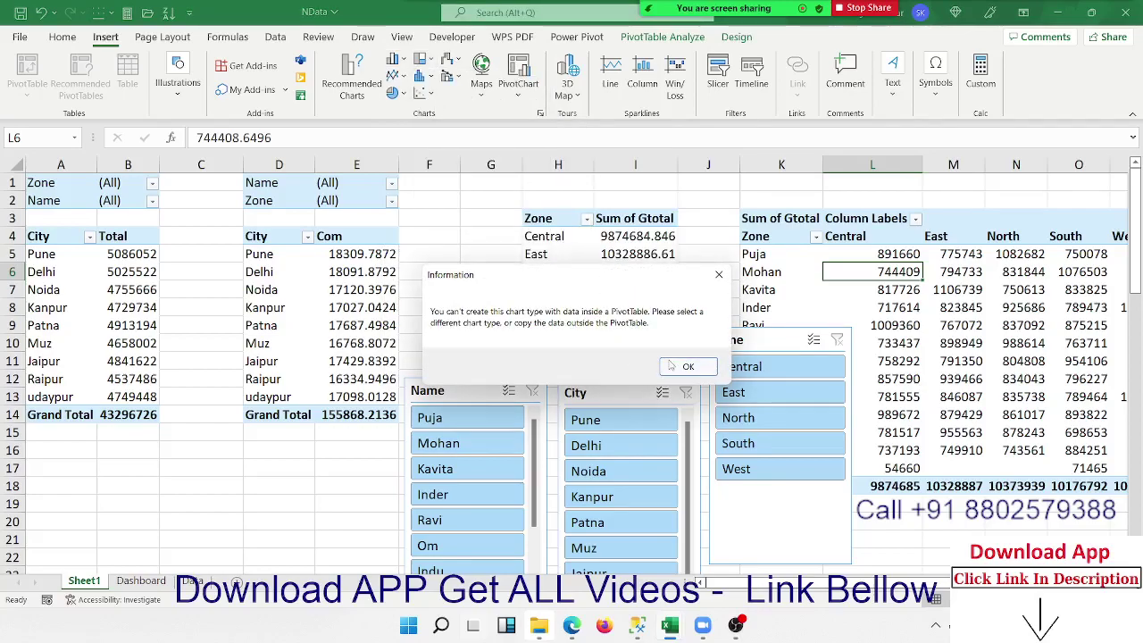
left_click(686, 366)
left_click(423, 76)
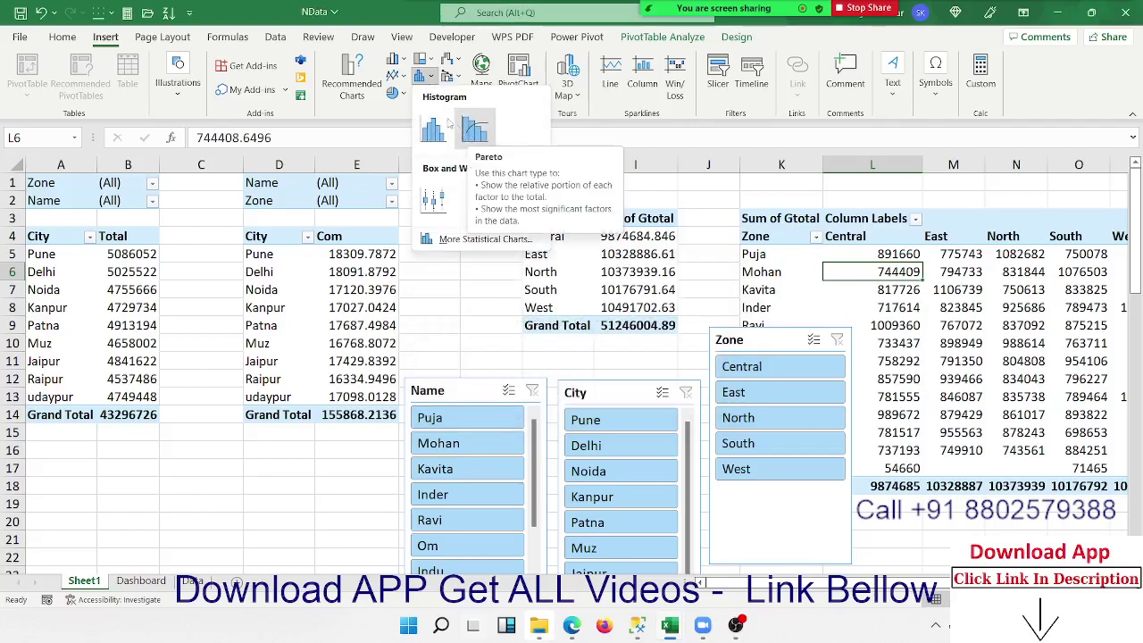
left_click(398, 58)
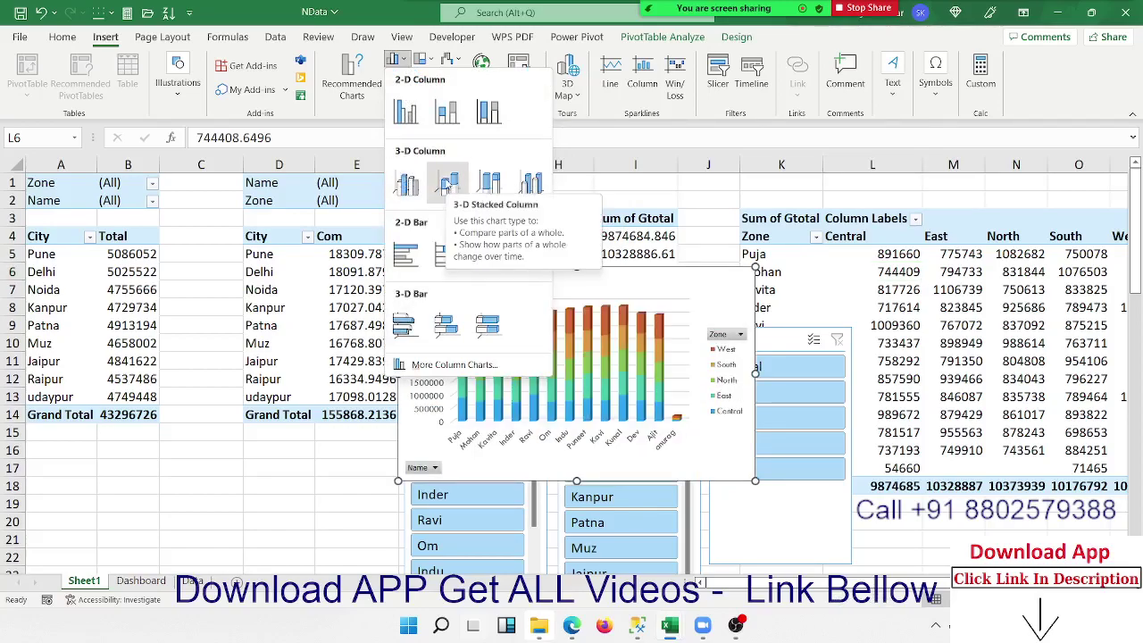
left_click(448, 181)
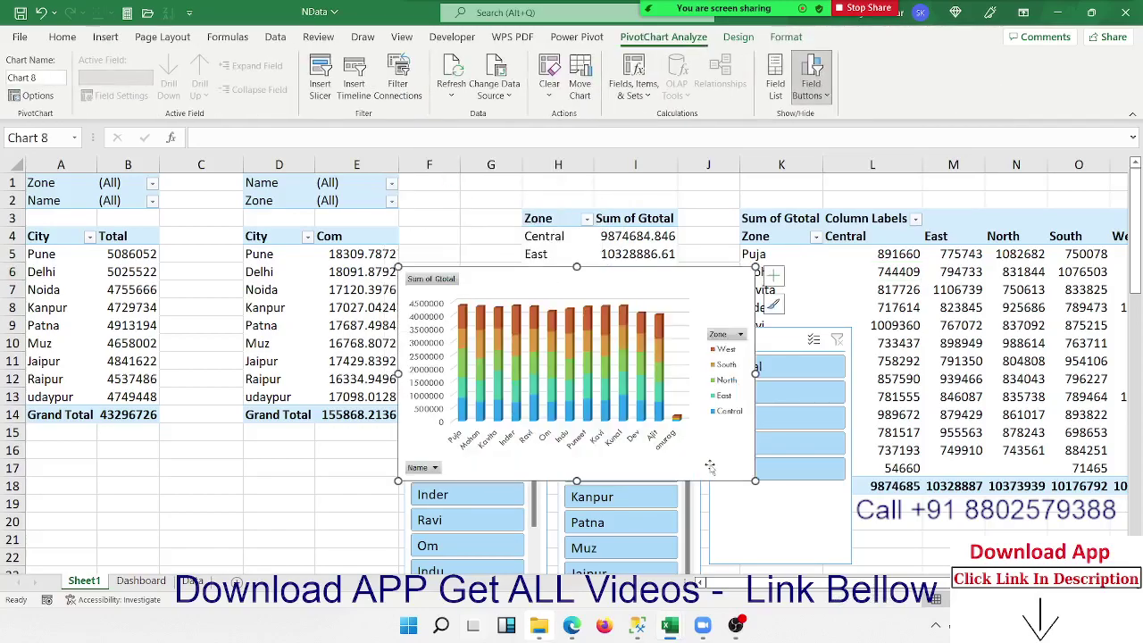
- Move the stacked column chart onto the Dashboard beside the pie chart and widen it
key("Delete")
left_click(143, 581)
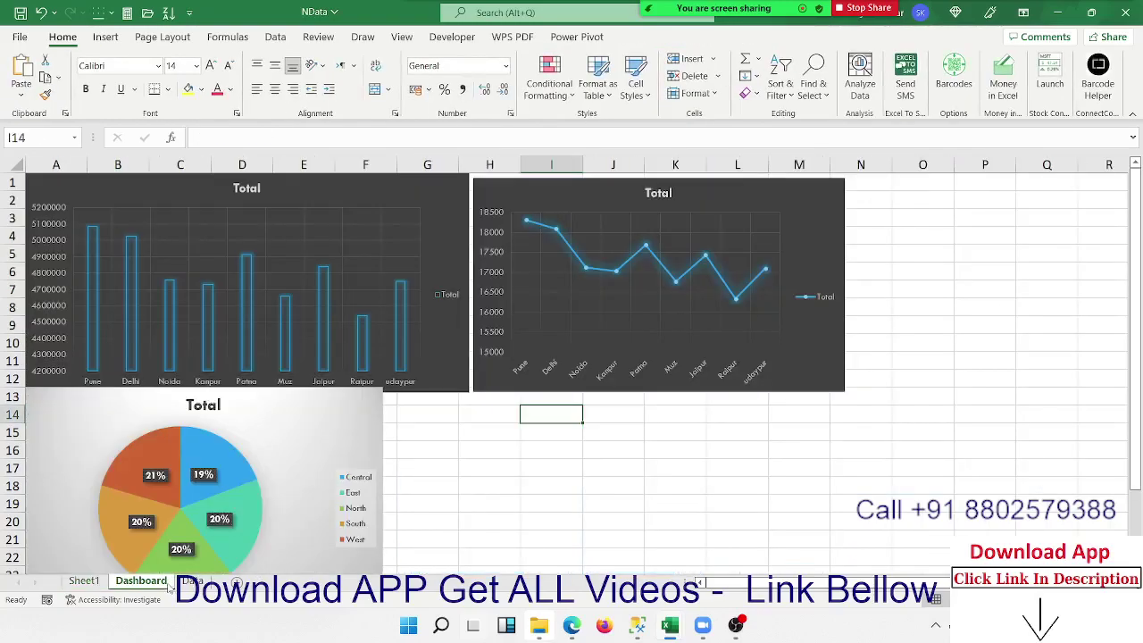
left_click(413, 428)
key("ctrl+v")
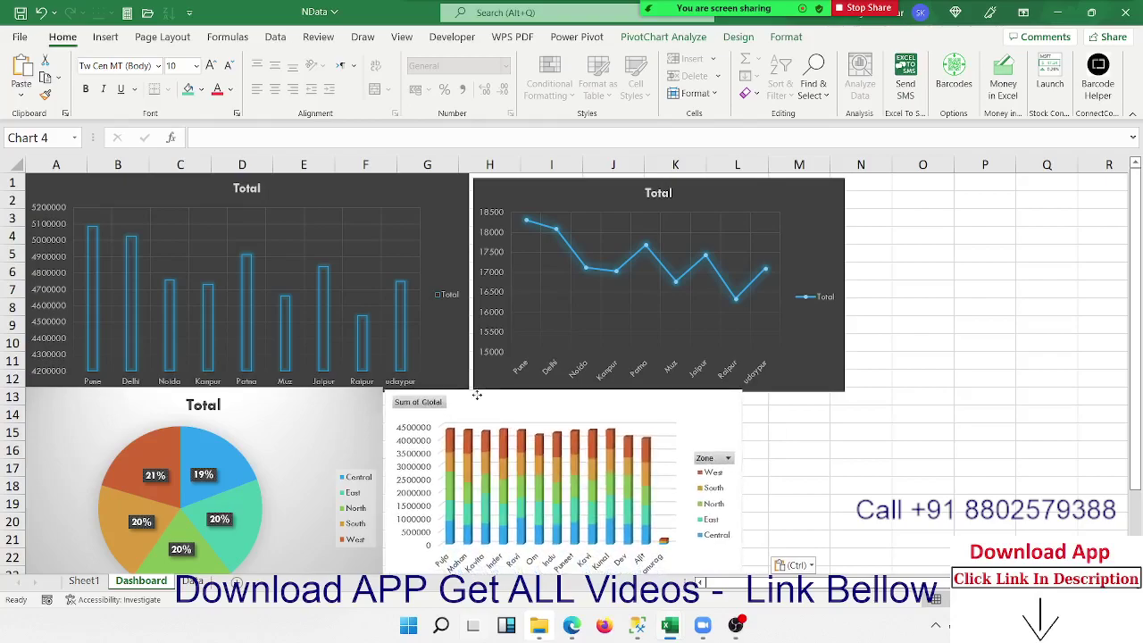
left_click_drag(486, 425, 471, 385)
scroll(814, 380, "down", 7)
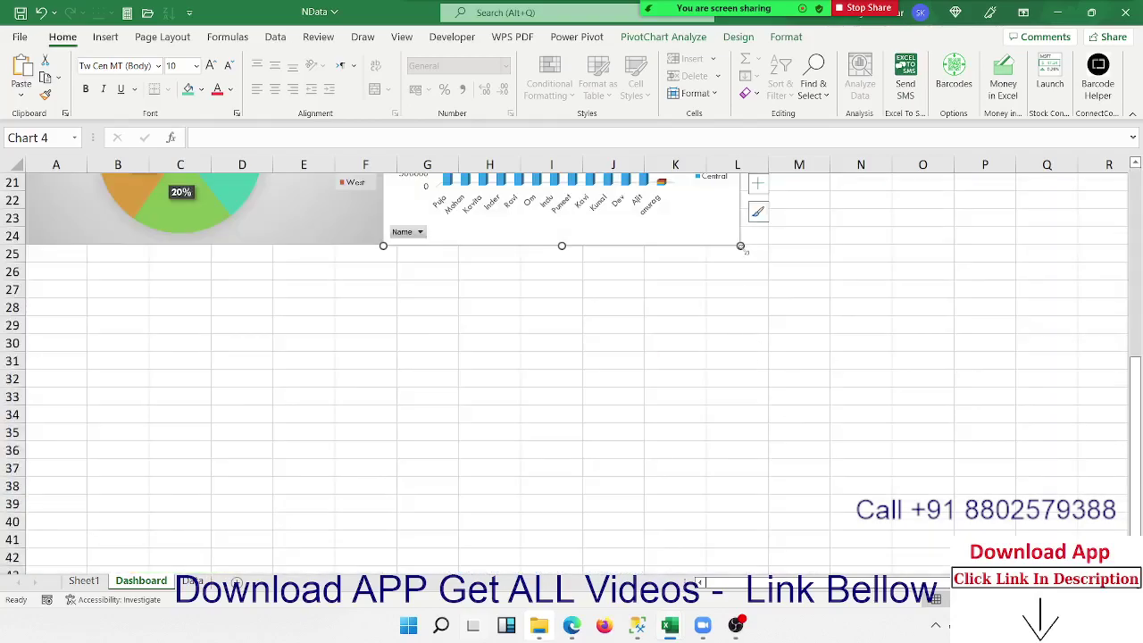
left_click_drag(741, 246, 889, 246)
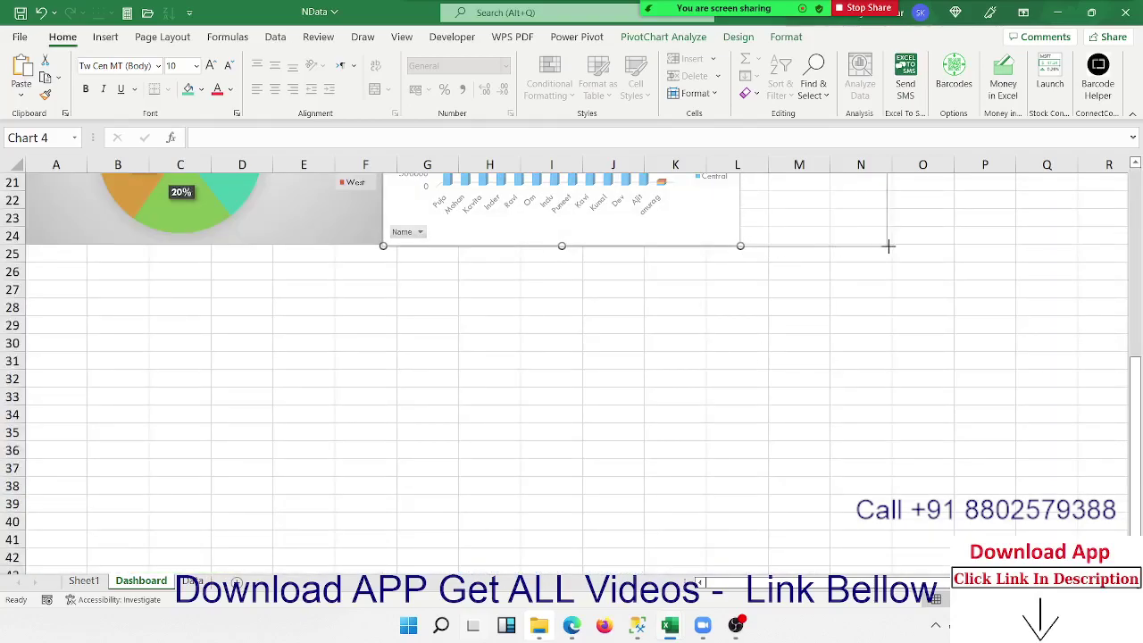
scroll(884, 277, "up", 7)
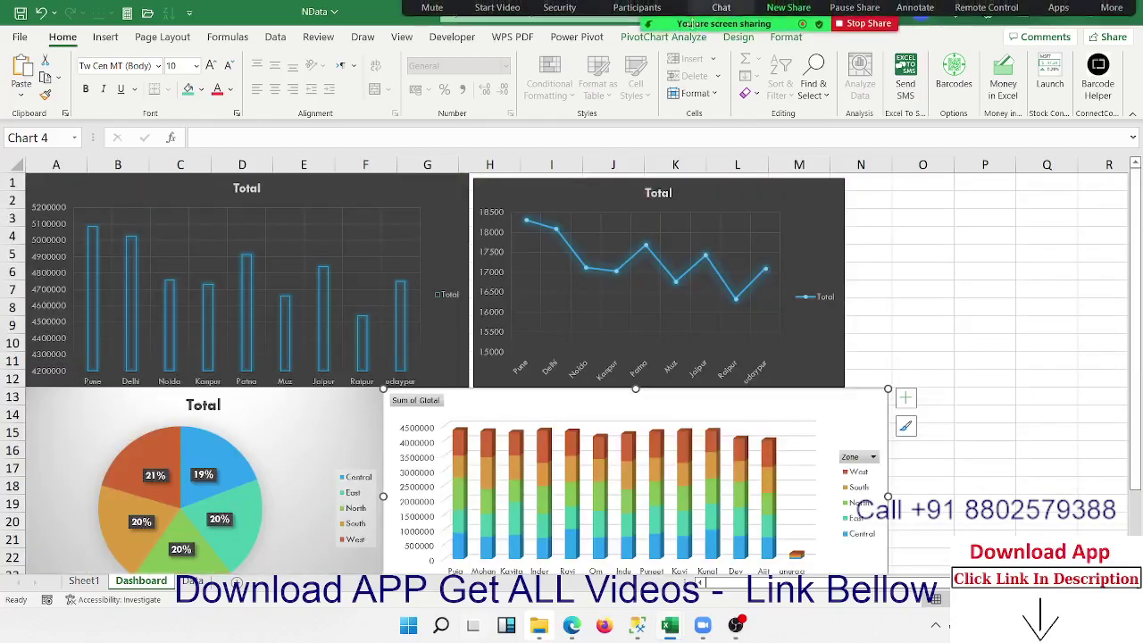
left_click(1105, 354)
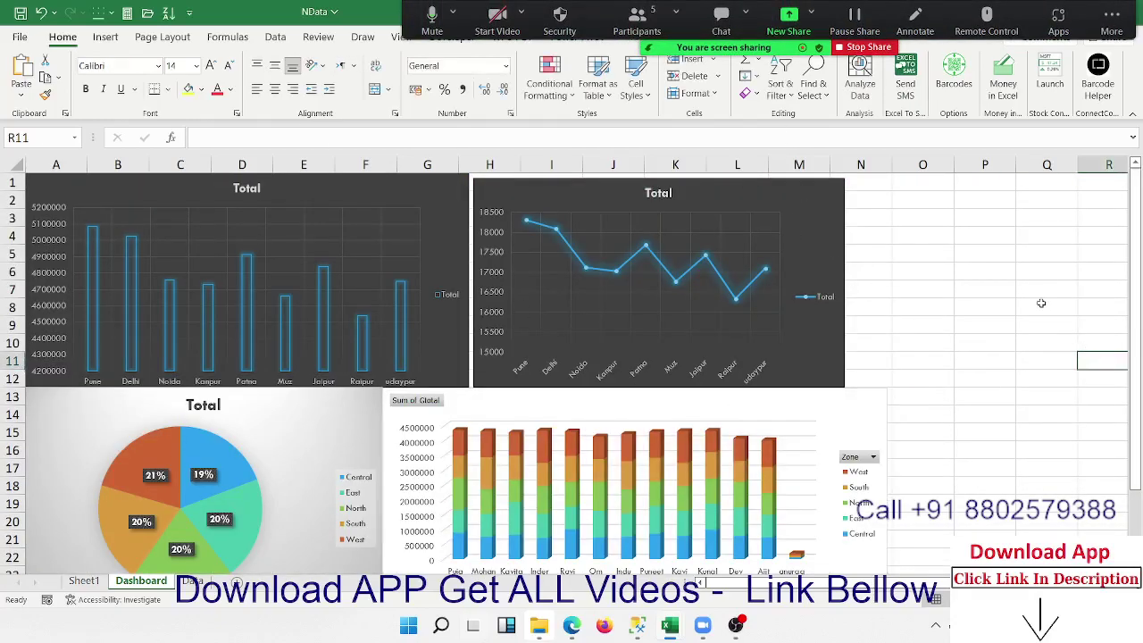
- Hide all field buttons on the chart, narrow it slightly, and return to Sheet1
right_click(436, 405)
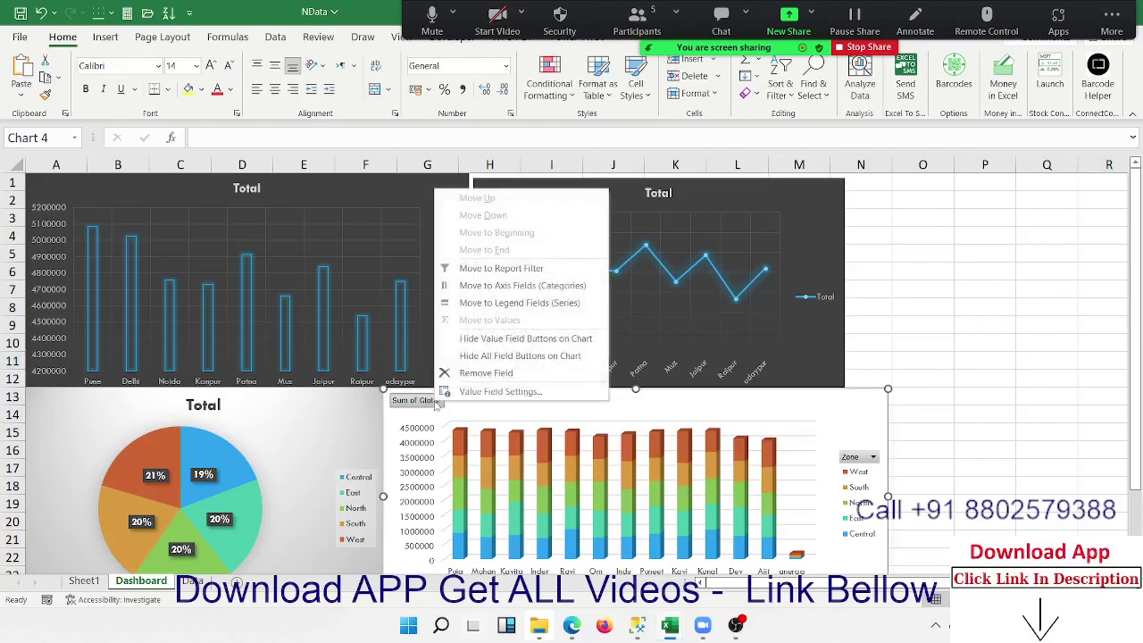
left_click(464, 356)
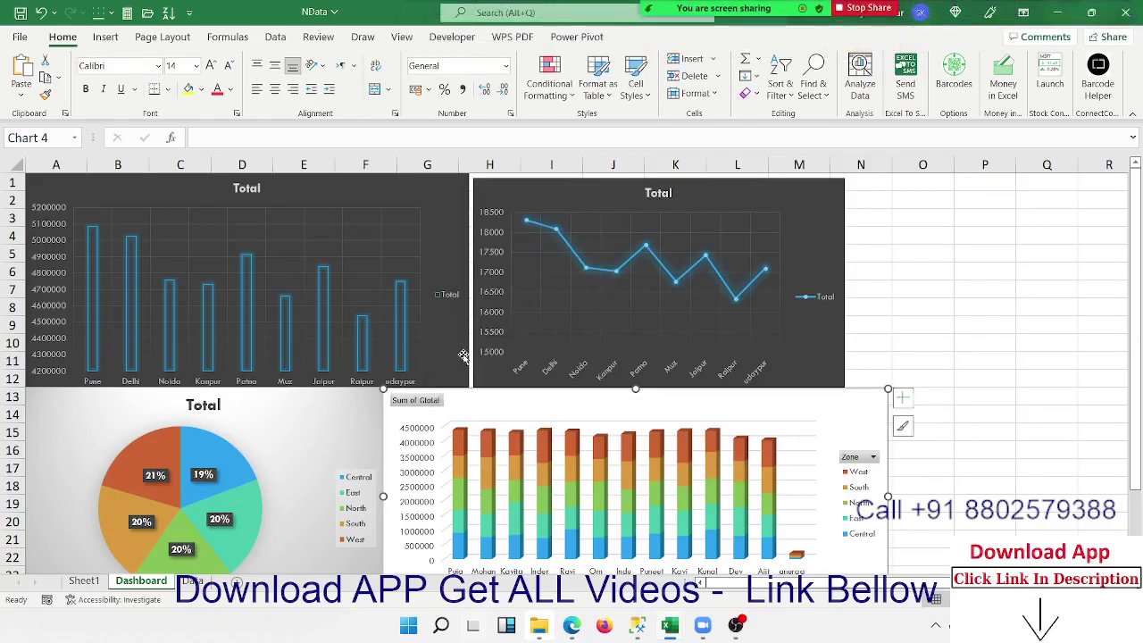
left_click_drag(891, 494, 847, 495)
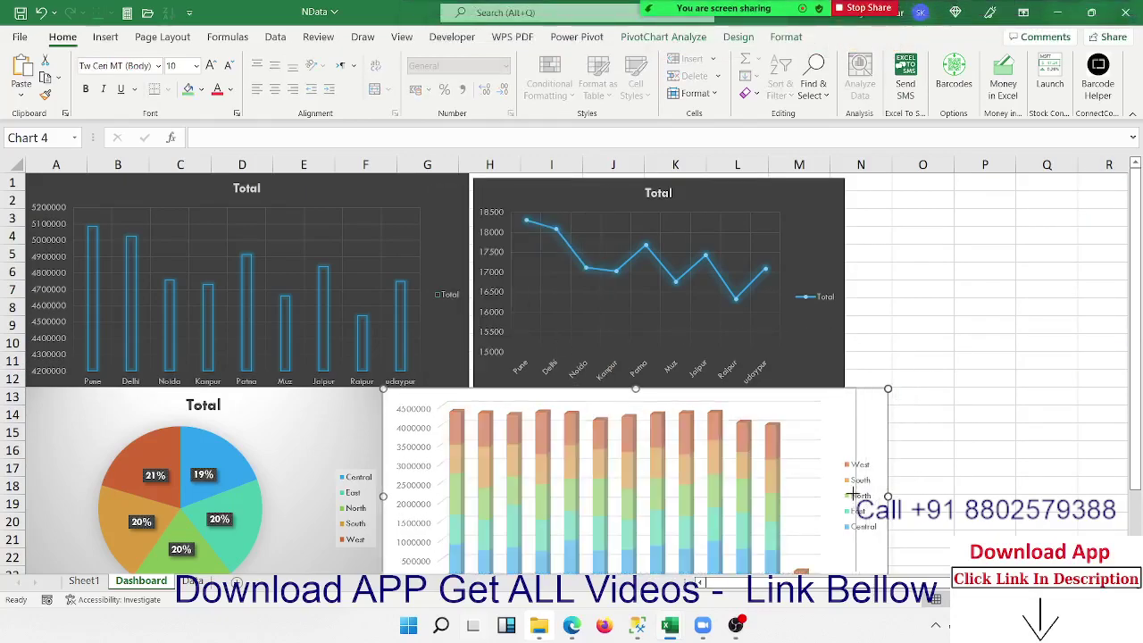
left_click(917, 411)
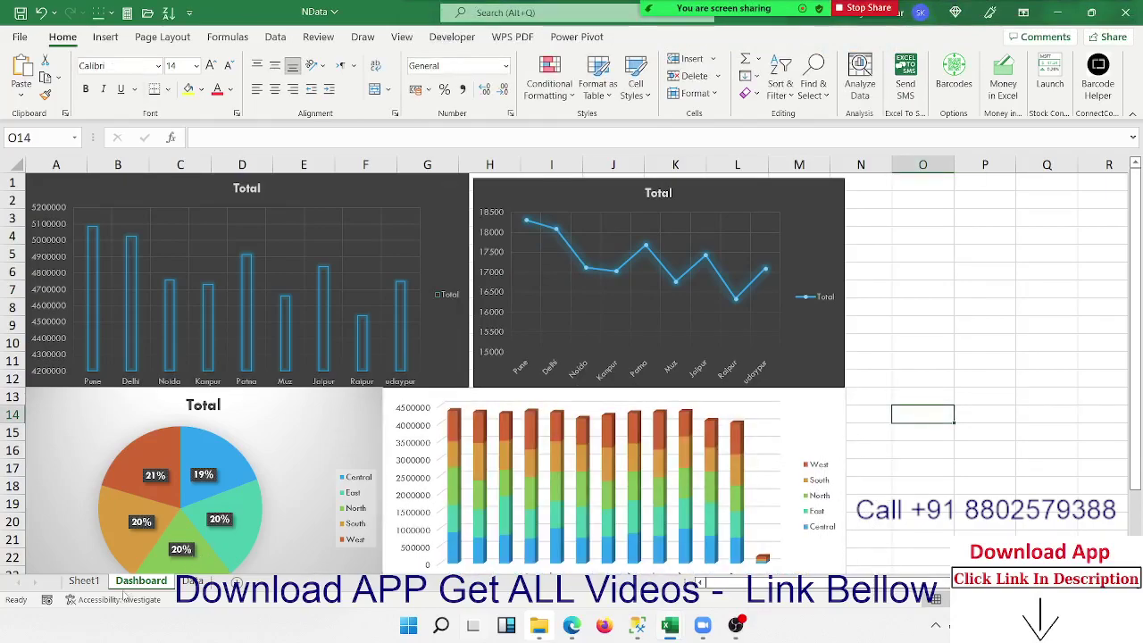
left_click(84, 581)
- Cut the Name, City and Zone slicers from Sheet1 and paste them onto the Dashboard
left_click(449, 388)
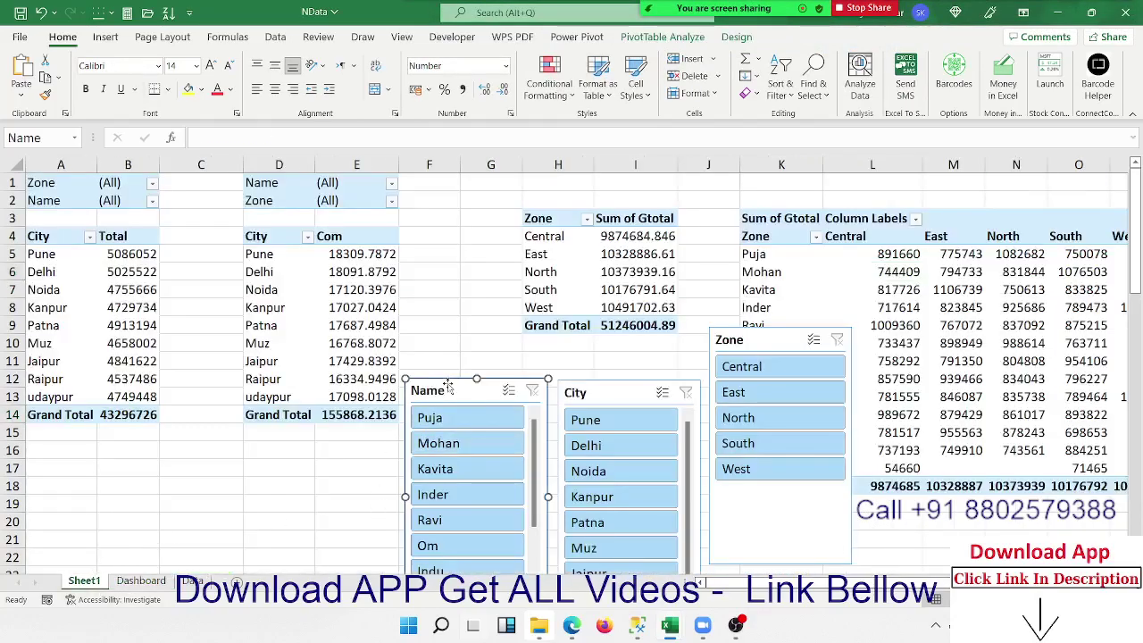
left_click(601, 393, "ctrl")
left_click(762, 347, "ctrl")
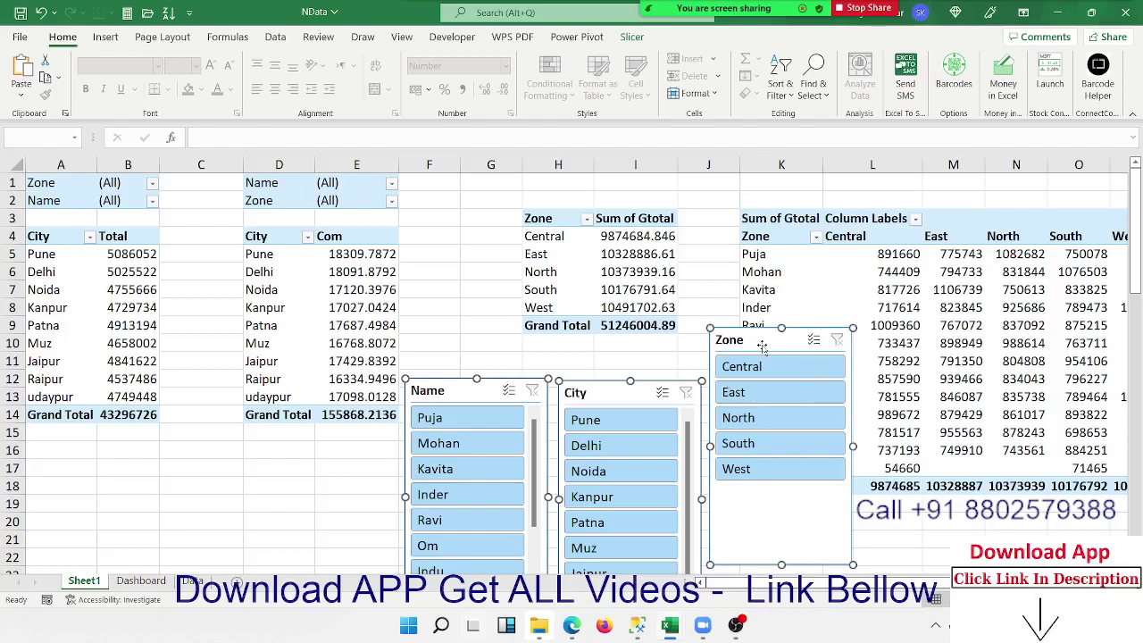
key("ctrl+x")
key("ctrl+Page_Down")
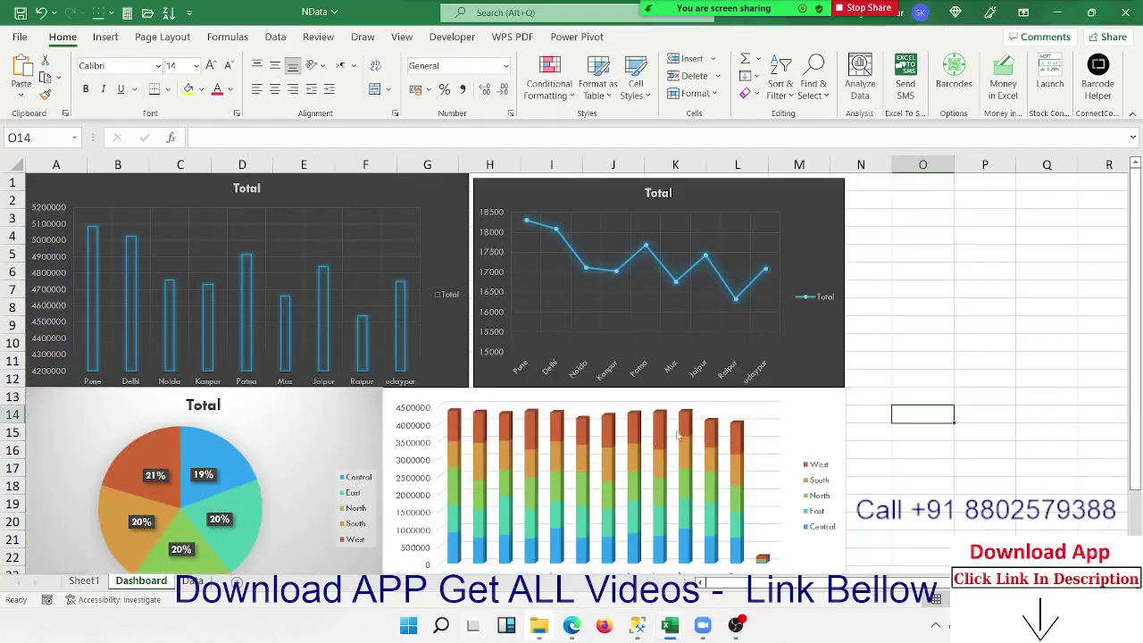
left_click(924, 185)
key("ctrl+v")
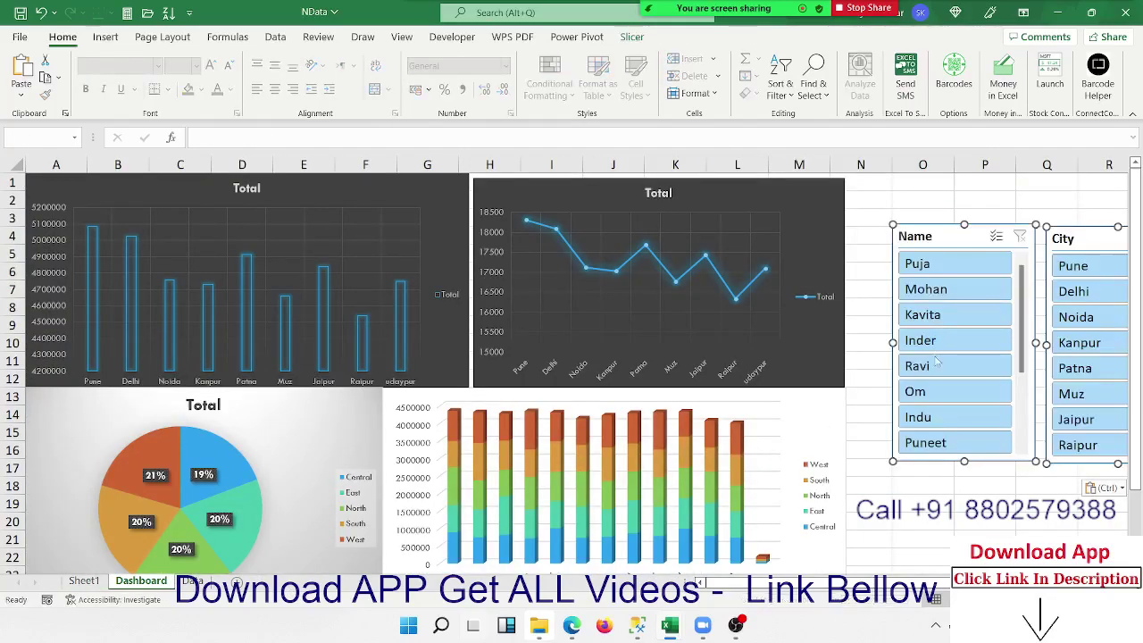
left_click(958, 524)
- Line up the Name and City slicers along the top beside the line chart
left_click_drag(950, 235, 915, 186)
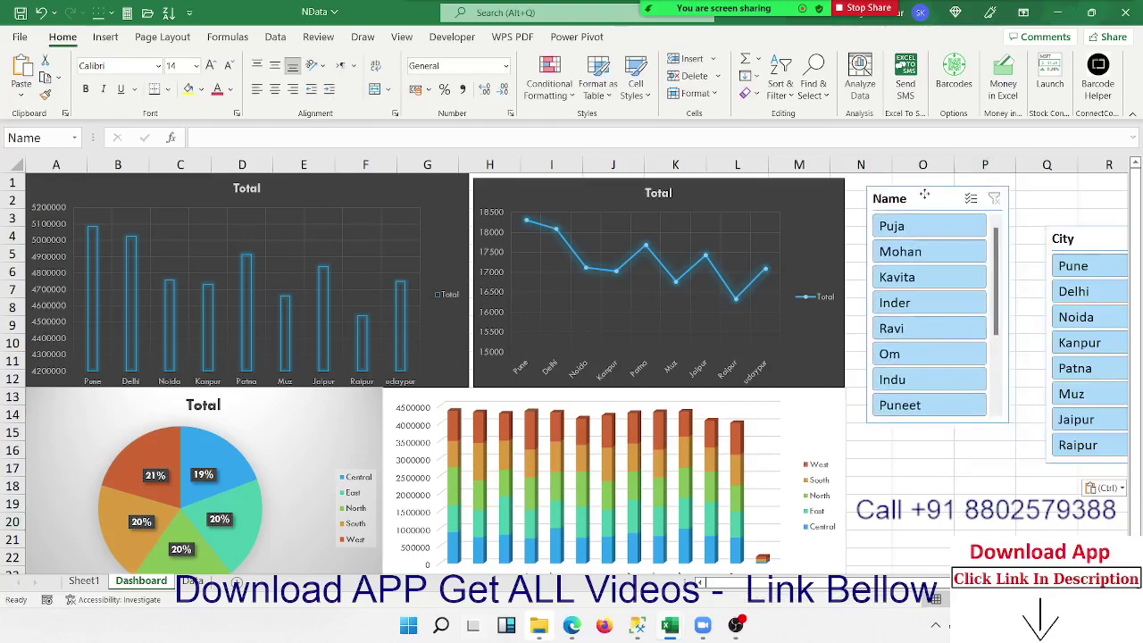
left_click_drag(1069, 239, 1024, 186)
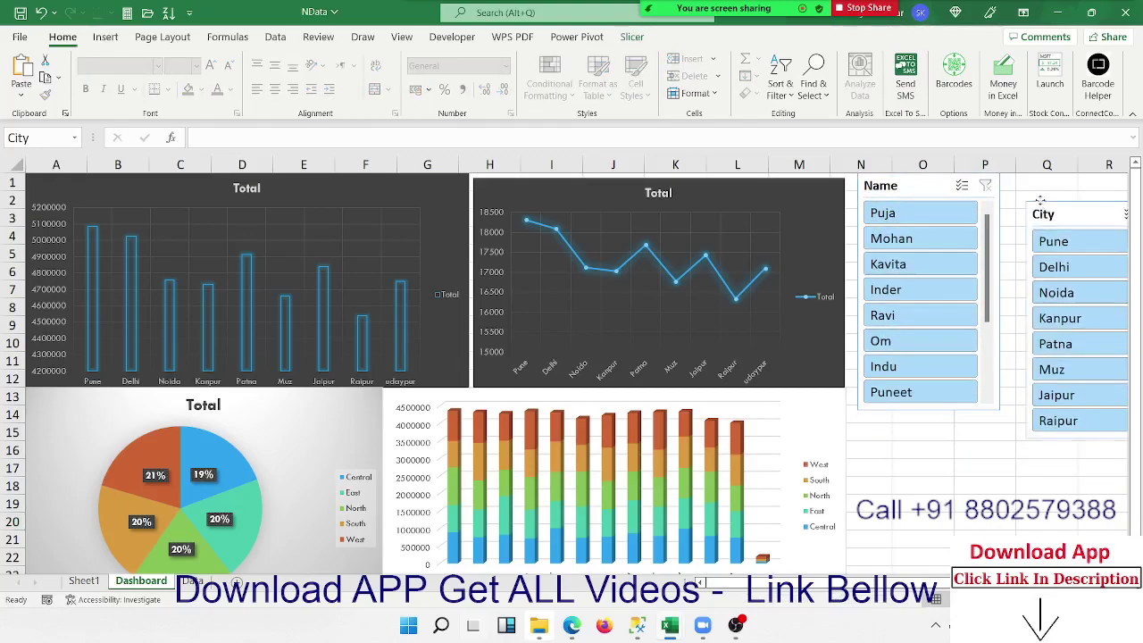
left_click(1028, 466)
scroll(1028, 466, "right", 3)
scroll(945, 334, "right", 1)
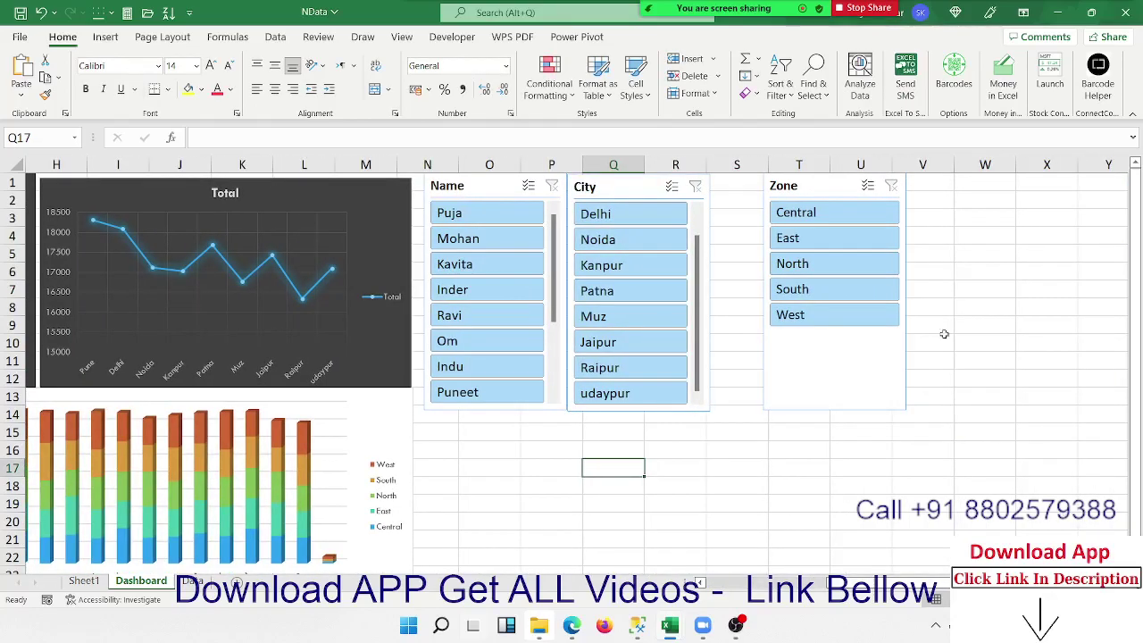
- Show the Name and City slicer buttons in two columns
left_click(460, 180)
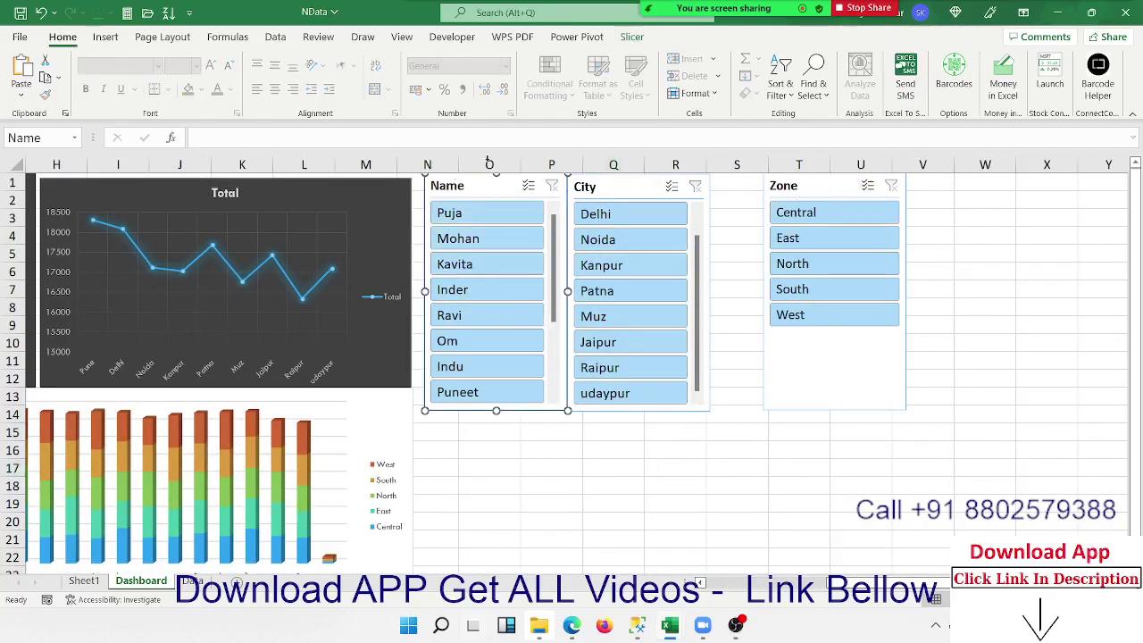
left_click(632, 36)
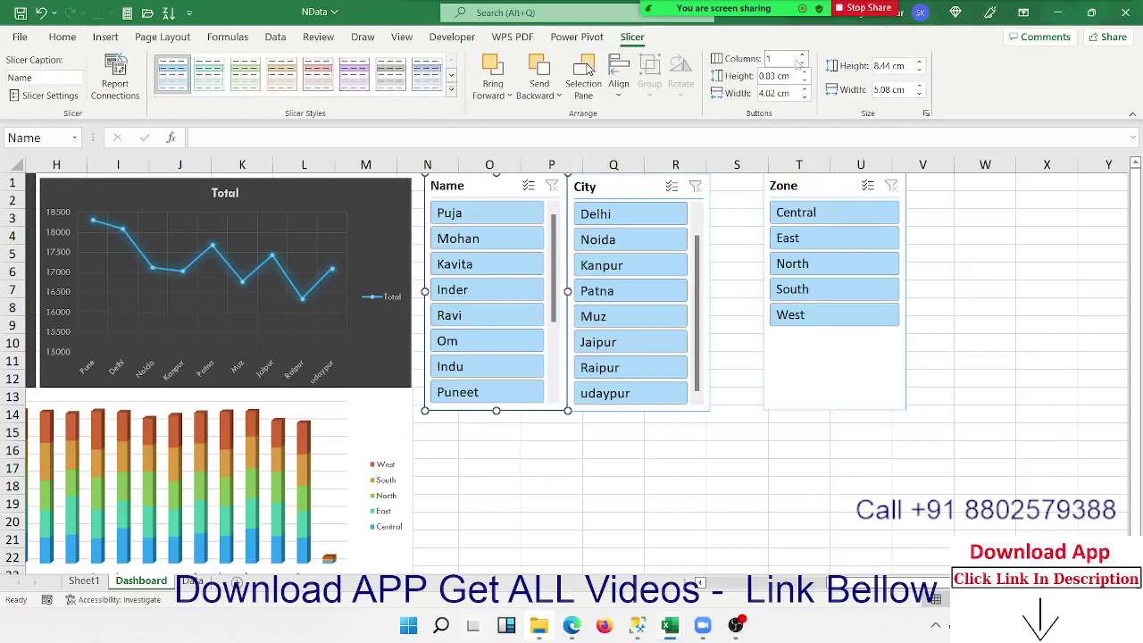
left_click(803, 55)
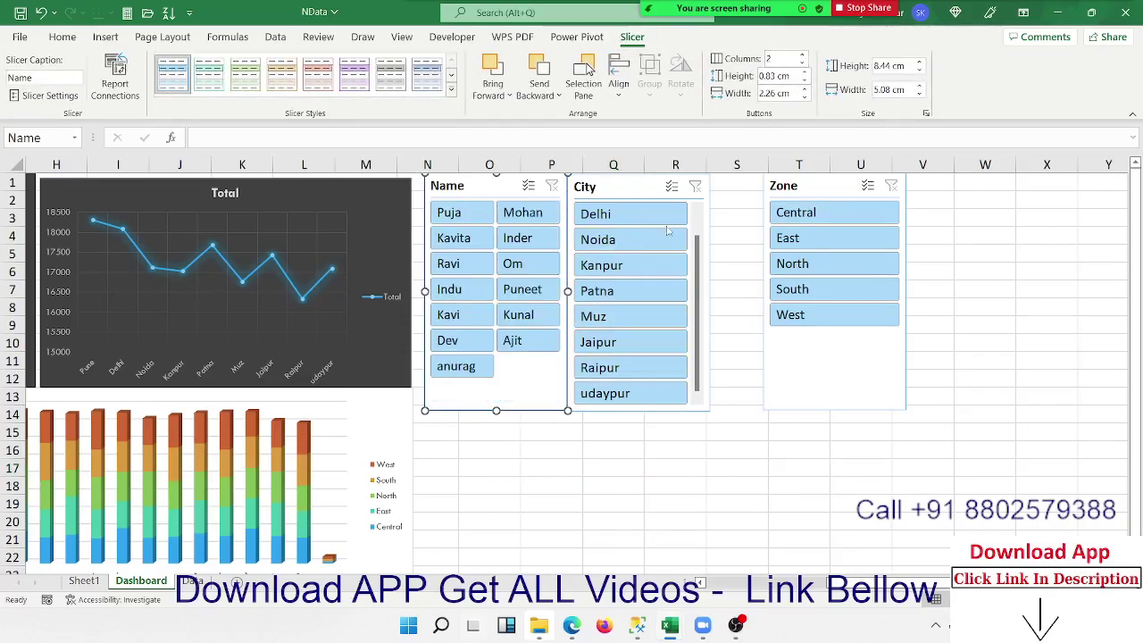
left_click(614, 185)
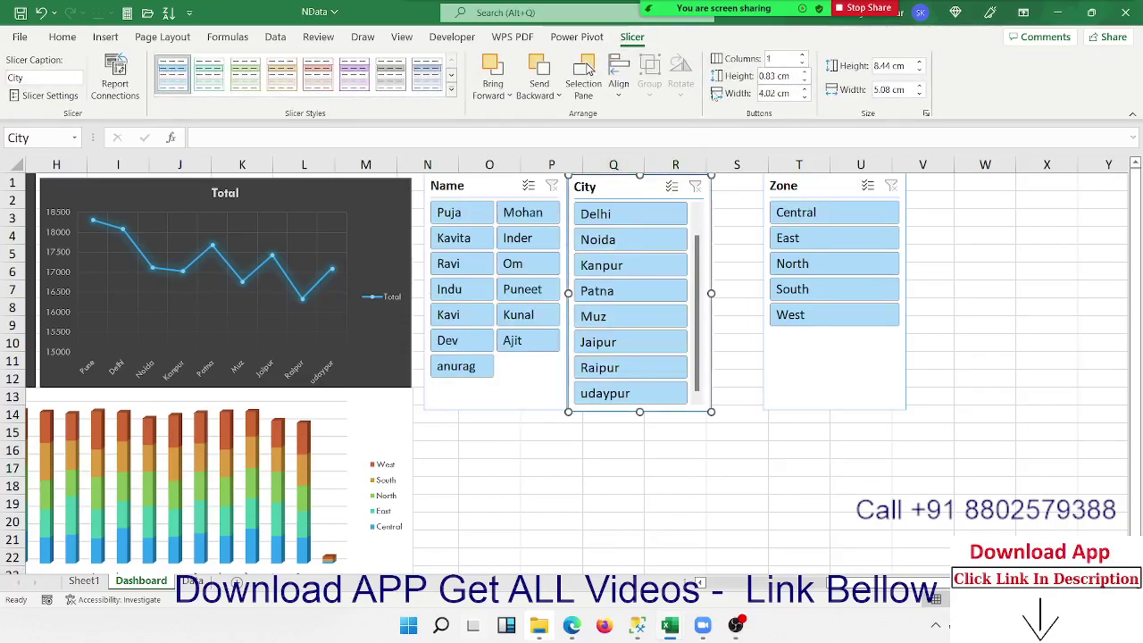
left_click(803, 56)
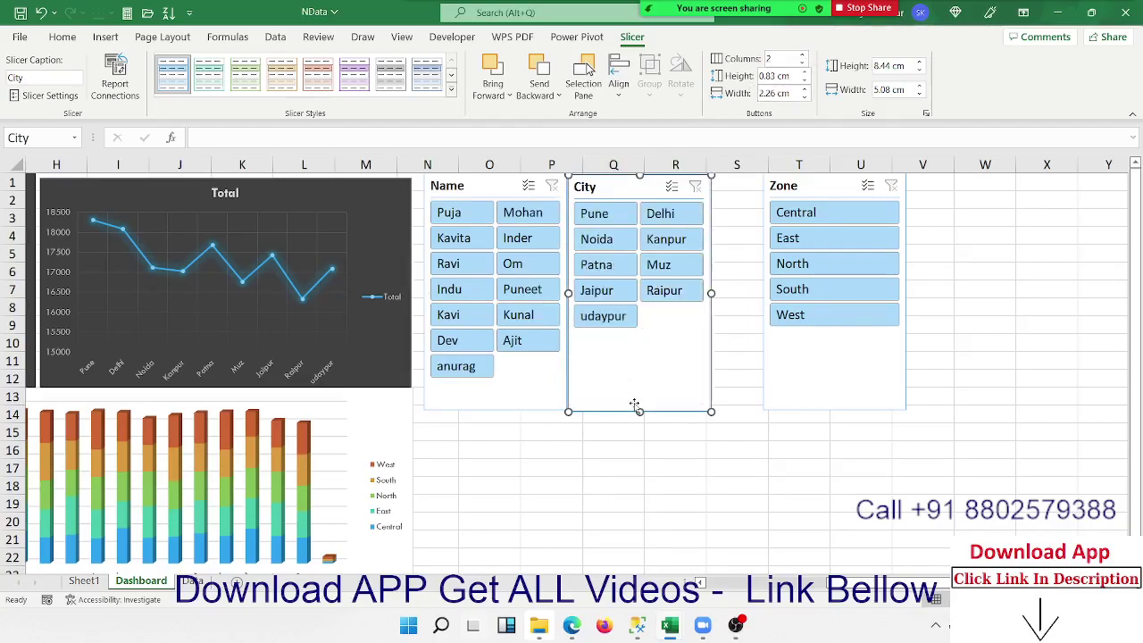
- Shorten the City, Name and Zone slicers and place Zone directly below City
left_click_drag(639, 411, 640, 344)
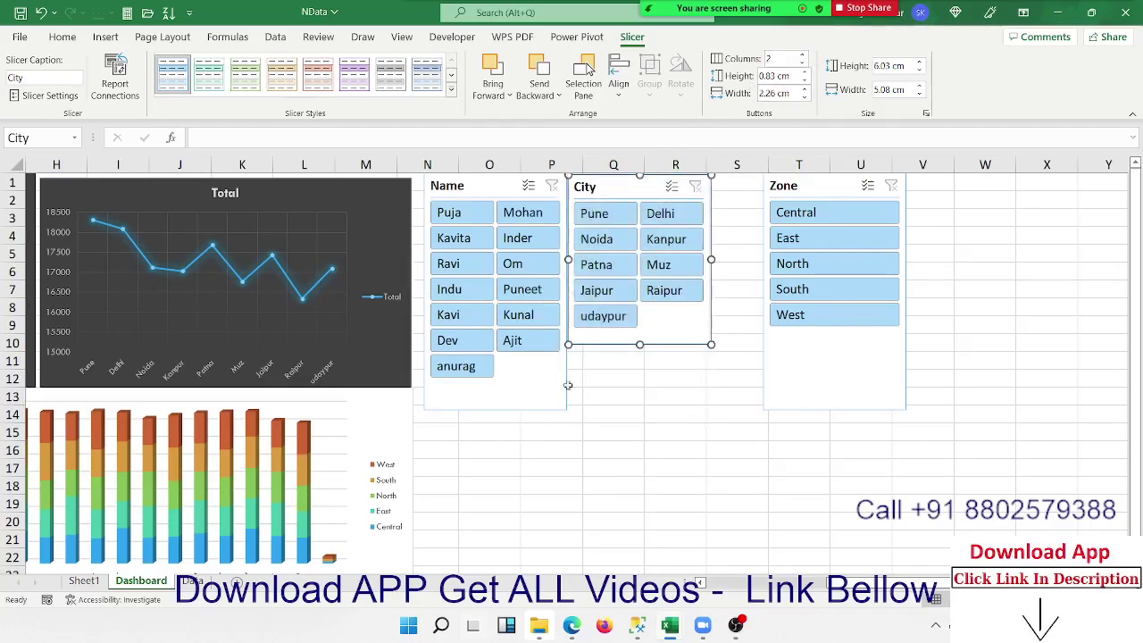
left_click(484, 410)
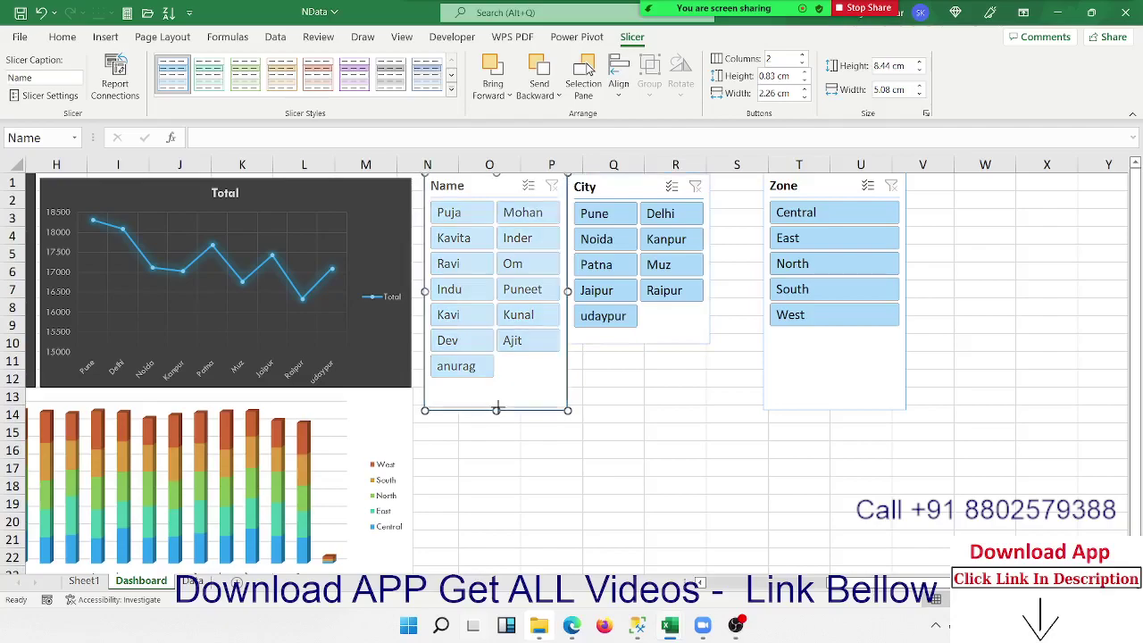
left_click_drag(495, 409, 496, 399)
left_click(811, 195)
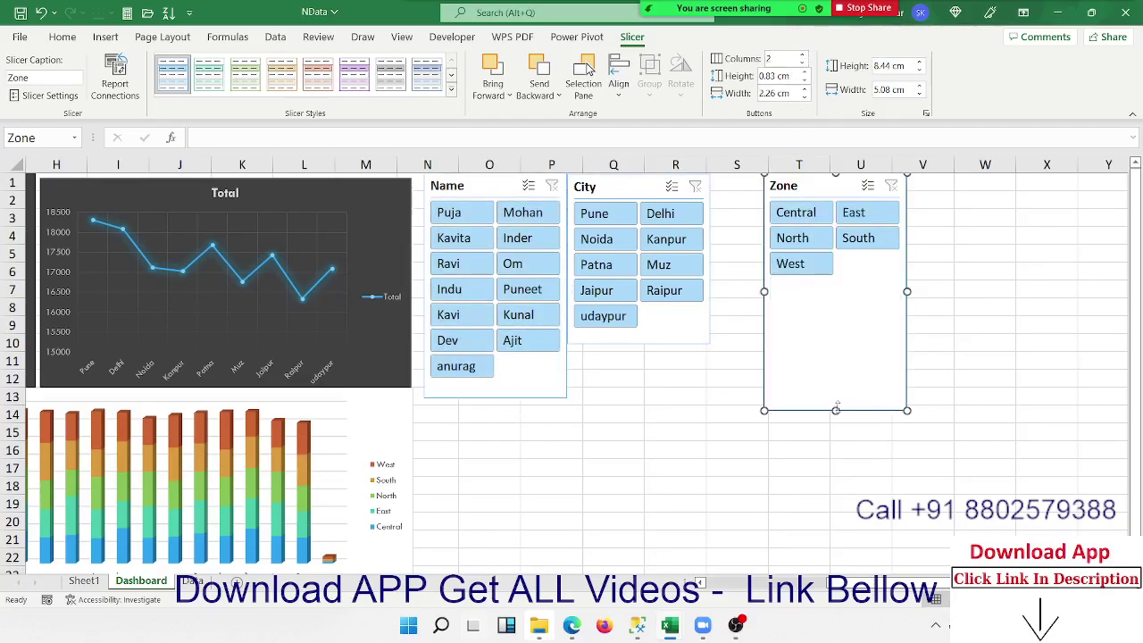
left_click_drag(836, 410, 836, 301)
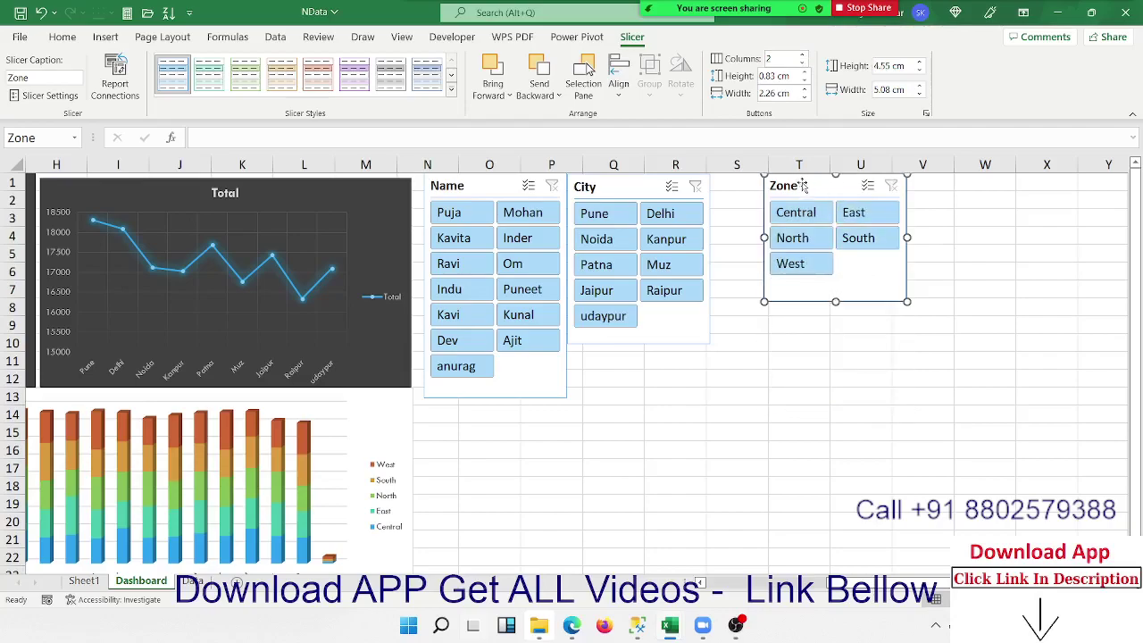
left_click_drag(804, 185, 608, 358)
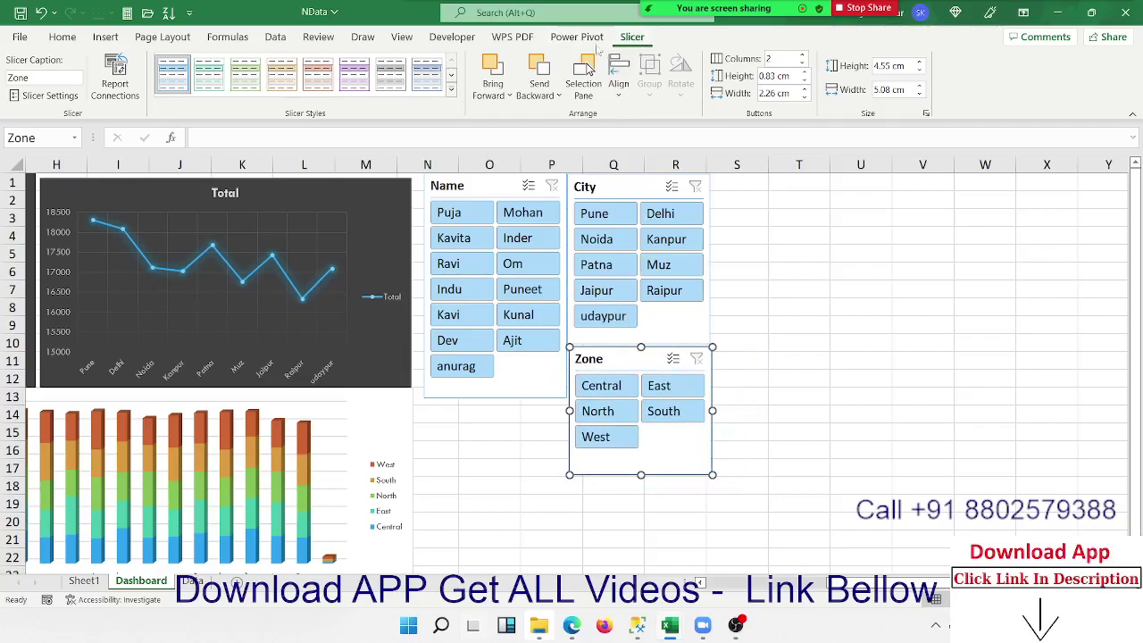
- Apply the dark orange slicer style to the Zone slicer
left_click(452, 93)
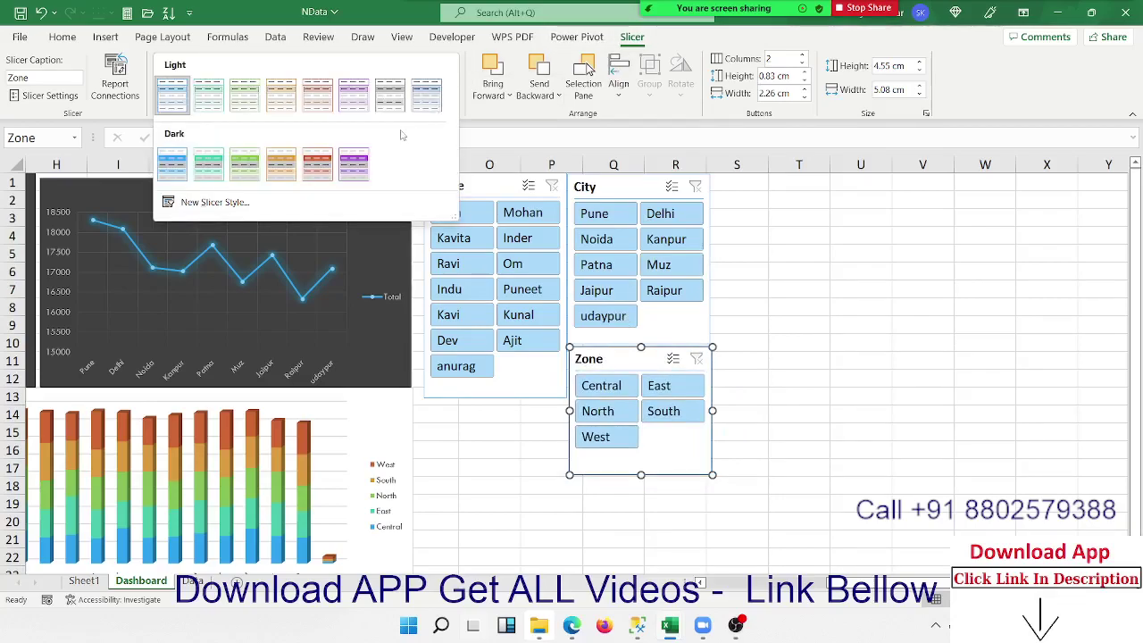
left_click(316, 164)
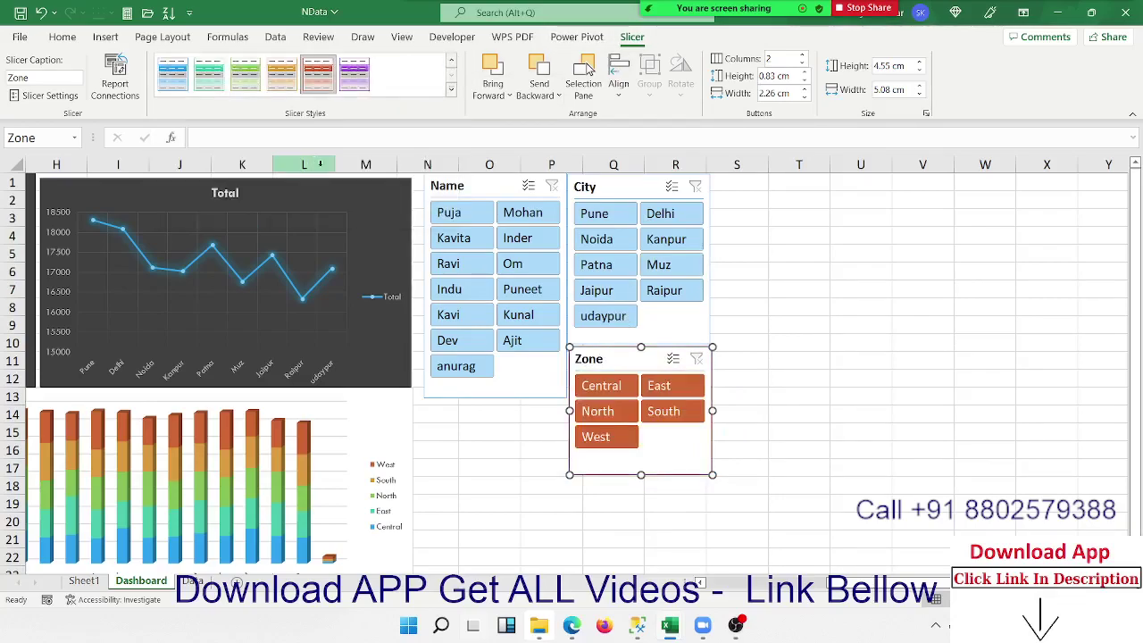
left_click(974, 415)
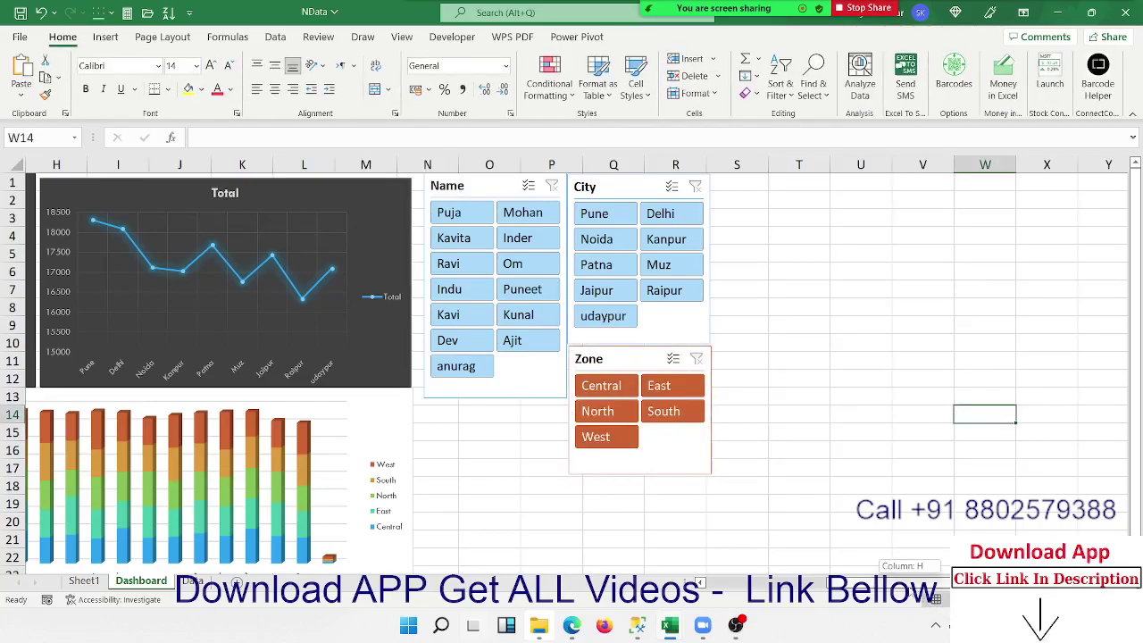
scroll(572, 366, "left", 5)
- Filter the dashboard to Puja, then Mohan, then the Central and North zones
left_click(986, 539)
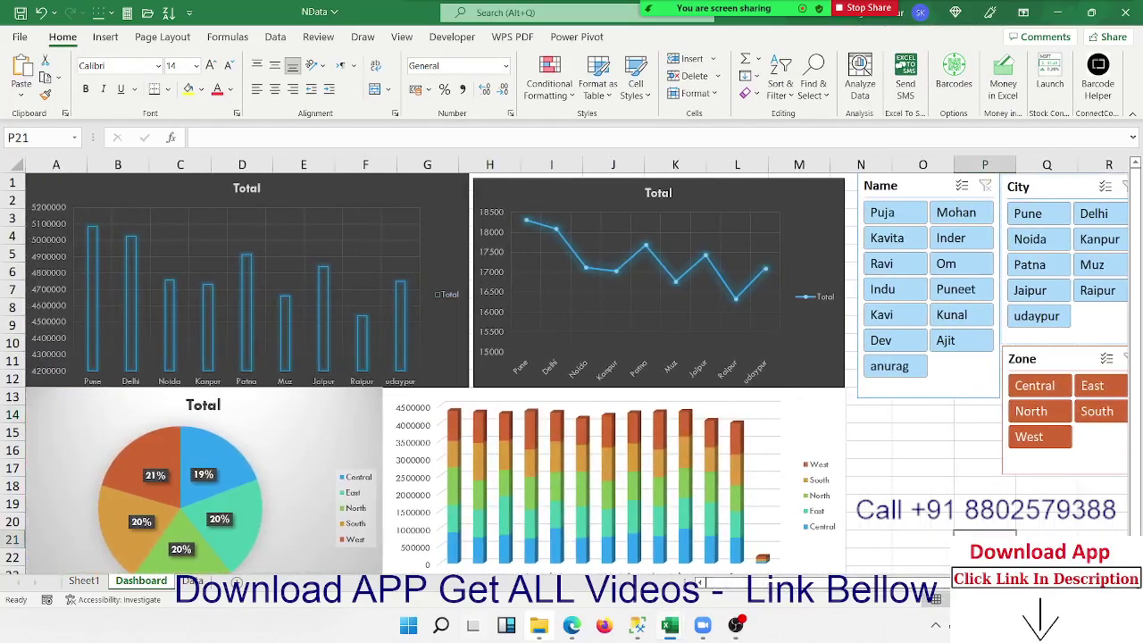
left_click(893, 214)
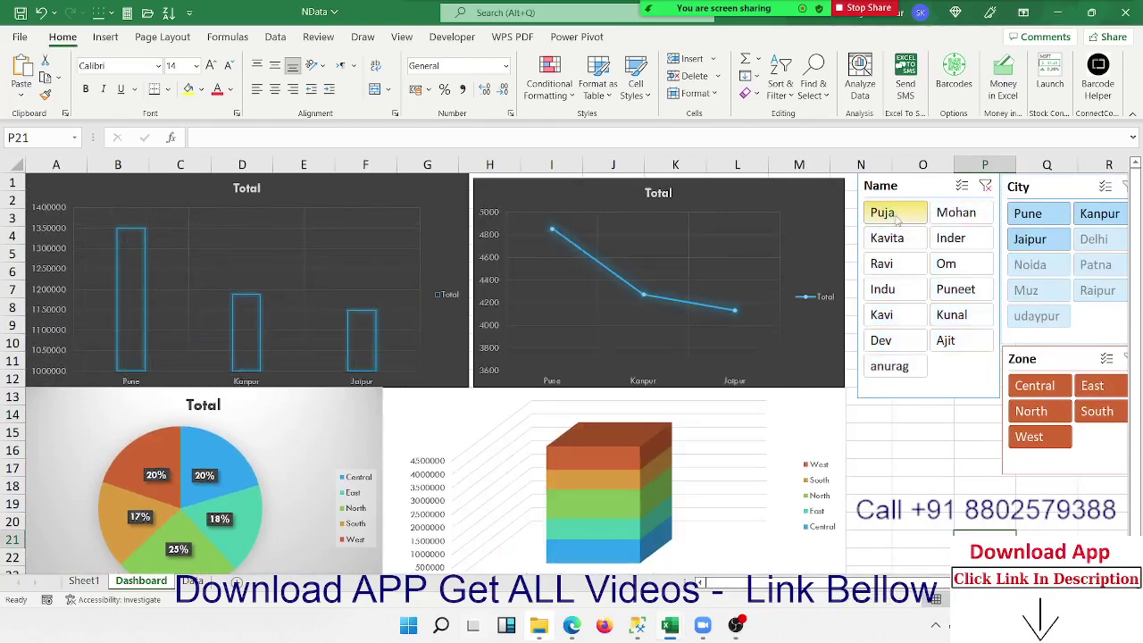
left_click(960, 213)
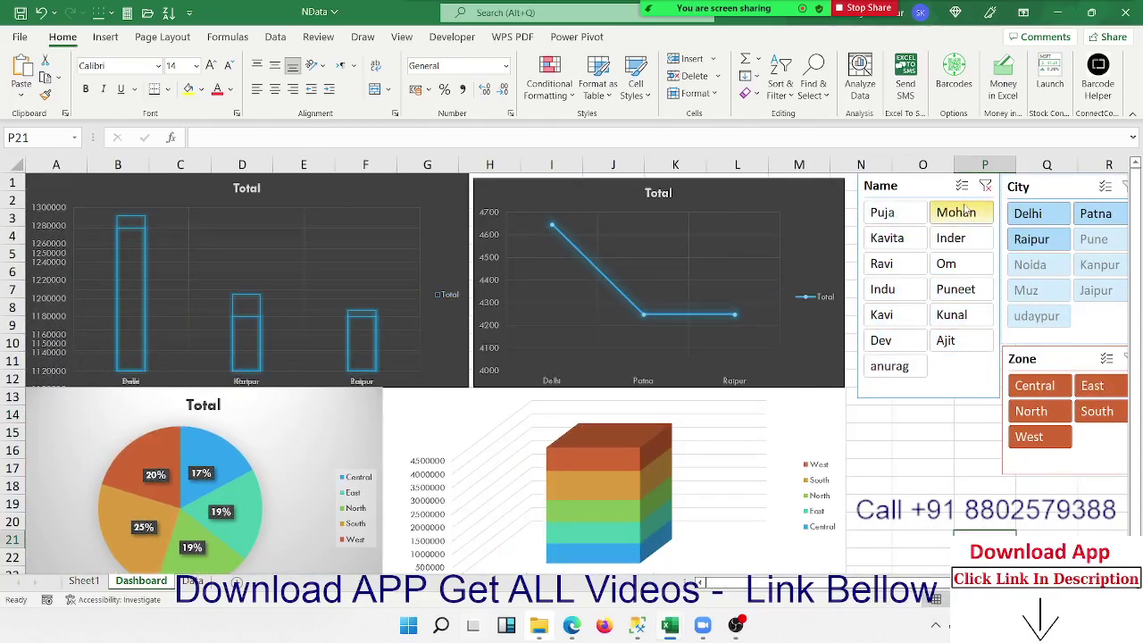
left_click(1041, 387)
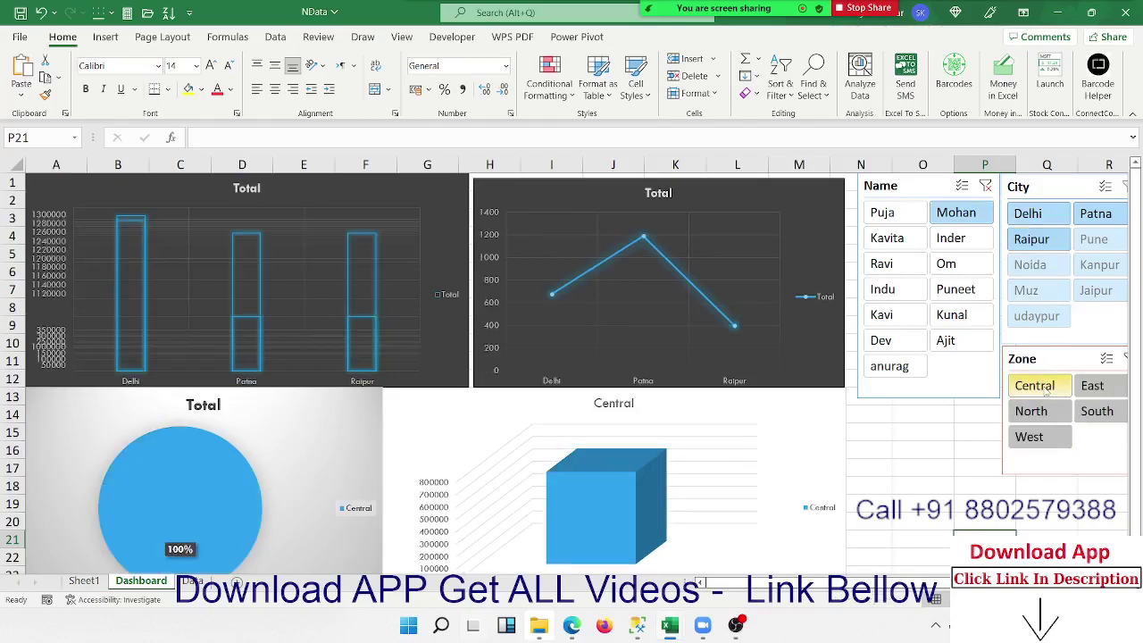
left_click(1034, 412)
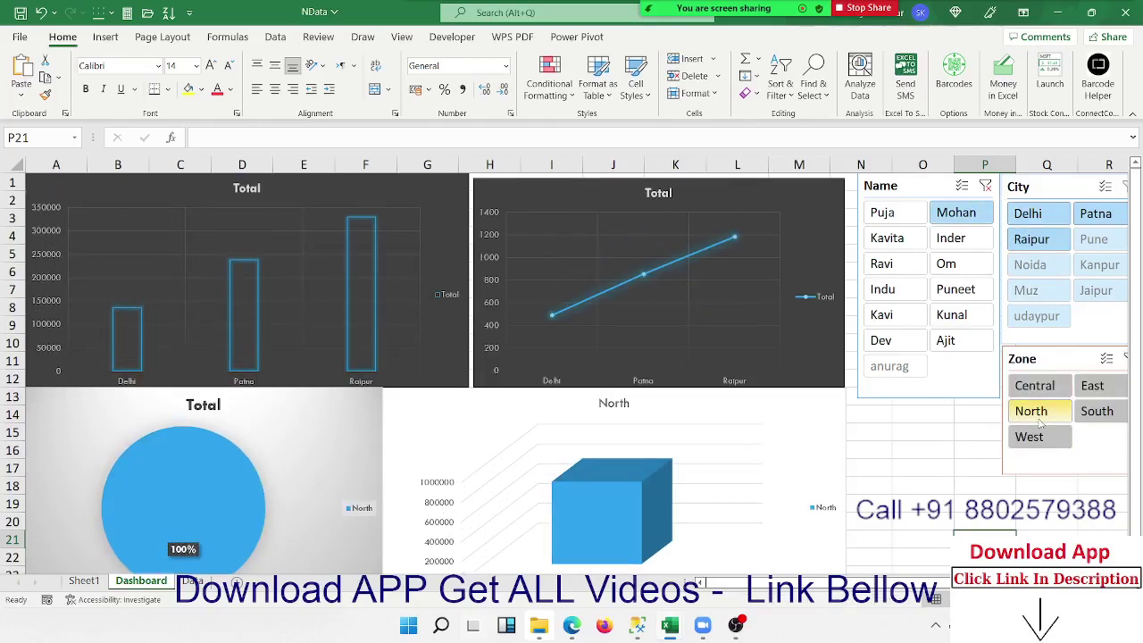
- Clear the Zone and Name slicer filters and go to the File home page
left_click(1128, 359)
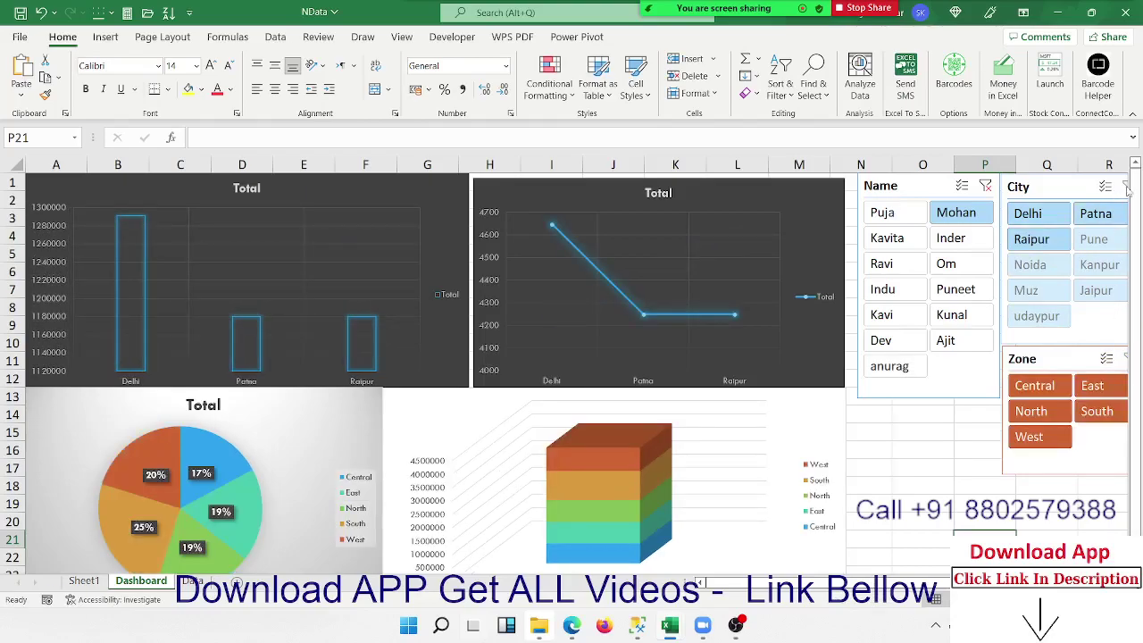
left_click(1124, 187)
left_click(985, 186)
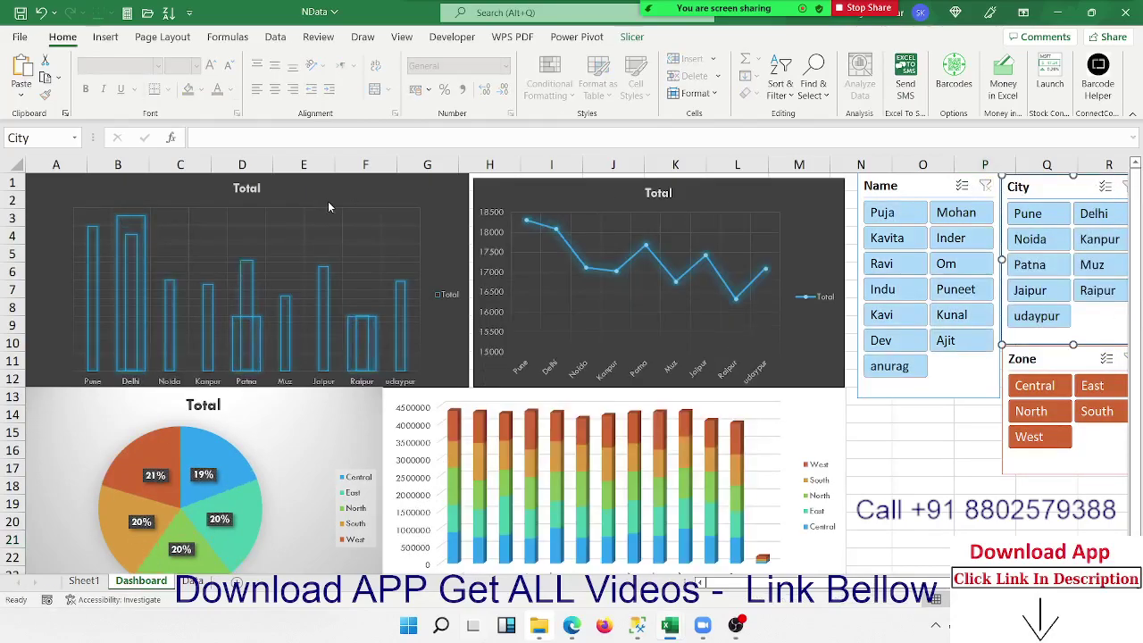
left_click(22, 36)
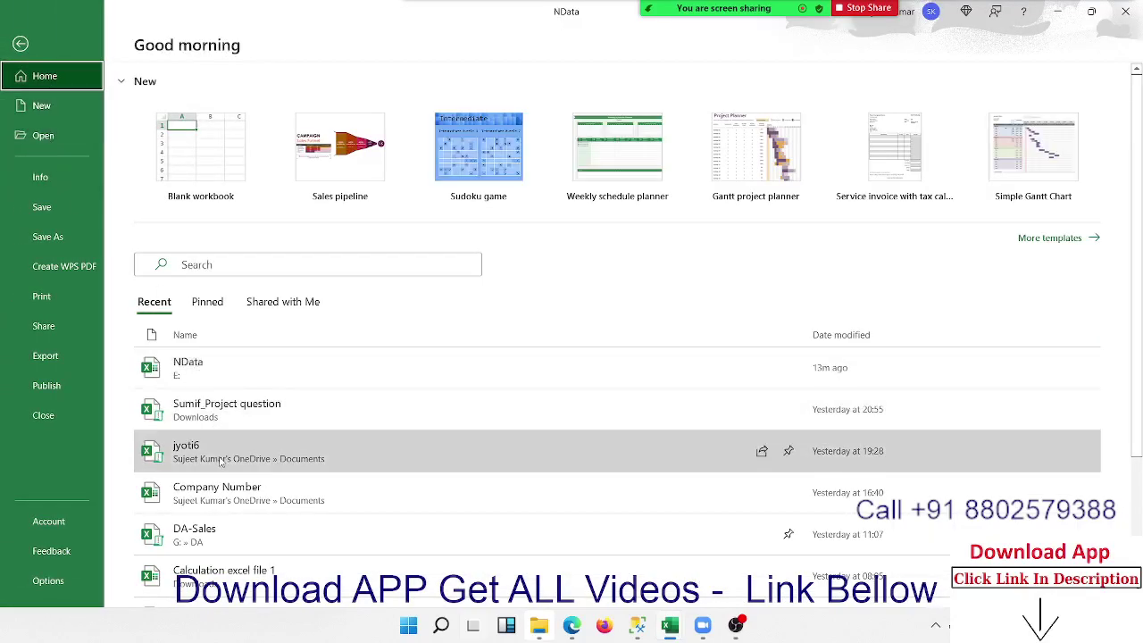
- Open the DA-Sales workbook from recent files and review its Support sheet pivot tables
scroll(223, 458, "down", 1)
left_click(234, 427)
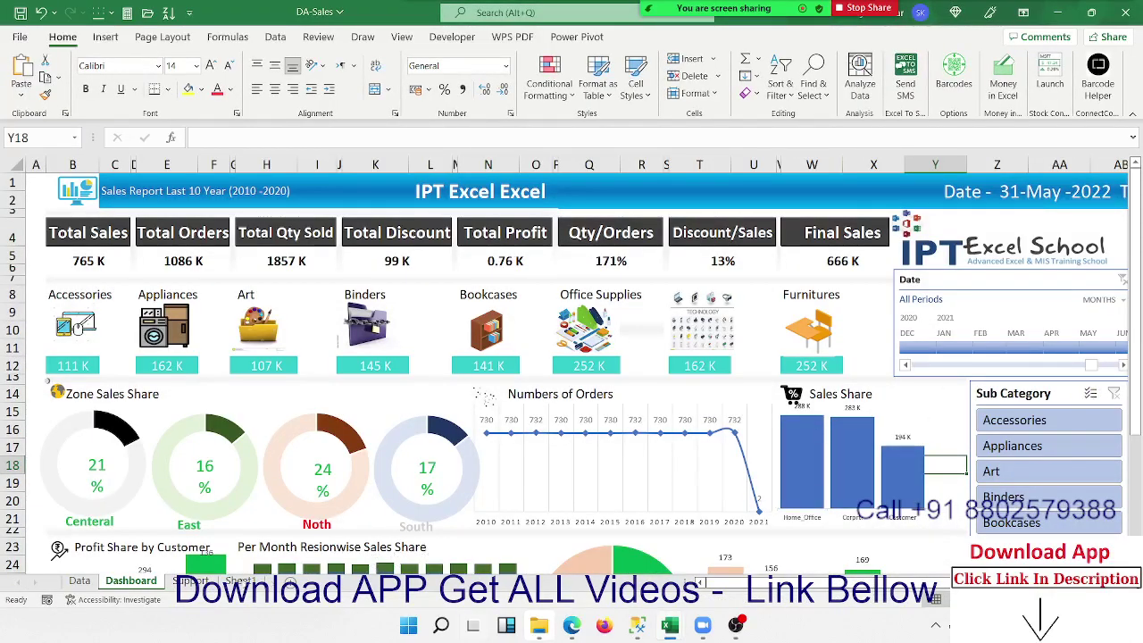
left_click(191, 580)
scroll(357, 312, "down", 13)
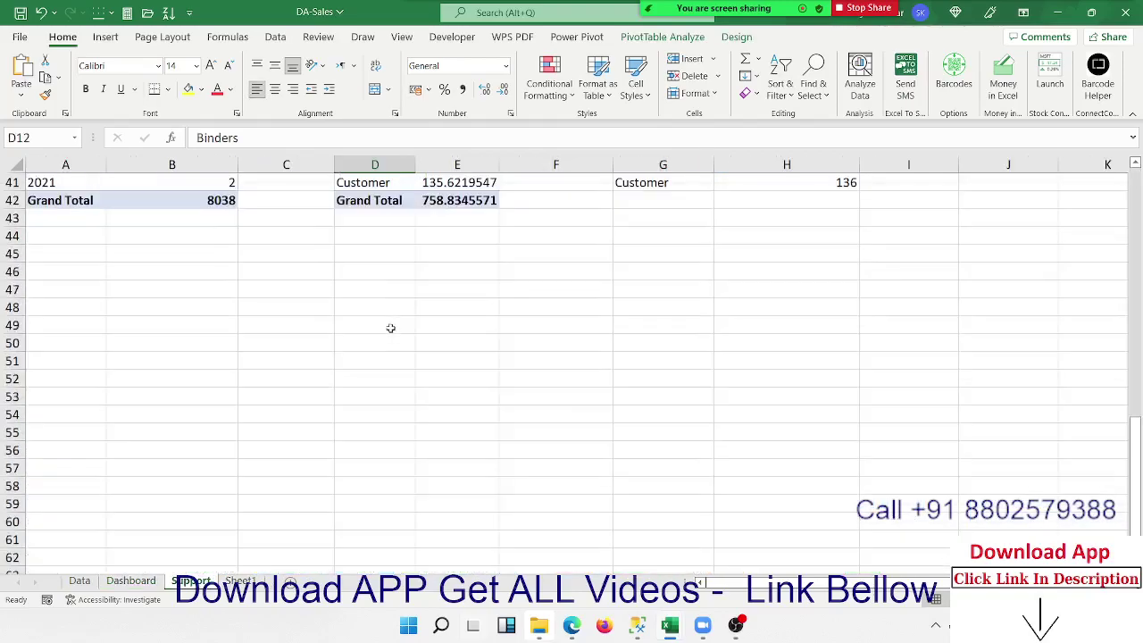
scroll(386, 340, "down", 3)
scroll(357, 402, "up", 3)
scroll(268, 518, "up", 1)
- On the Dashboard, filter Category to Furnitures, clear it, and close the workbook
left_click(134, 581)
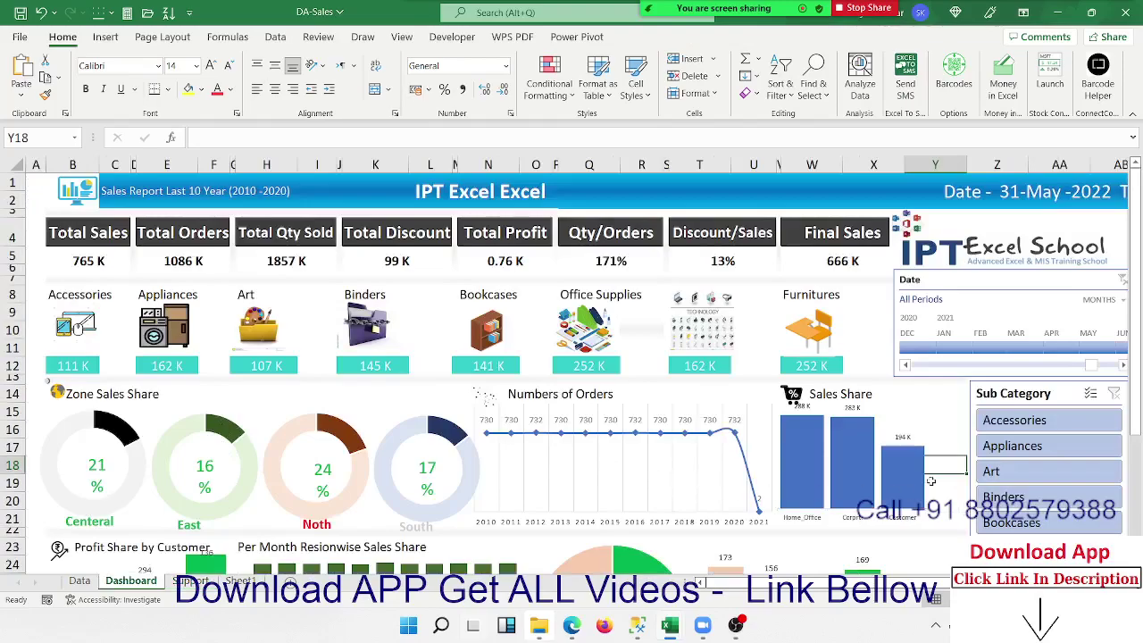
scroll(930, 482, "down", 3)
scroll(933, 486, "down", 1)
scroll(934, 491, "up", 1)
scroll(934, 493, "up", 3)
scroll(987, 494, "down", 3)
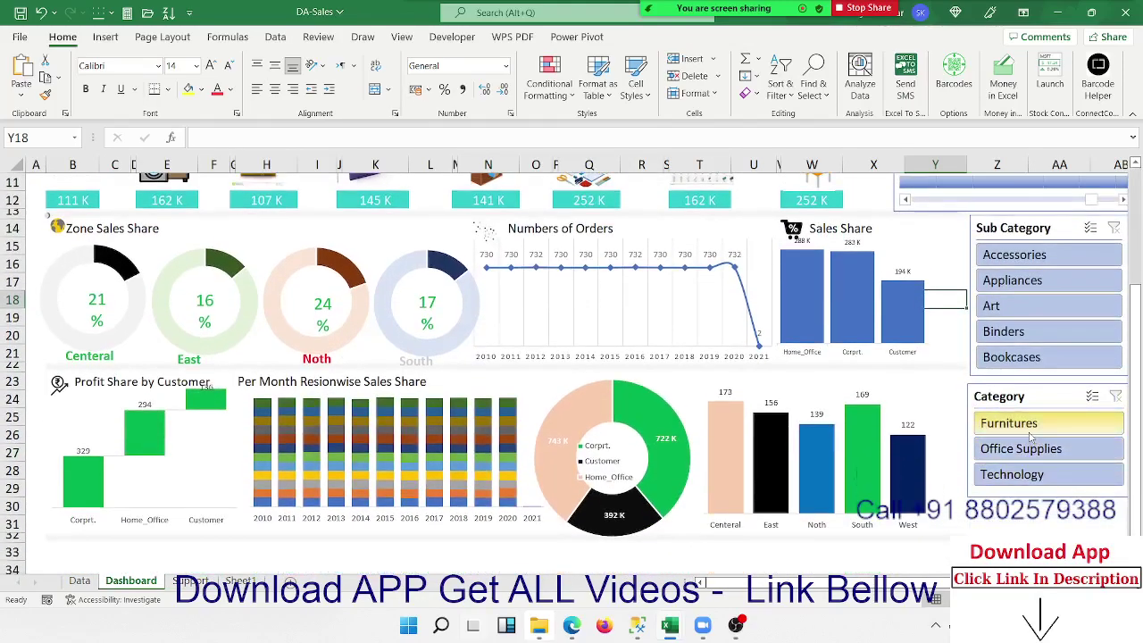
left_click(1031, 436)
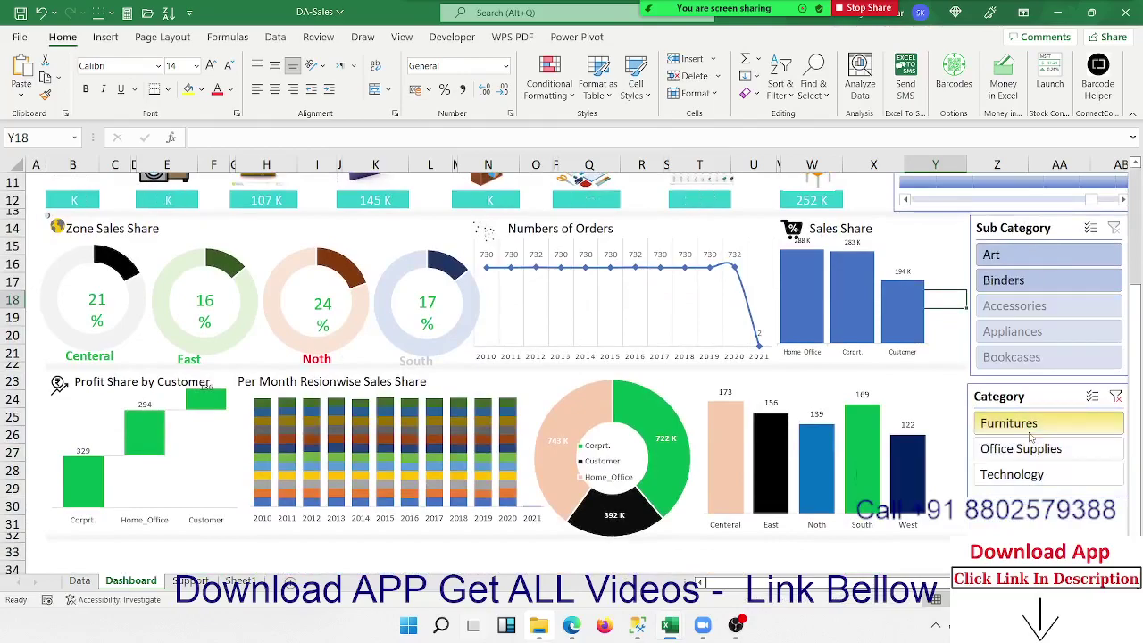
left_click(1117, 399)
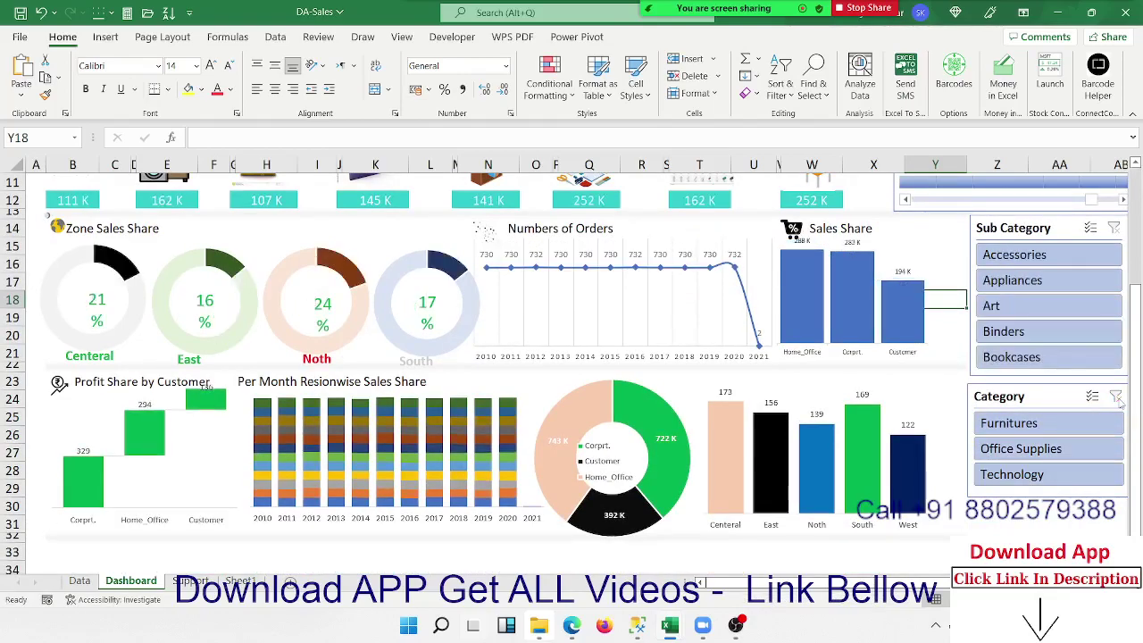
scroll(1119, 404, "up", 3)
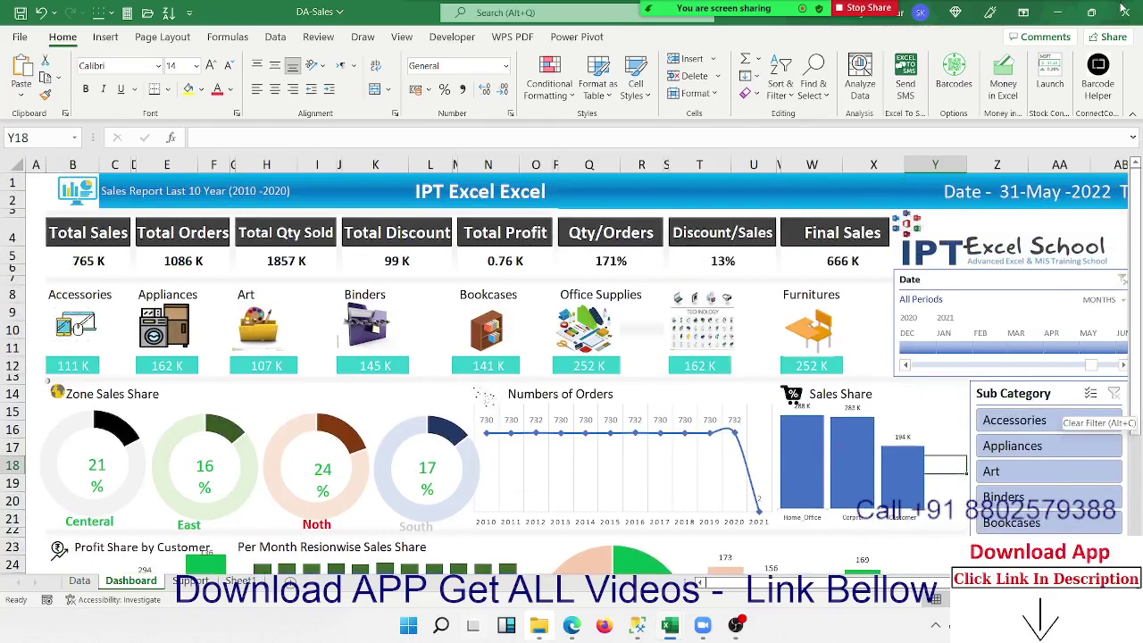
left_click(1124, 8)
- Close DA-Sales without saving, return to NData's File page, then launch Google Chrome
left_click(576, 328)
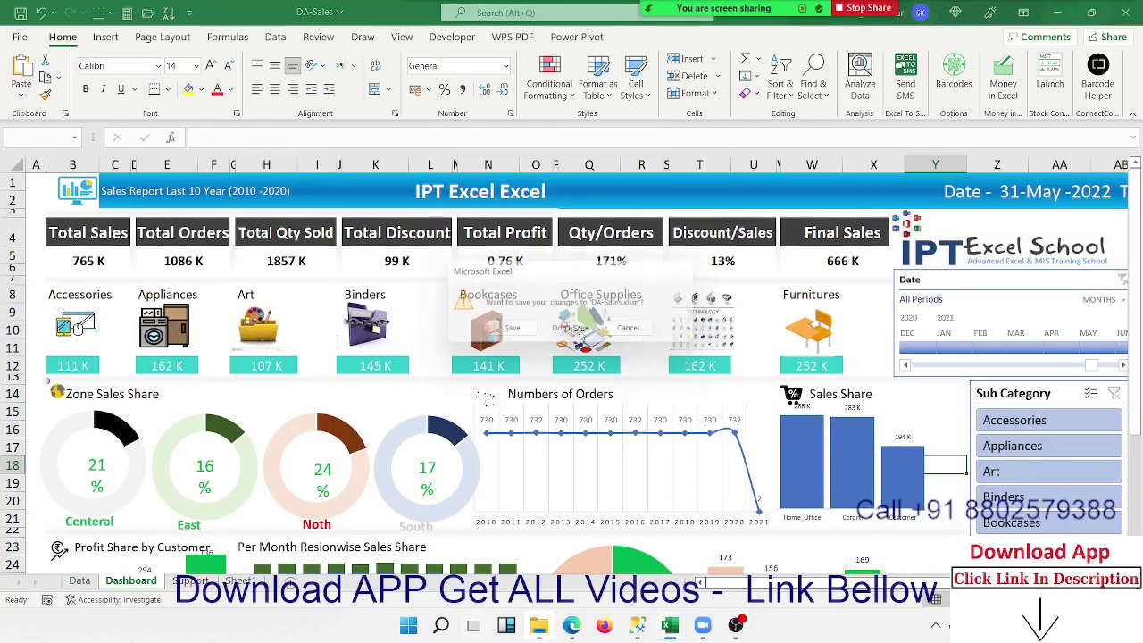
left_click(19, 37)
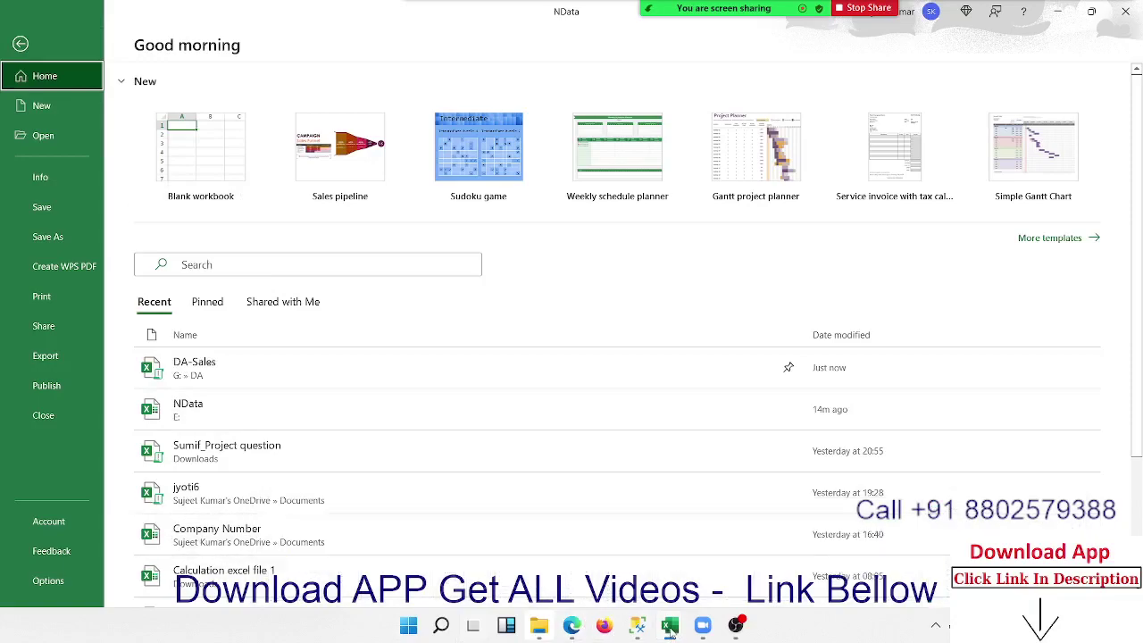
key("super")
type("ch")
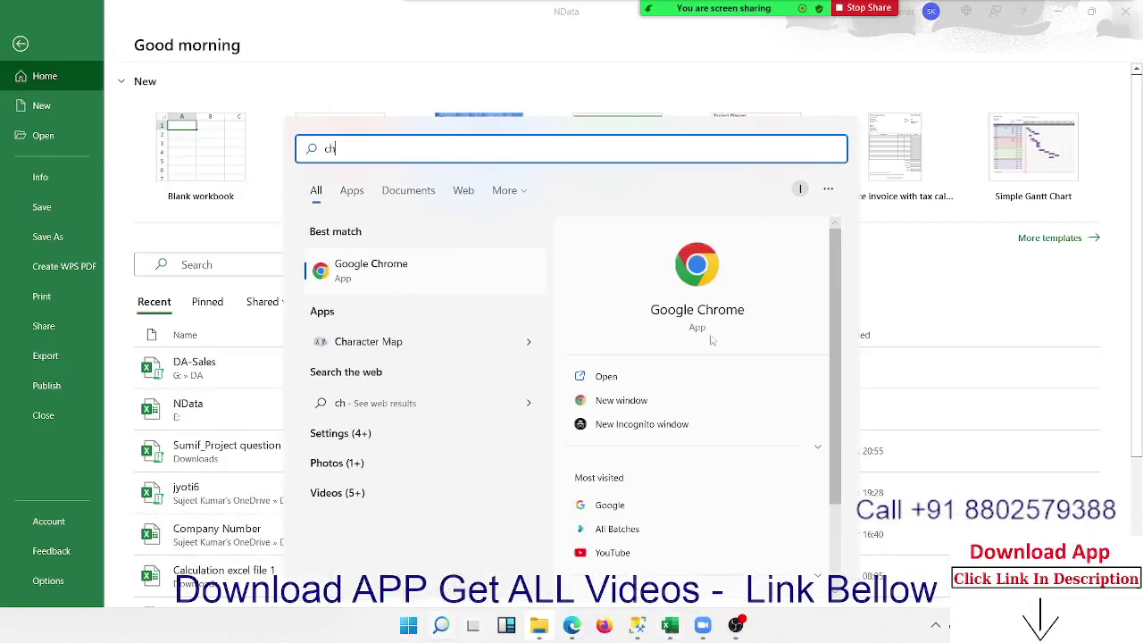
left_click(692, 289)
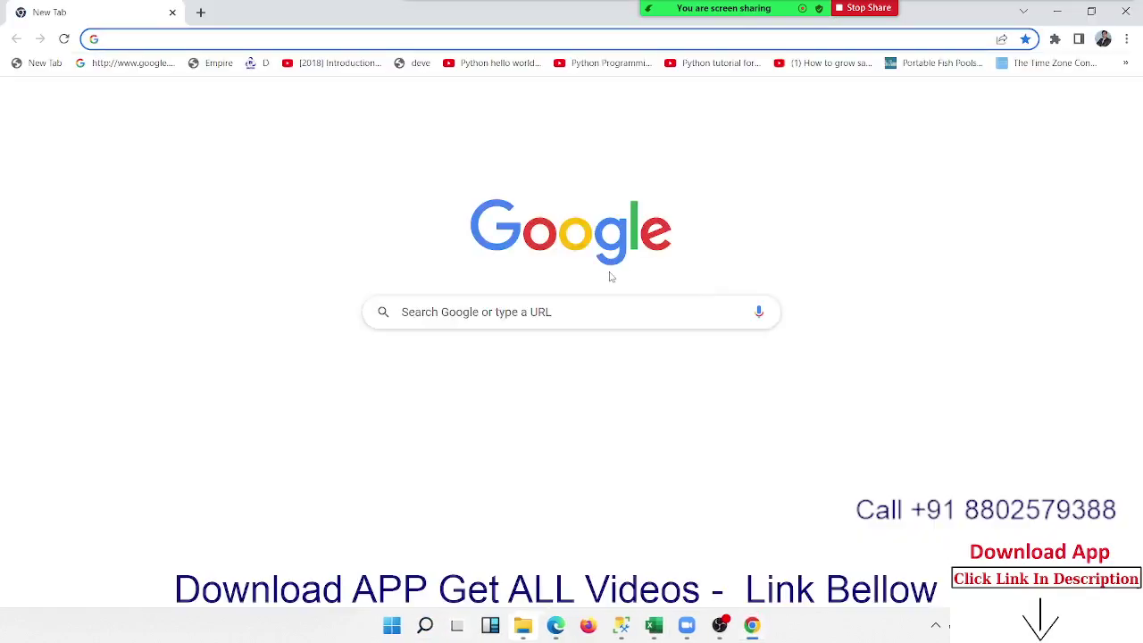
- Load gmail.com by typing 'gm' in the address bar
type("gmail.com")
key("Return")
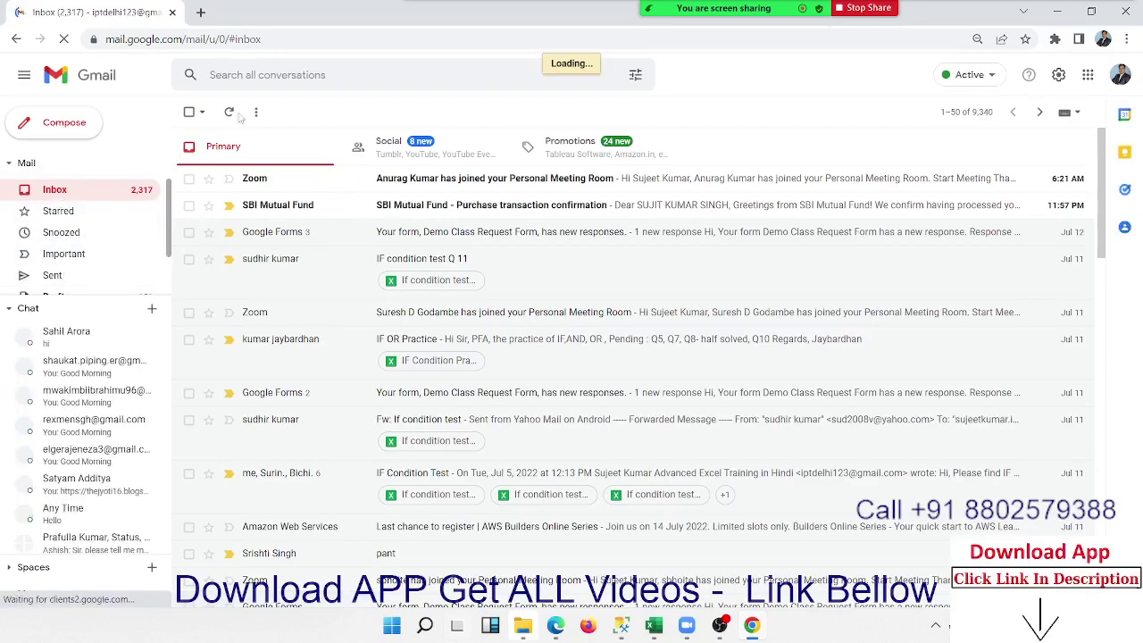
- Search mail by the contact's name, download Create a Dashboard in Excel.xlsx, and open the Jun 11 File email
left_click(258, 75)
type("a")
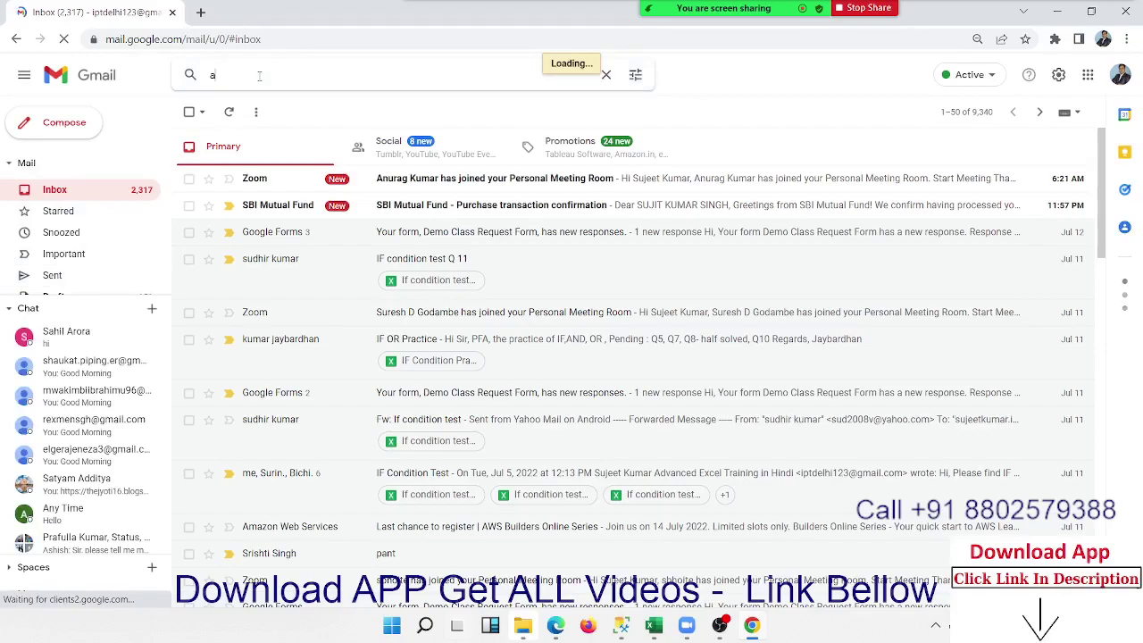
type("tish")
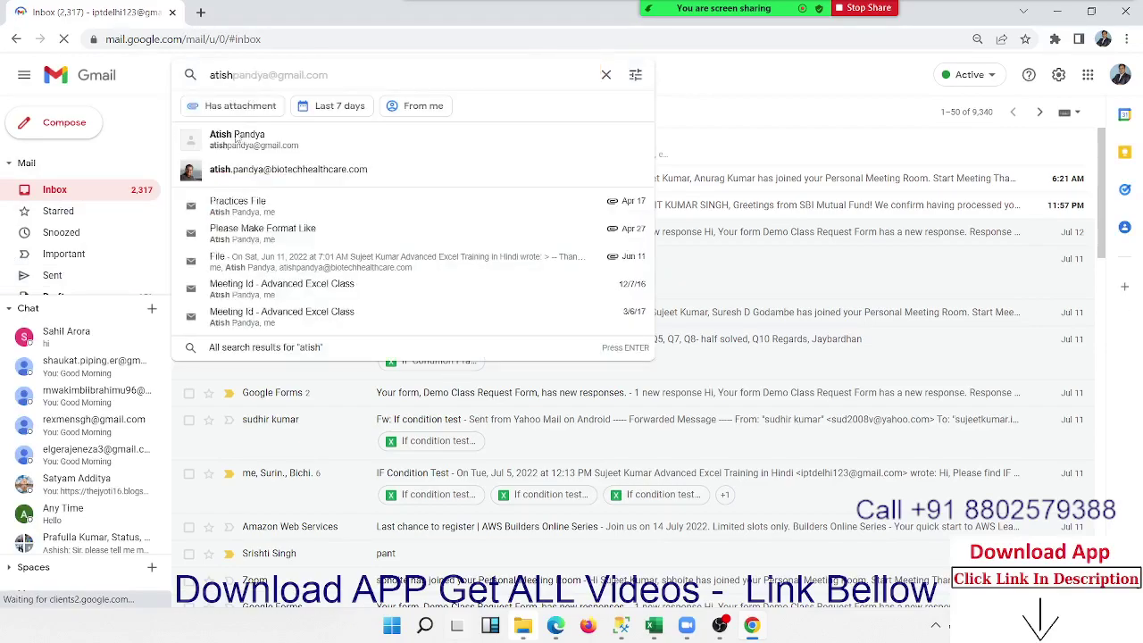
left_click(237, 138)
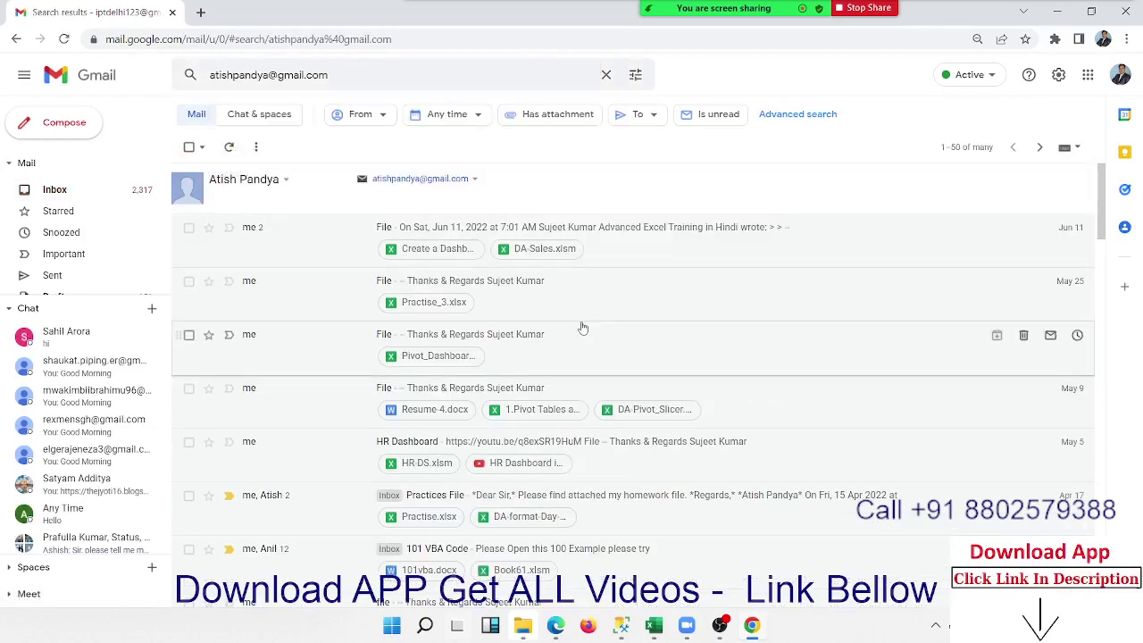
left_click(453, 259)
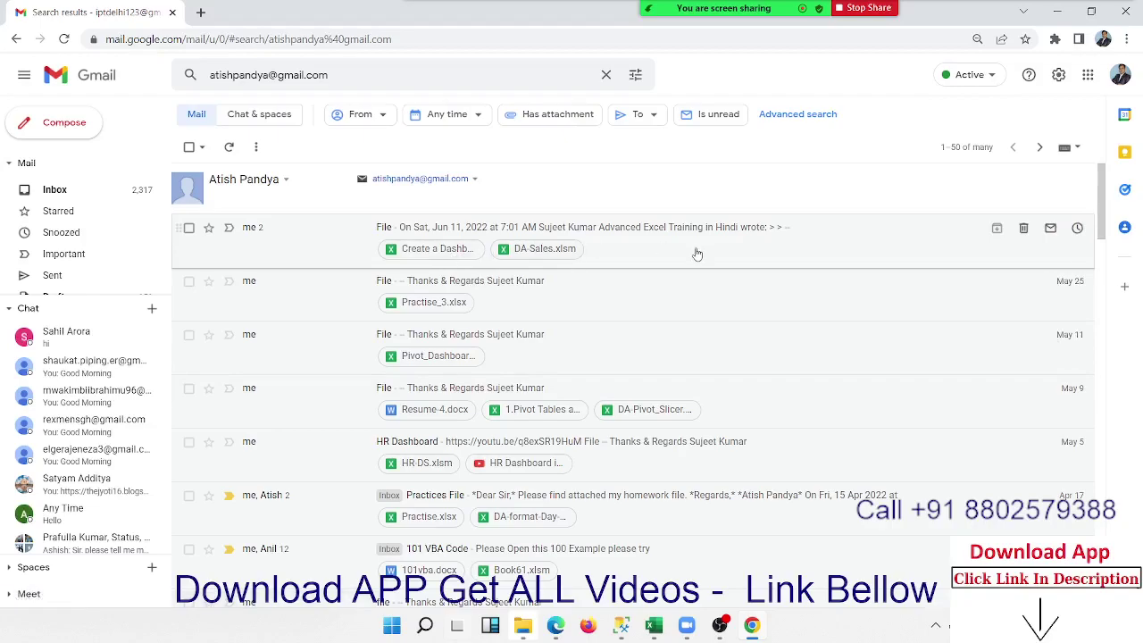
left_click(658, 264)
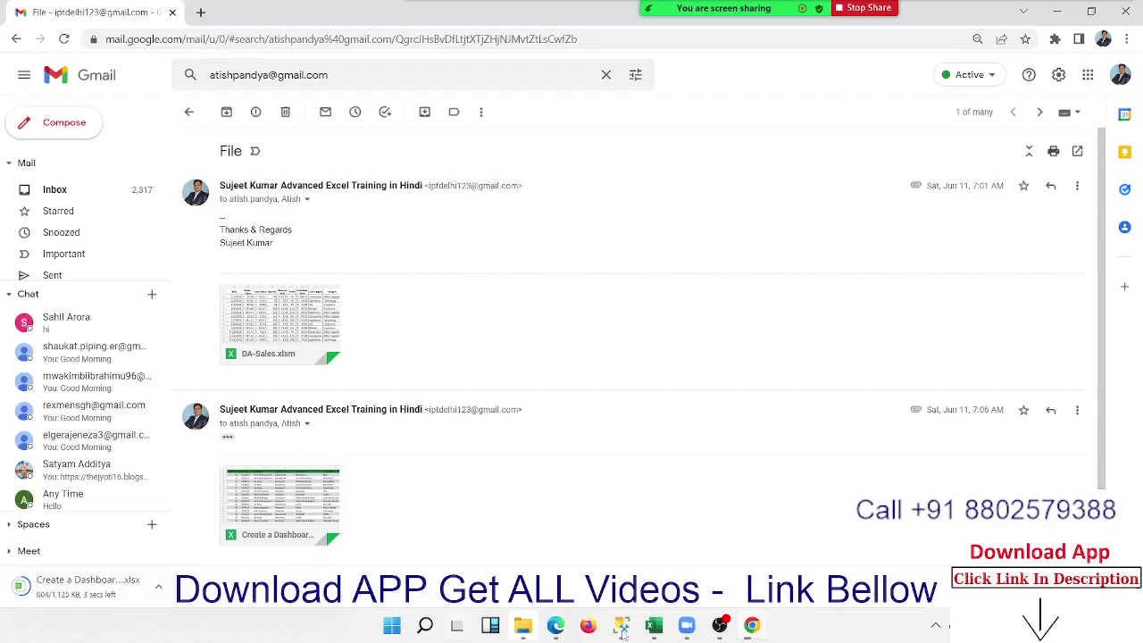
- Switch to the Book4 Excel window and show the File > Open workbook list
mouse_move(665, 631)
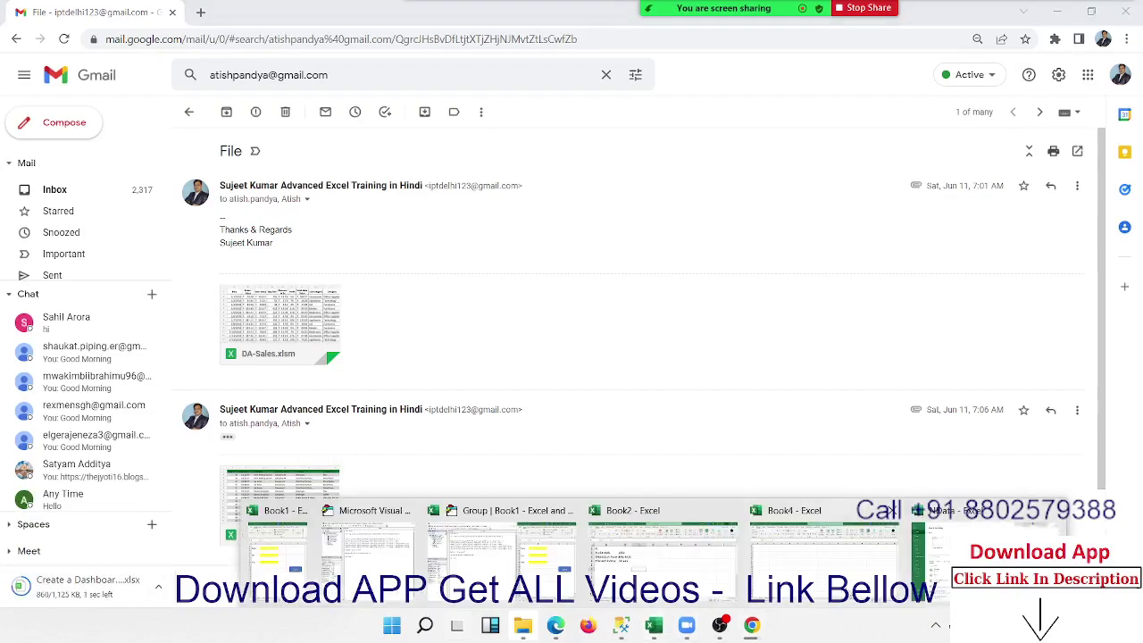
left_click(822, 541)
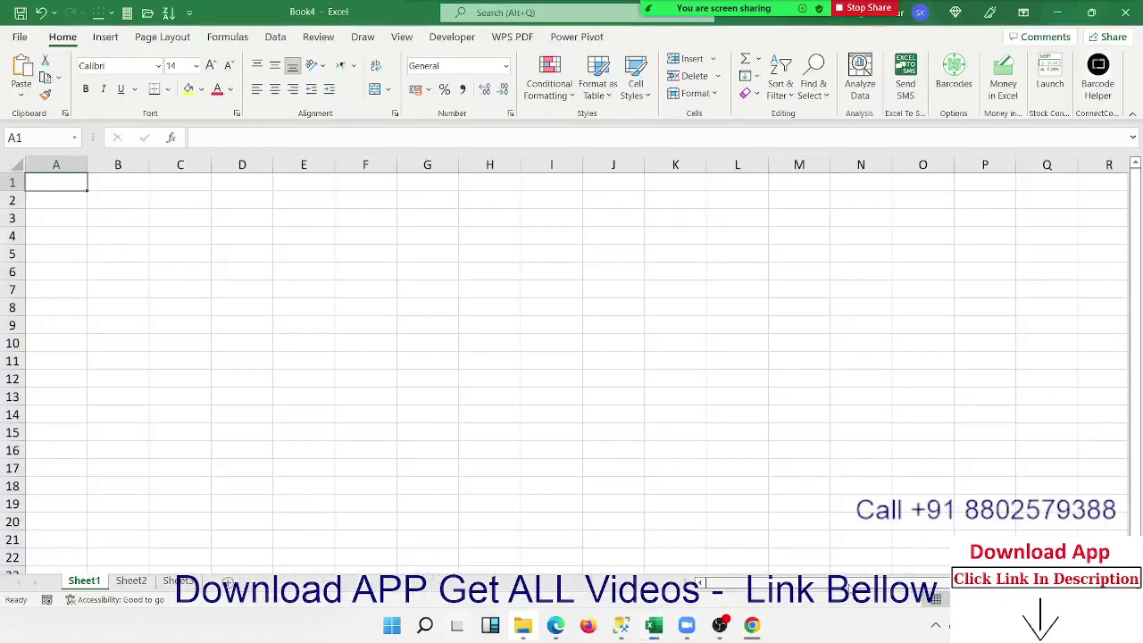
left_click(20, 36)
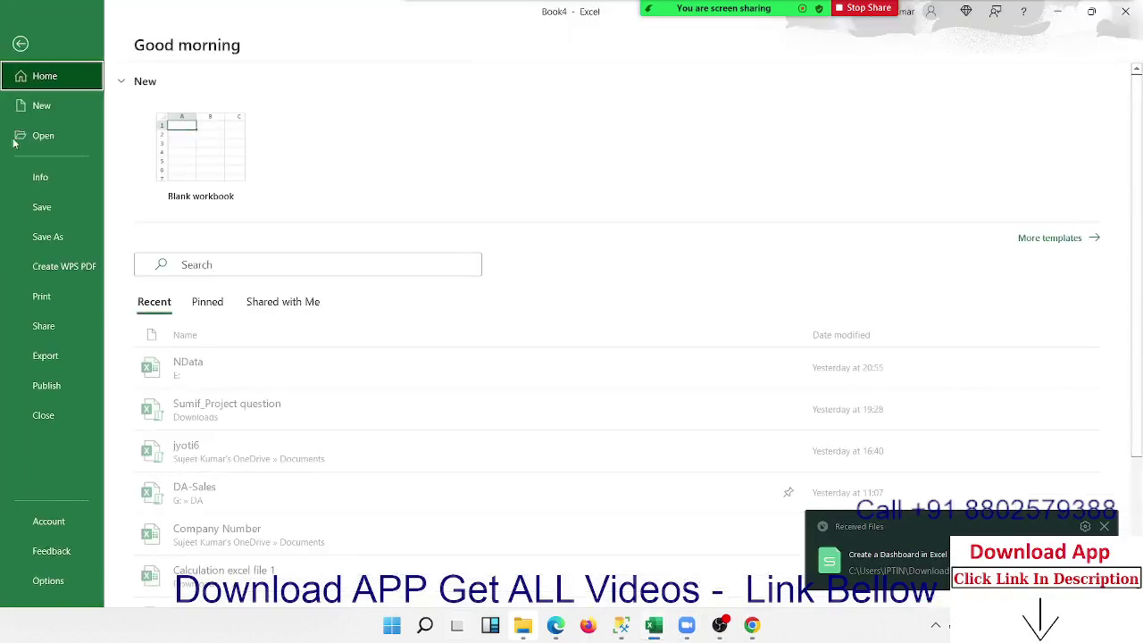
left_click(43, 135)
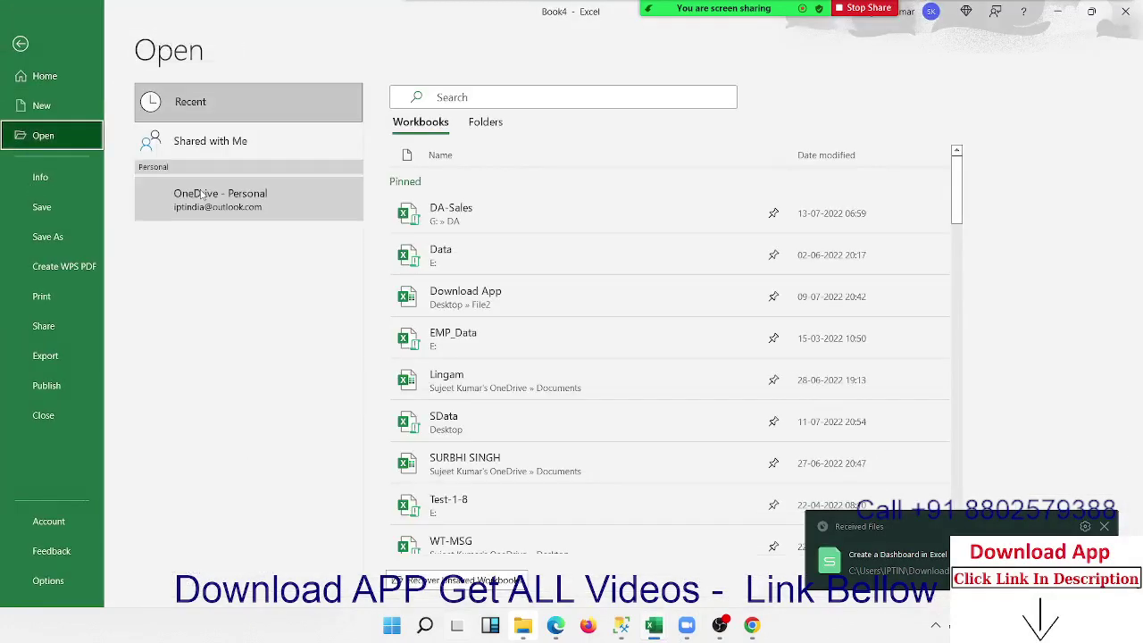
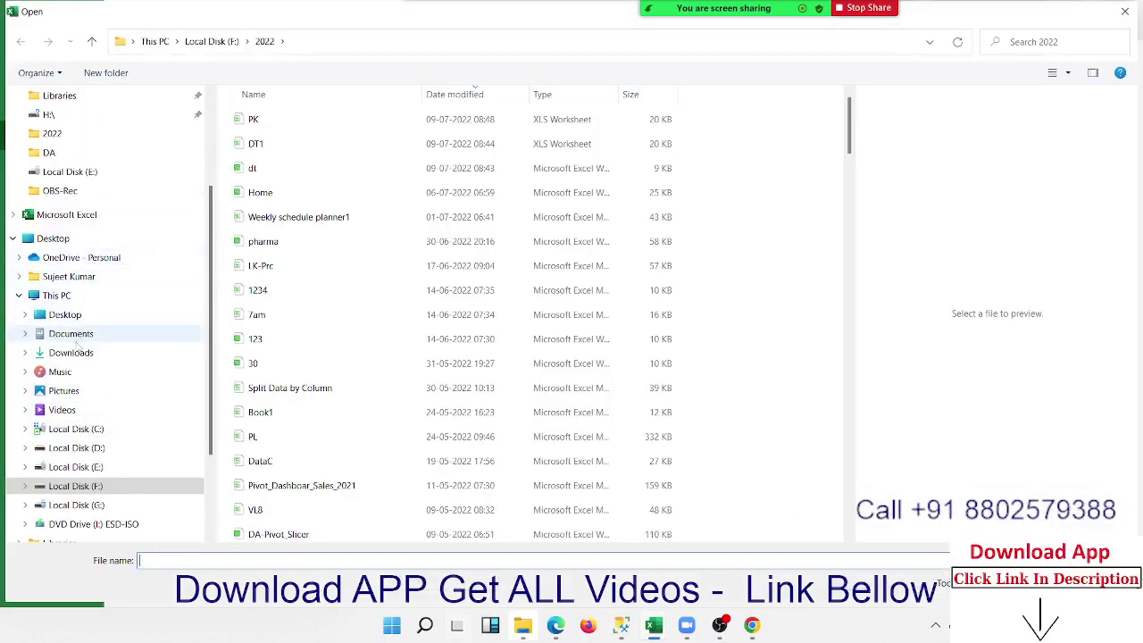
- Open the 'Create a Dashboard in Excel (1)' workbook from the Downloads folder
left_click(72, 353)
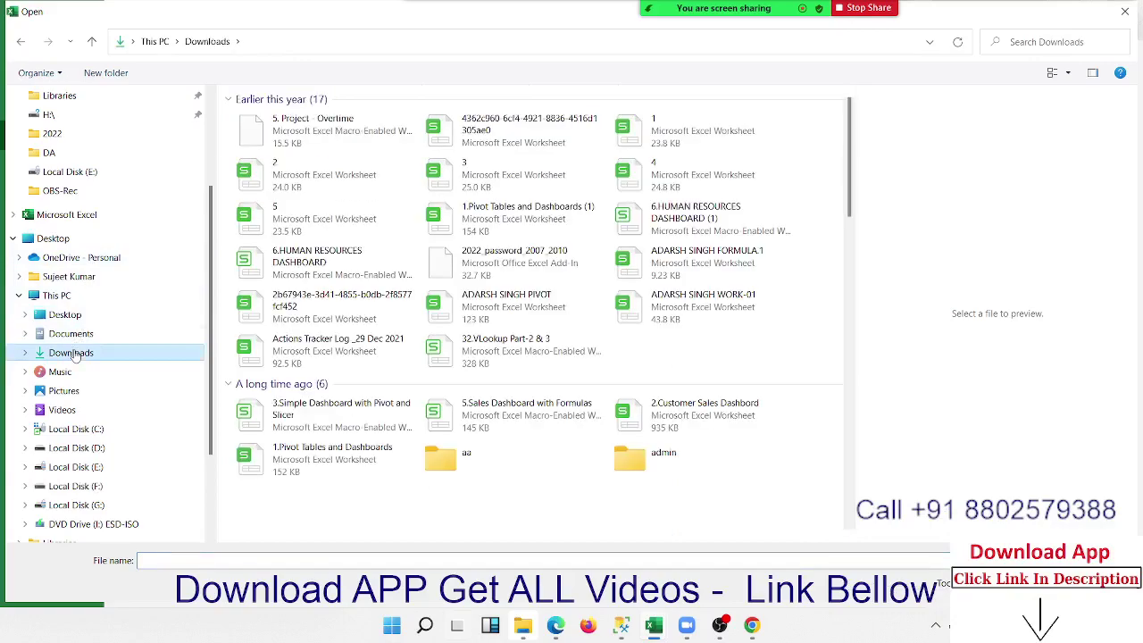
left_click(261, 134)
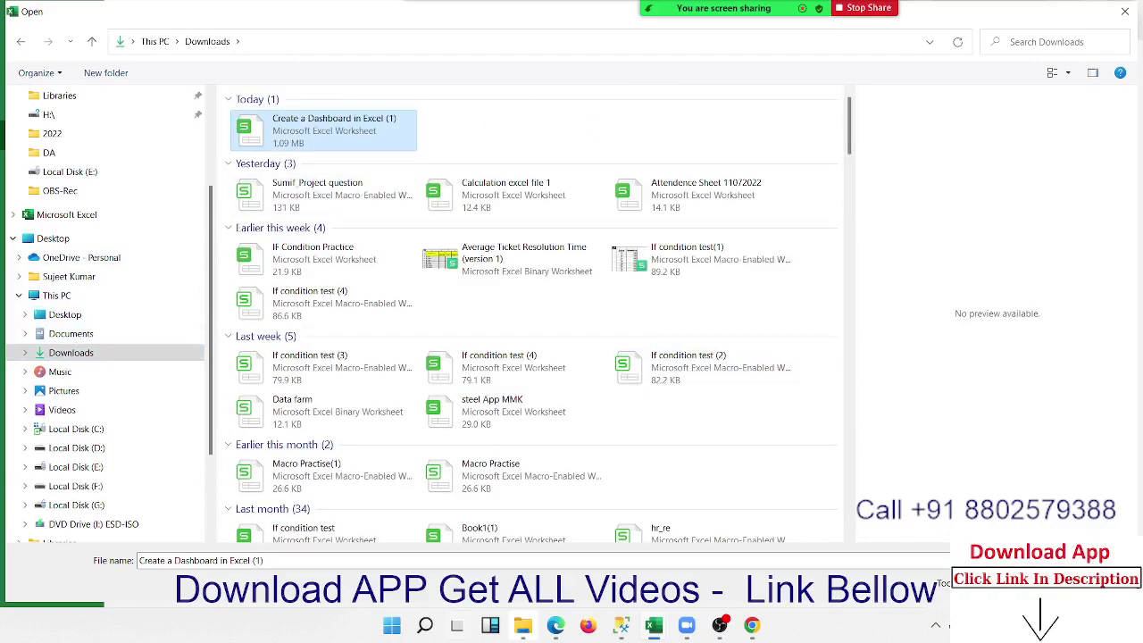
key("Return")
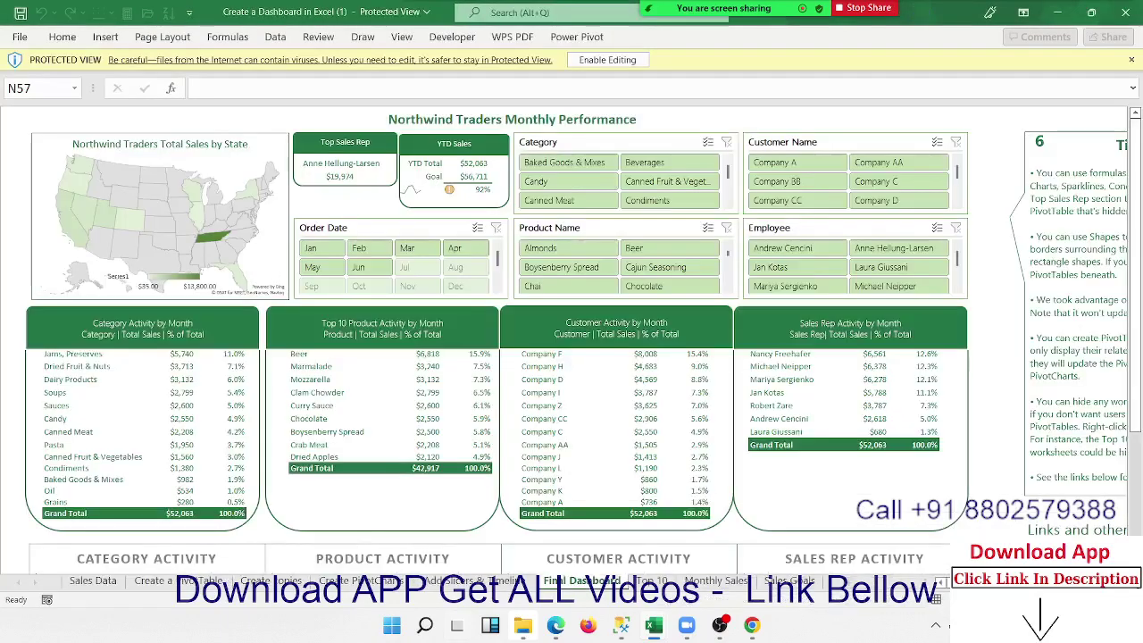
- Enable editing, review the Monthly Sales and Sales Data sheets, then go back to Final Dashboard
left_click(612, 60)
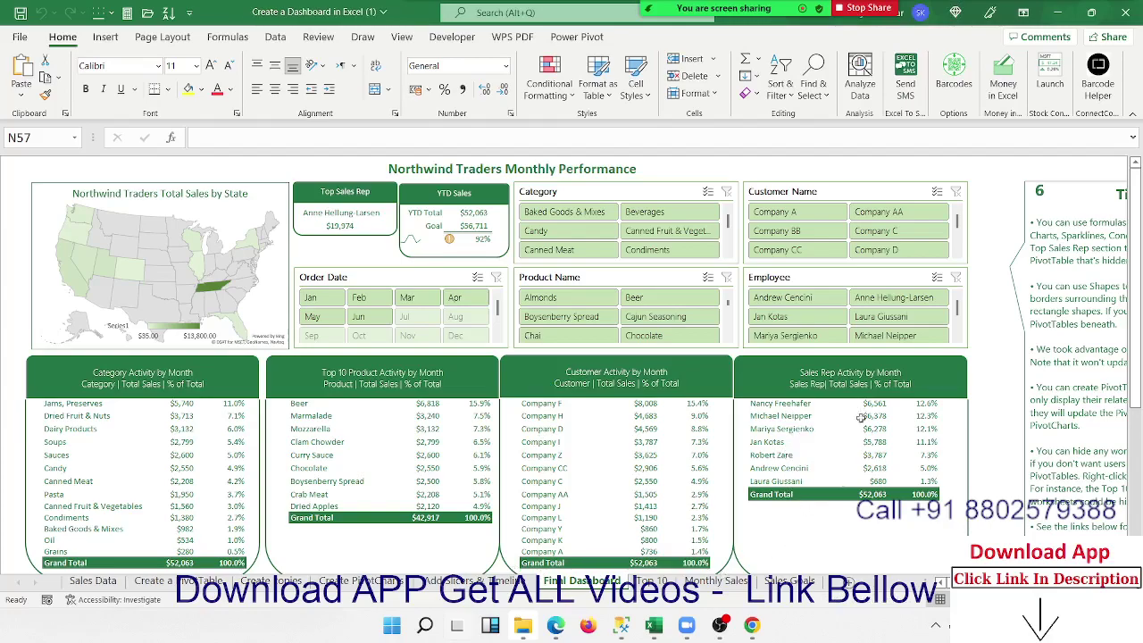
left_click(714, 582)
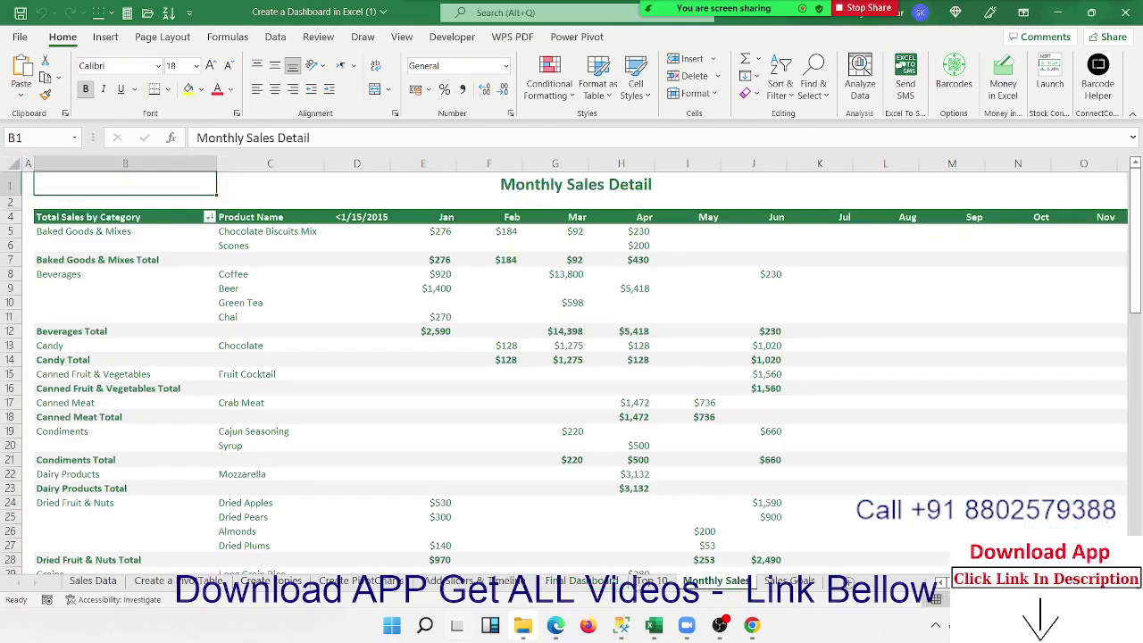
left_click(100, 582)
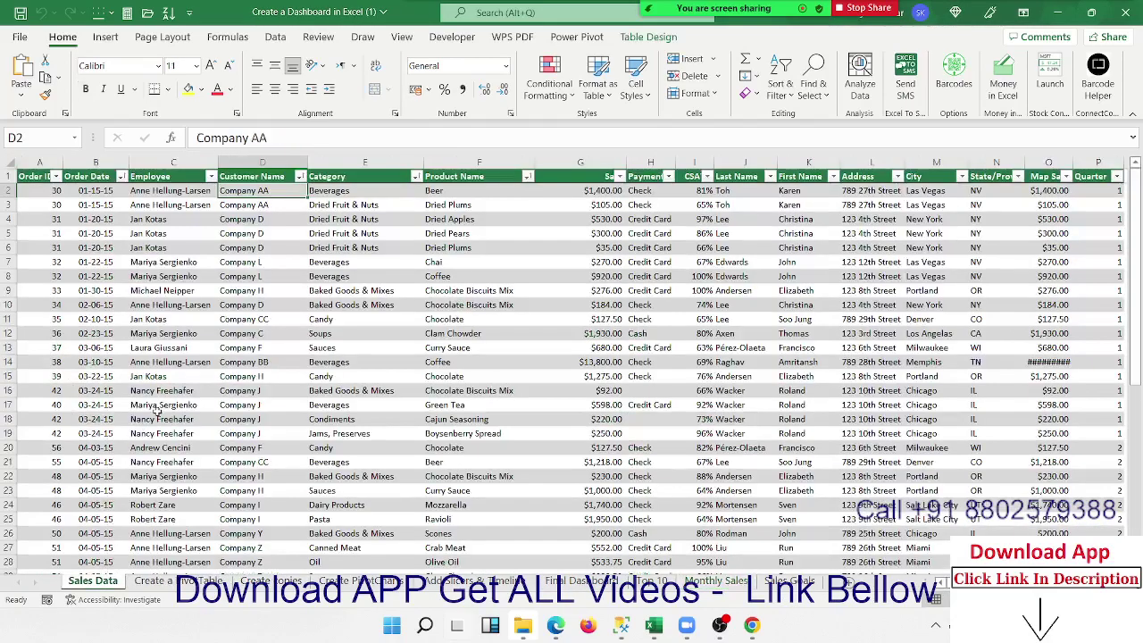
scroll(159, 410, "down", 13)
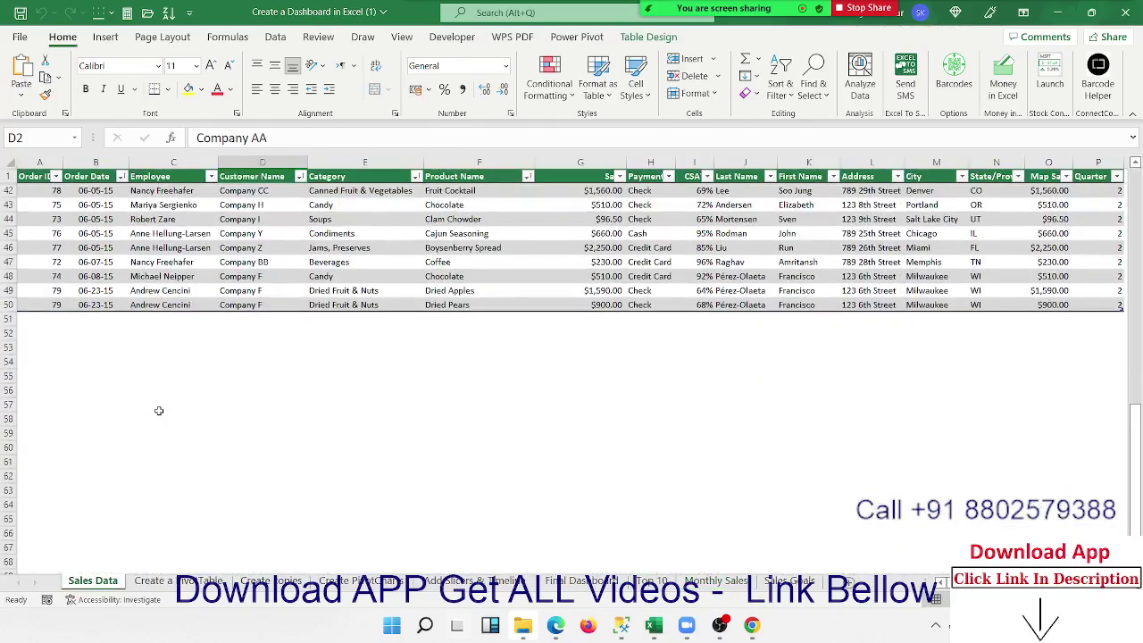
scroll(159, 410, "up", 3)
scroll(159, 410, "up", 3)
scroll(159, 410, "up", 2)
scroll(159, 410, "up", 2)
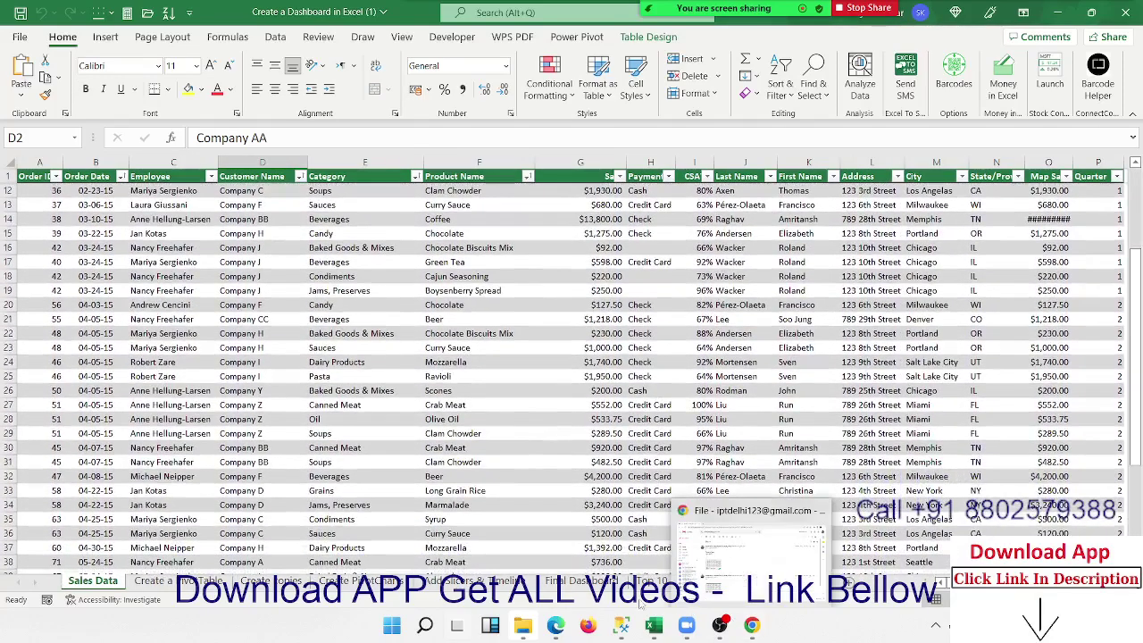
left_click(579, 583)
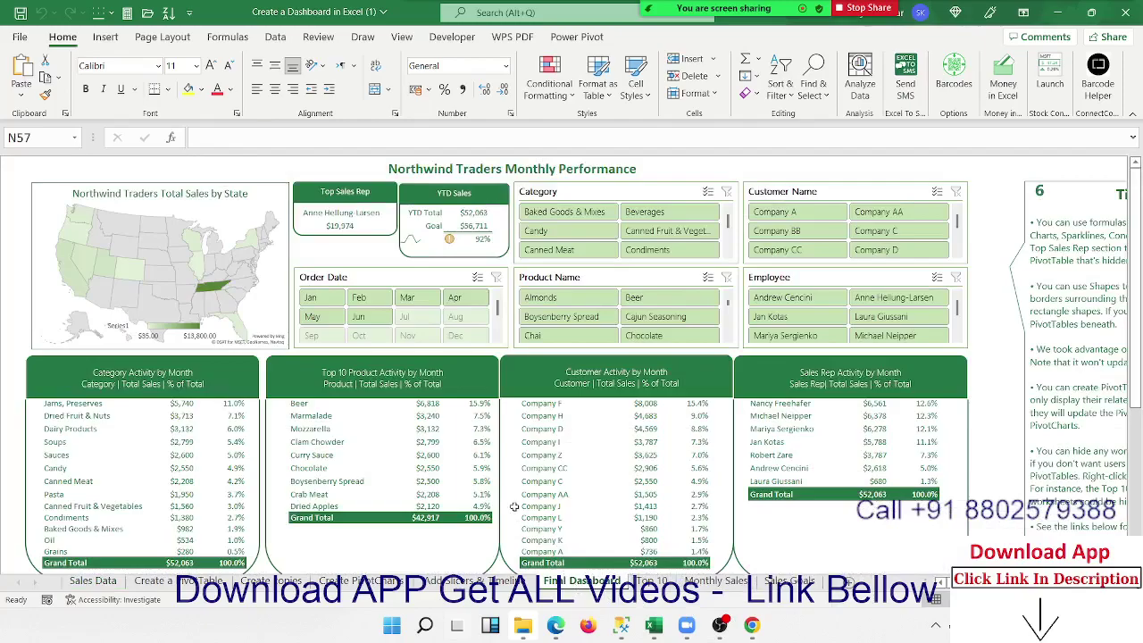
scroll(572, 357, "right", 3)
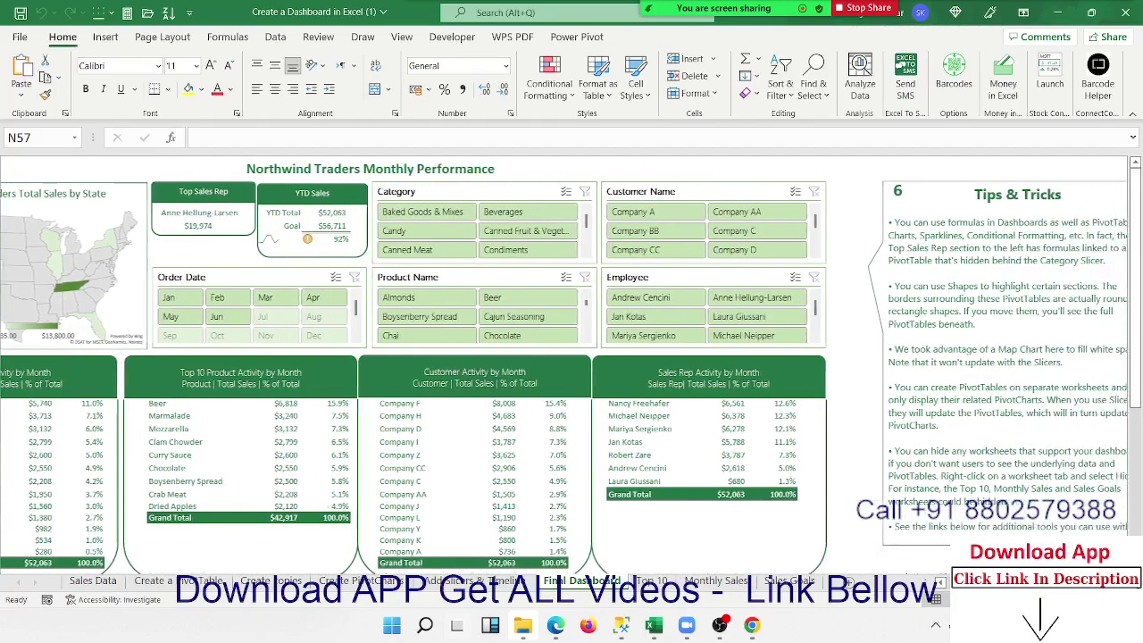
scroll(907, 612, "left", 3)
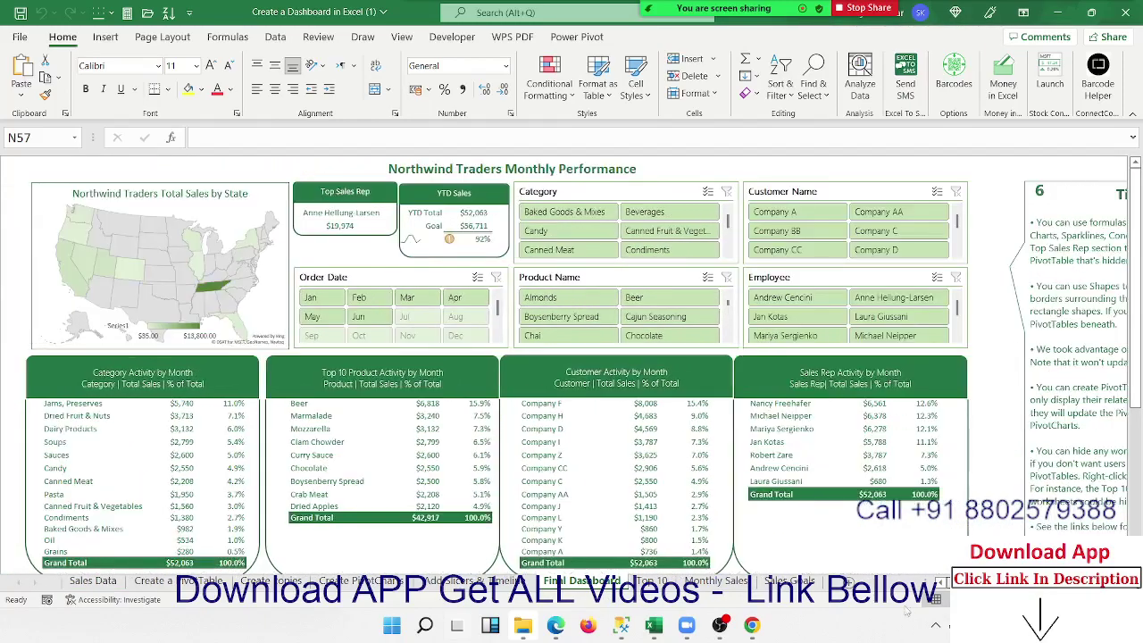
scroll(589, 420, "down", 5)
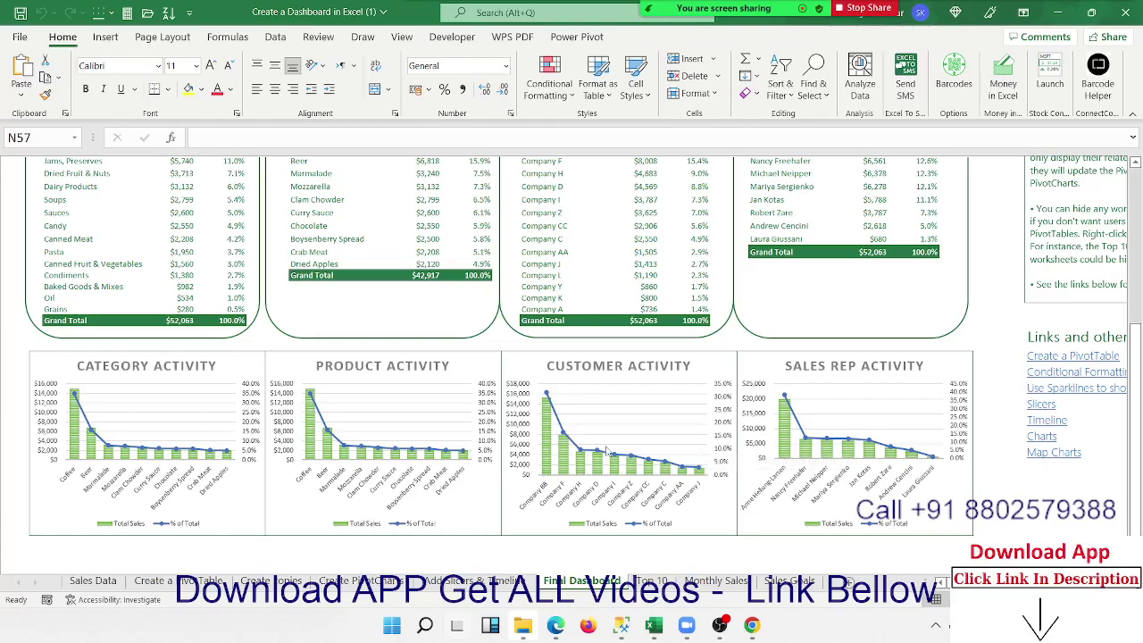
scroll(607, 451, "up", 5)
scroll(625, 402, "down", 1)
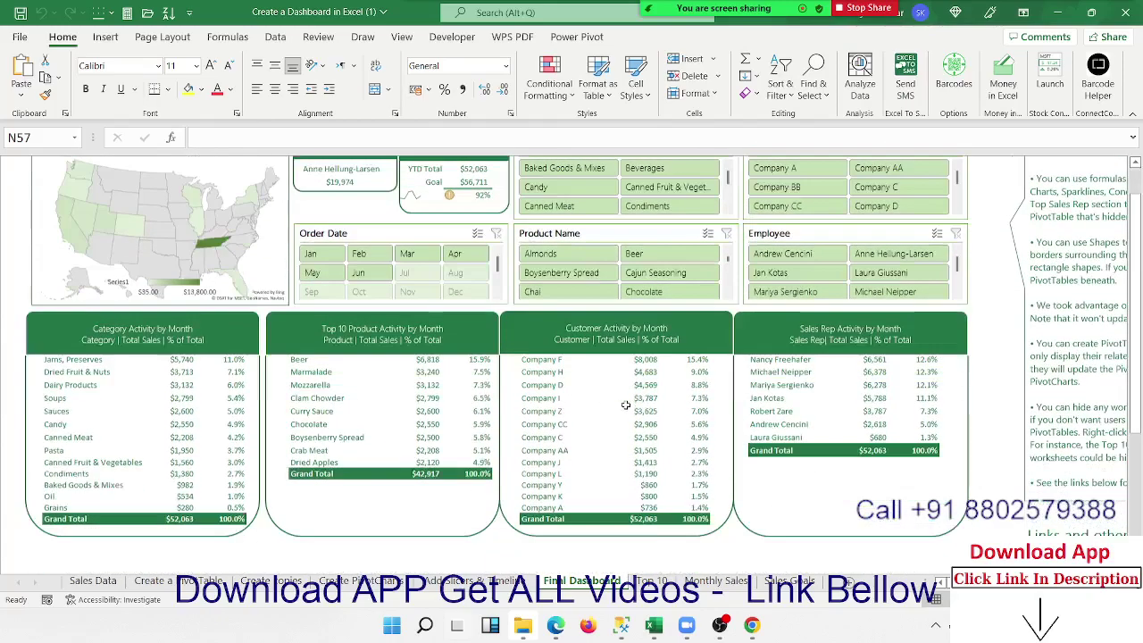
scroll(625, 402, "down", 2)
scroll(626, 406, "up", 3)
mouse_move(626, 405)
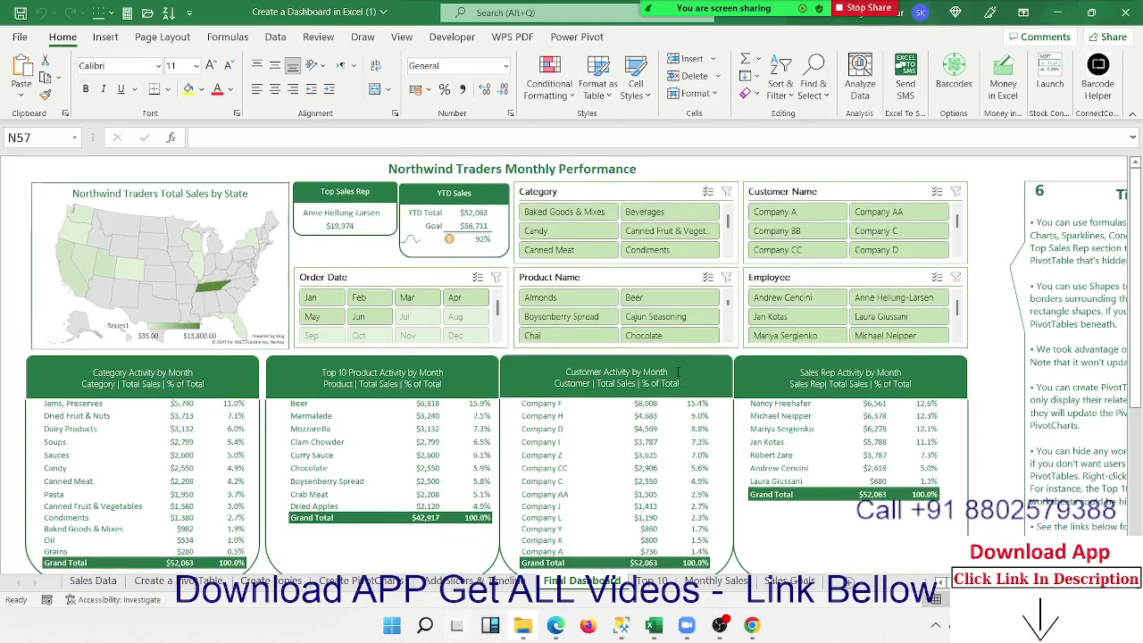
- Nudge the Category Activity by Month panel up and right, then select the Top 10 Product Activity panel
left_click(255, 382)
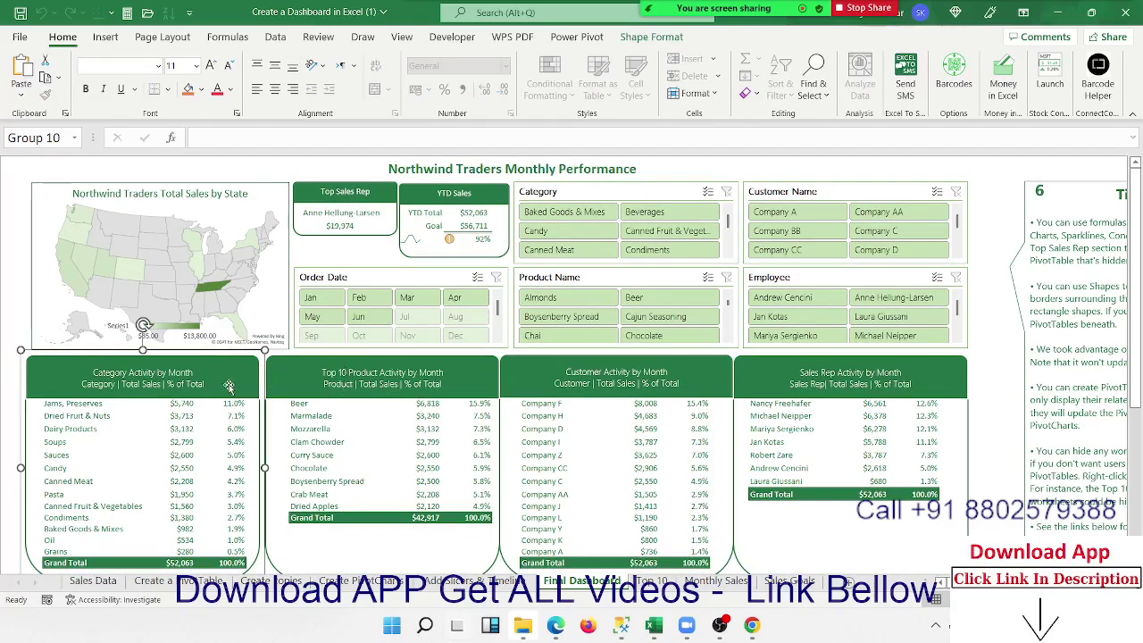
mouse_move(228, 386)
left_mouse_down()
mouse_move(228, 362)
mouse_move(229, 380)
left_mouse_up()
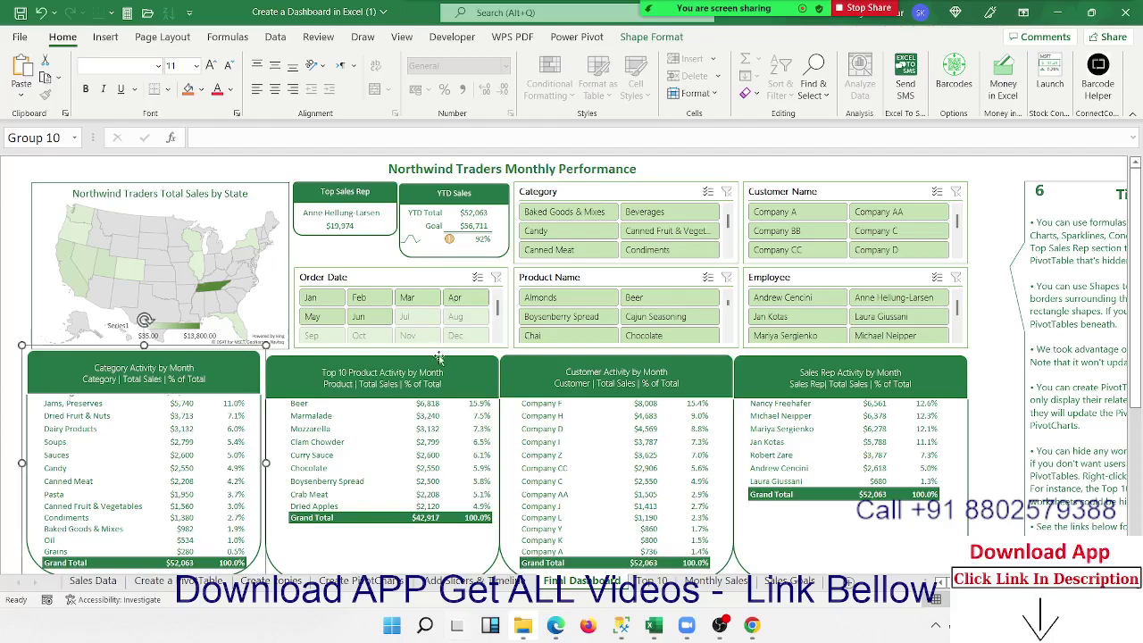
left_click(455, 377)
mouse_move(723, 18)
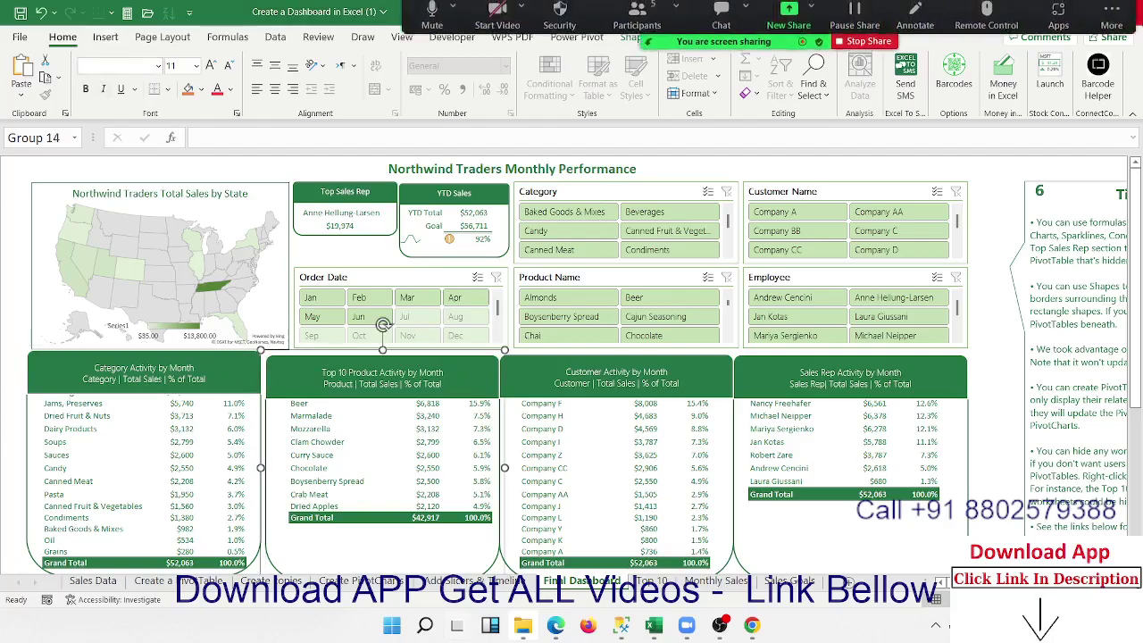